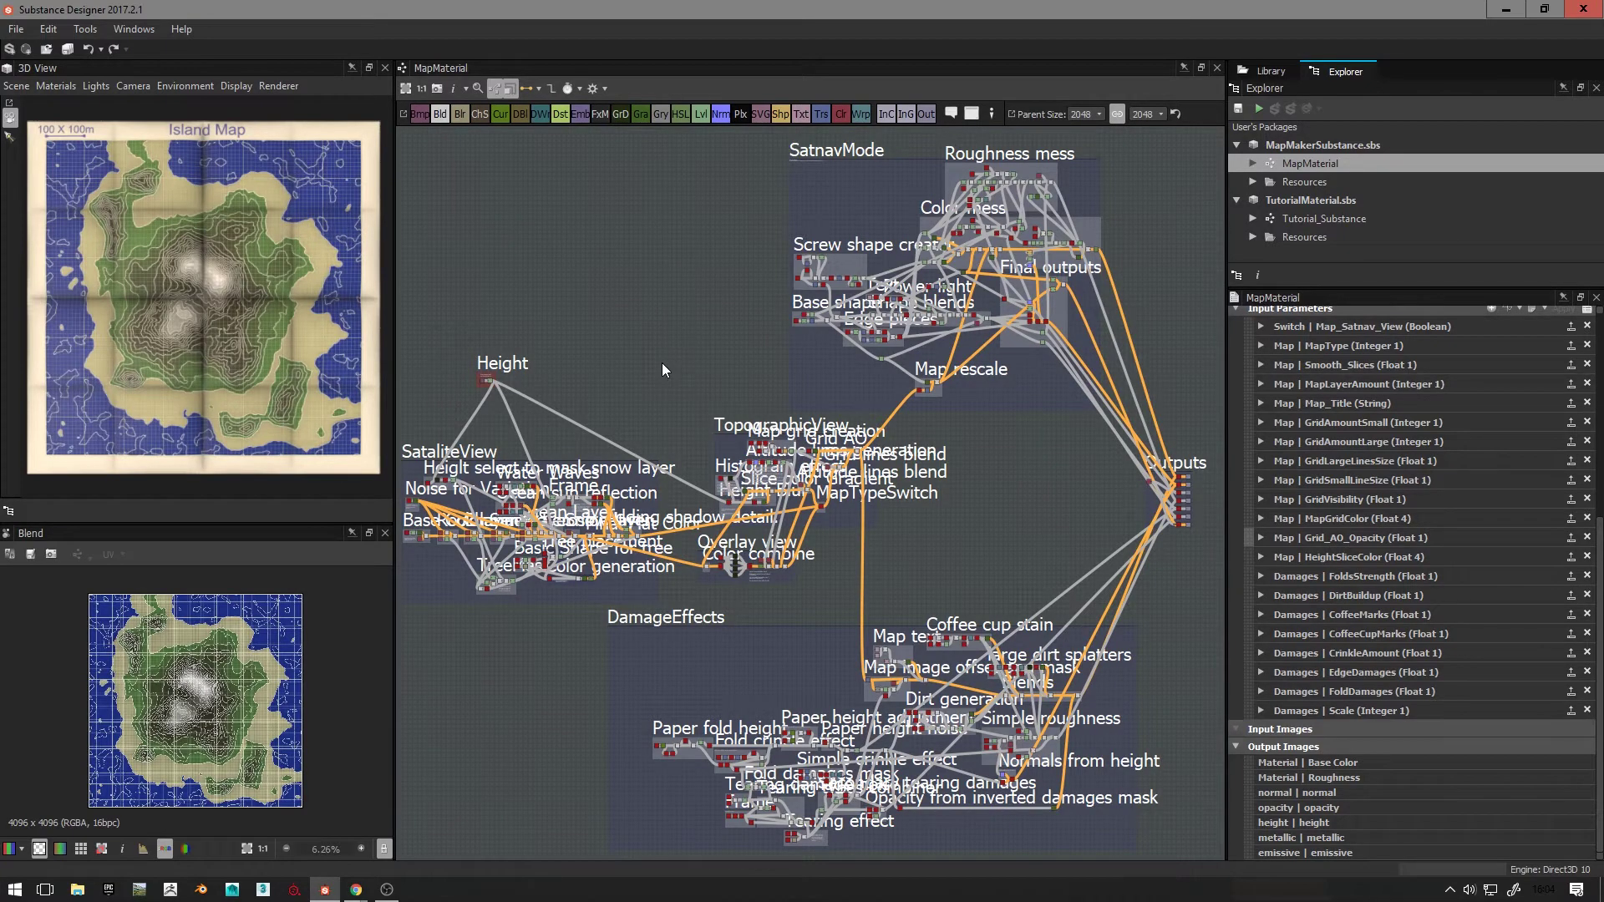
Step: Examine the TopographicView section of the MapMaterial graph, including its histogram, altitude lines and slice color nodes
scroll(772, 509, up, 8)
middle_drag(806, 454, 852, 480)
scroll(834, 590, up, 2)
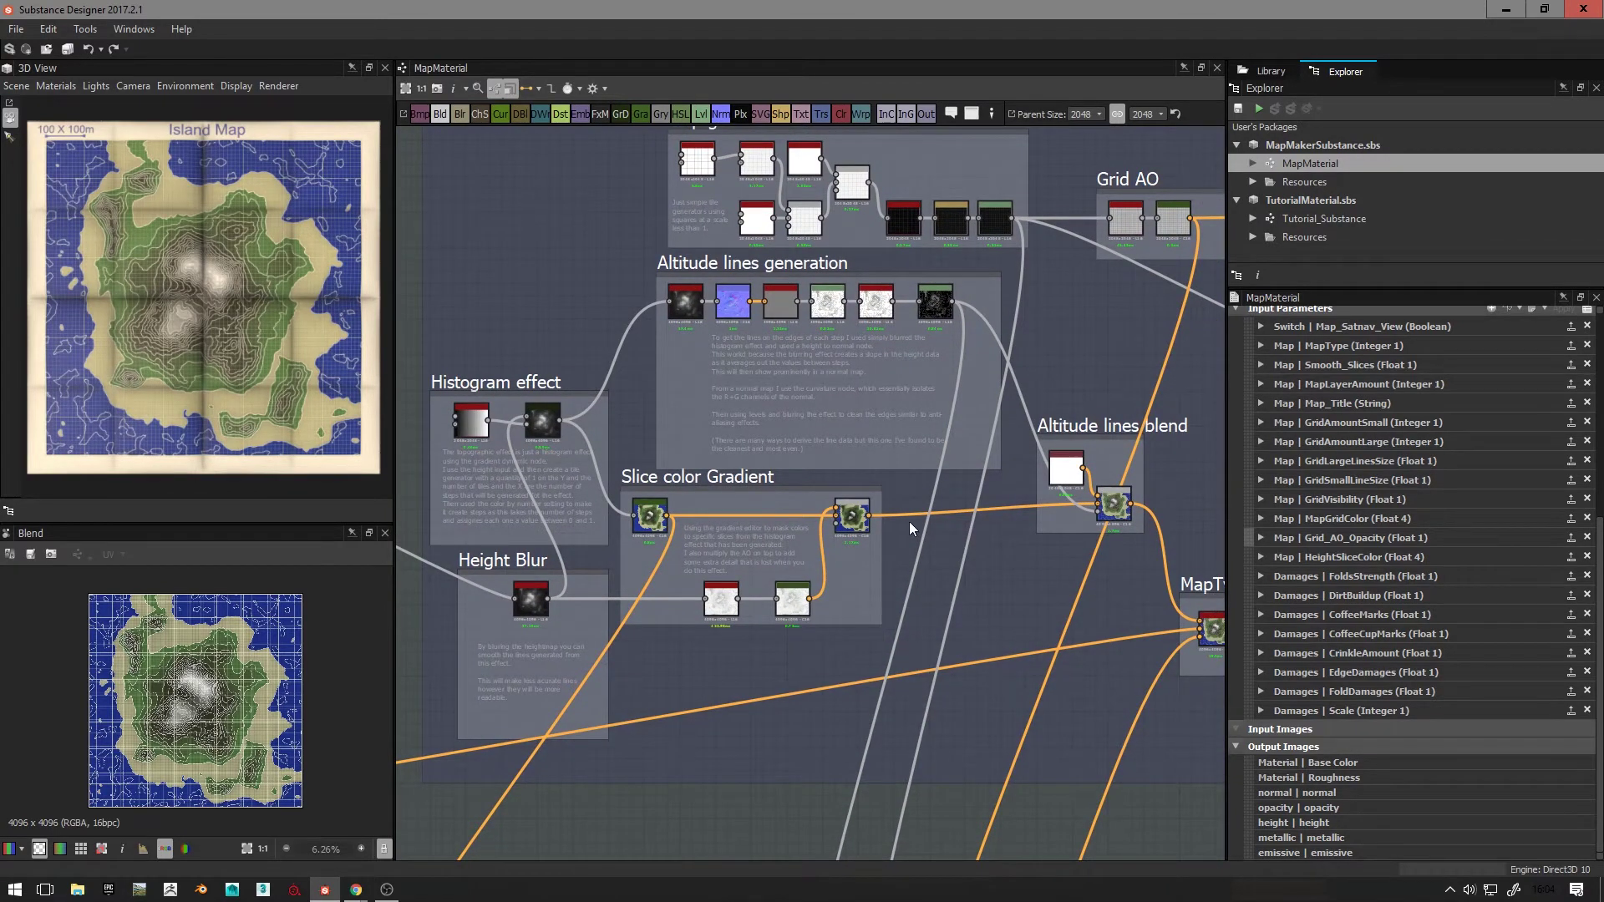
scroll(837, 569, down, 8)
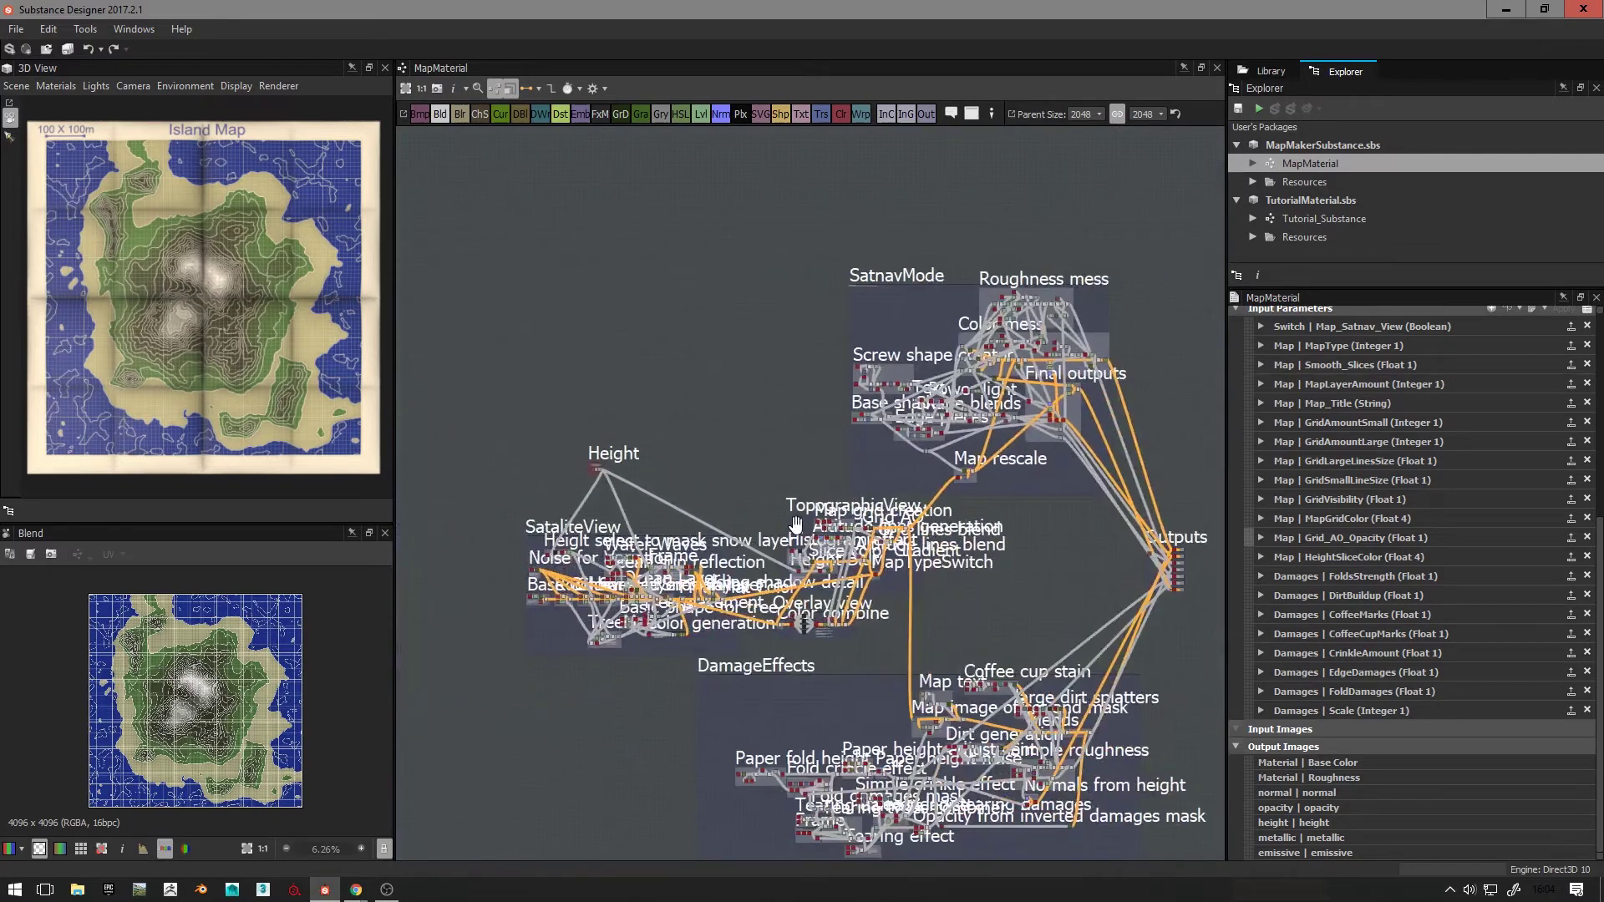
scroll(796, 524, up, 2)
scroll(750, 499, up, 2)
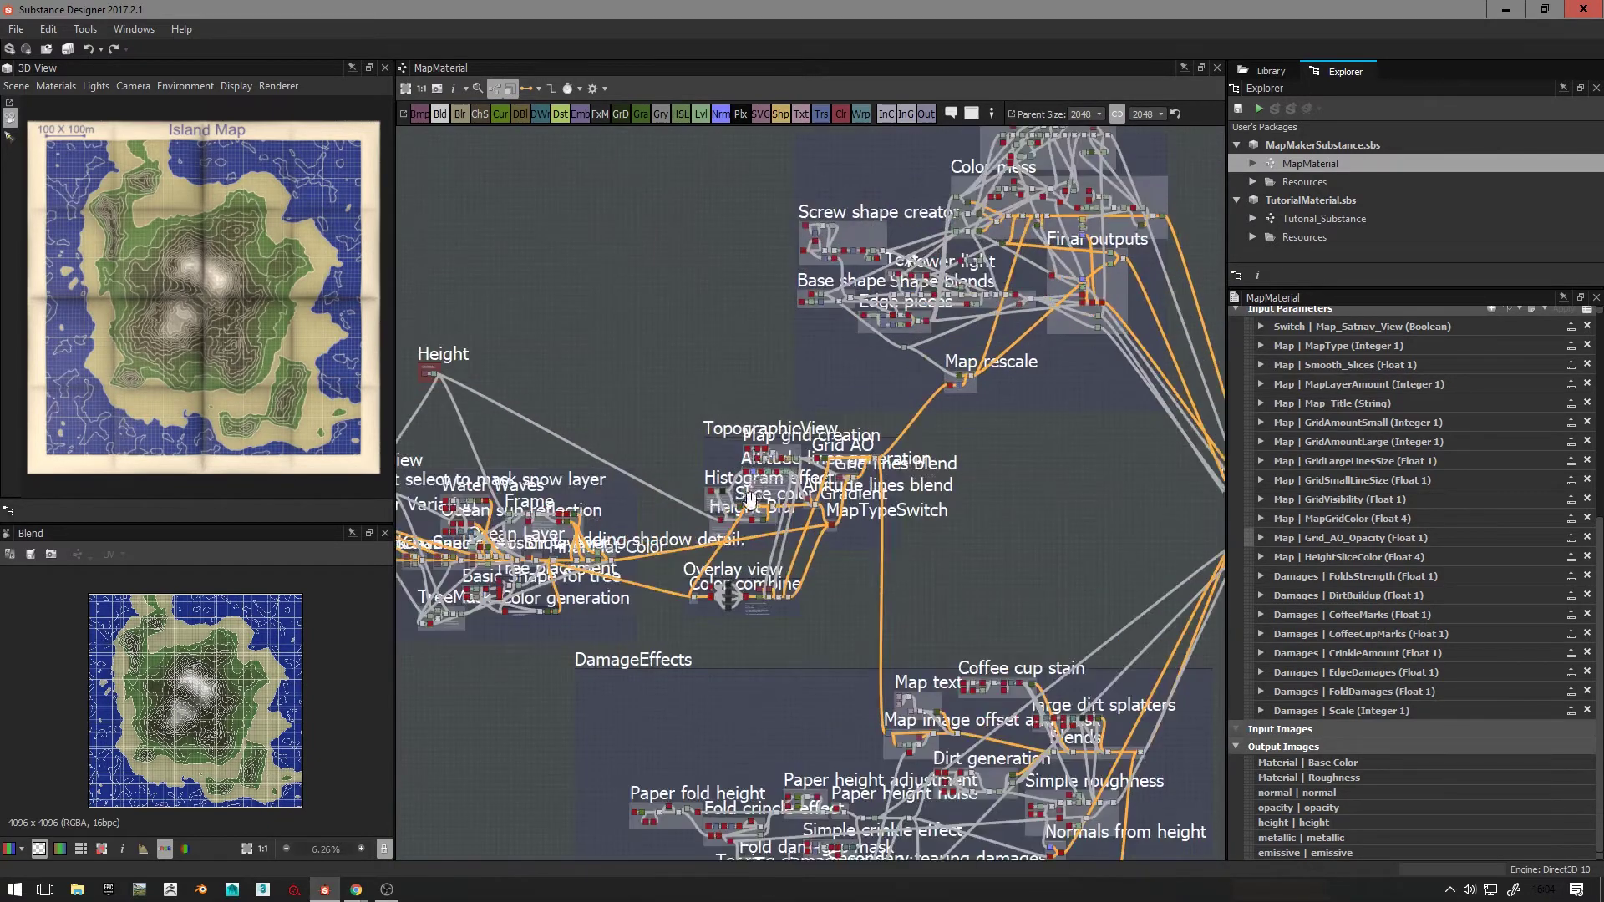
scroll(750, 499, up, 4)
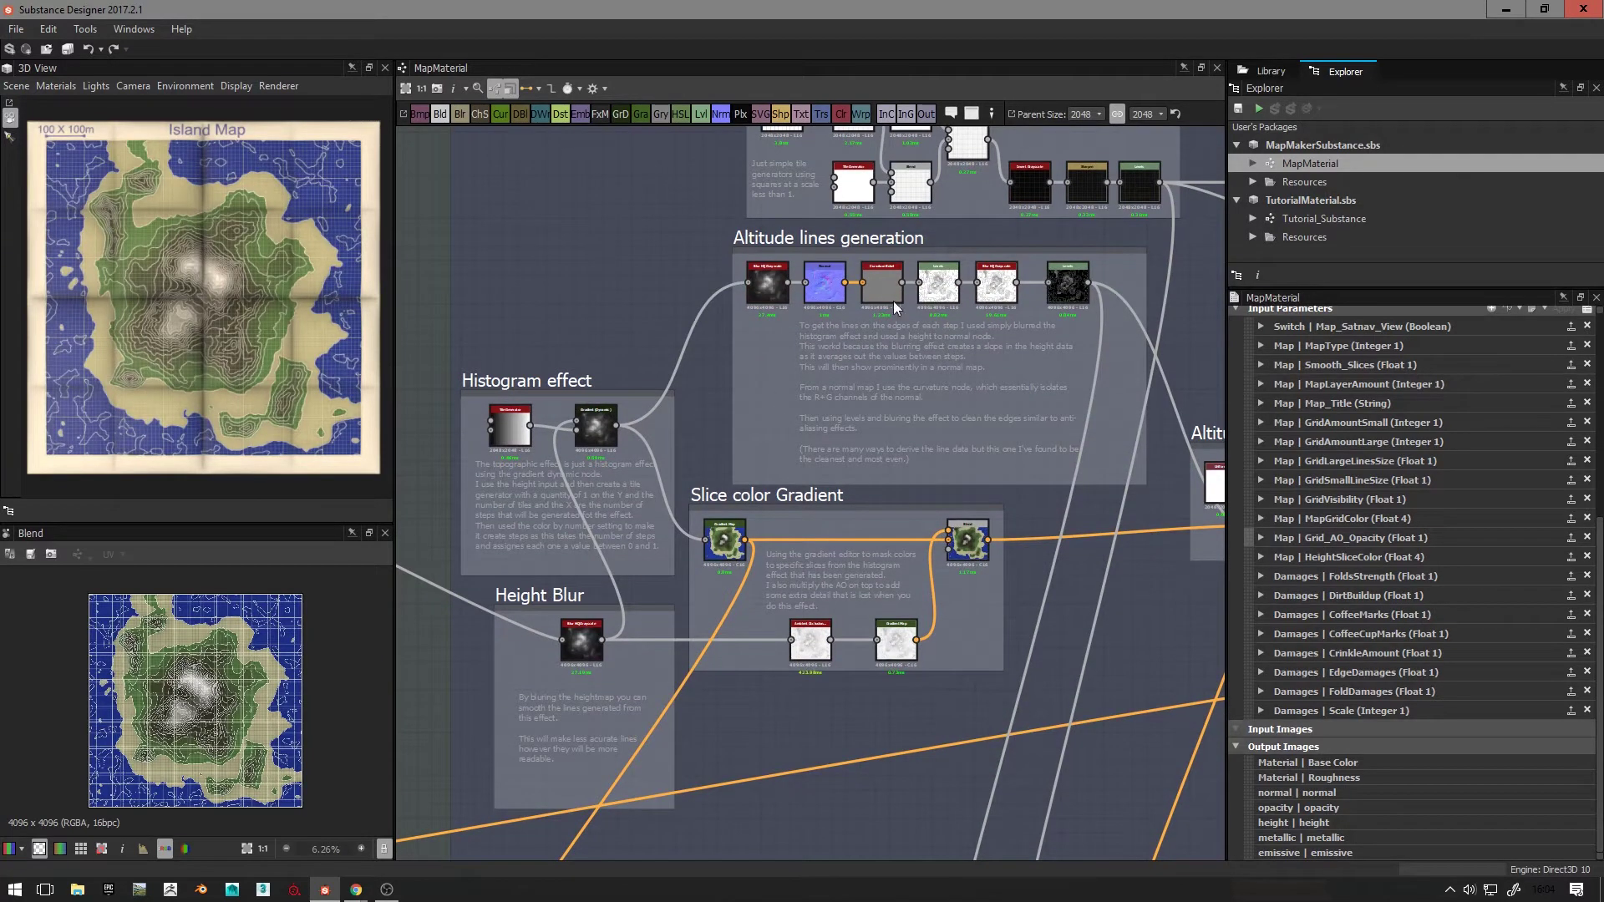
Step: Open the Tutorial_Substance graph from the TutorialMaterial.sbs package
click(1311, 203)
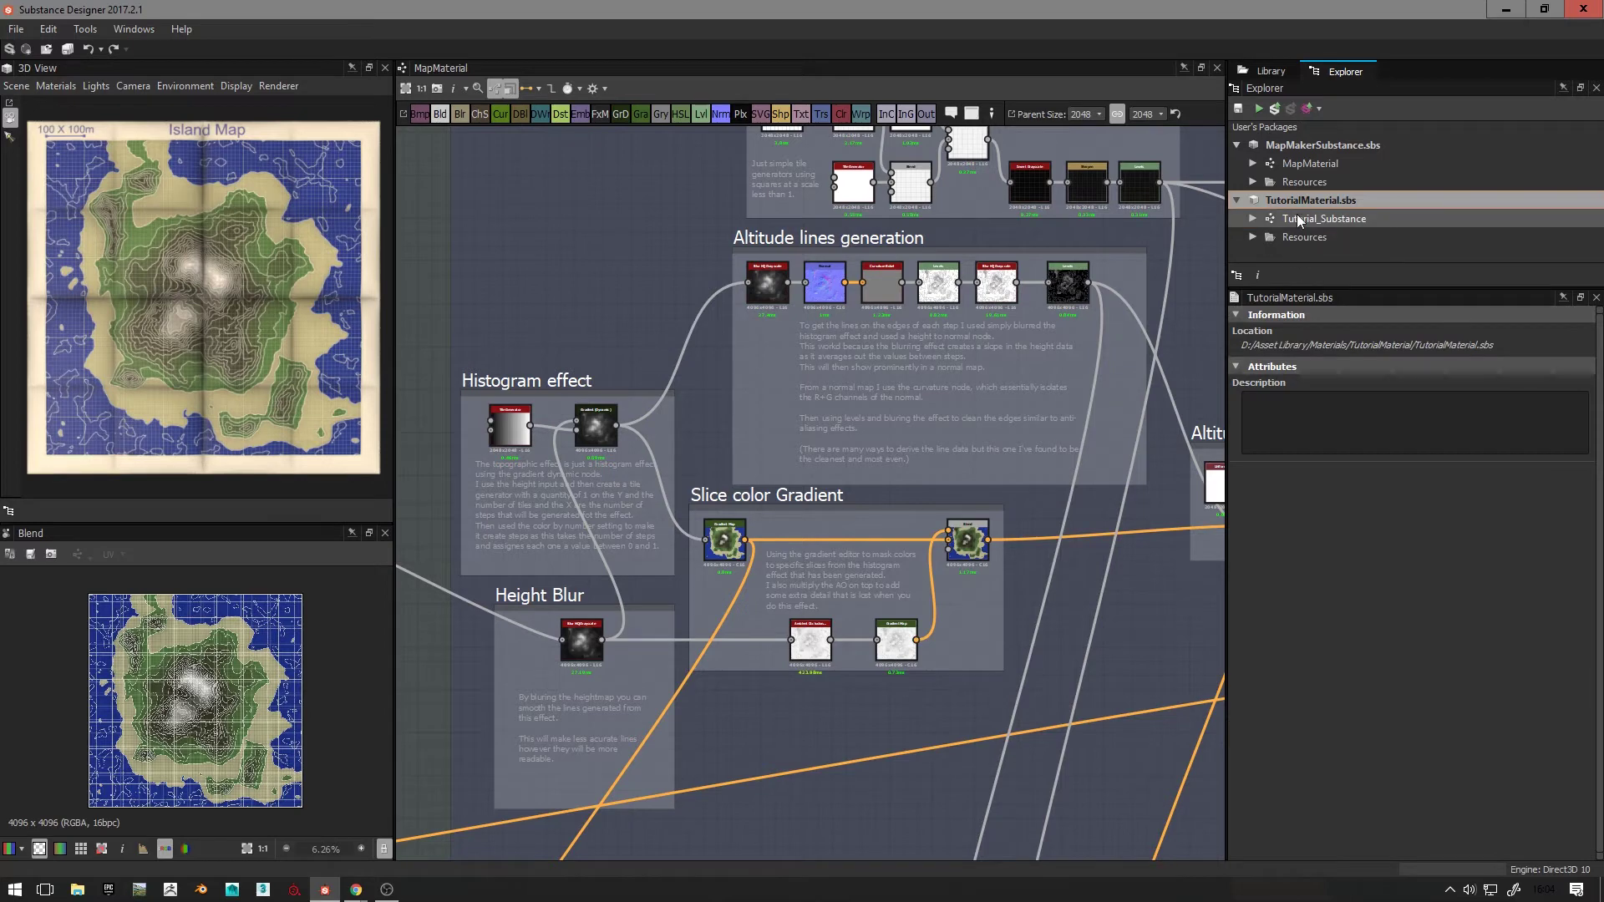
double_click(1299, 219)
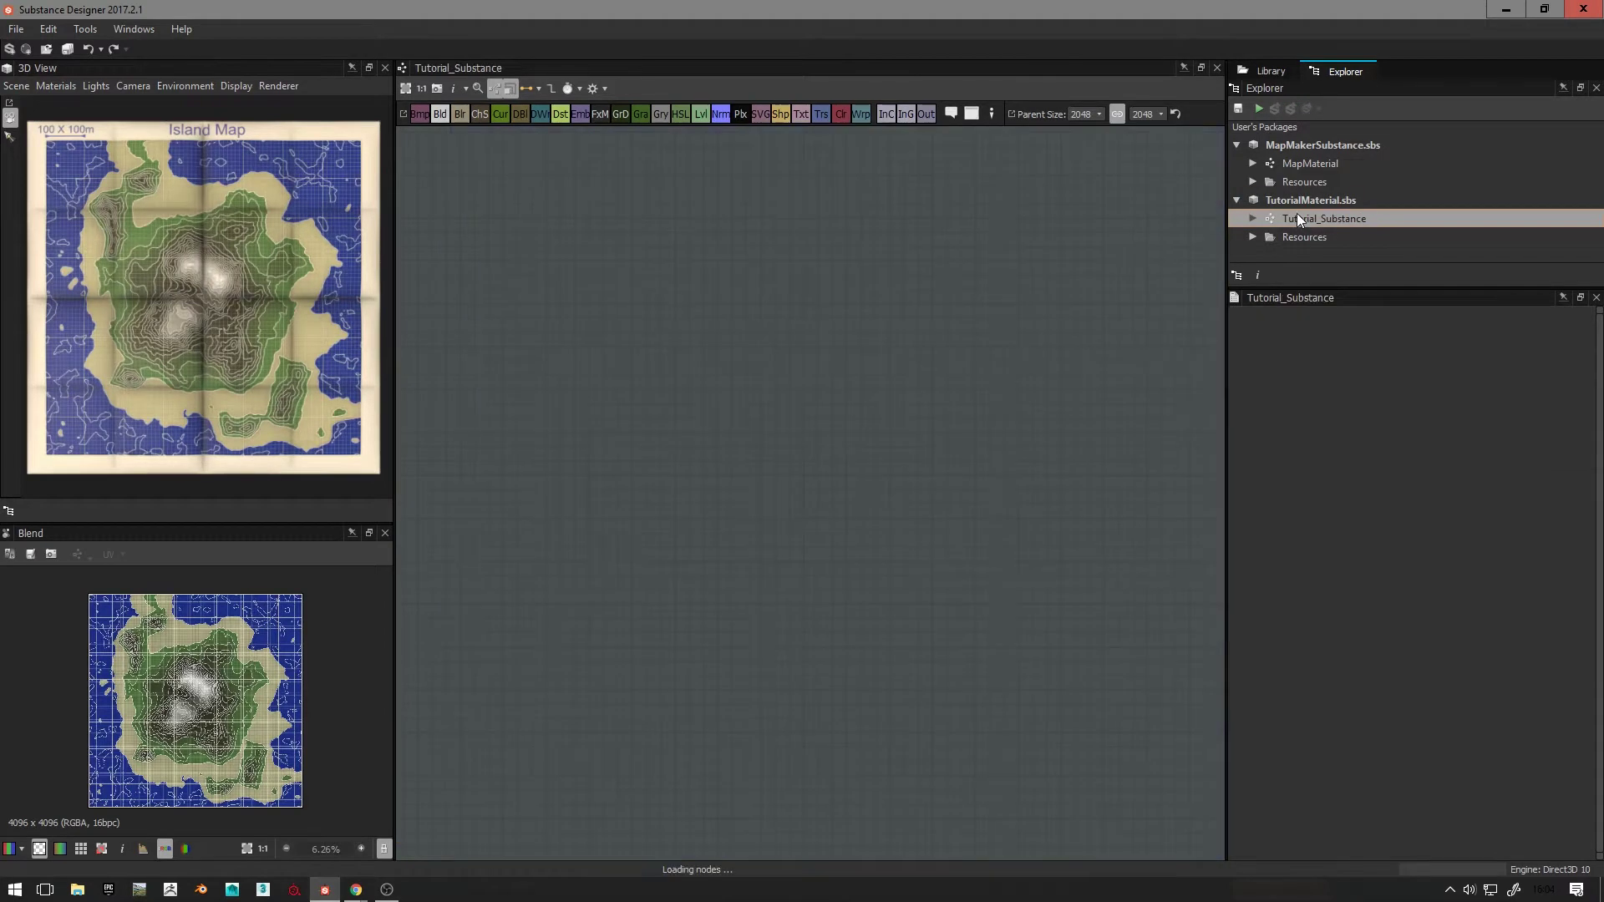
scroll(981, 600, down, 5)
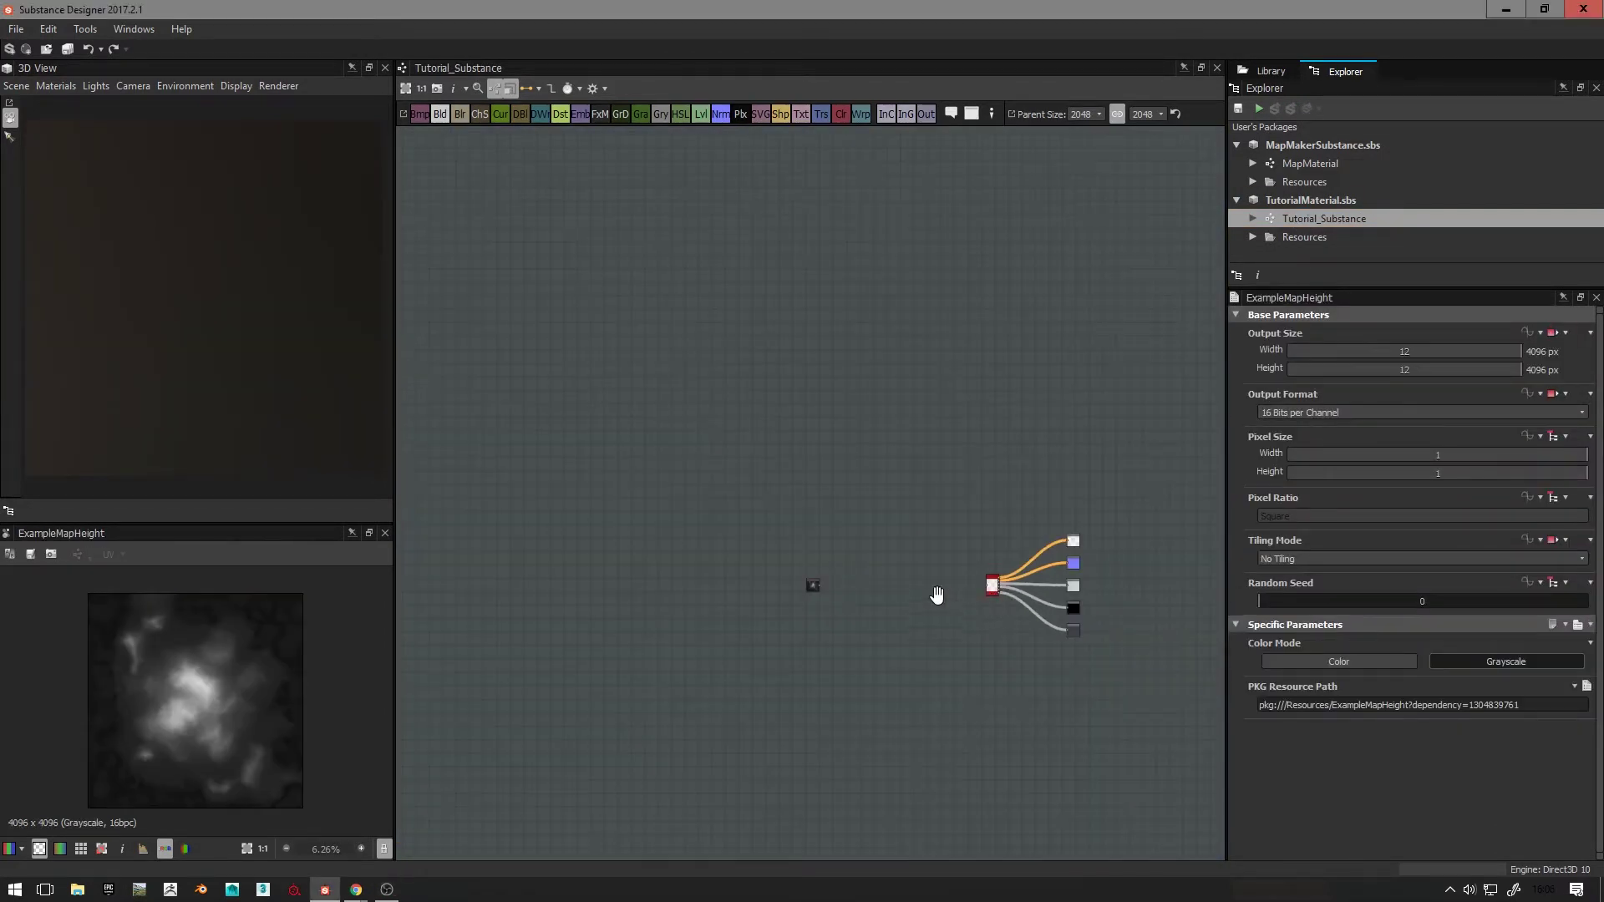
scroll(930, 573, up, 4)
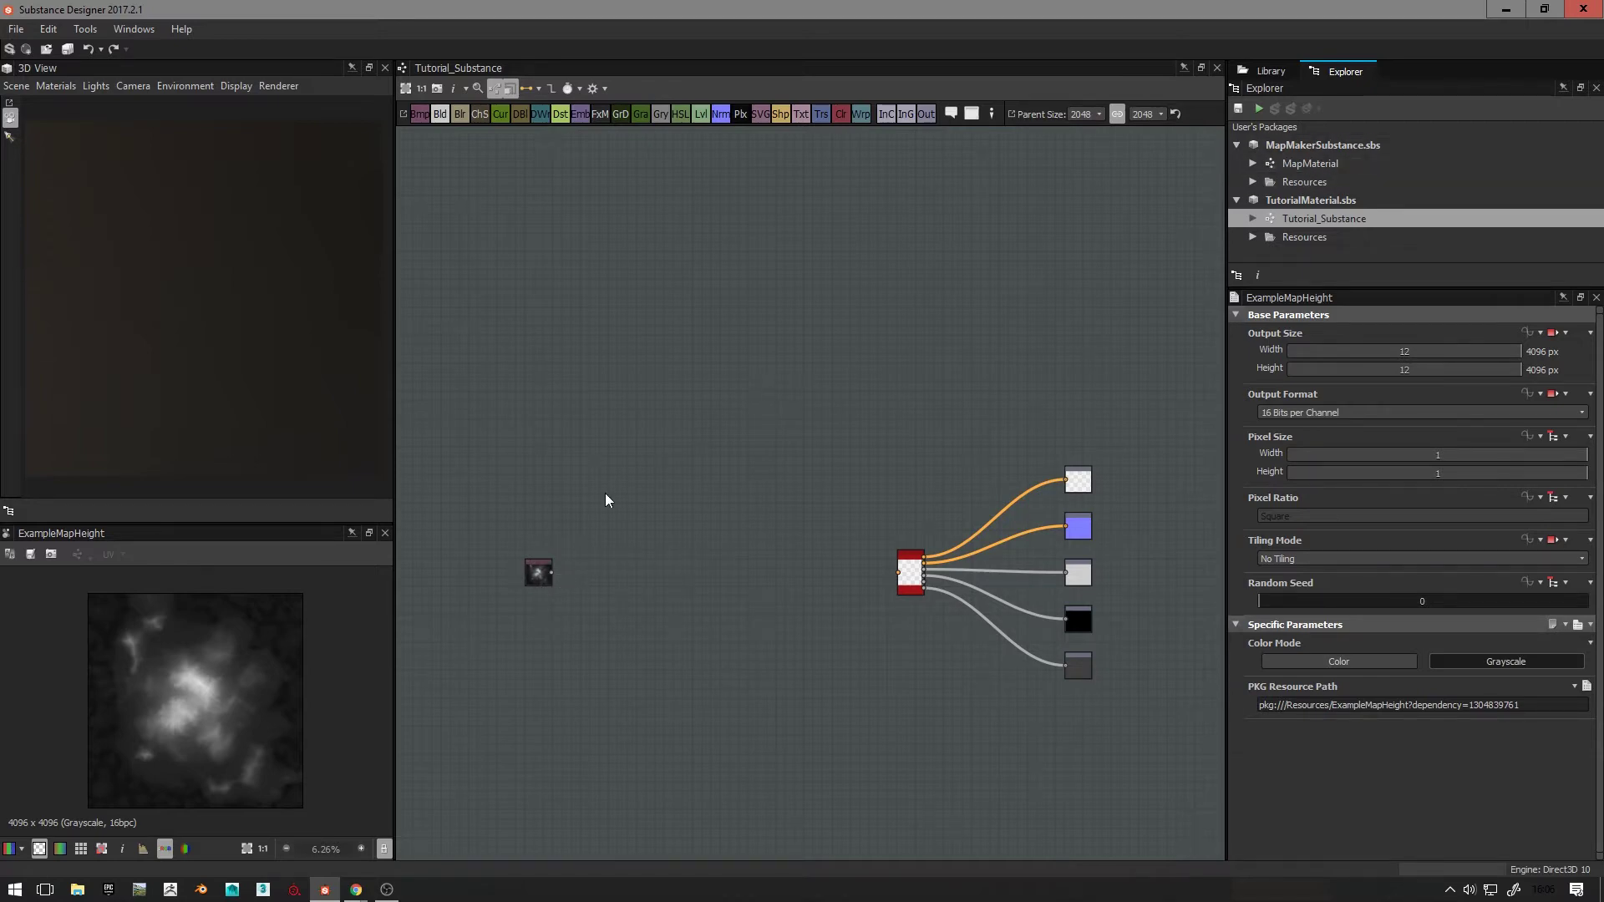
Step: Examine the Base Material node with its connected outputs and preview the ExampleMapHeight bitmap
middle_drag(539, 576, 418, 538)
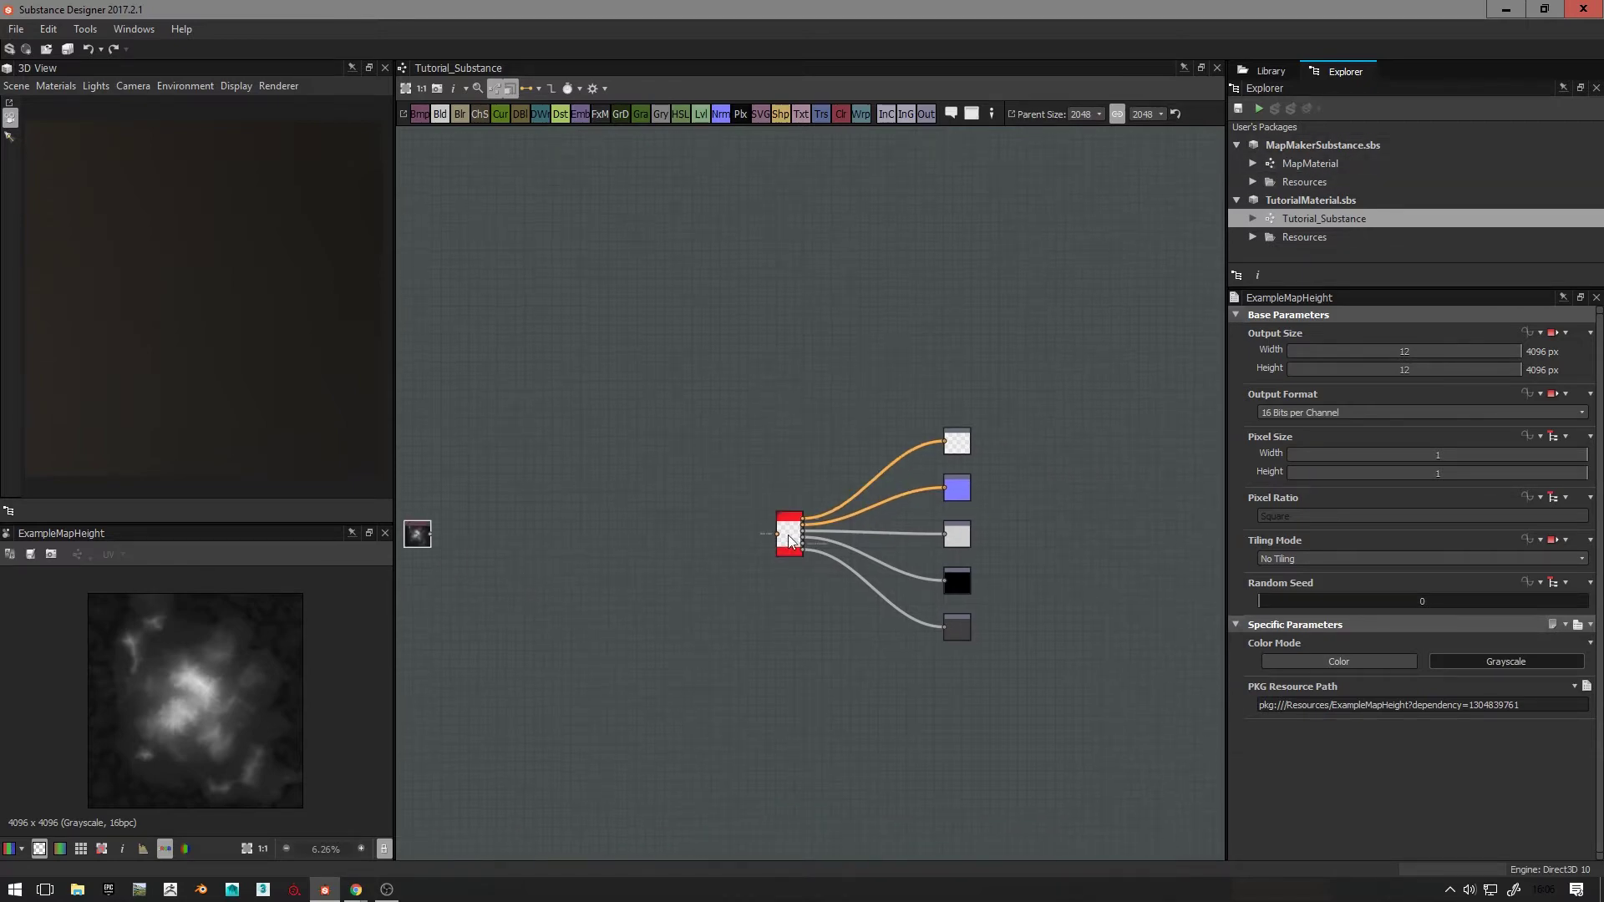
scroll(845, 528, up, 1)
middle_drag(845, 528, 720, 530)
scroll(719, 529, up, 5)
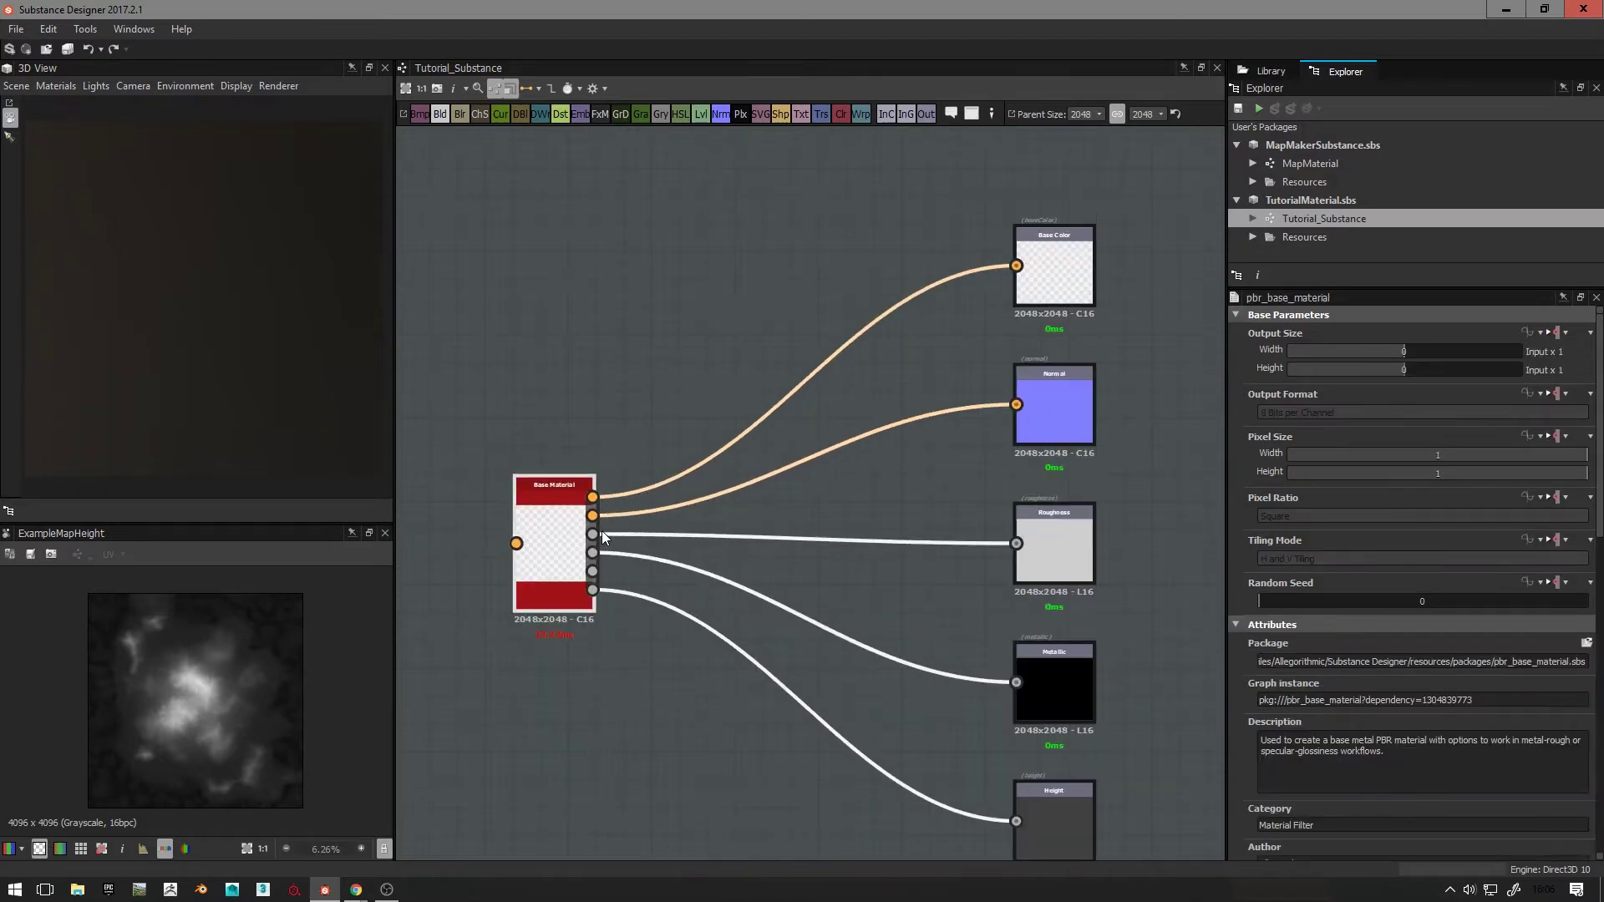
scroll(836, 568, down, 4)
scroll(764, 598, up, 5)
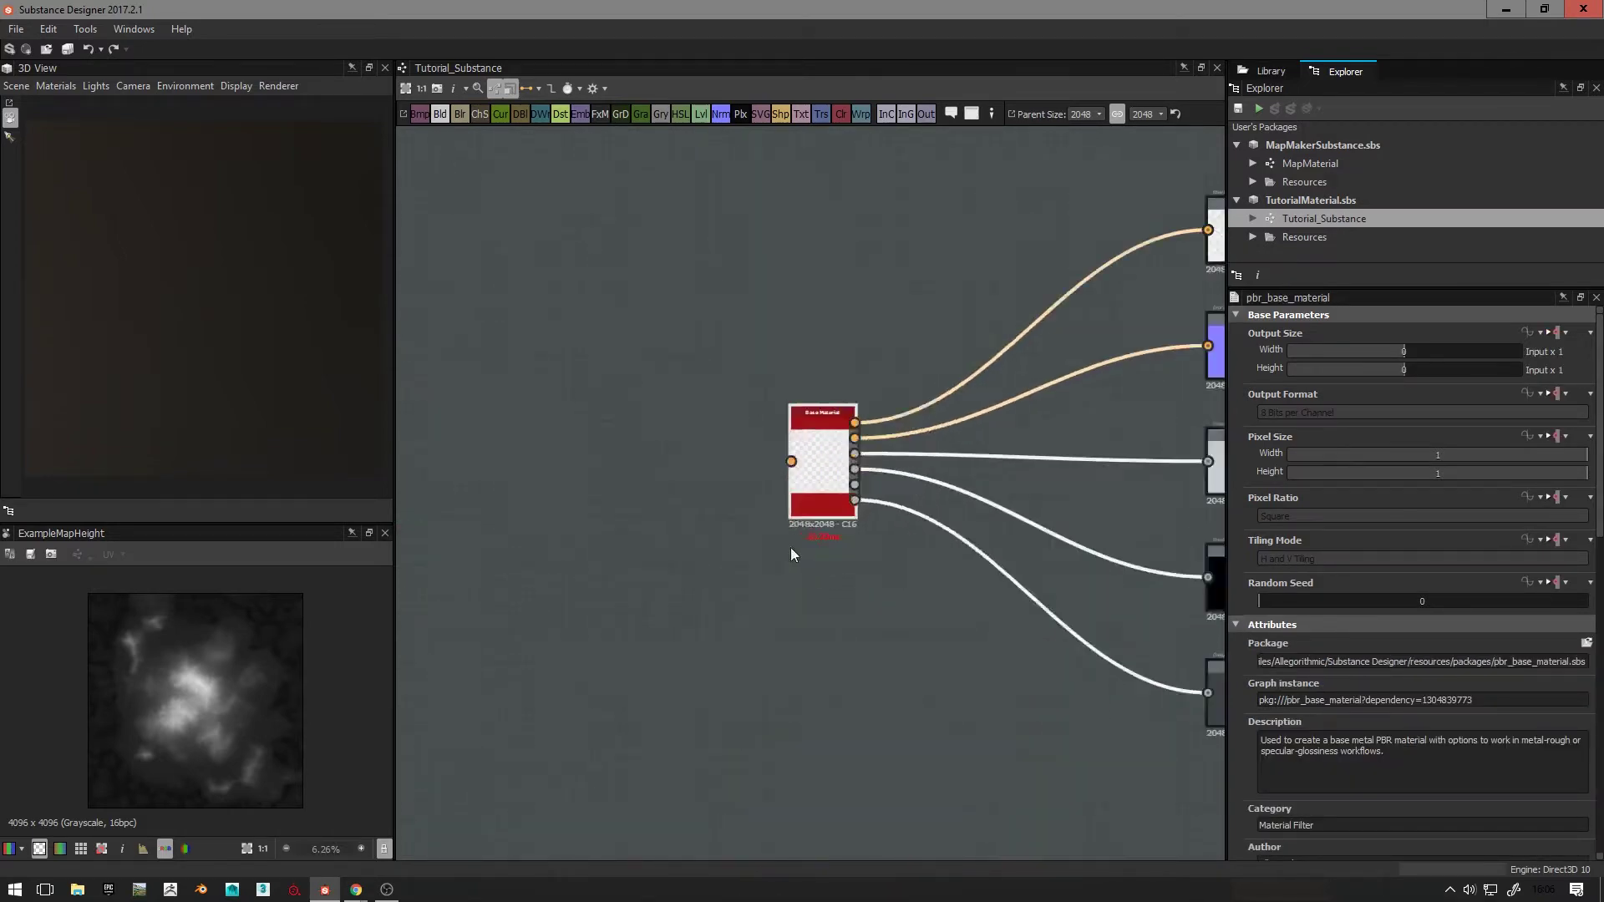
middle_drag(789, 428, 892, 547)
scroll(902, 483, down, 5)
scroll(891, 548, up, 1)
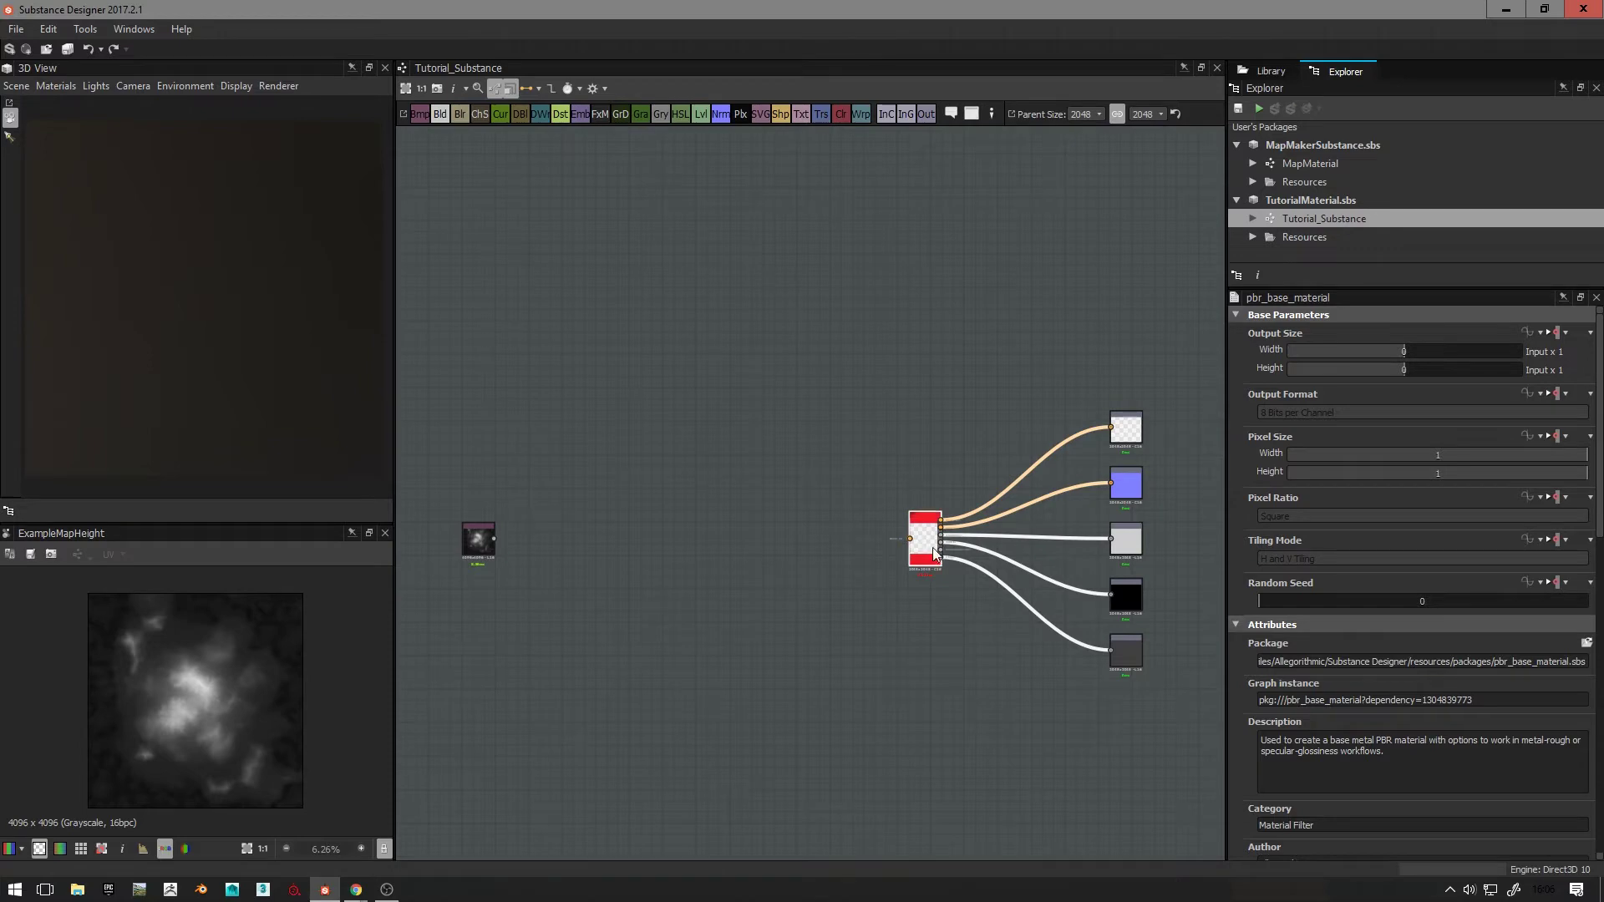
middle_drag(502, 543, 515, 556)
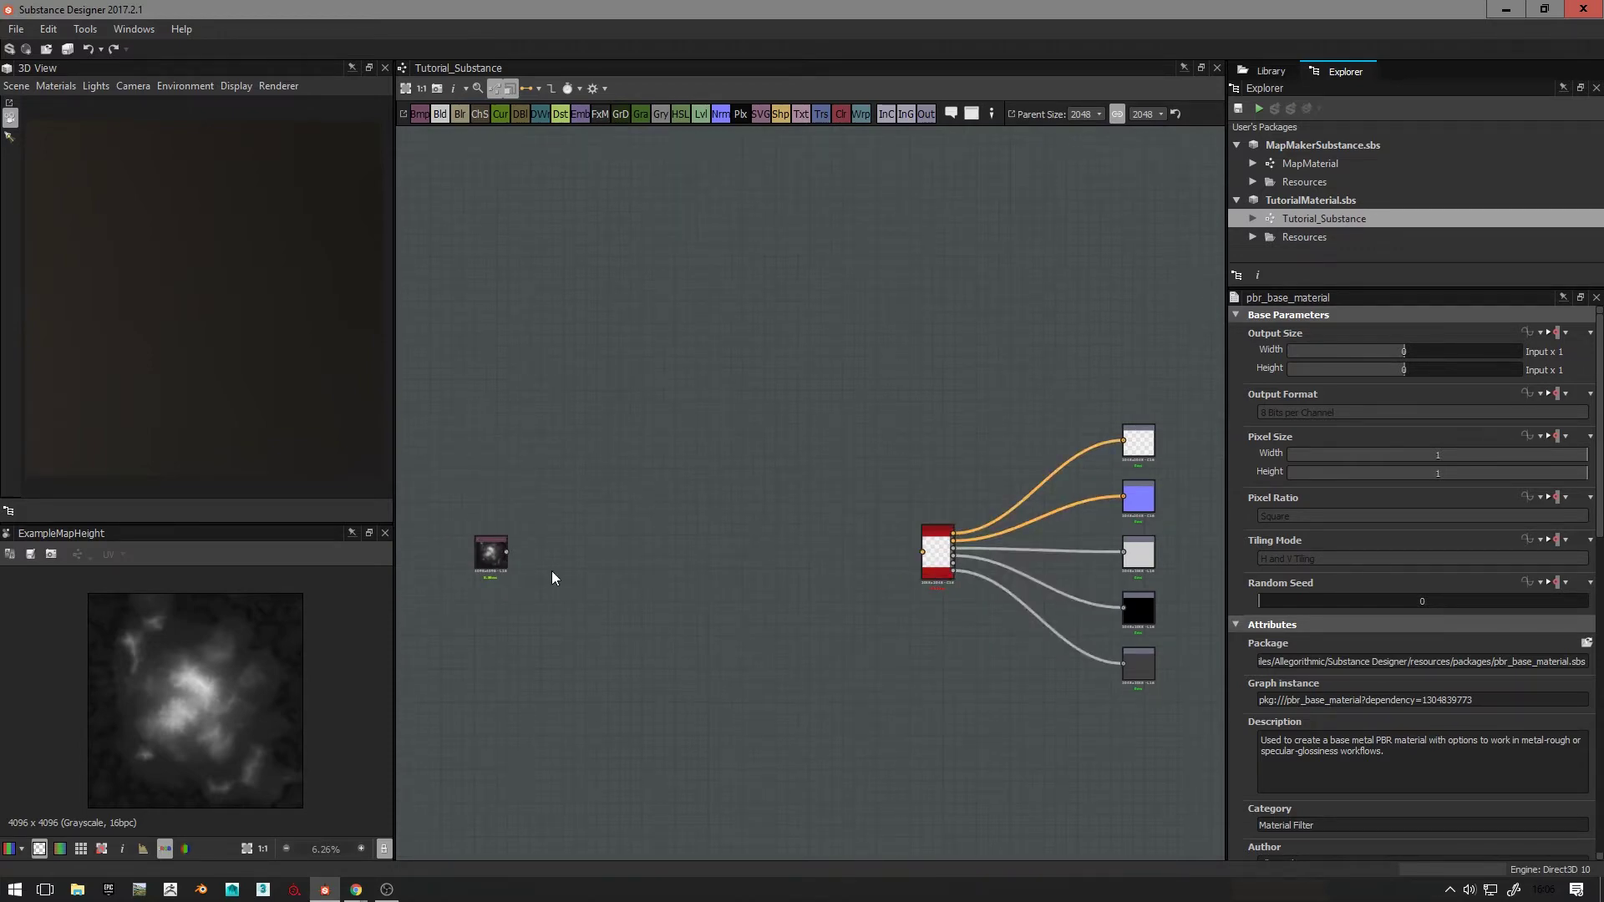
scroll(550, 568, up, 2)
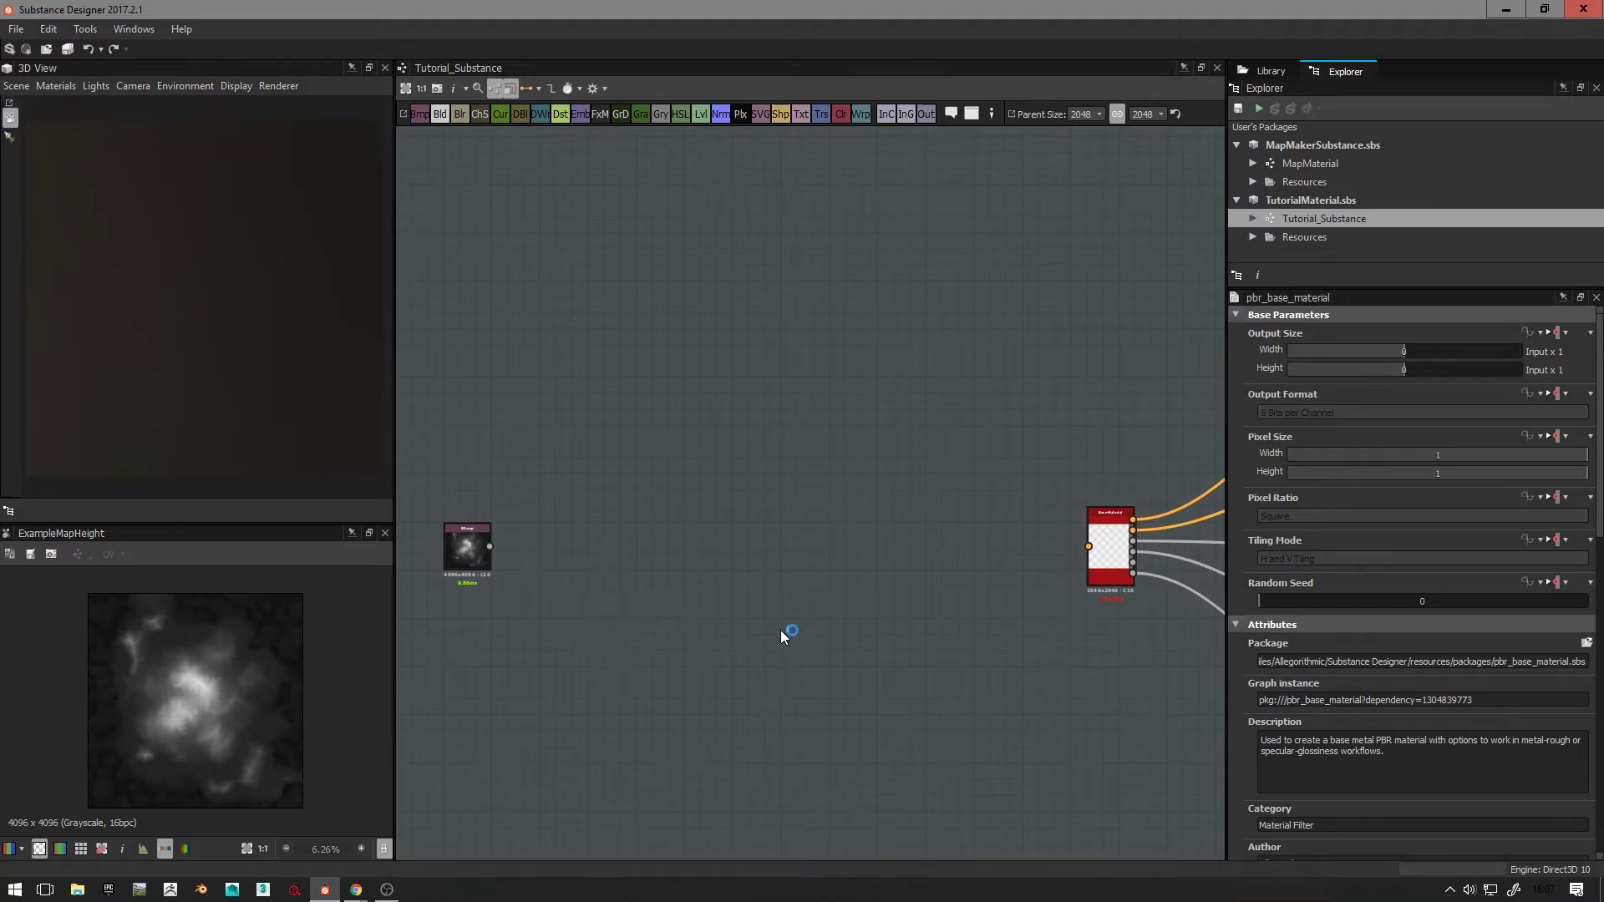
scroll(781, 630, down, 3)
scroll(772, 622, up, 3)
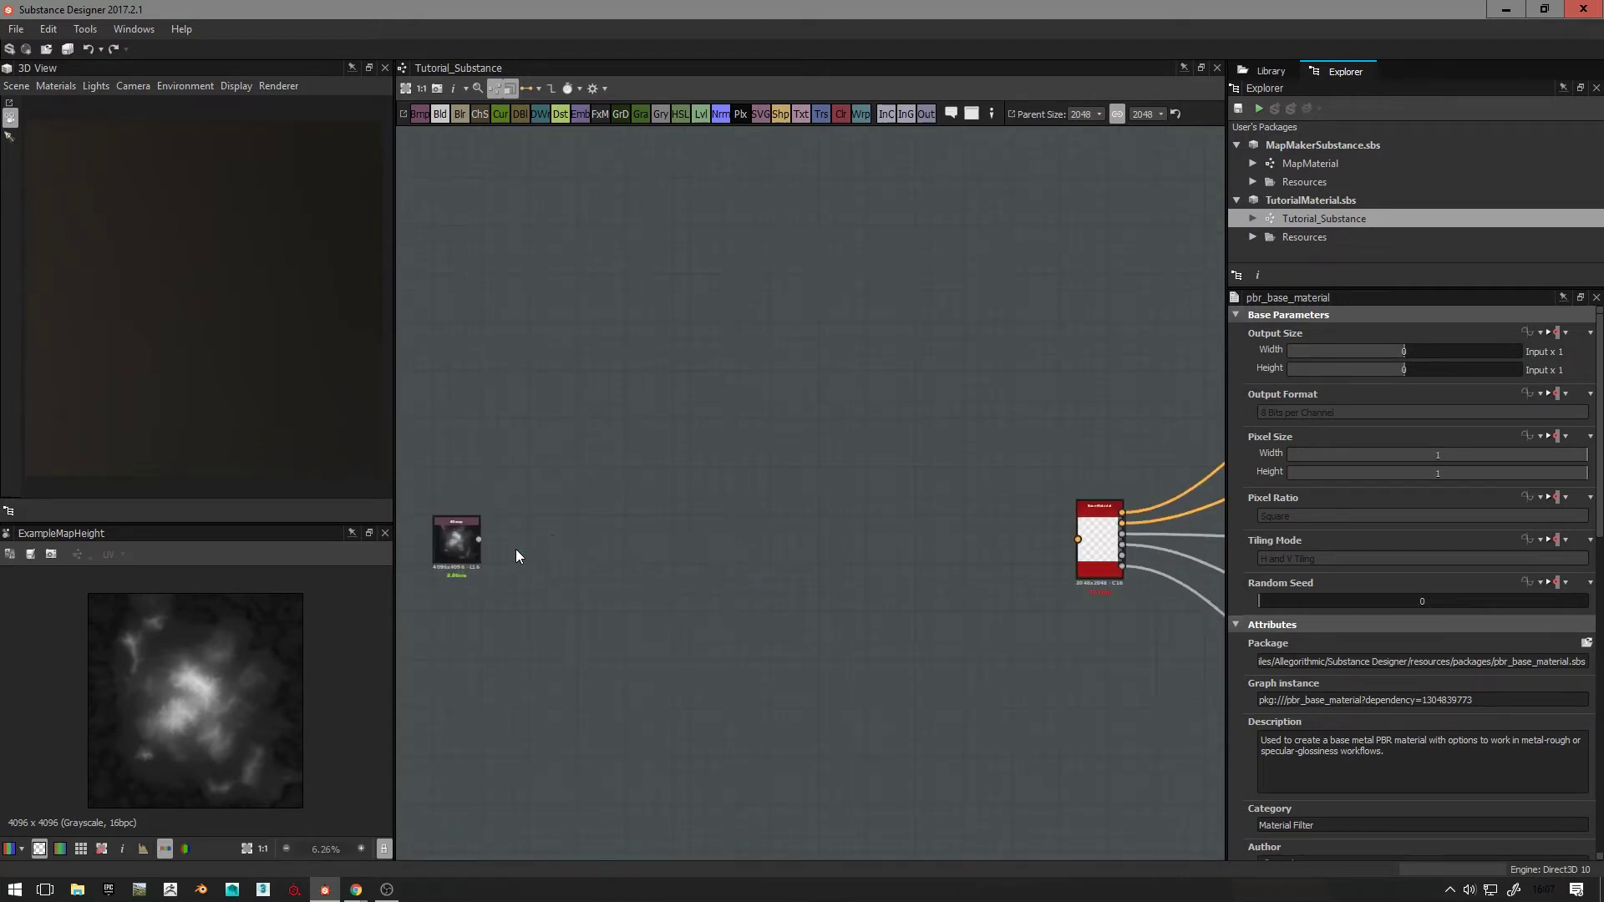
click(474, 537)
scroll(251, 690, up, 2)
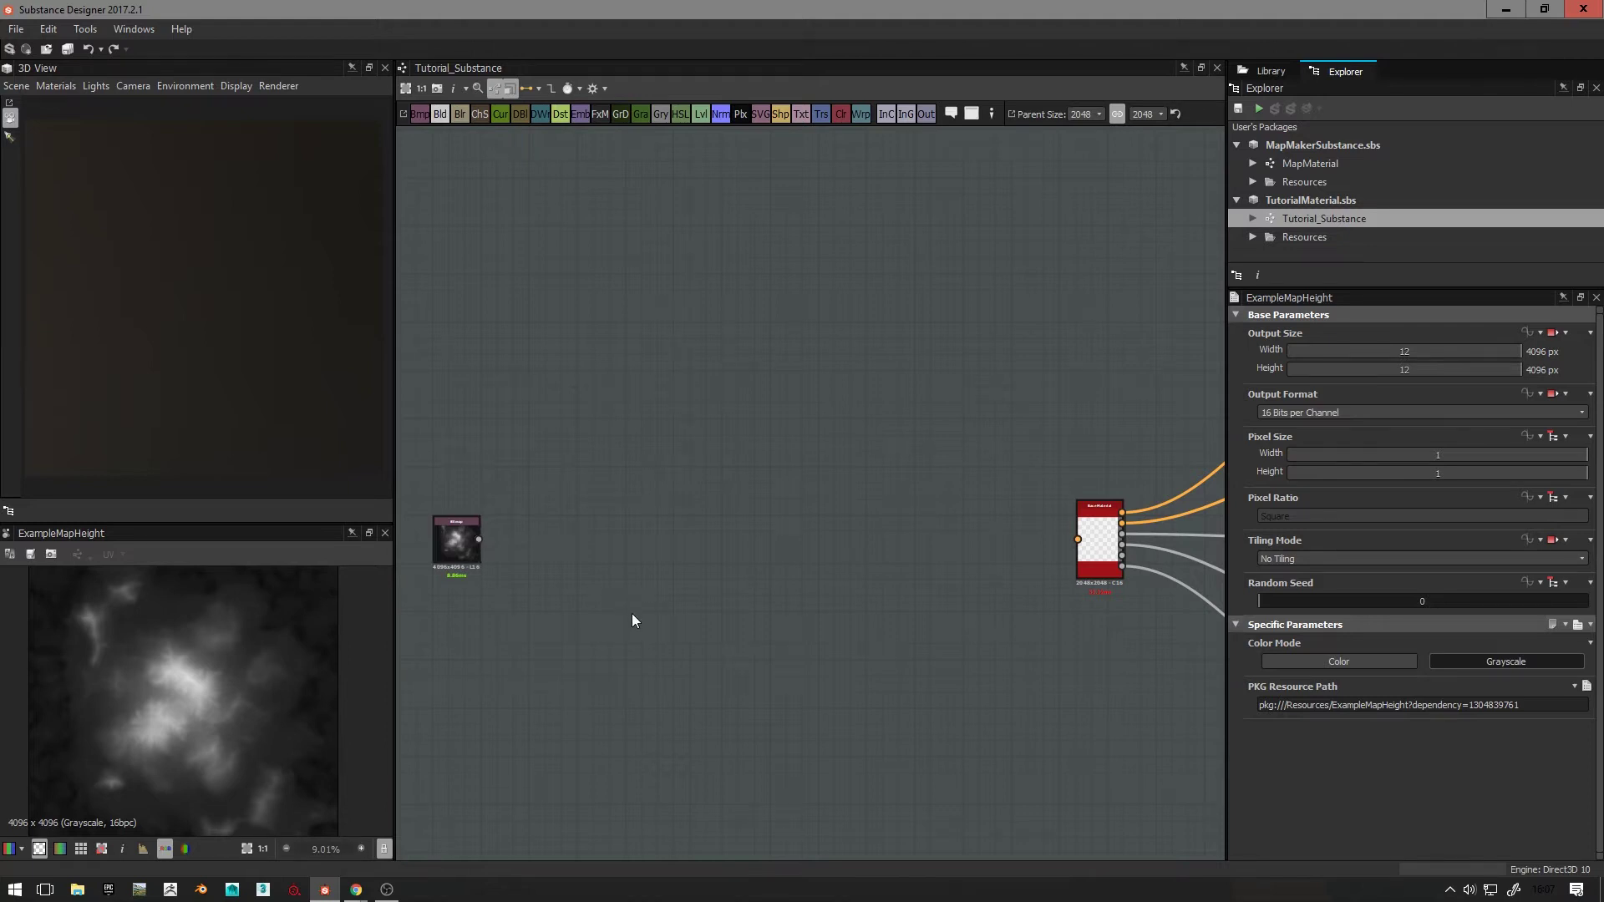
middle_drag(632, 614, 575, 475)
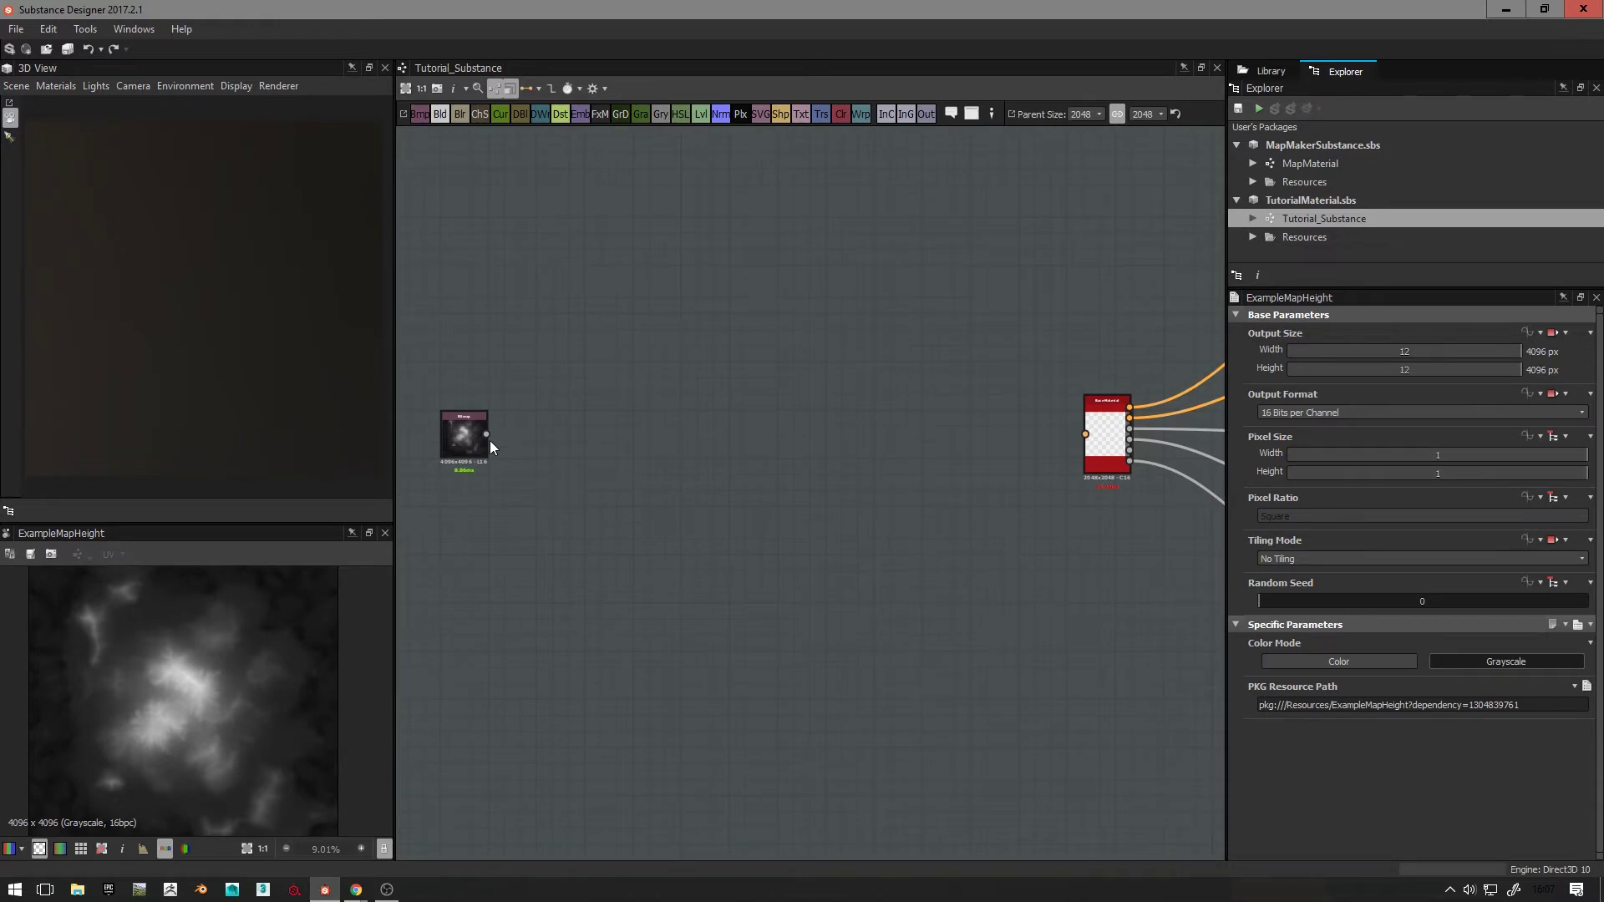
Step: Add a Gradient (Dynamic) node fed by the height bitmap and place it beside the bitmap
click(470, 455)
key(space)
text(grad)
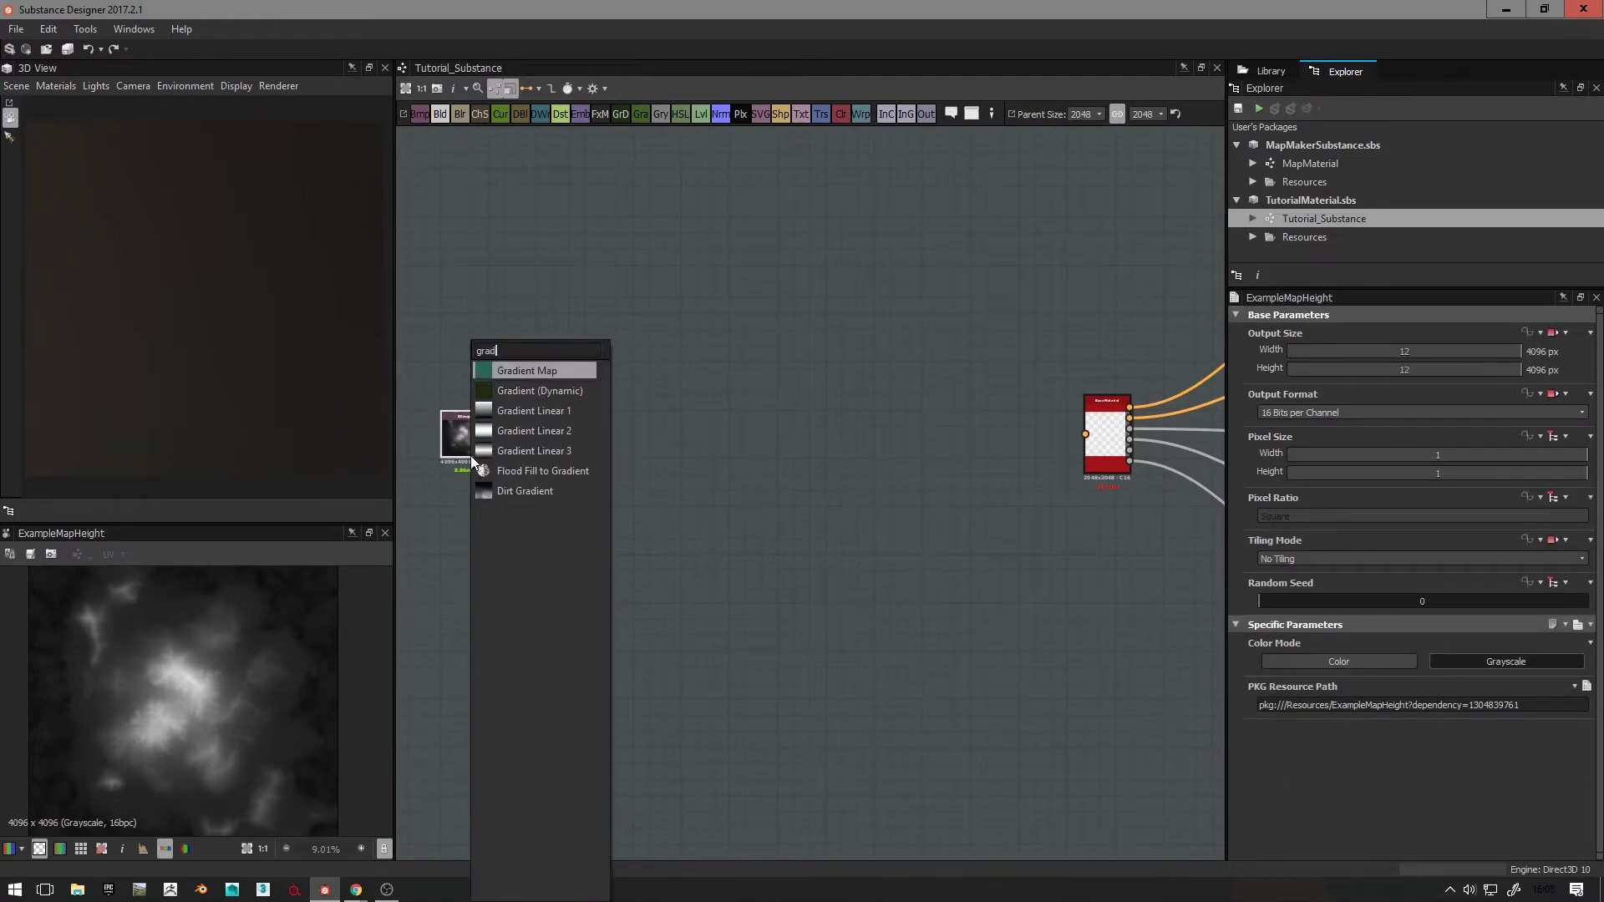
click(529, 393)
drag(542, 426, 605, 426)
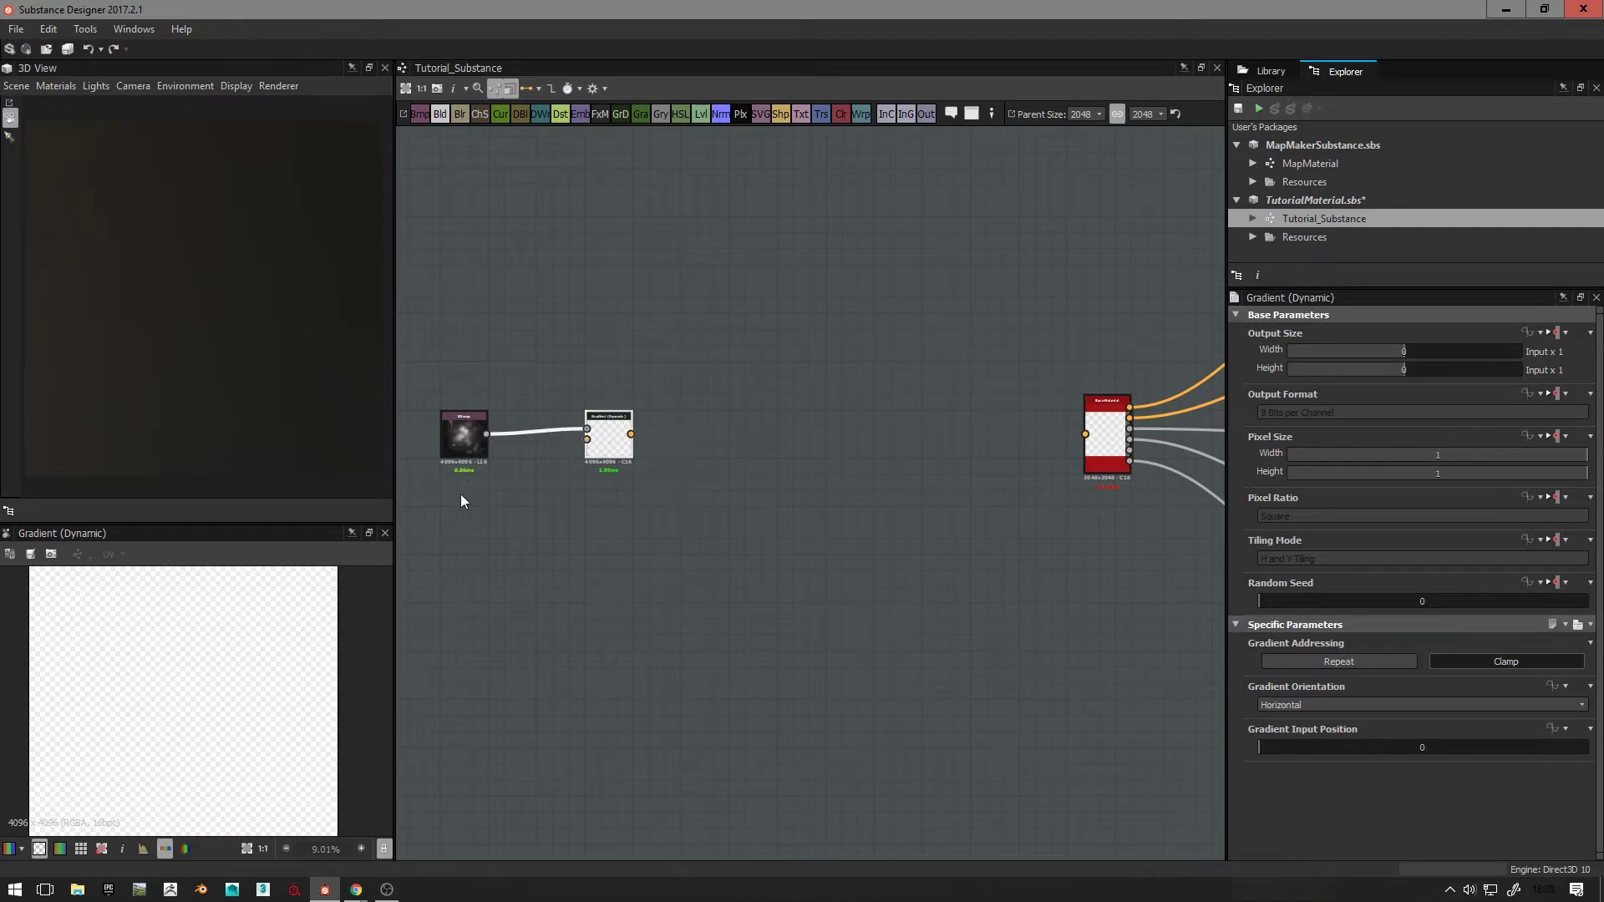
Step: Add a Tile Generator node below the bitmap and connect its output to the Gradient (Dynamic) node's gradient image input
scroll(501, 468, up, 2)
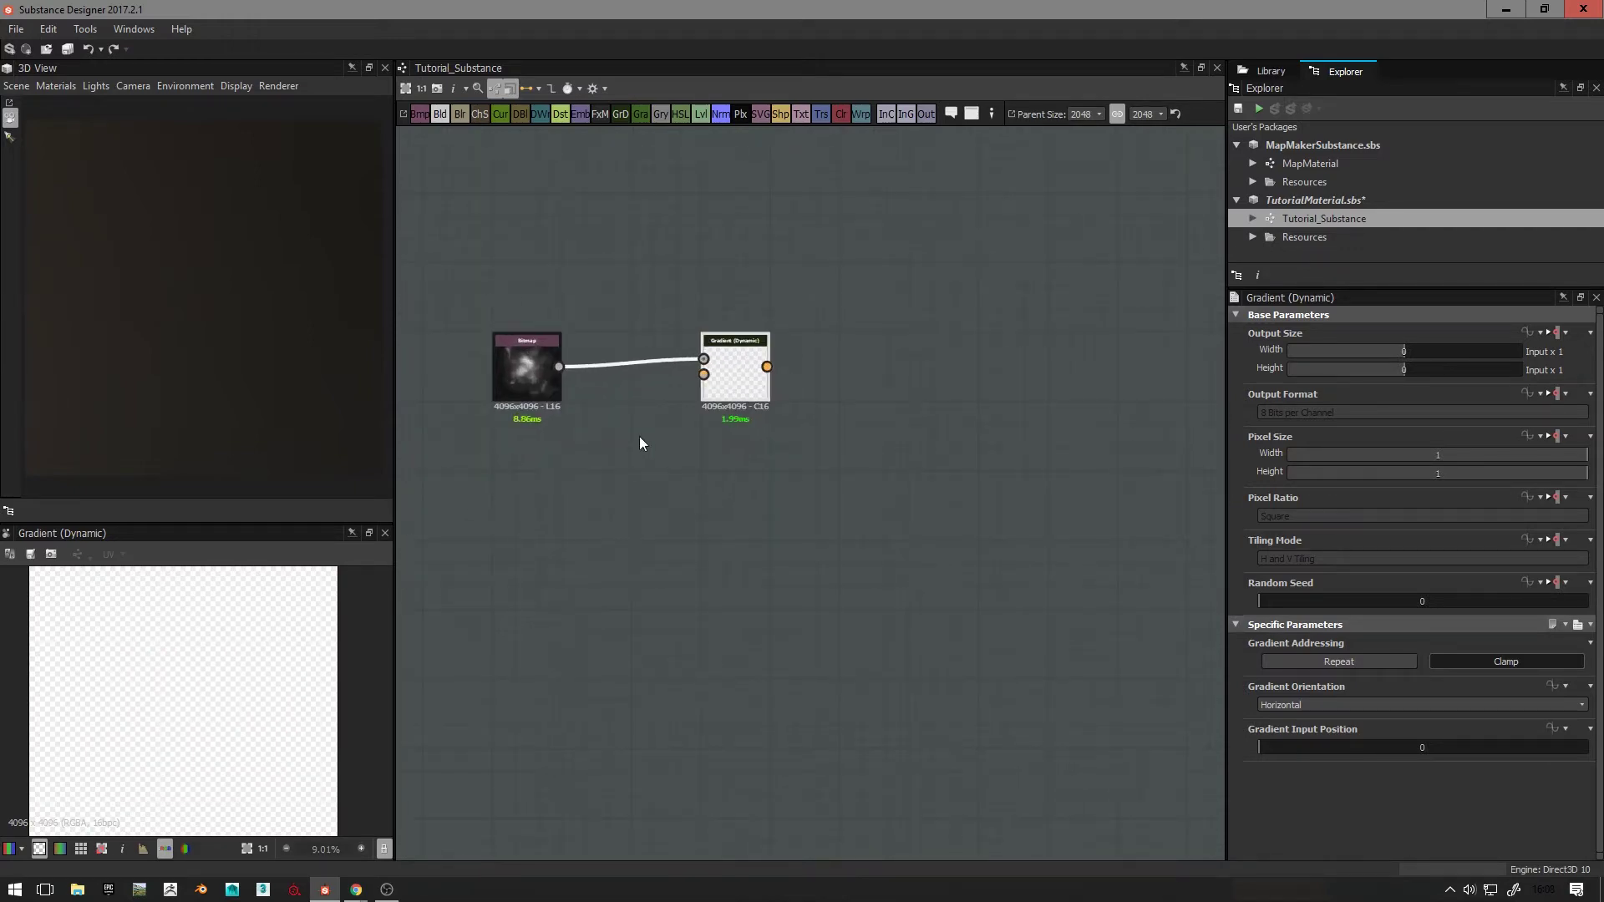
middle_drag(641, 443, 716, 406)
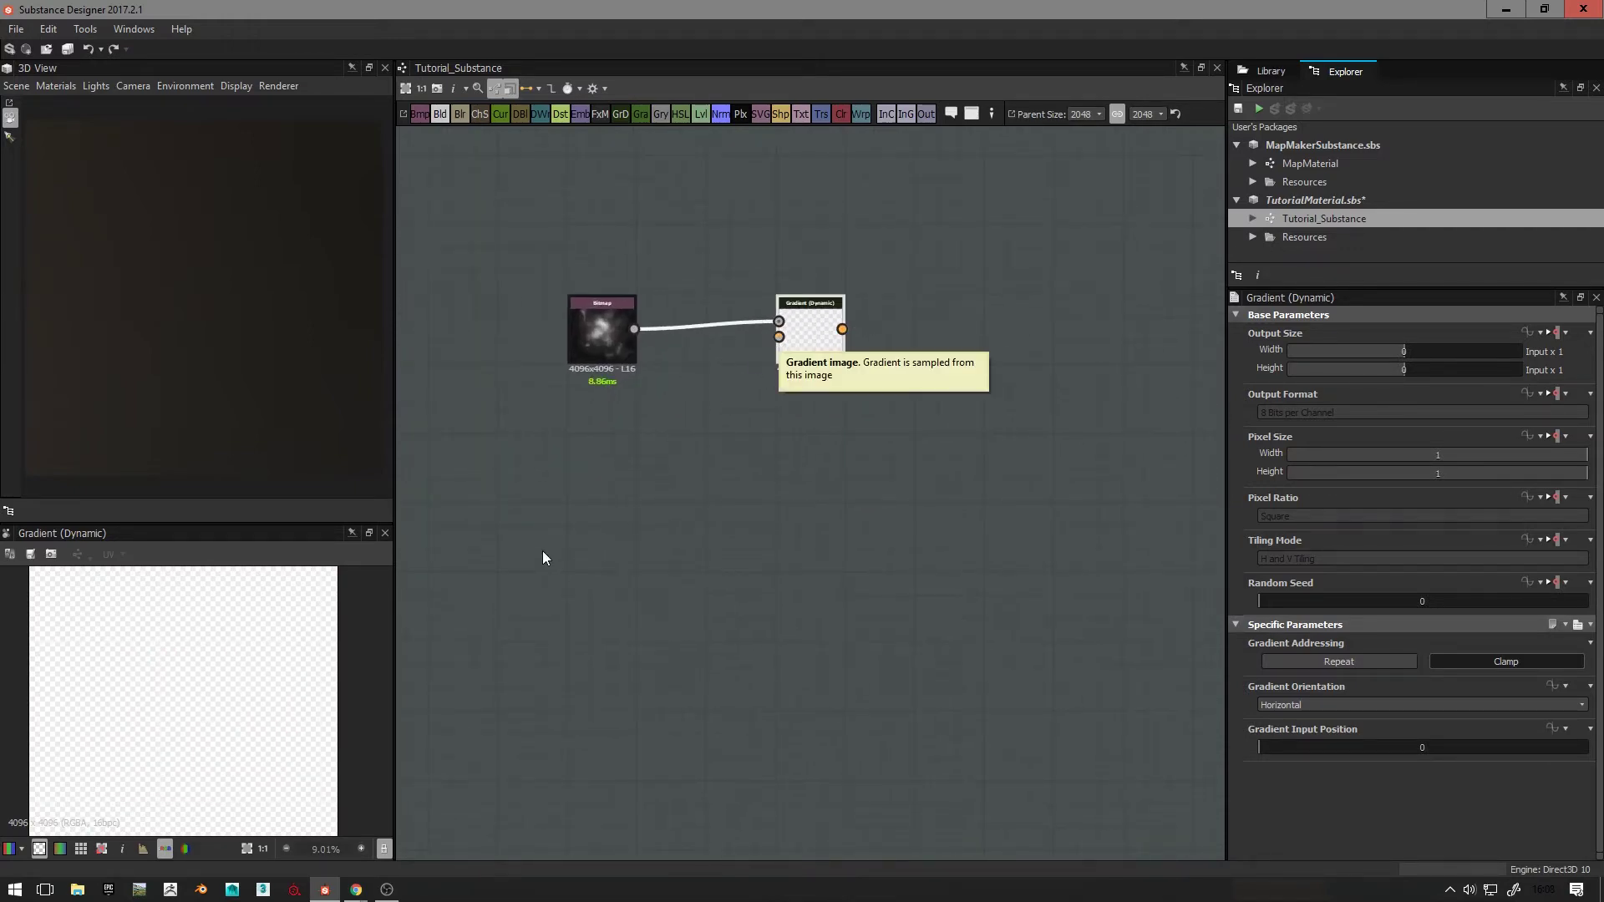
key(space)
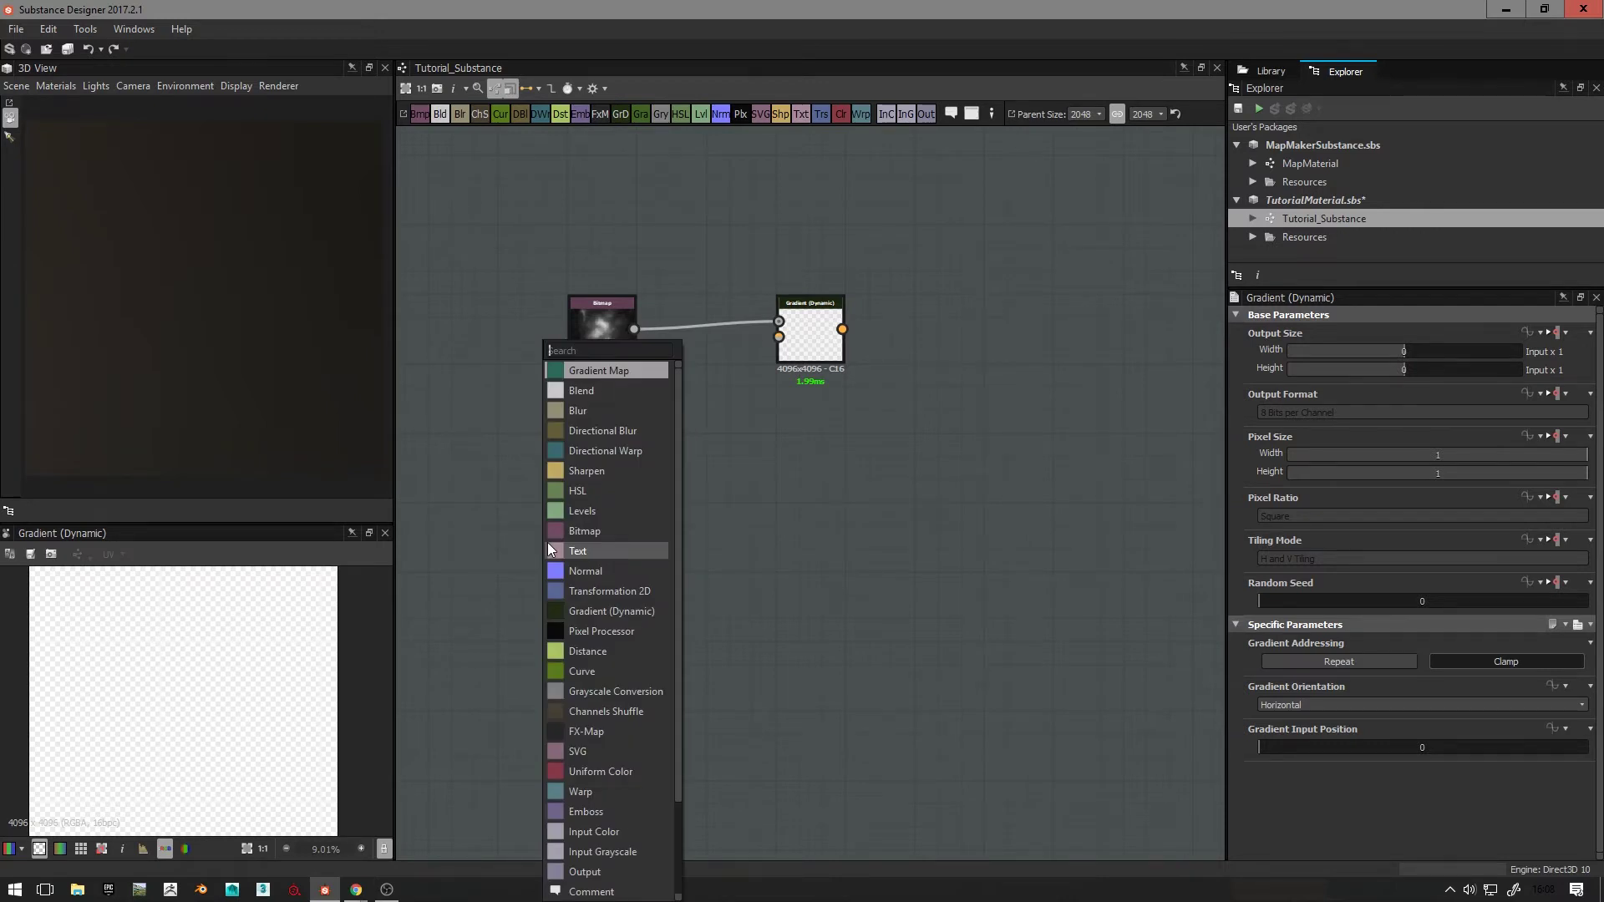
text(ti)
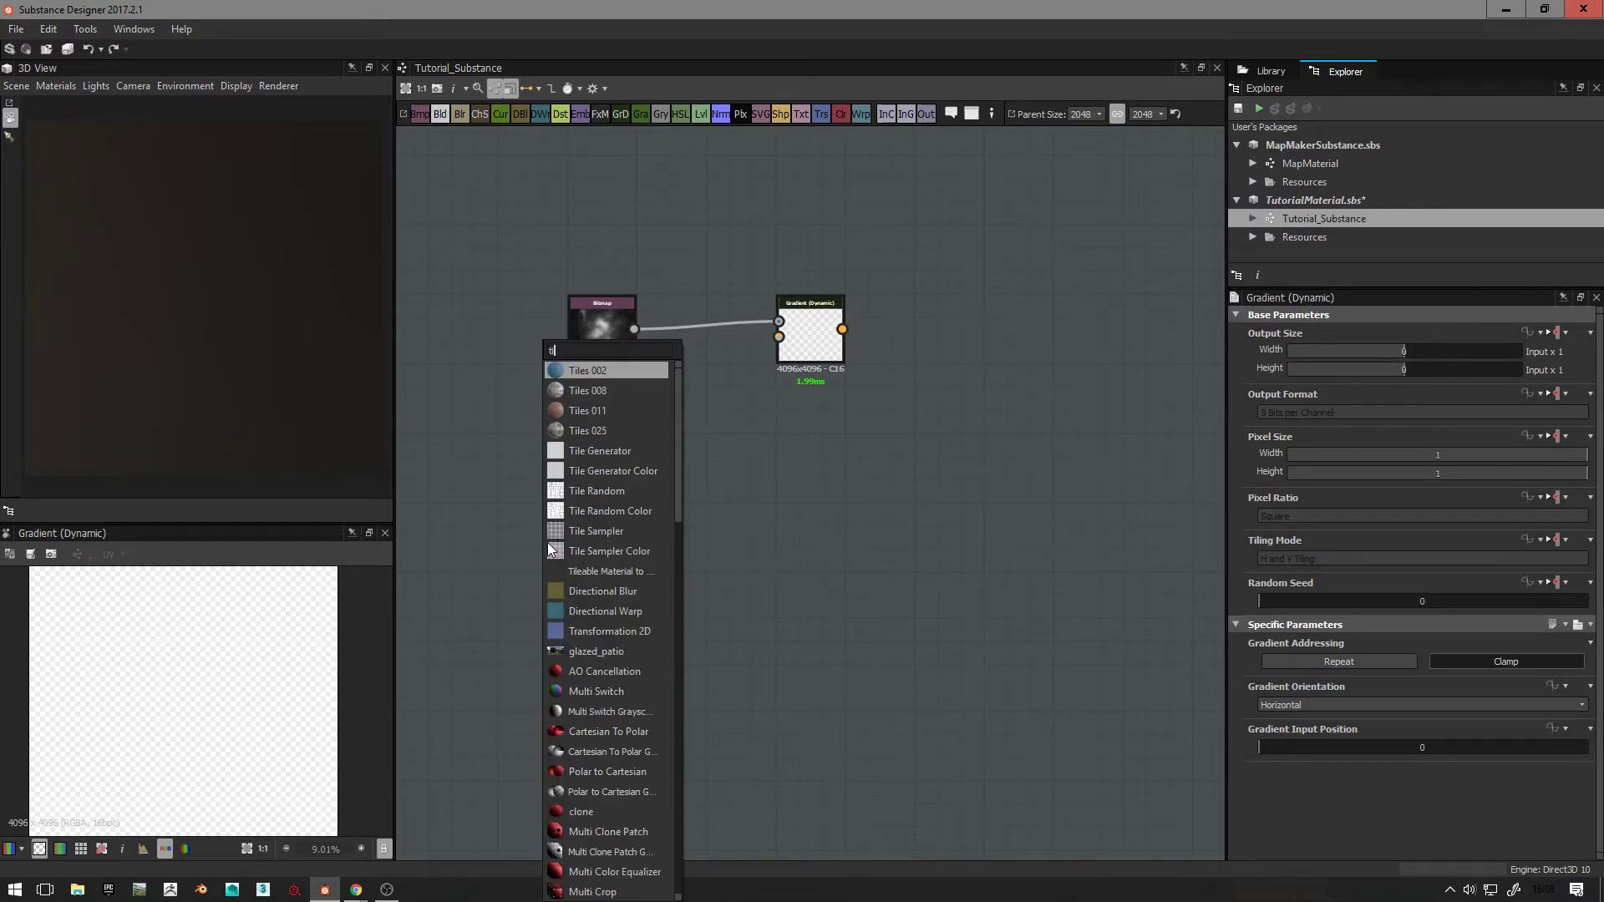
click(628, 451)
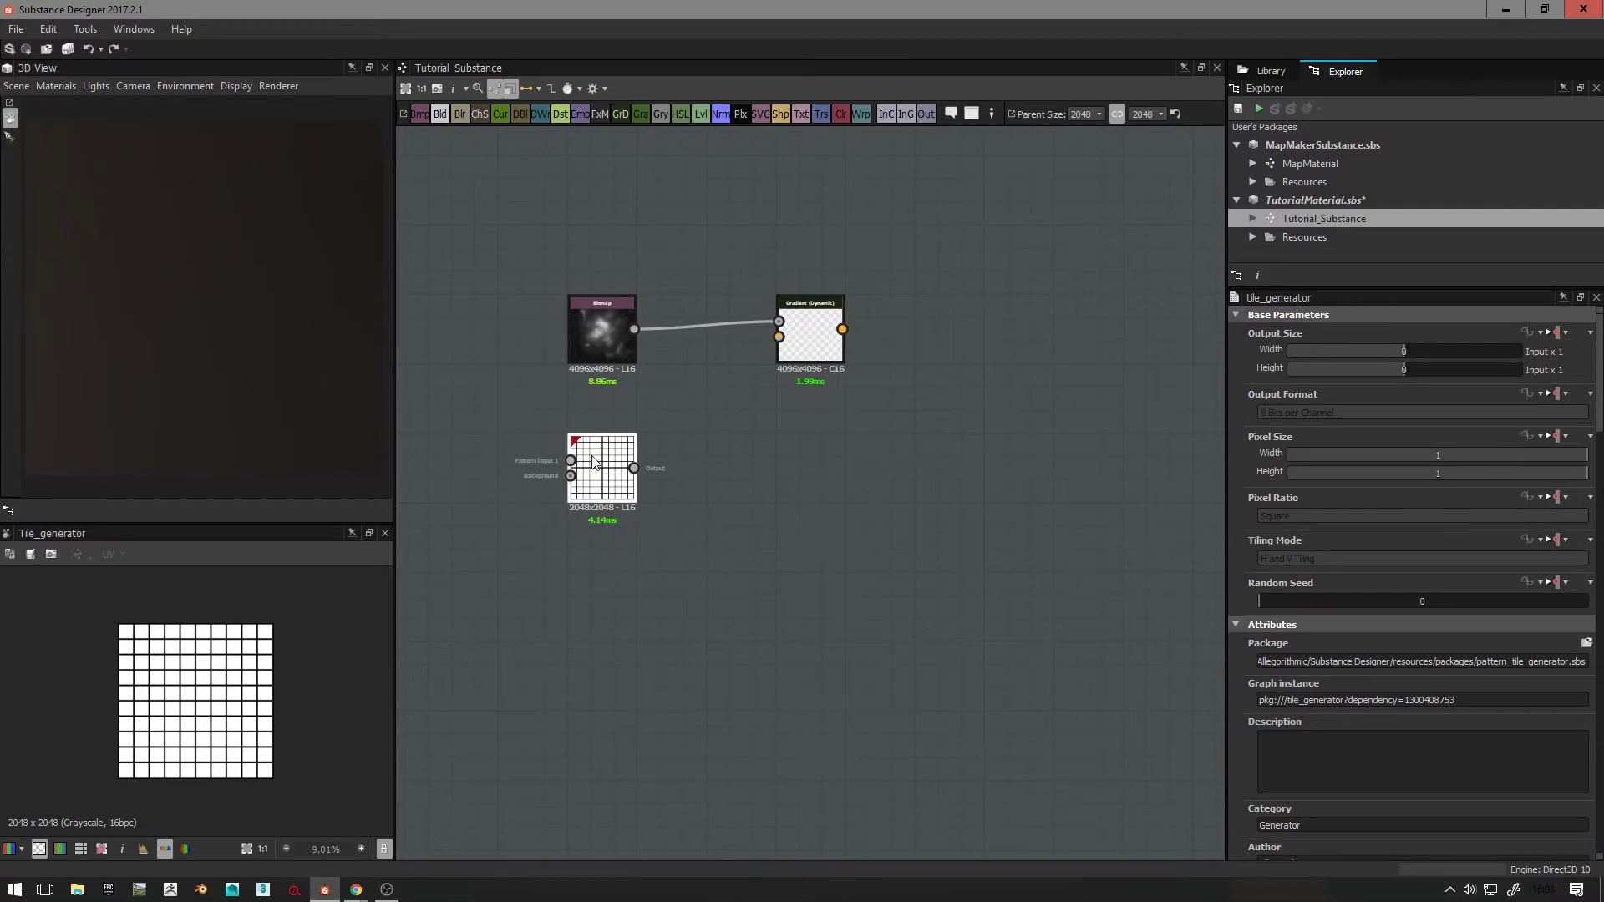
drag(634, 466, 779, 337)
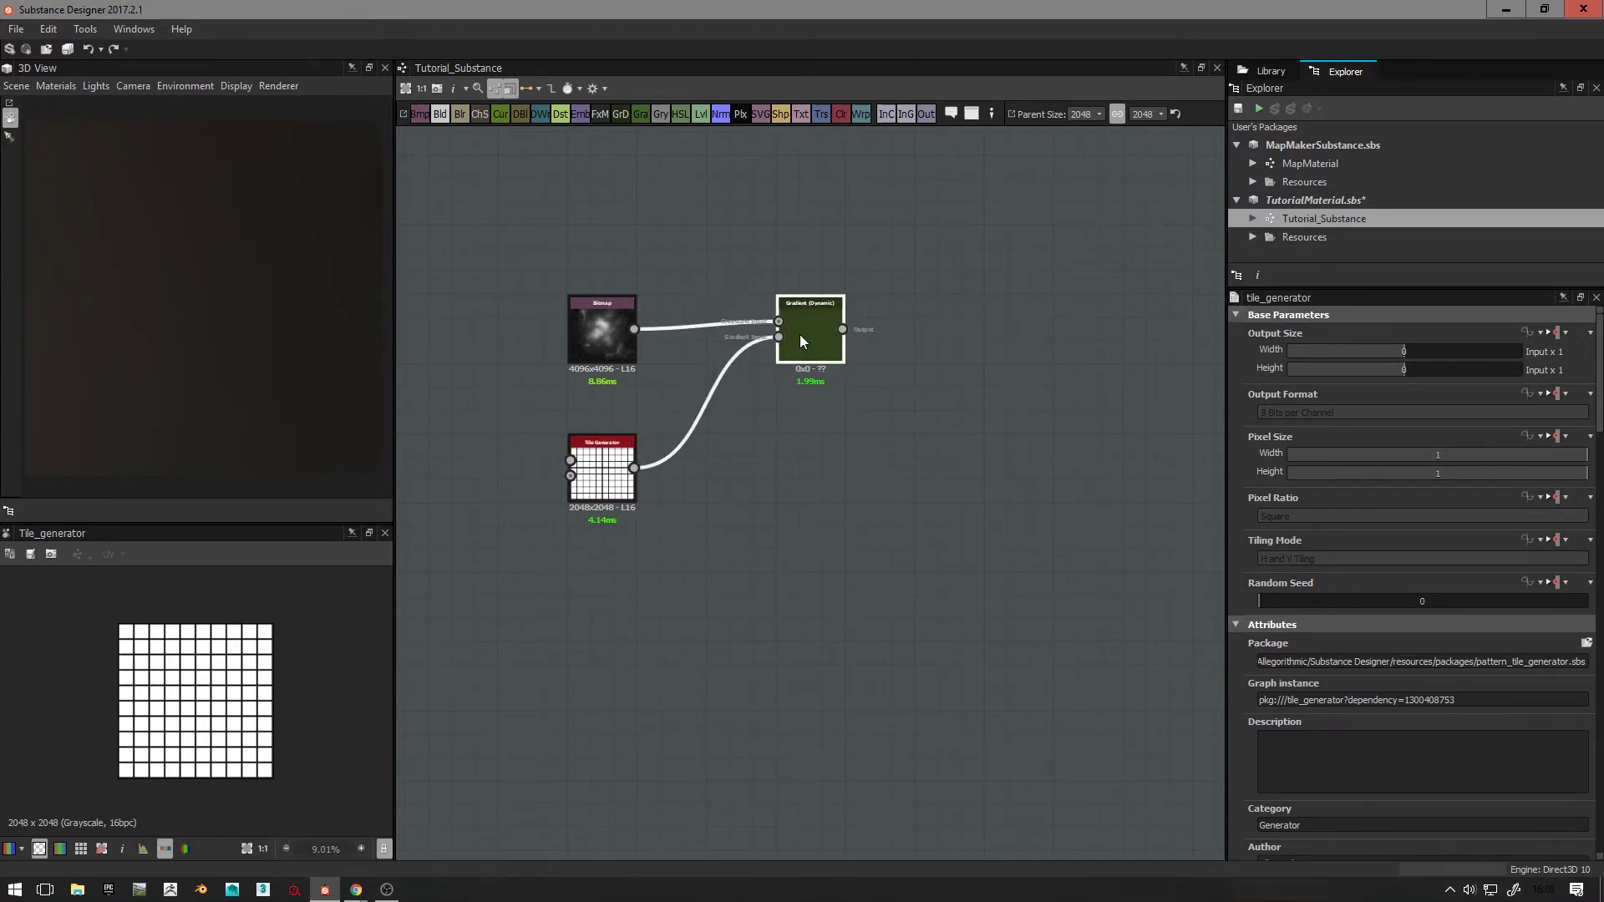
click(800, 336)
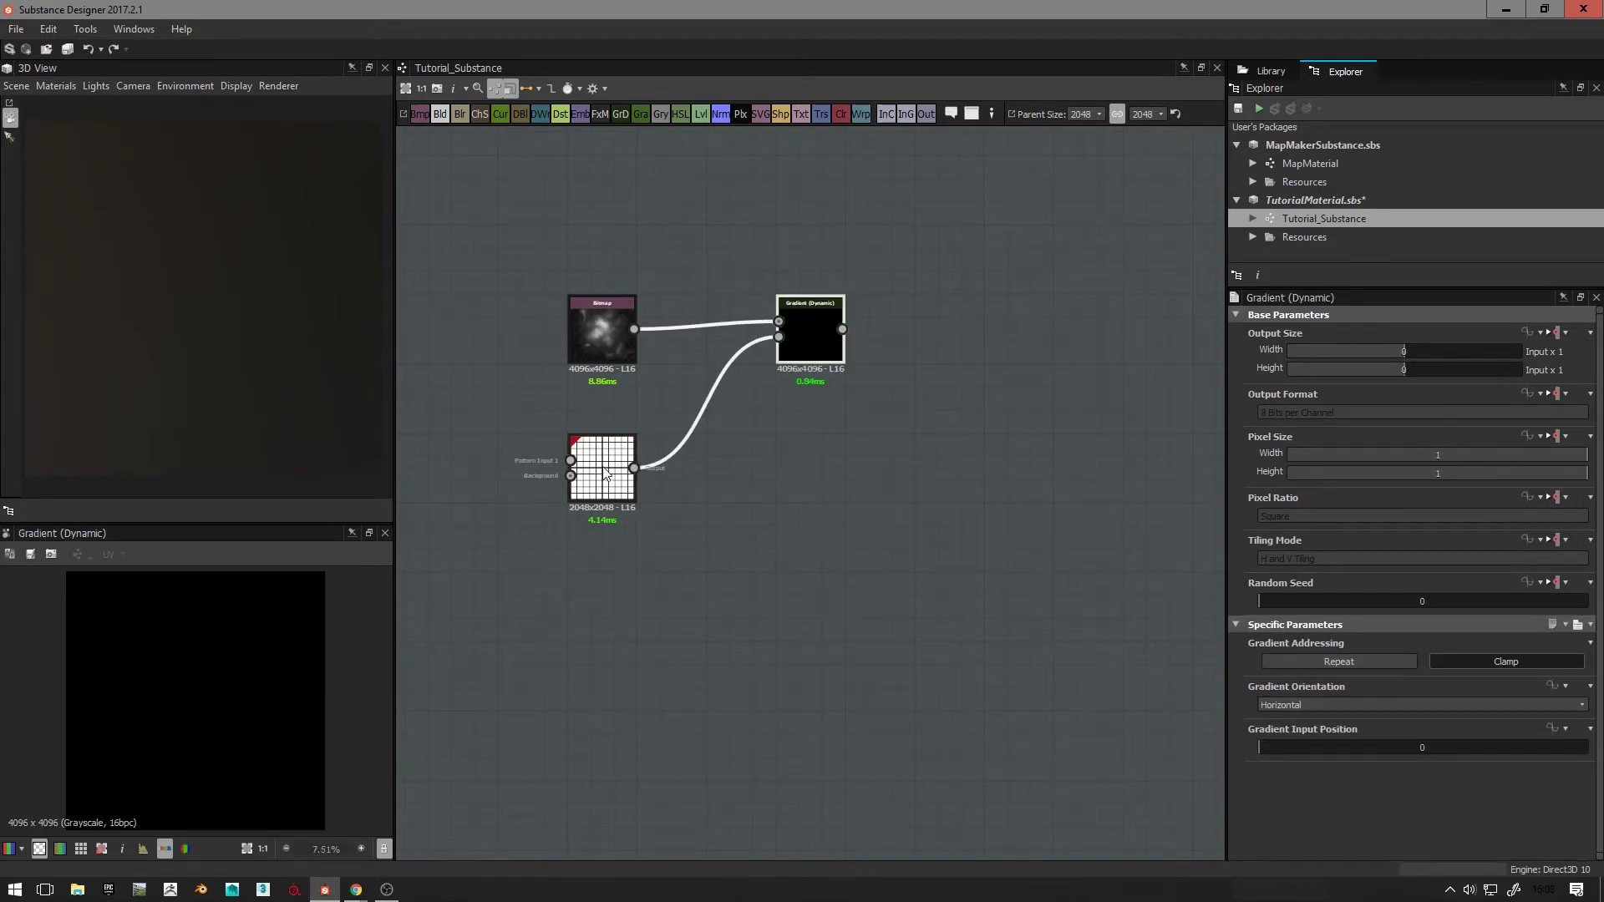
Step: Inspect the Gradient (Dynamic) node's settings and the Tile Generator's tile pattern up close
scroll(607, 474, up, 5)
click(552, 502)
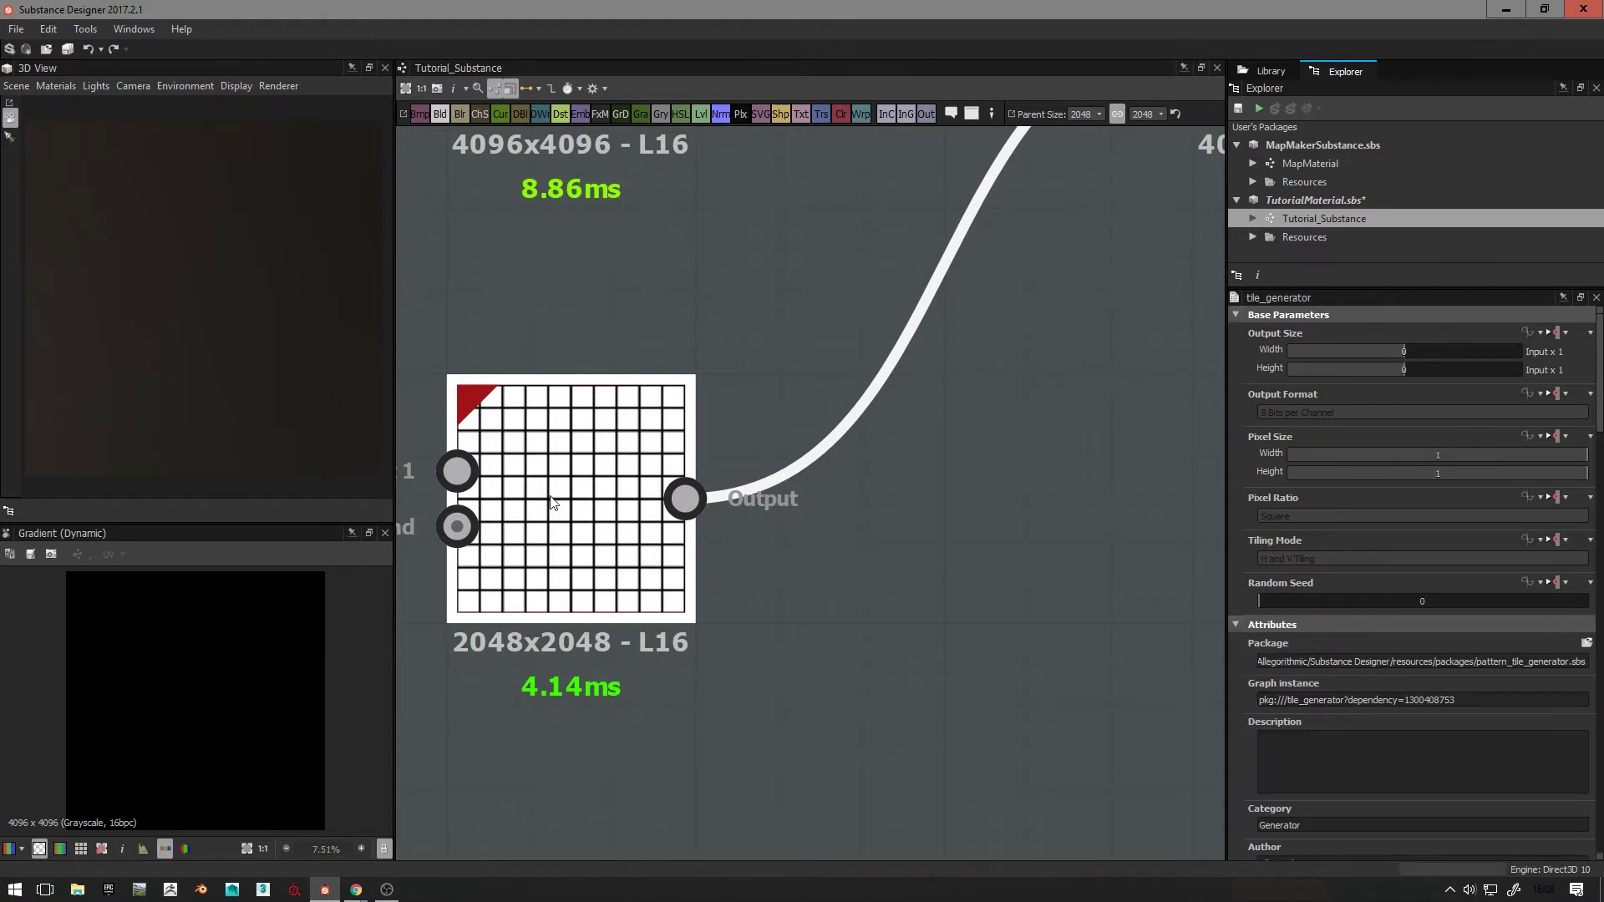
middle_drag(1006, 410, 715, 649)
click(1038, 292)
scroll(974, 589, down, 3)
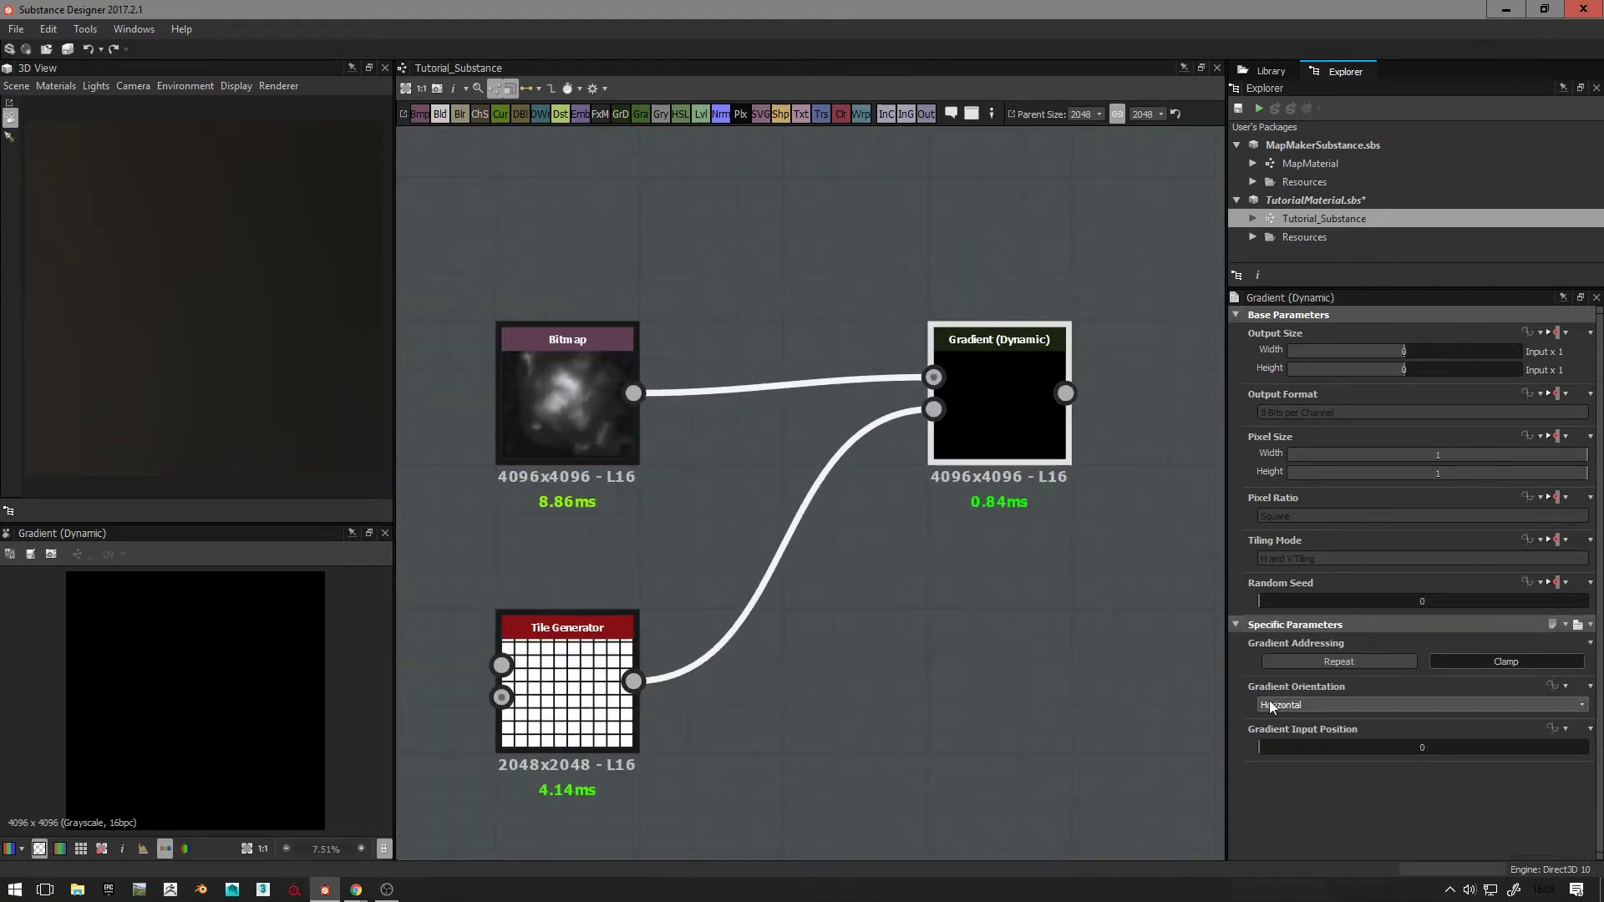
middle_drag(585, 689, 592, 689)
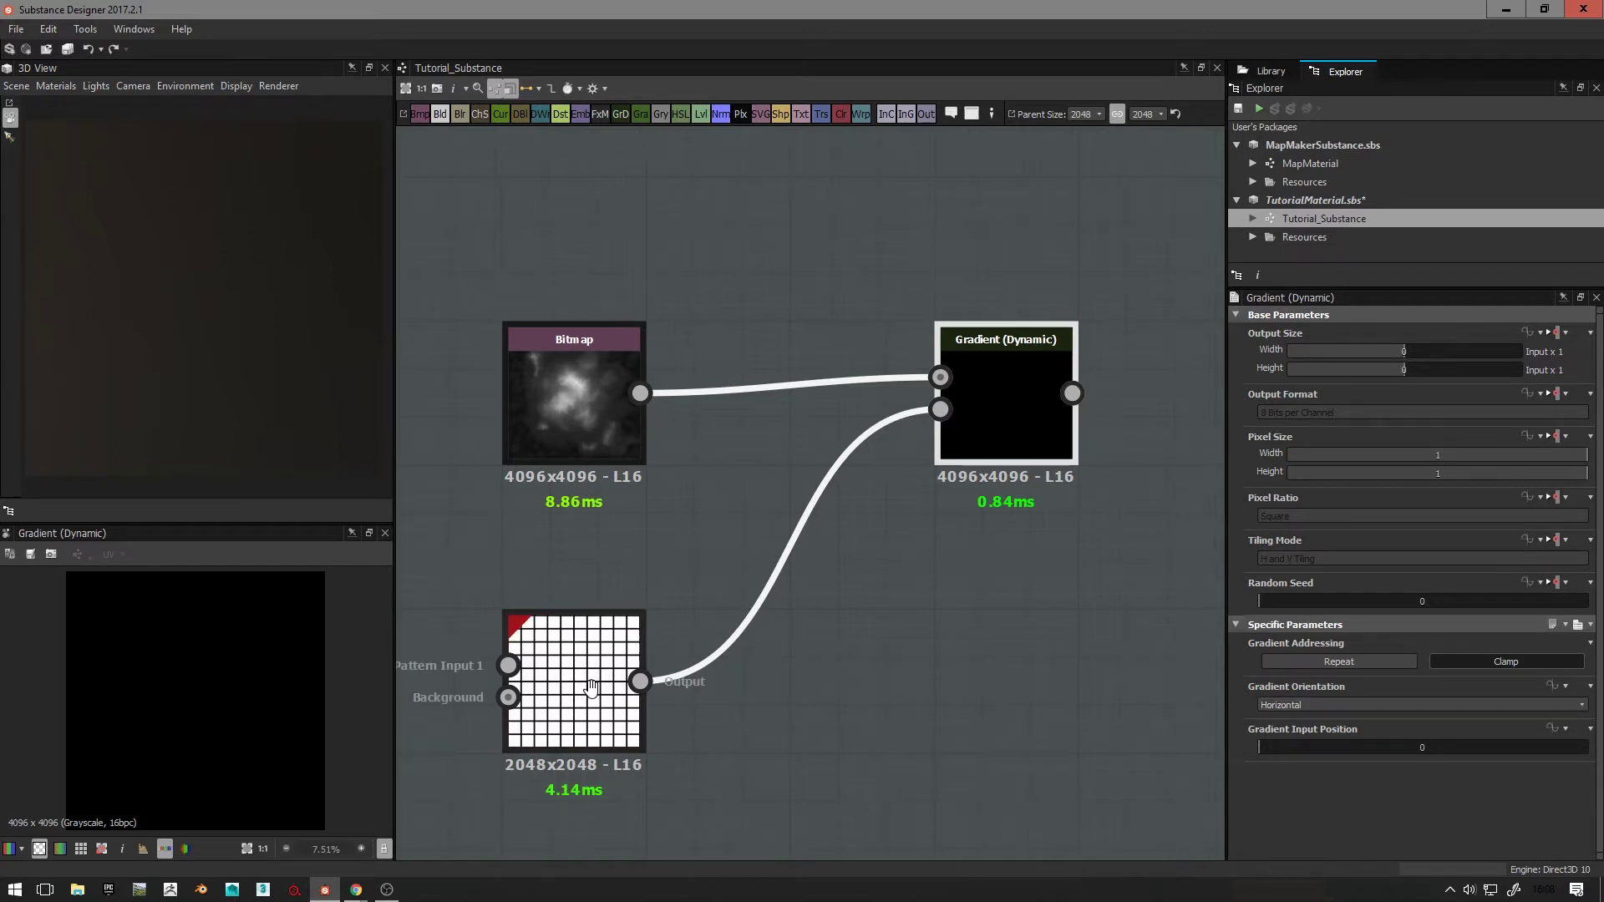
scroll(591, 687, up, 4)
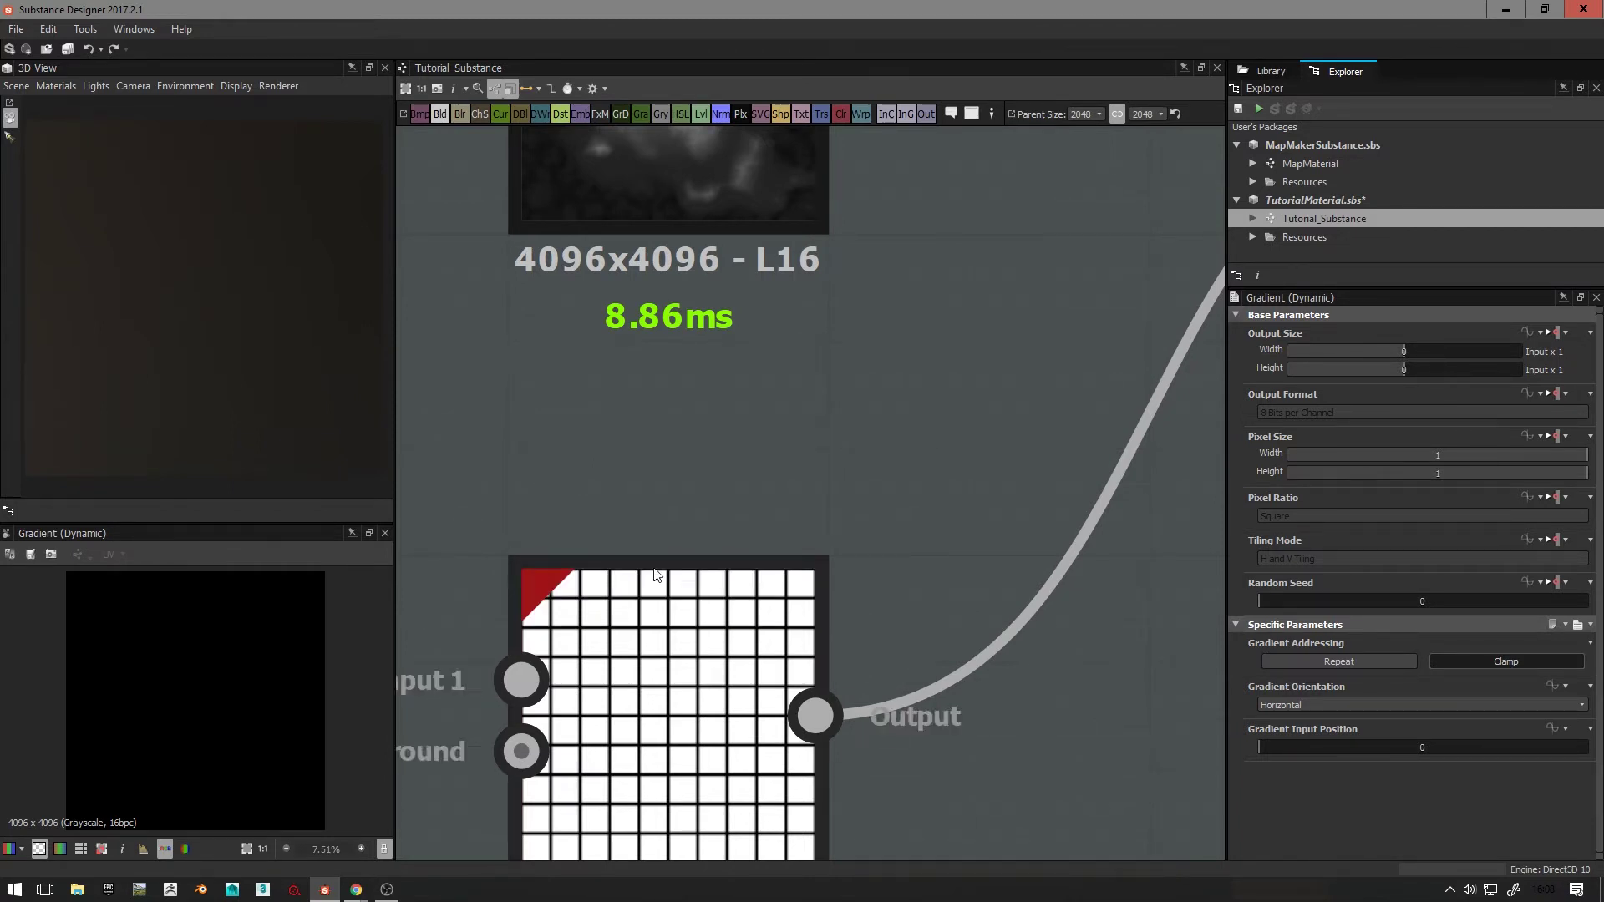
middle_drag(701, 466, 732, 323)
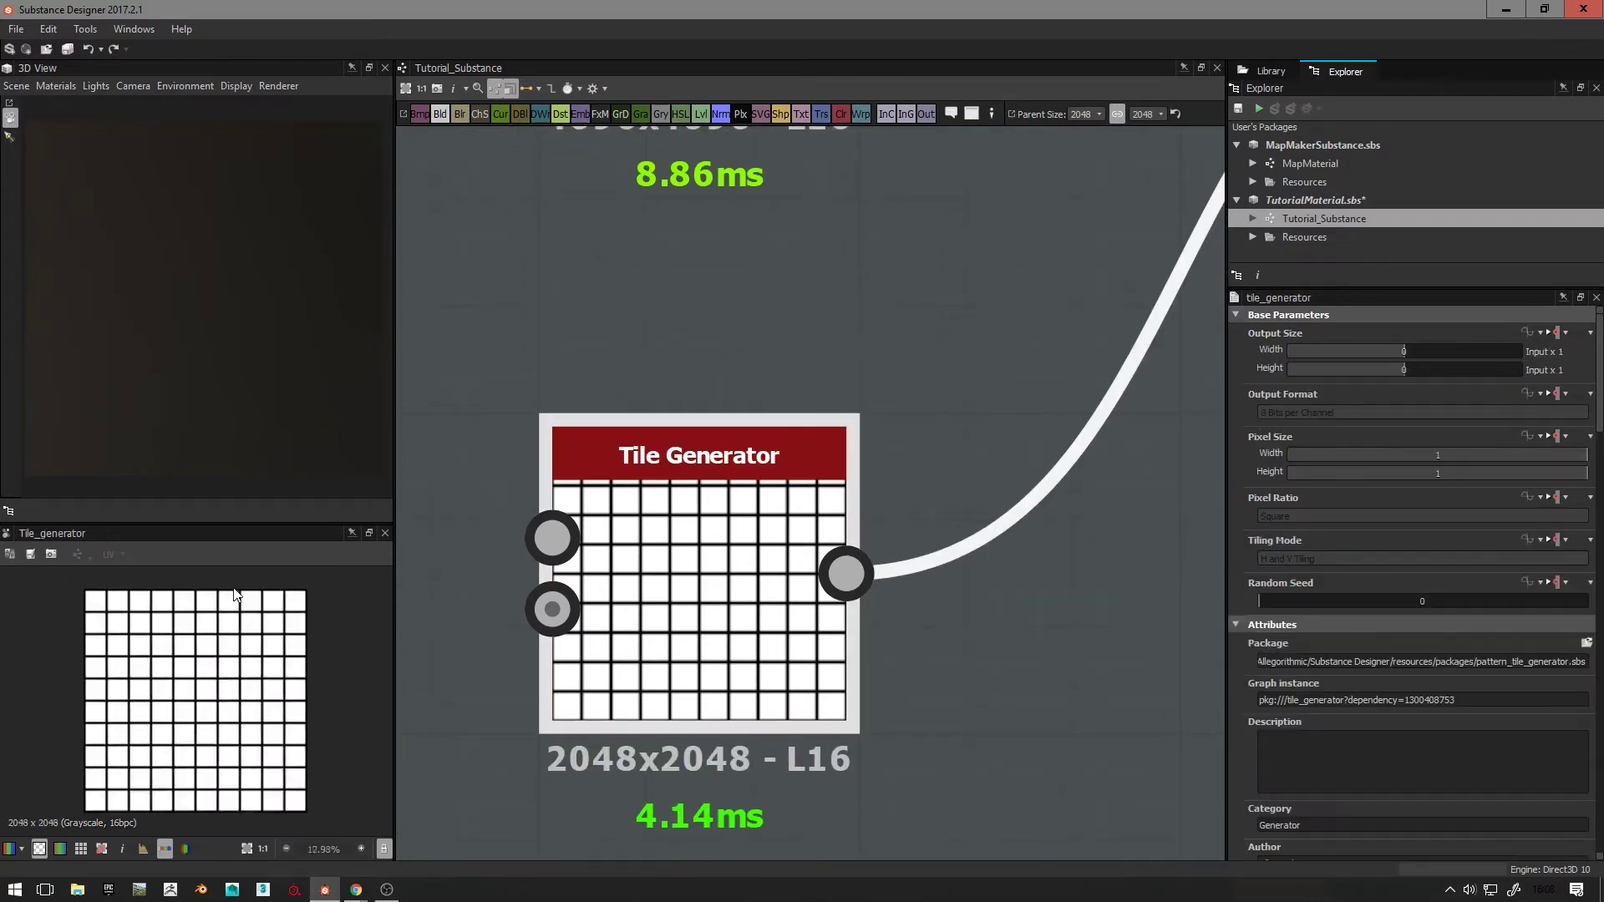
scroll(224, 635, up, 6)
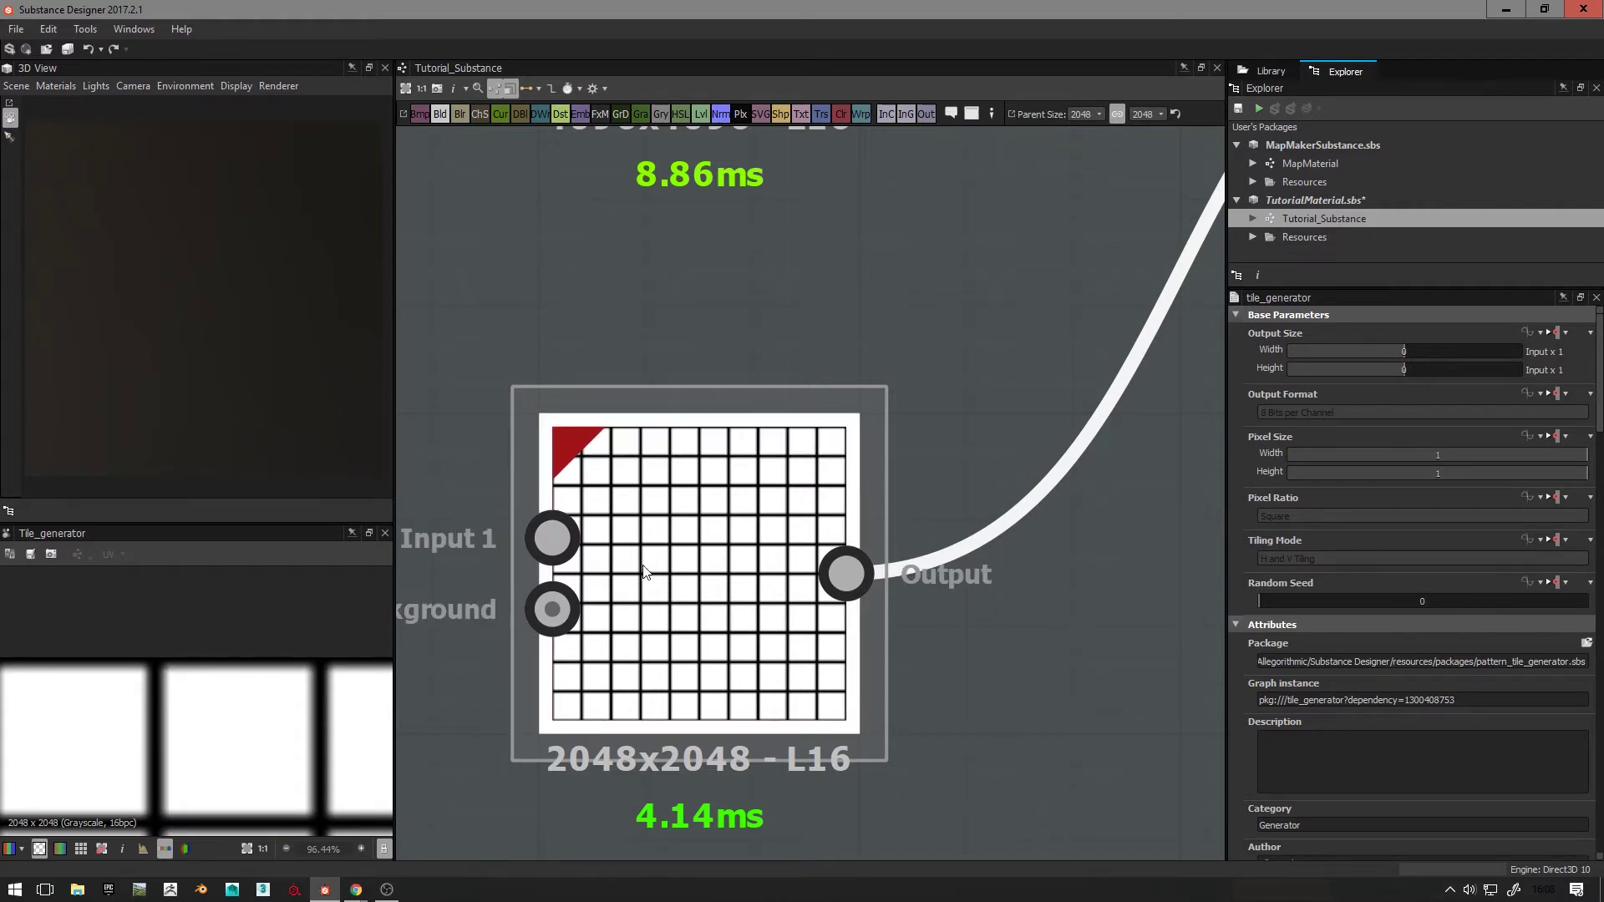
Step: Set the Tile Generator's pattern to Square
scroll(1285, 689, down, 3)
scroll(1285, 689, down, 3)
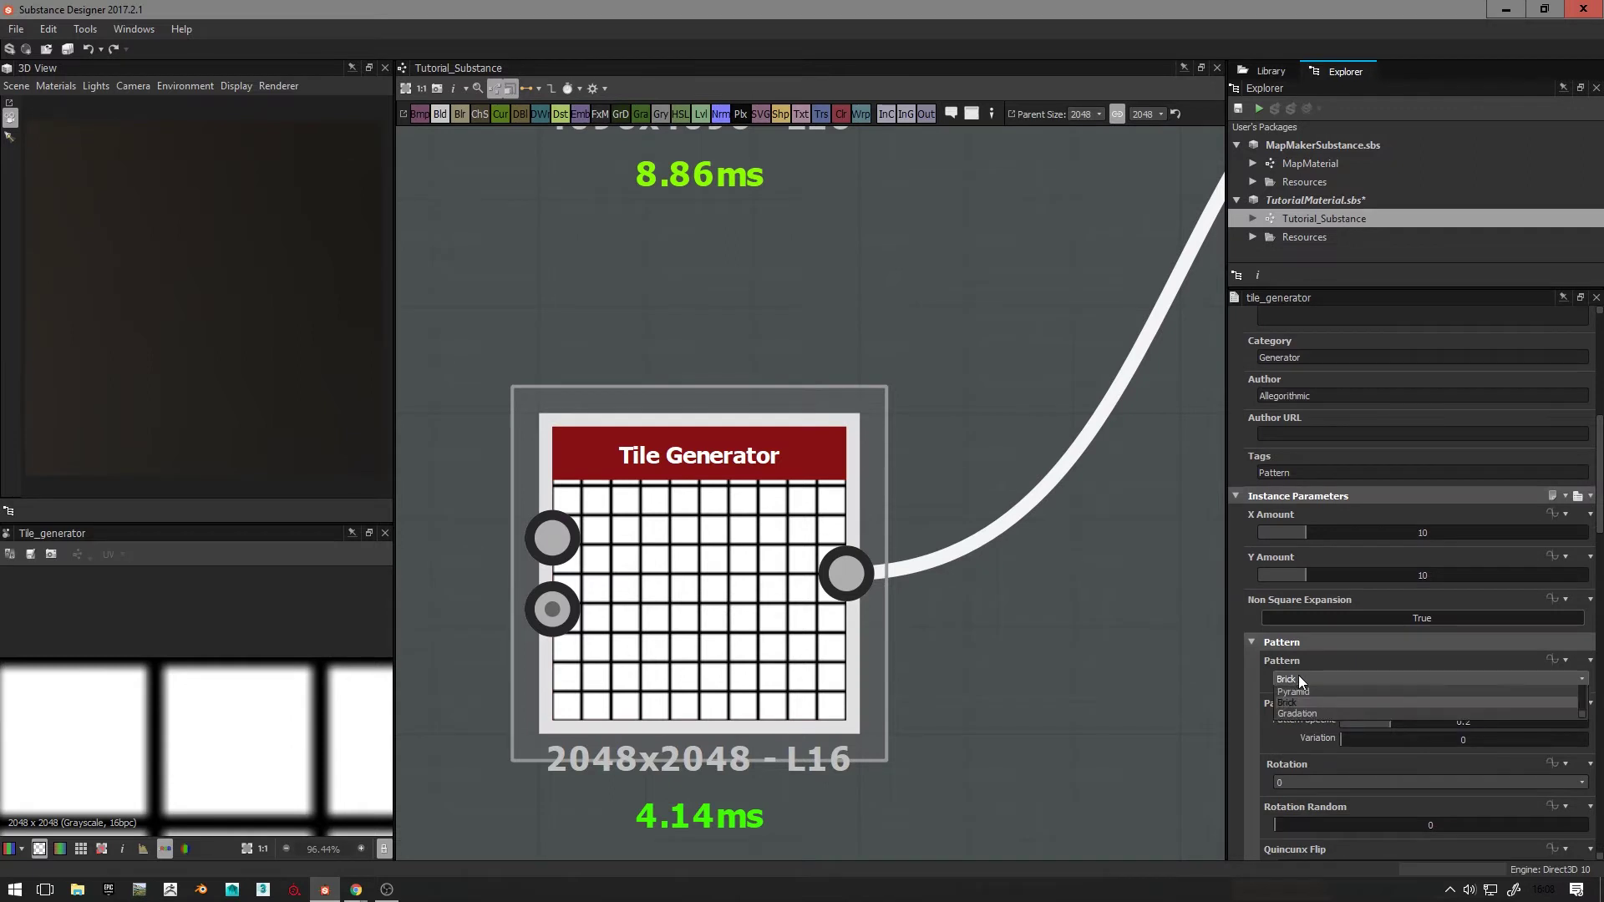
click(1297, 678)
click(1293, 704)
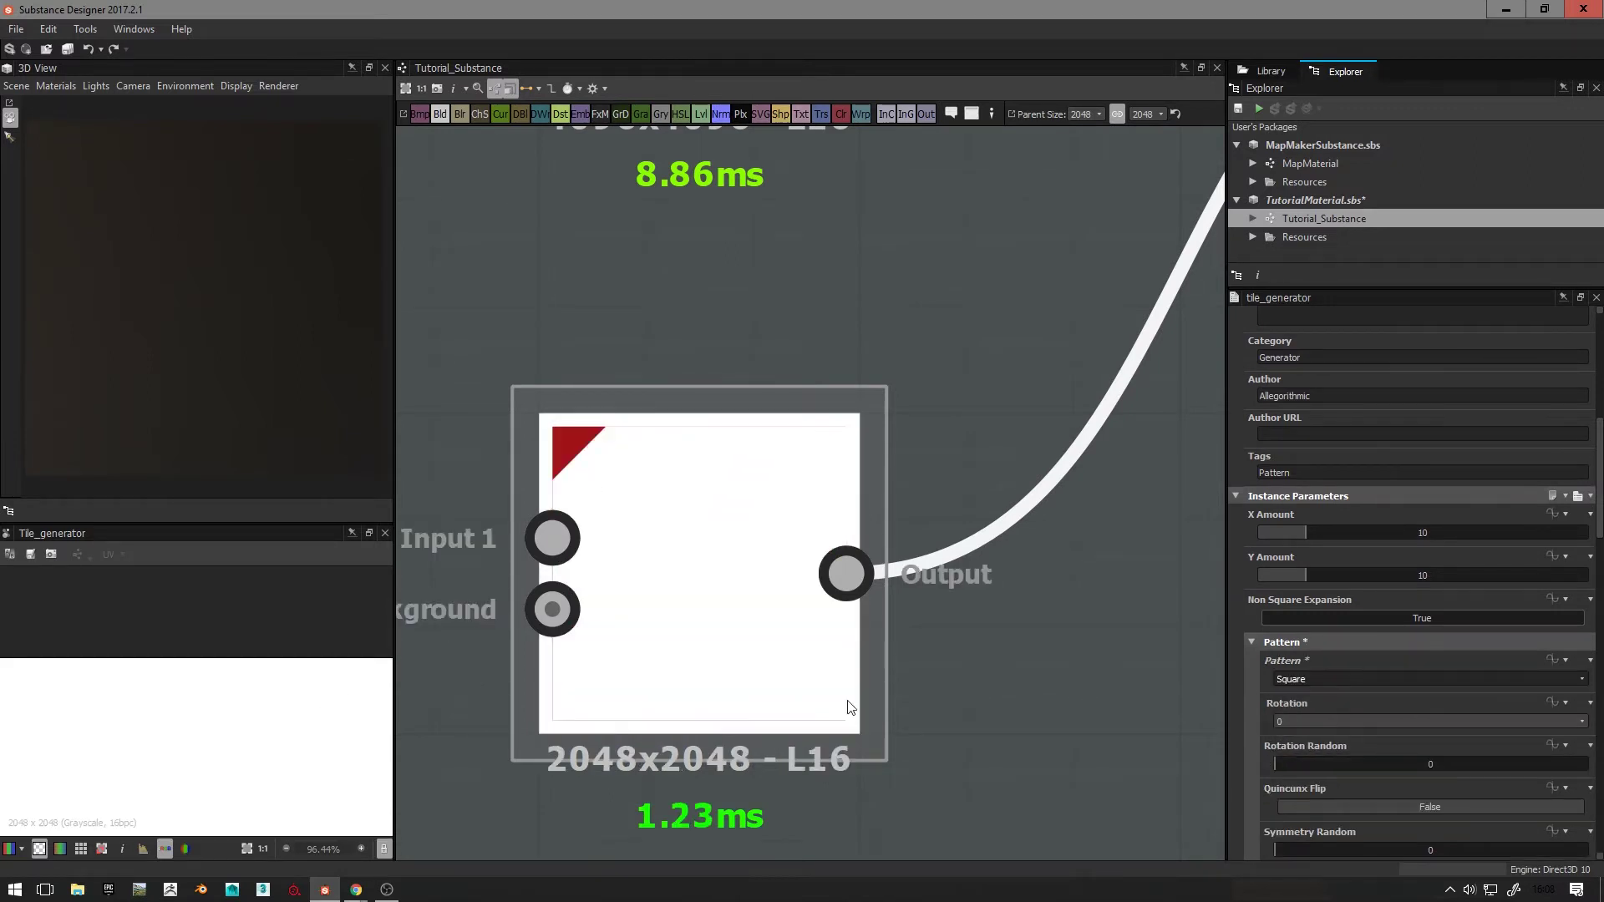
scroll(1342, 769, down, 2)
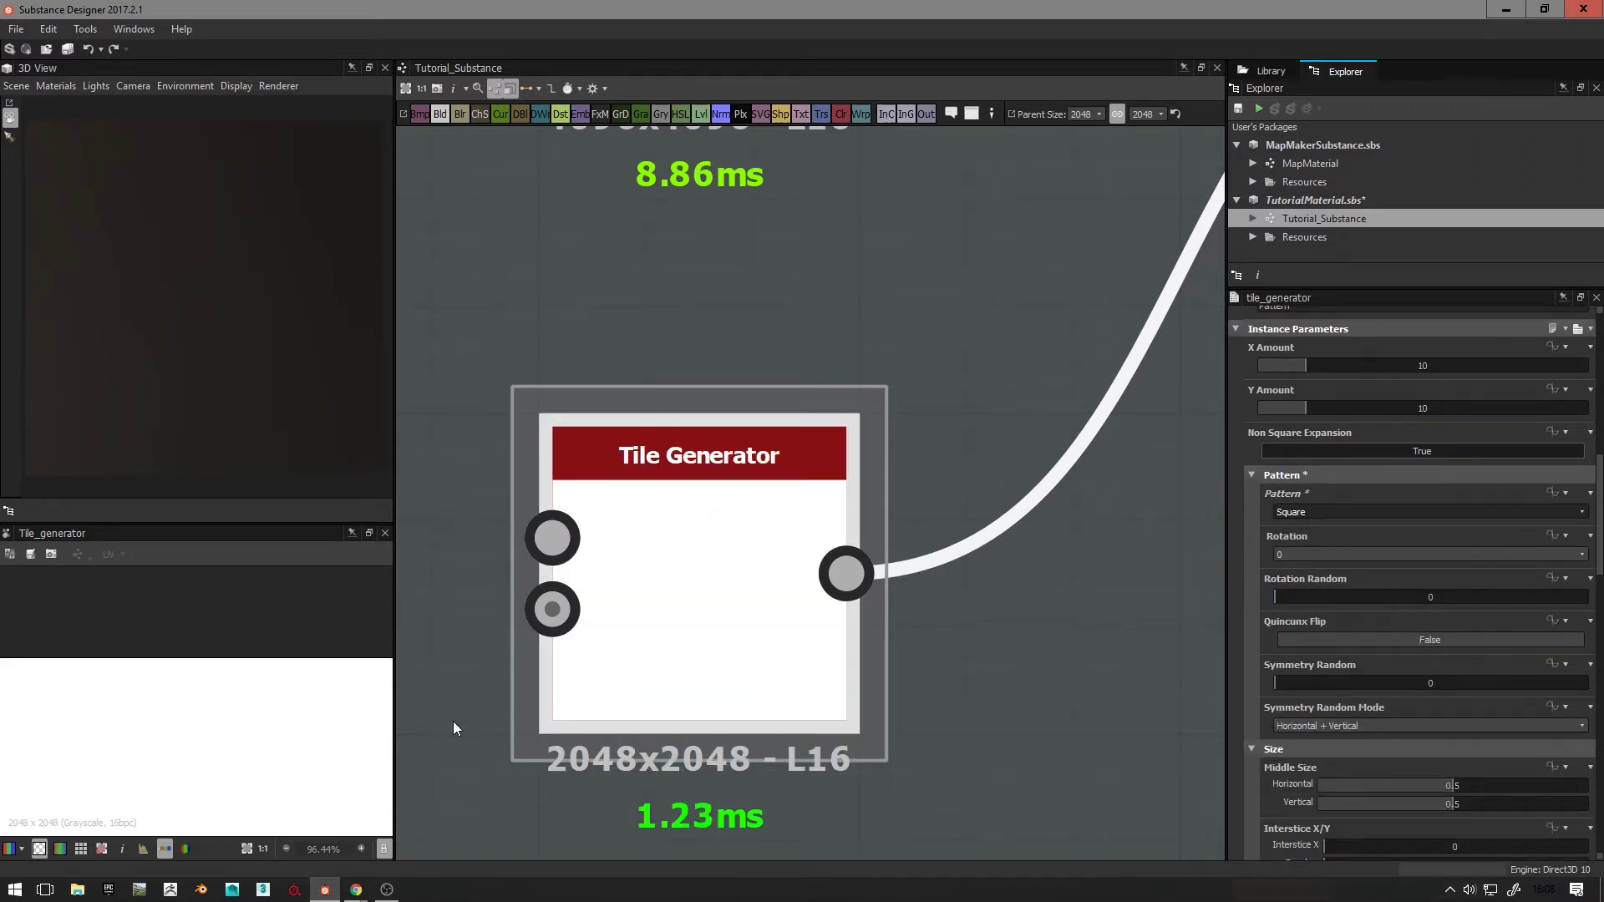
Step: Preview the Gradient (Dynamic) output and examine how the Bitmap and Tile Generator feed into it
scroll(276, 727, down, 5)
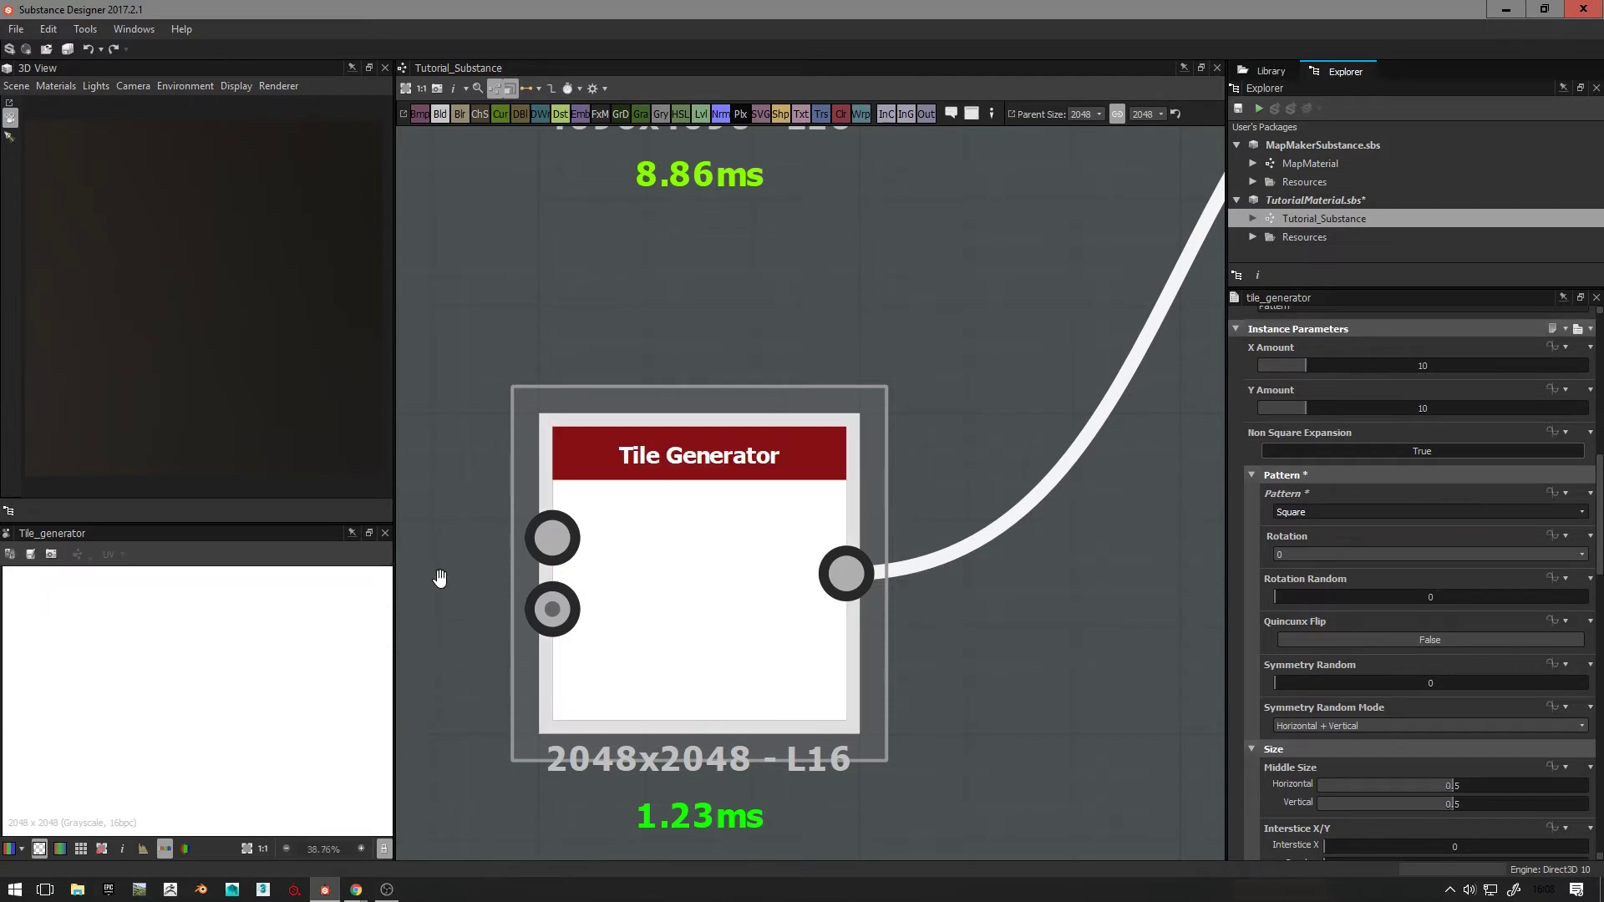
scroll(869, 560, down, 3)
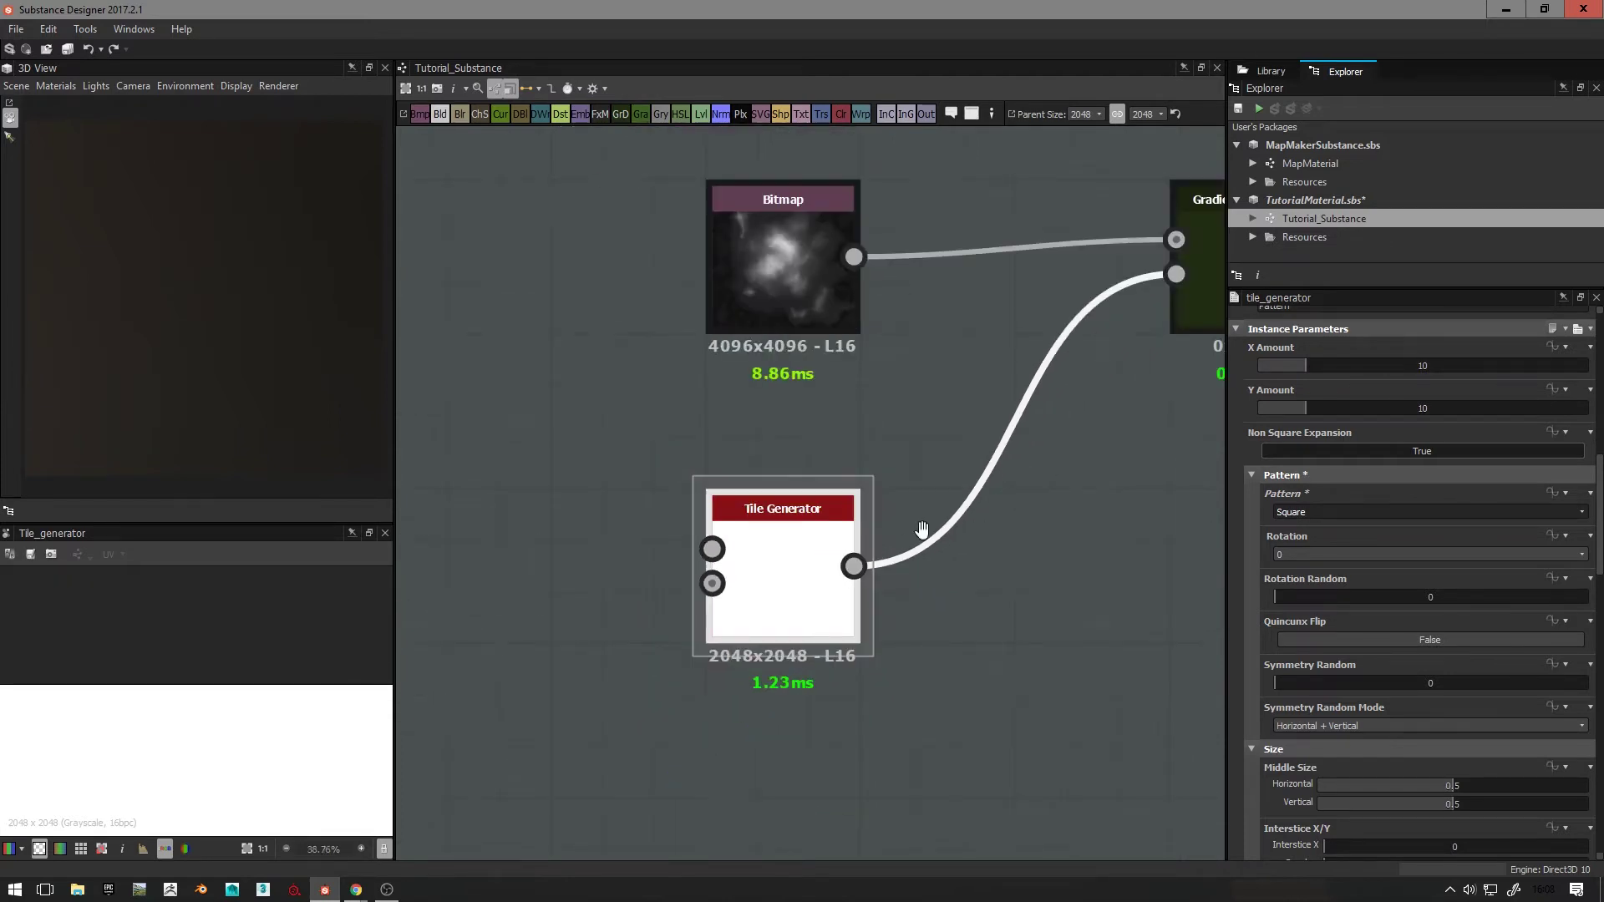
middle_drag(922, 530, 616, 601)
double_click(1001, 304)
middle_drag(505, 502, 727, 381)
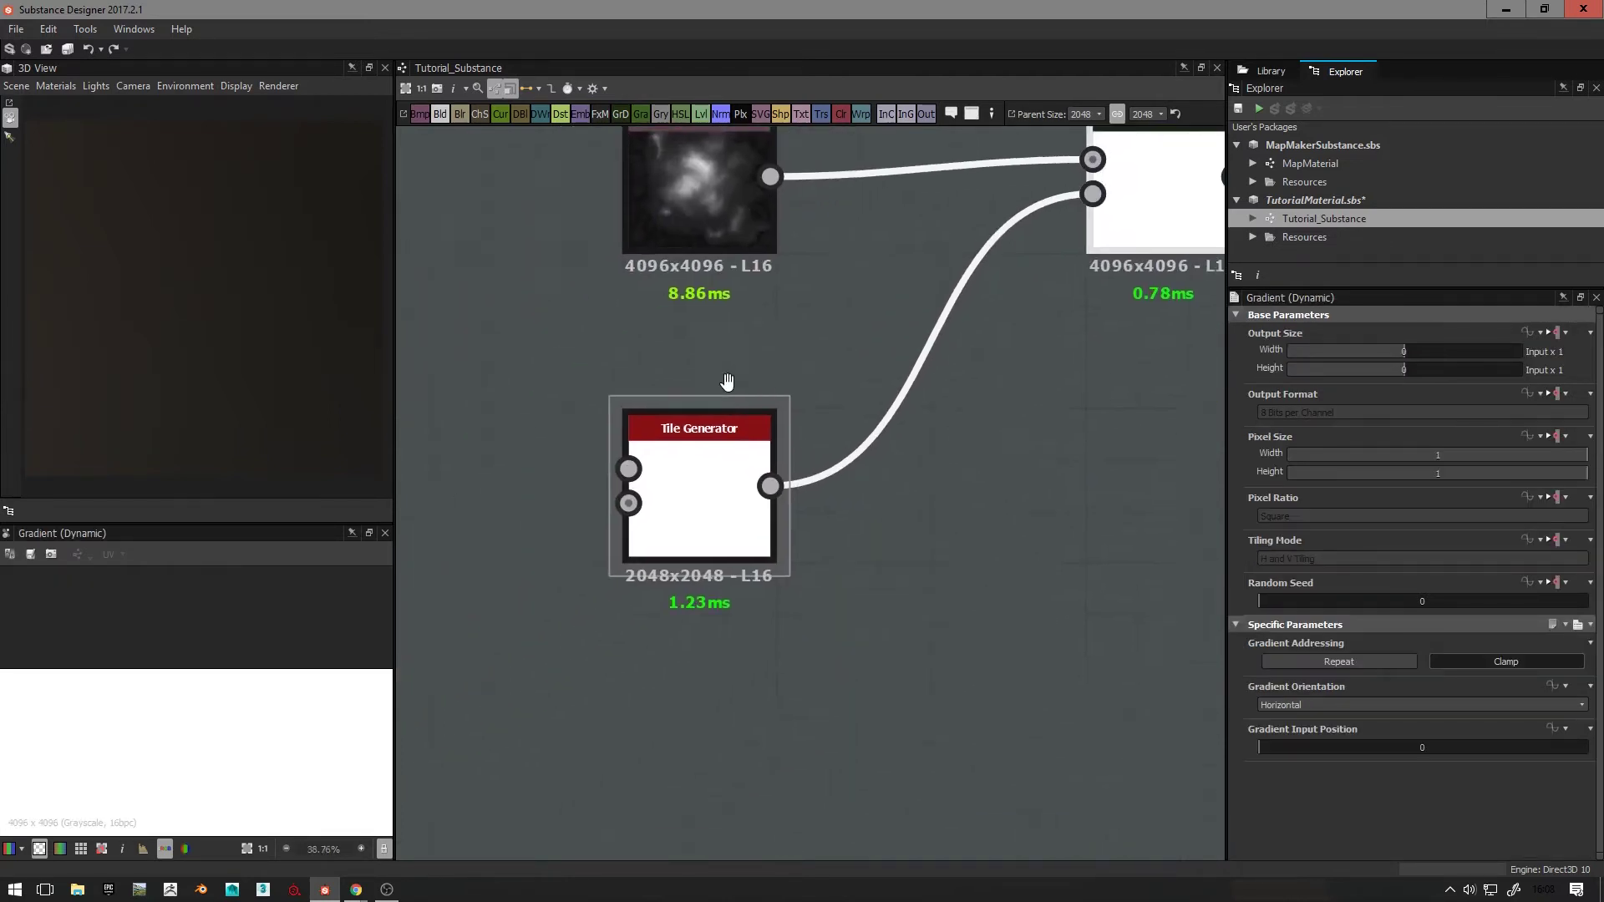
scroll(727, 381, down, 3)
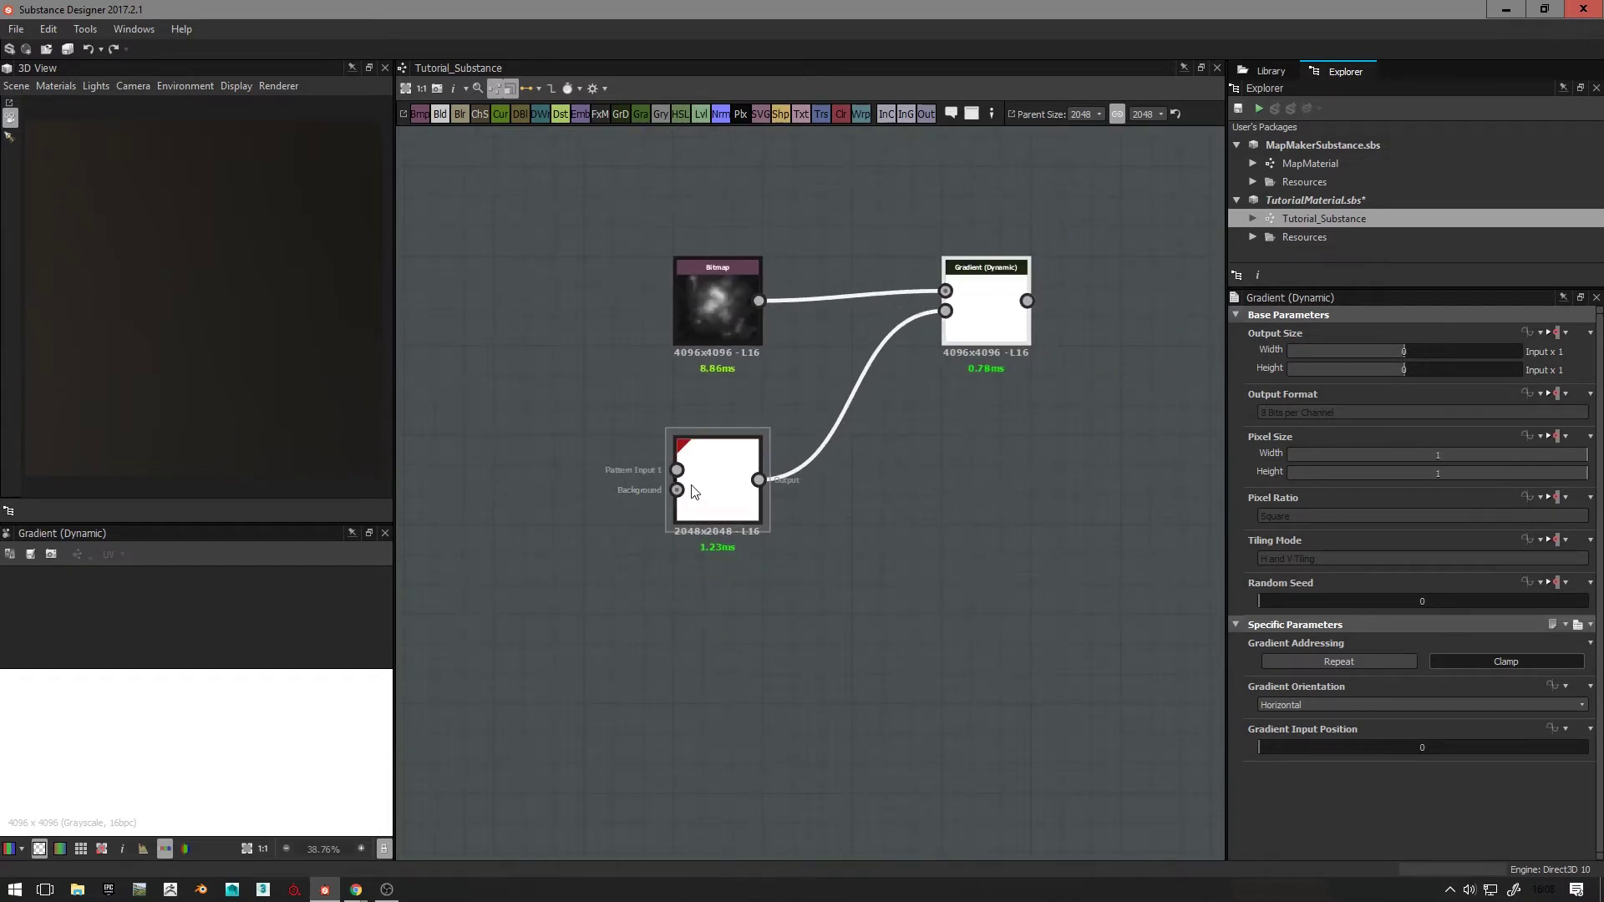
scroll(693, 493, up, 4)
middle_drag(569, 435, 616, 537)
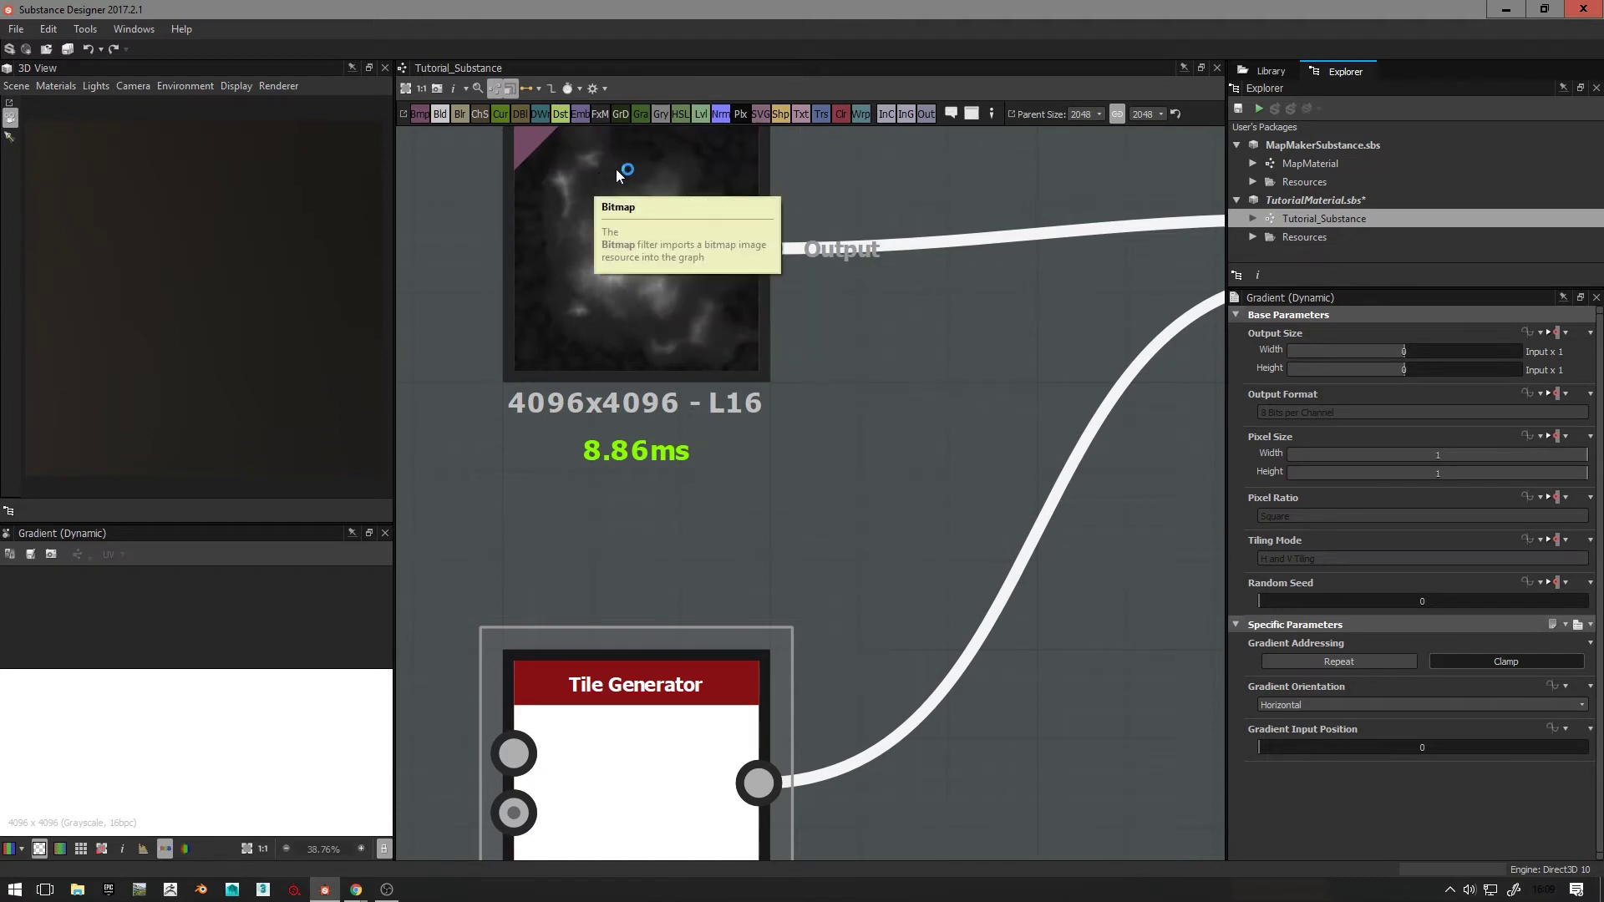
middle_drag(706, 574, 675, 361)
key(f)
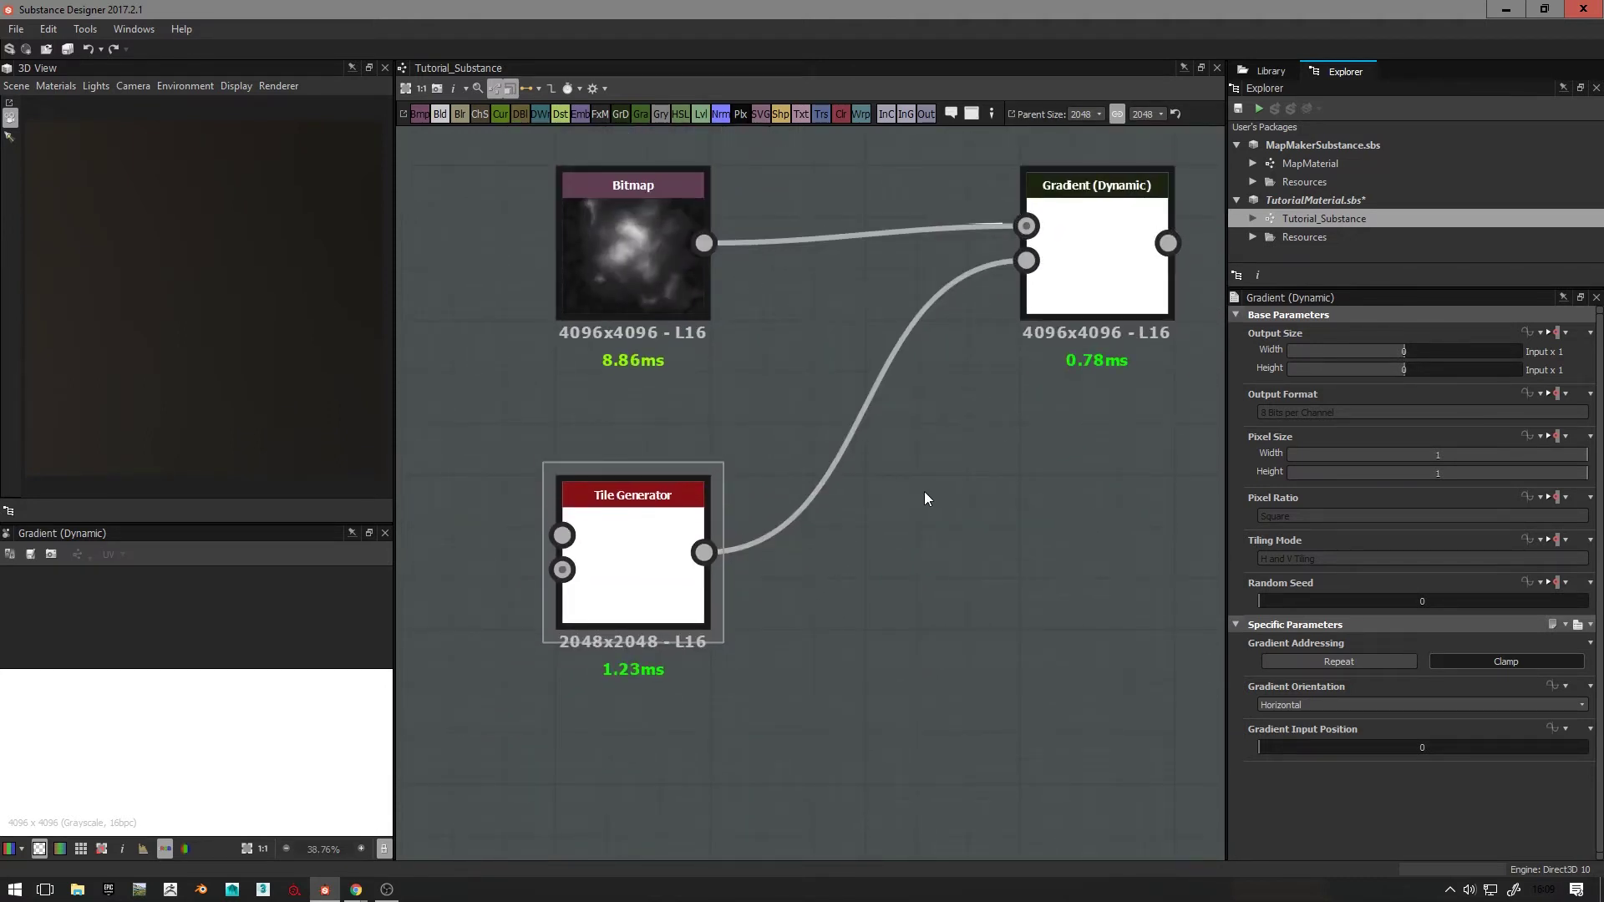
Step: Set the Tile Generator's Y Amount to 1 and its X Amount to 16
click(681, 585)
scroll(1236, 643, down, 5)
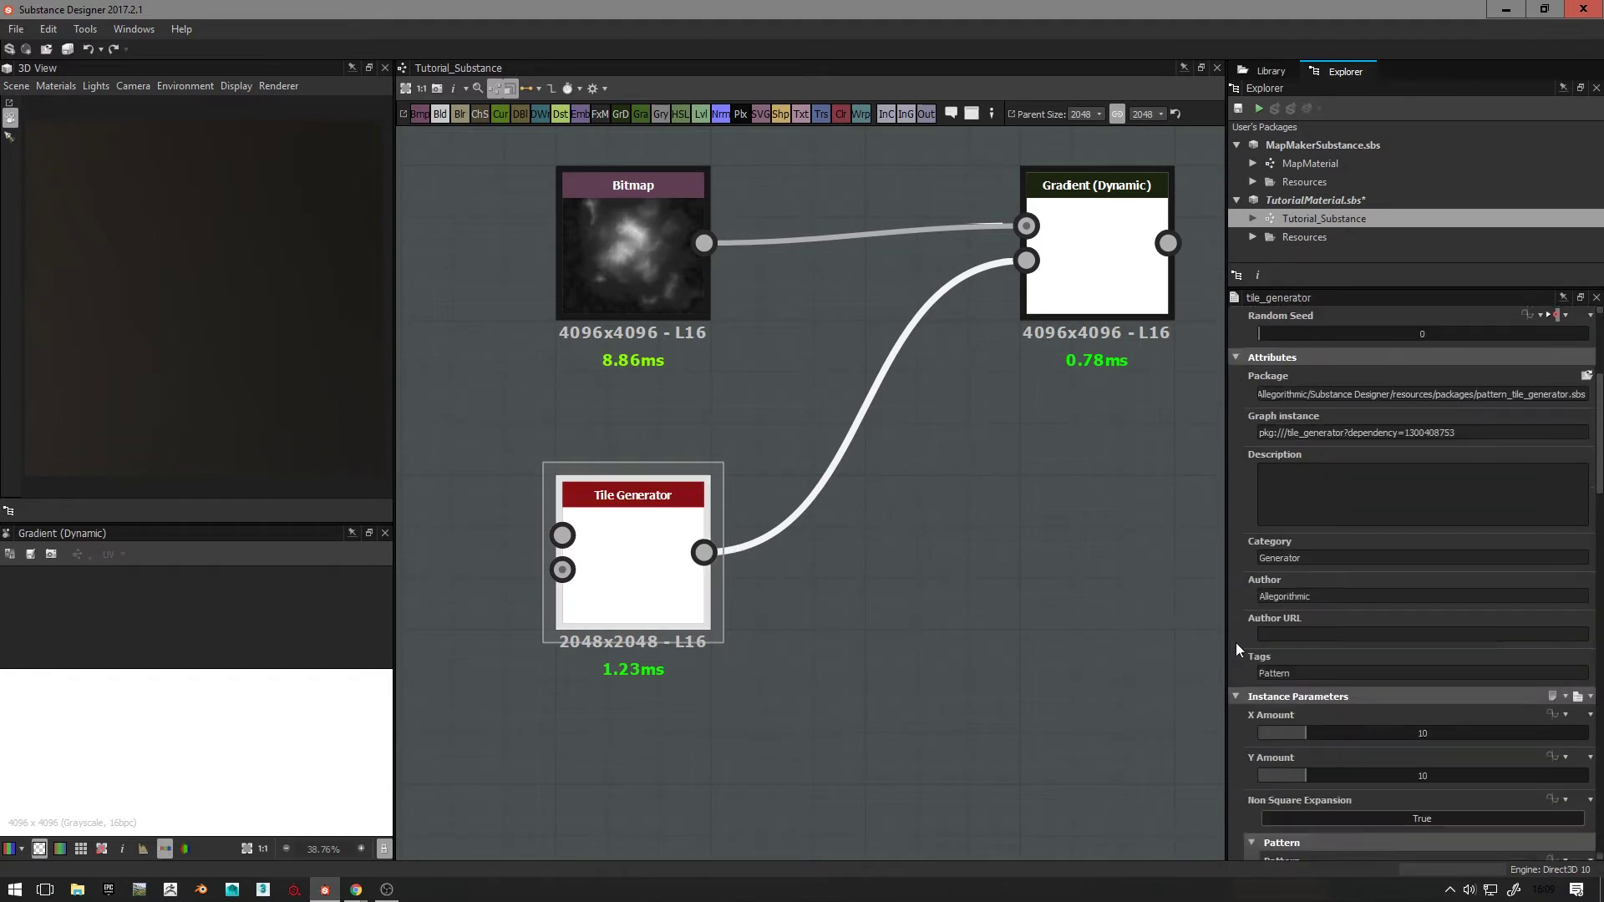
scroll(1243, 646, down, 2)
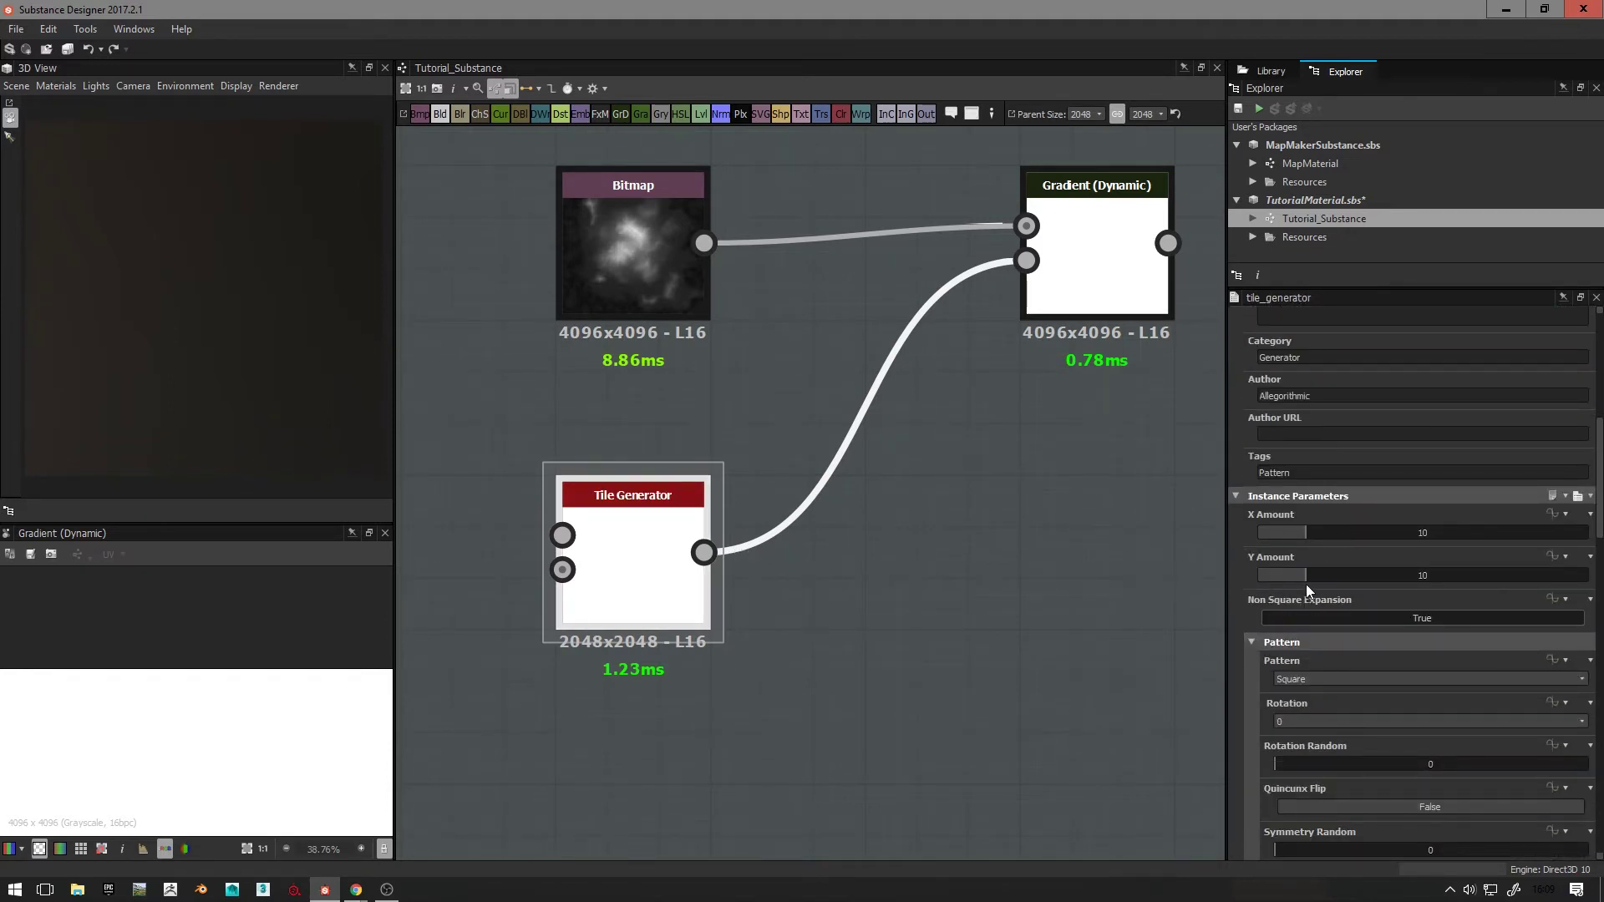
drag(1306, 584, 1215, 578)
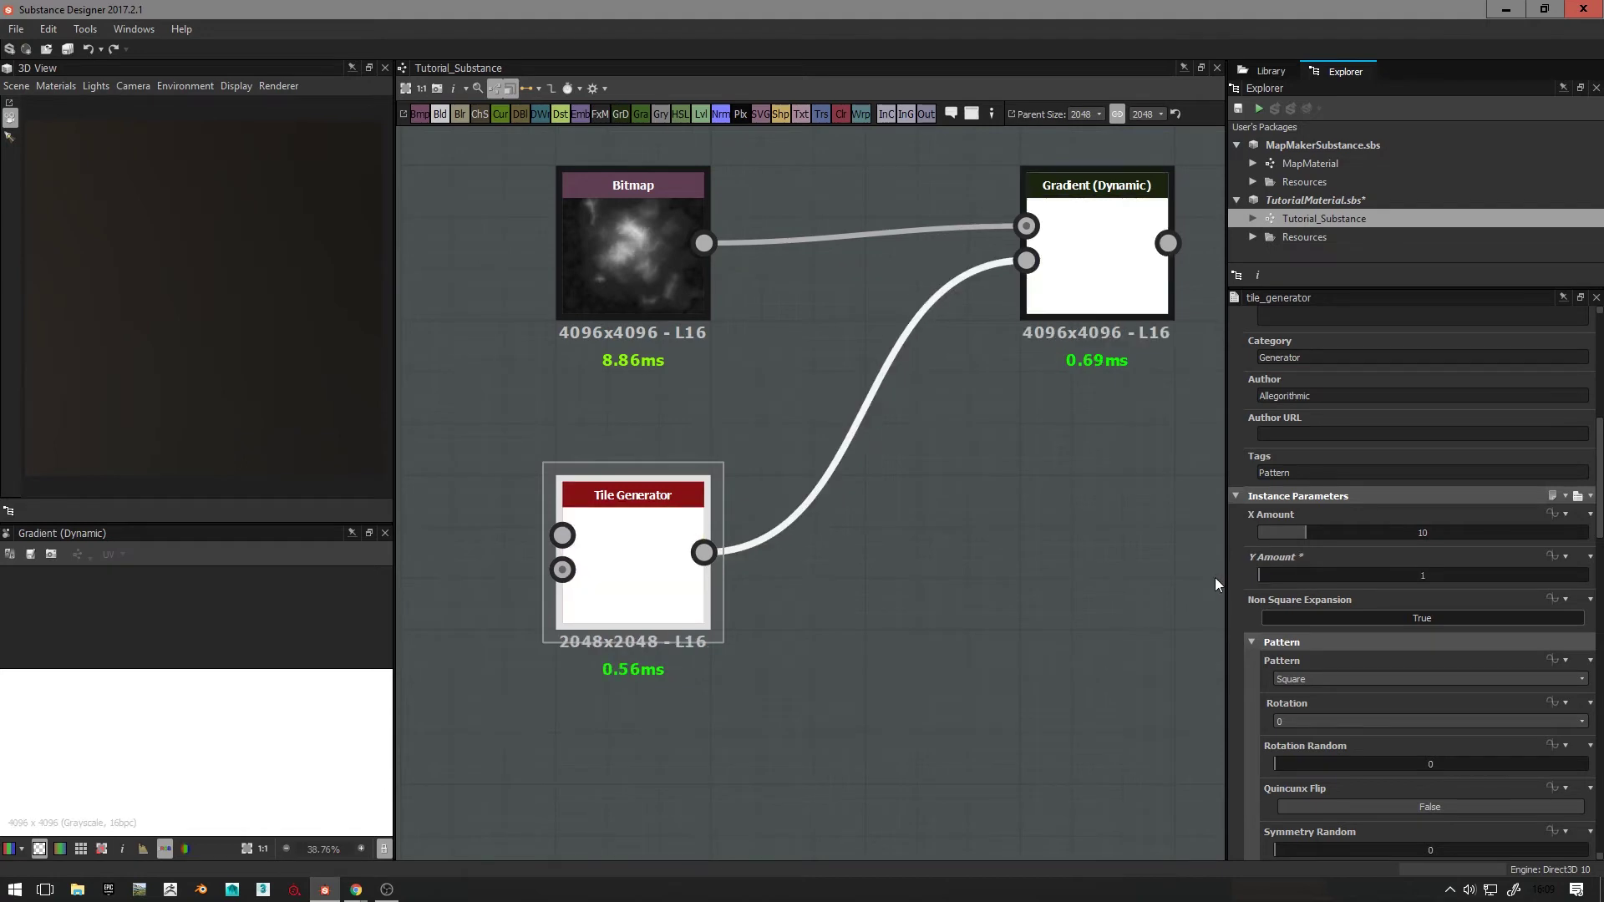
double_click(1316, 534)
text(16)
key(Return)
middle_drag(813, 553, 819, 579)
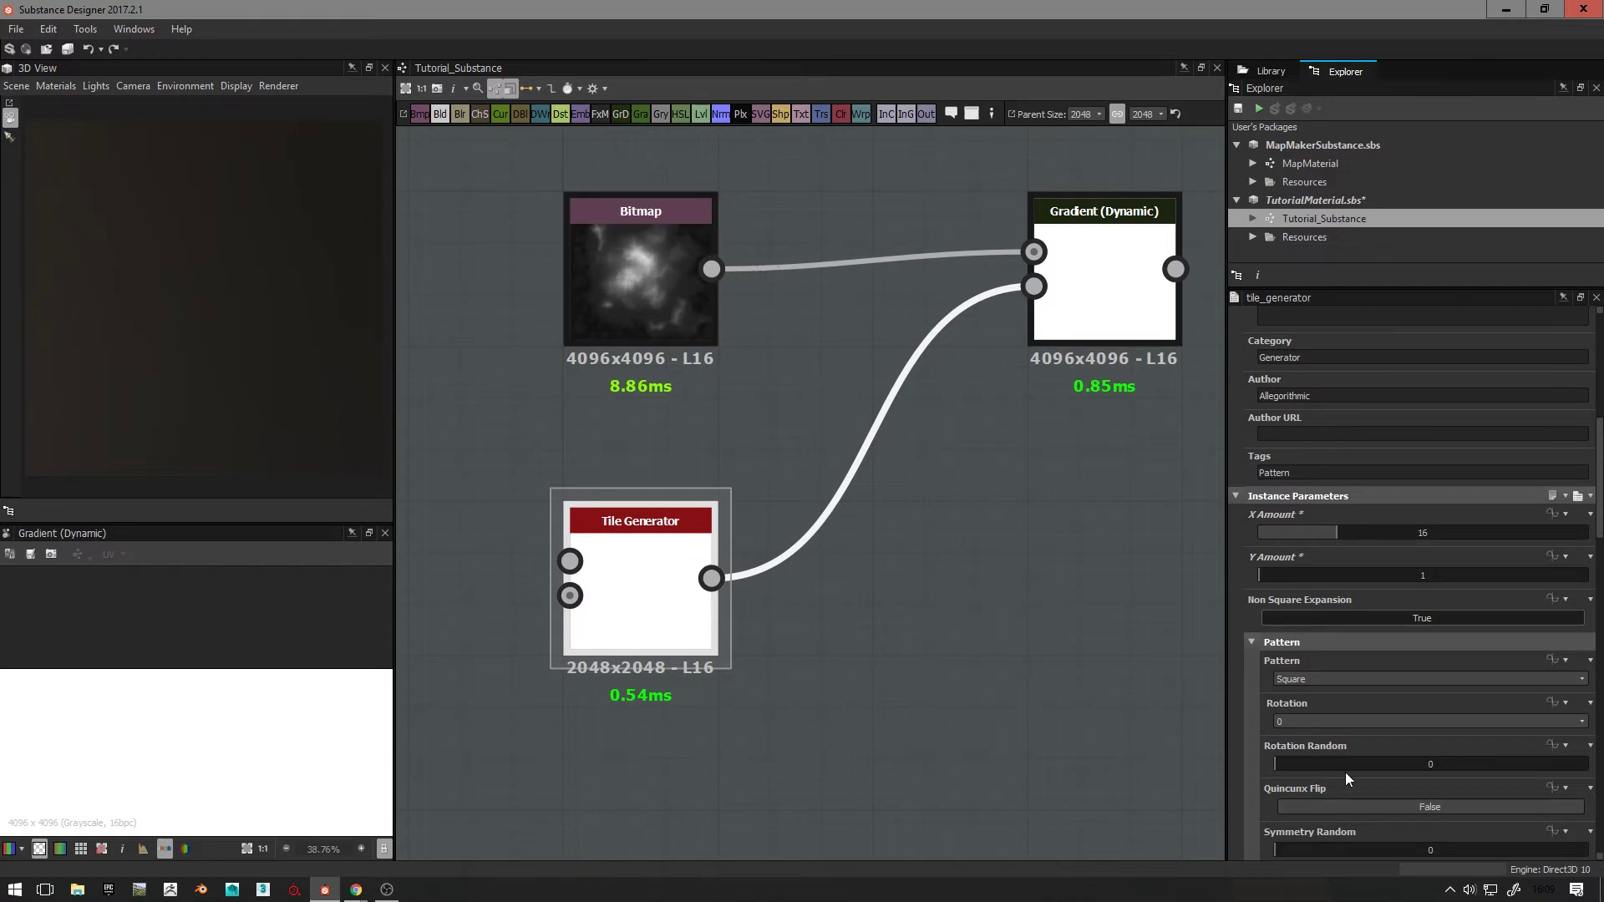
Step: Set the Tile Generator's Luminance By Number colour option to True
scroll(1345, 772, down, 10)
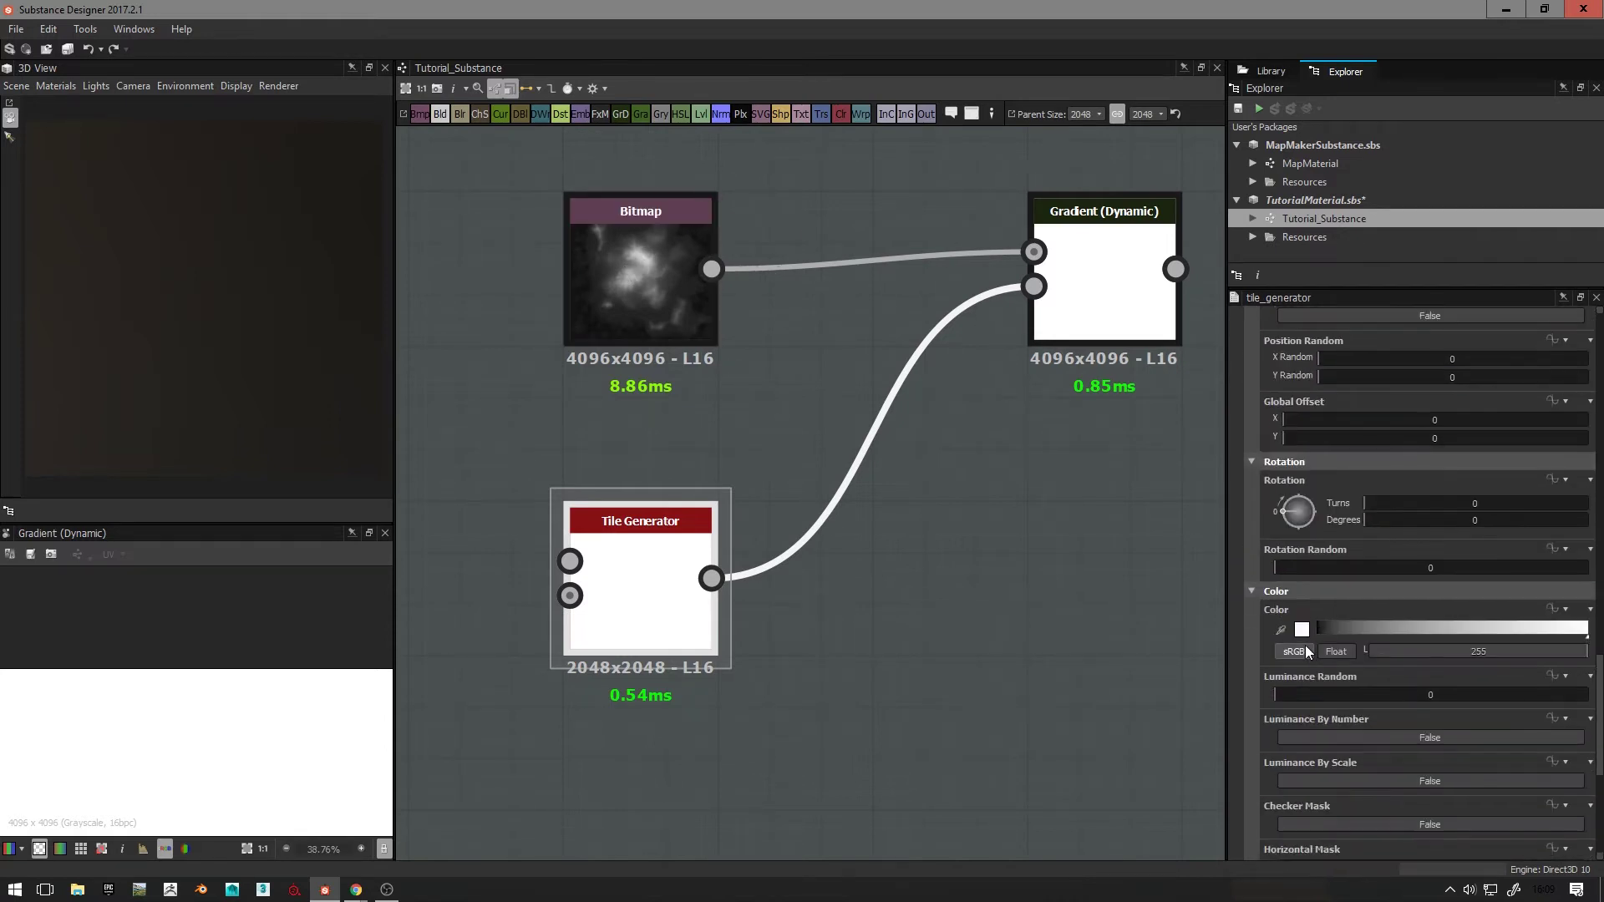
scroll(1309, 641, down, 2)
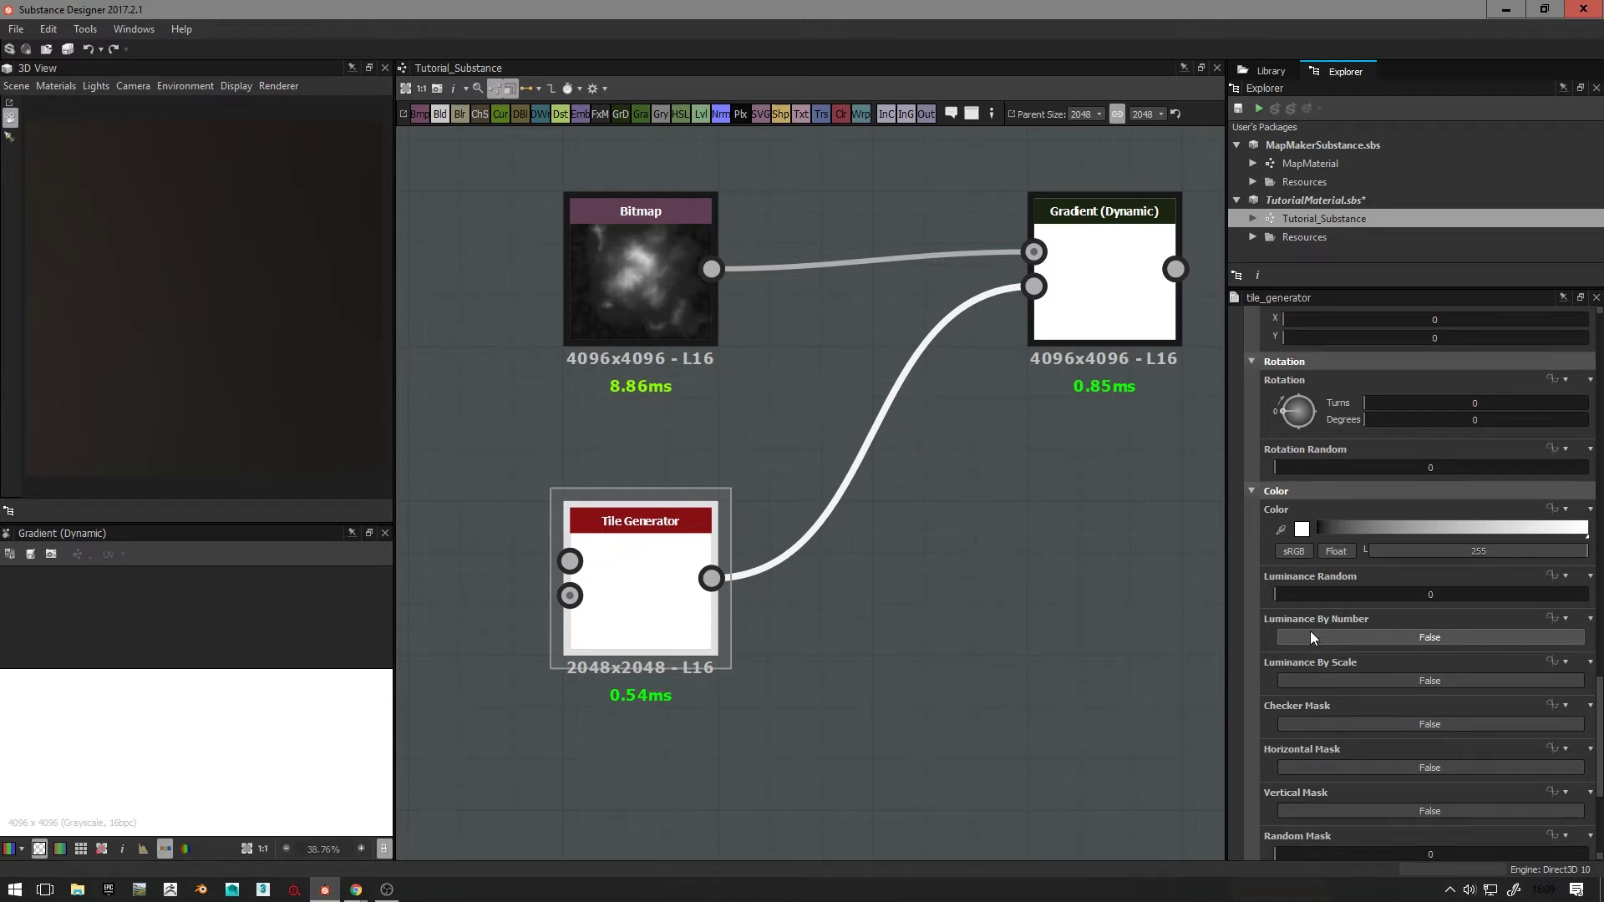
click(1311, 635)
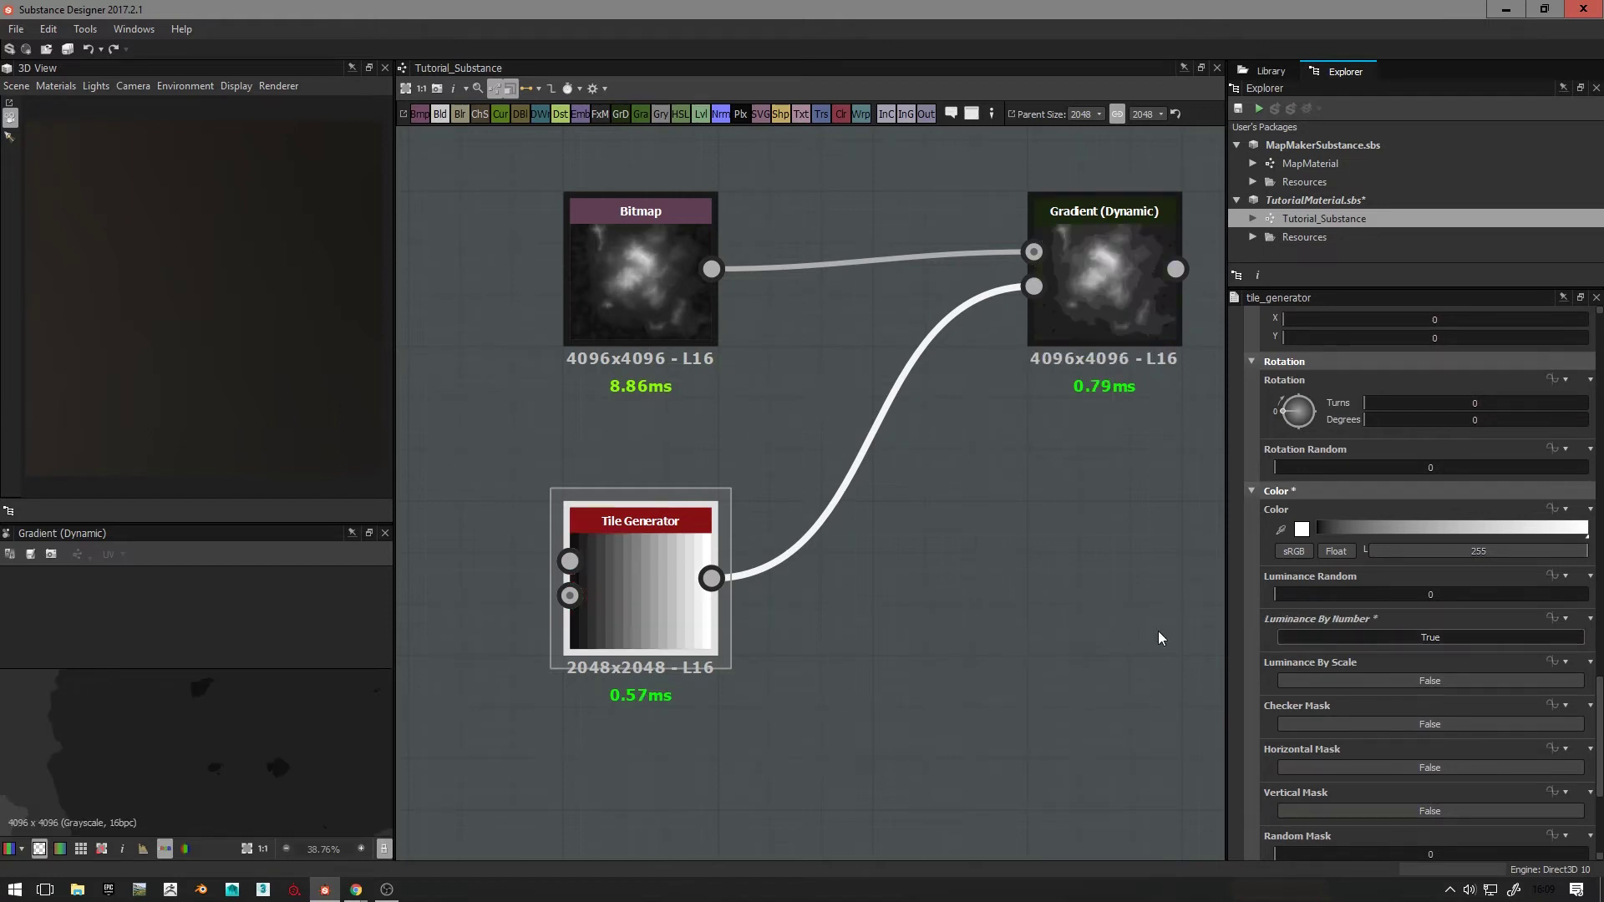
Step: Examine the stepped height bands in the Gradient (Dynamic) output and the node's place in the graph
scroll(616, 635, up, 3)
scroll(616, 639, down, 5)
scroll(270, 779, down, 4)
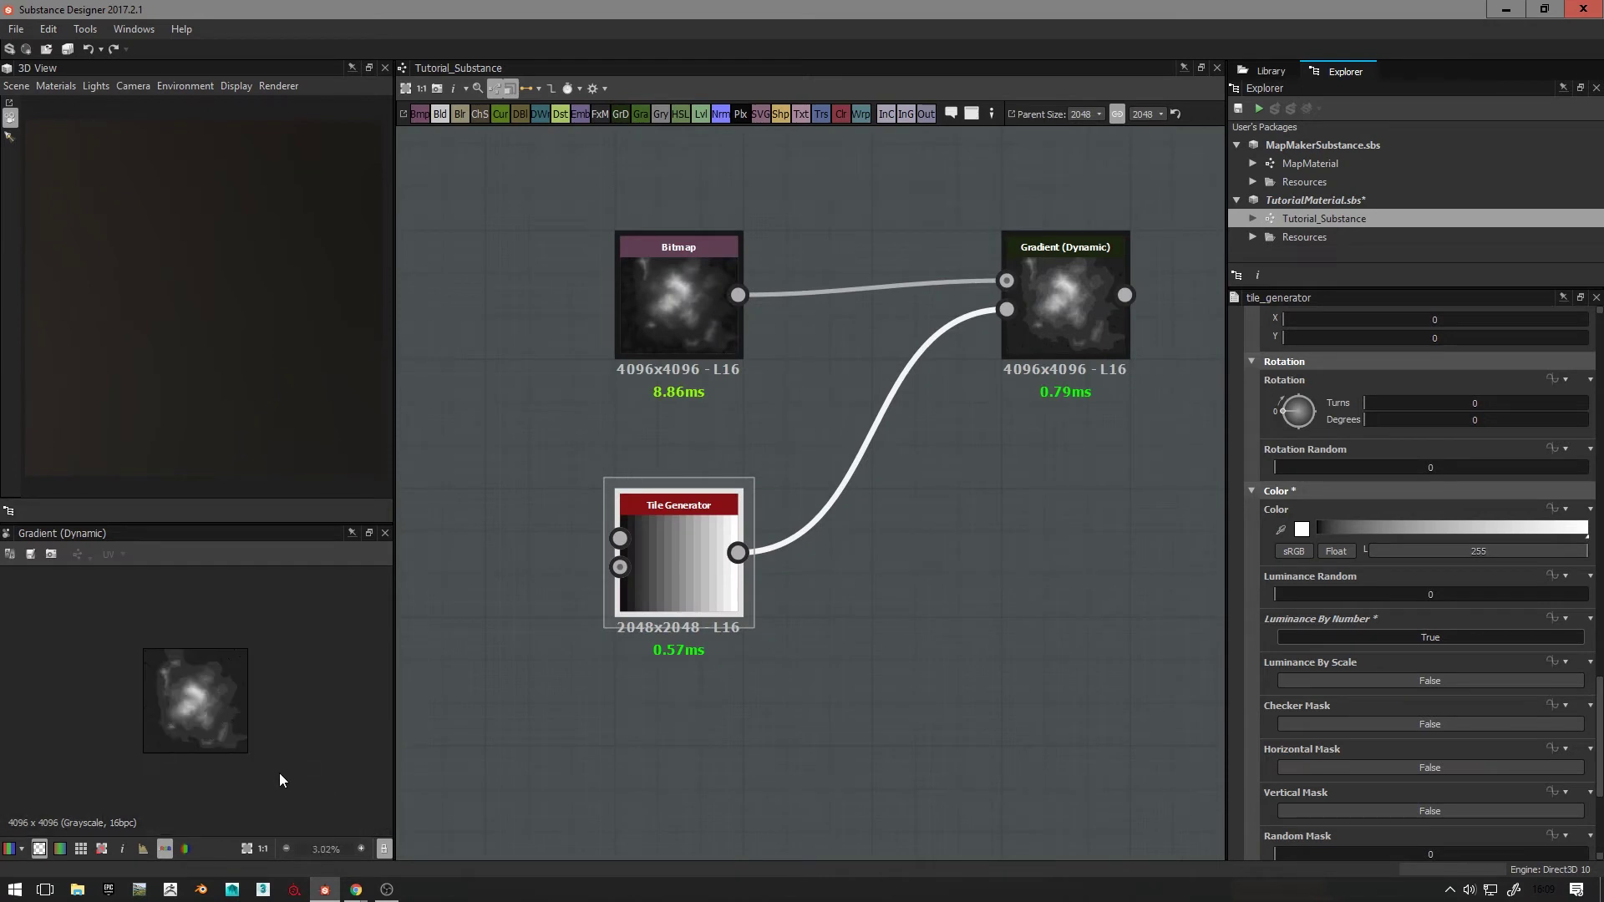
scroll(227, 681, up, 2)
scroll(227, 677, up, 6)
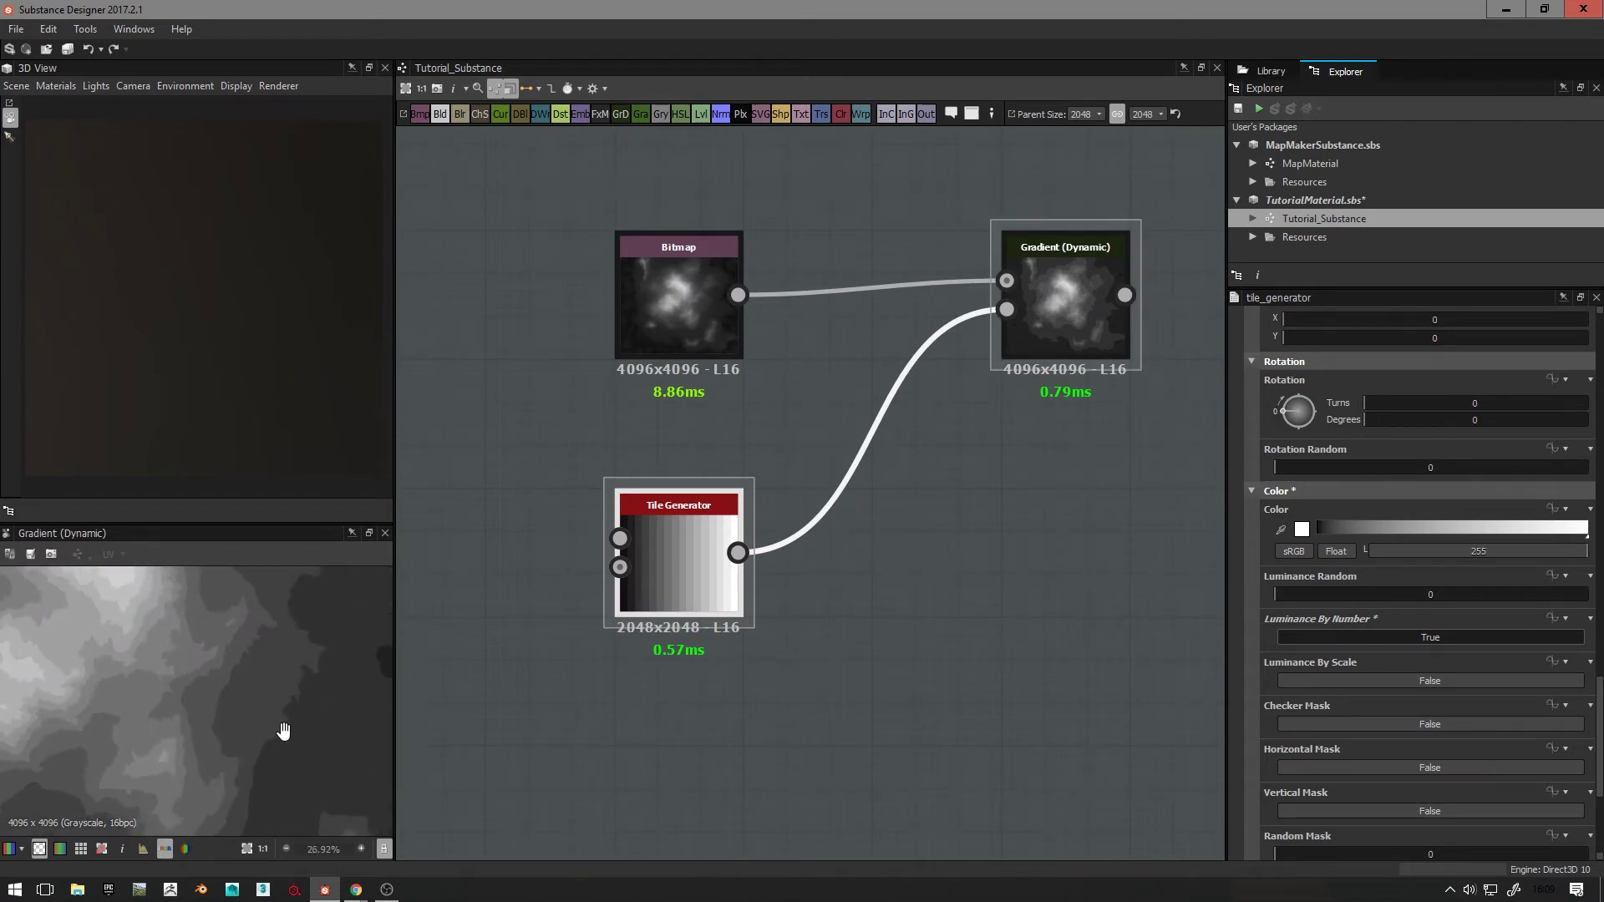
scroll(317, 644, down, 3)
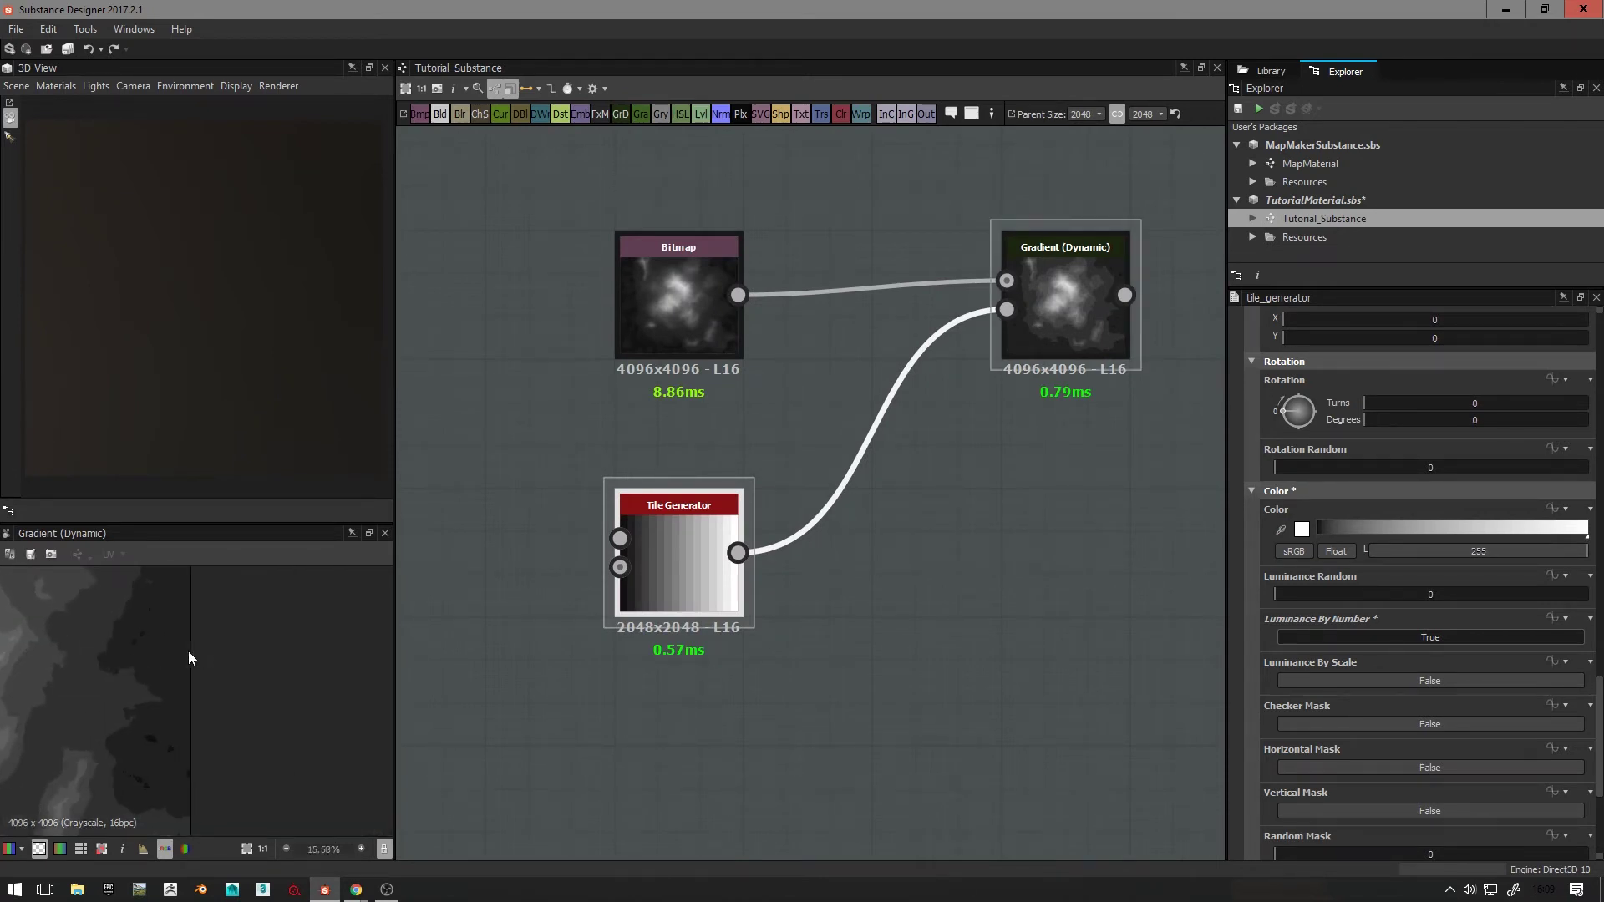
scroll(250, 656, up, 4)
scroll(413, 656, down, 3)
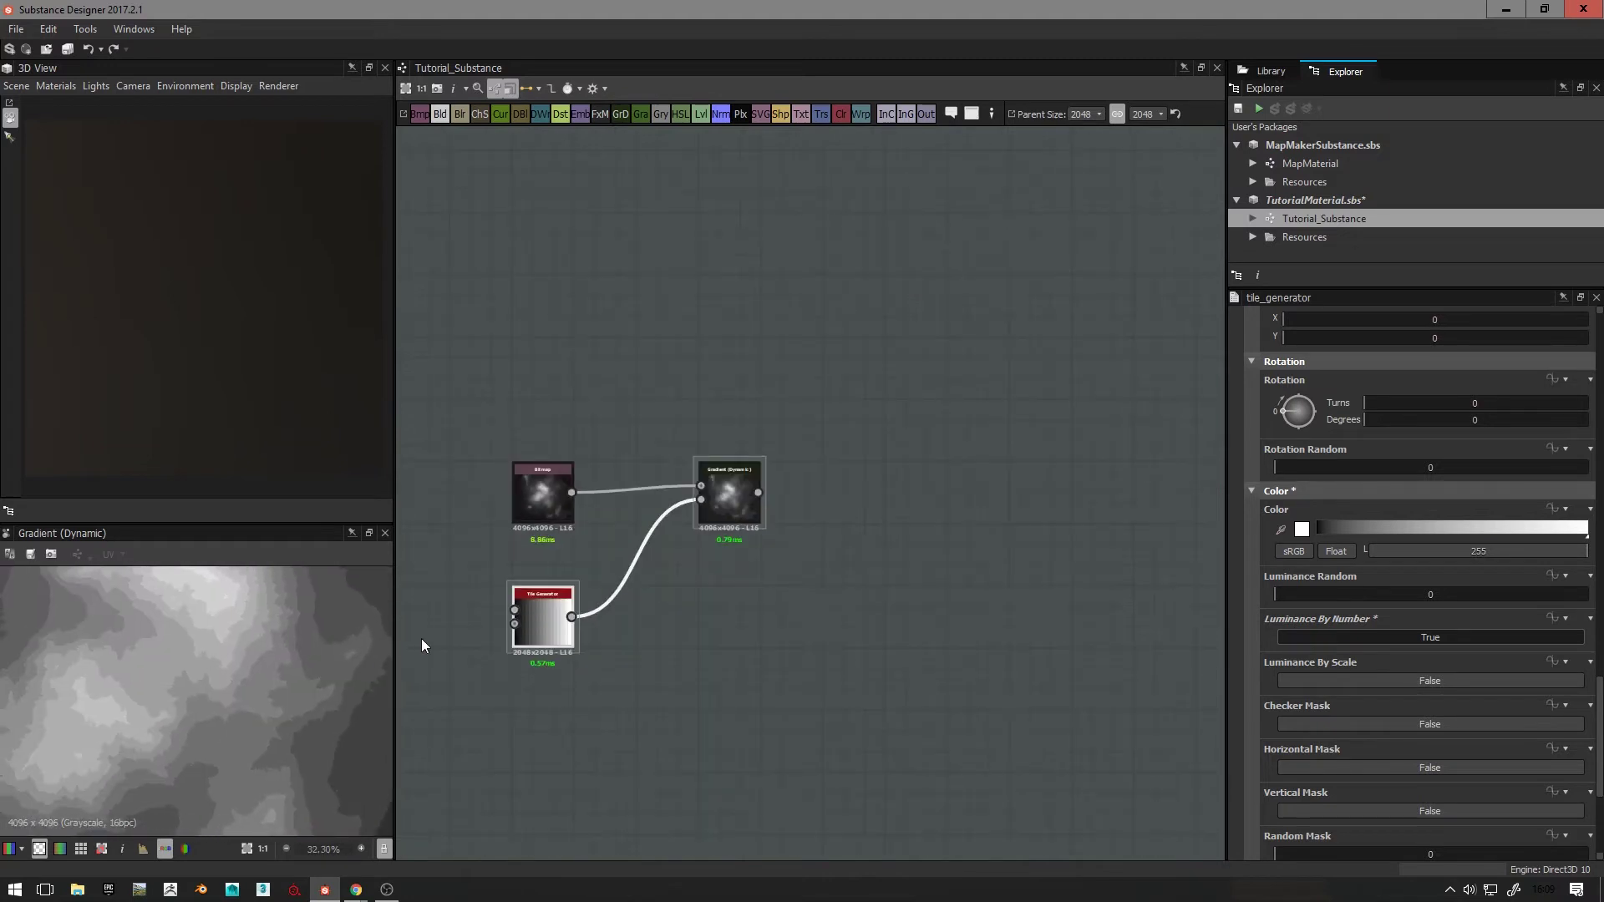
scroll(222, 725, down, 2)
scroll(585, 589, down, 3)
click(605, 633)
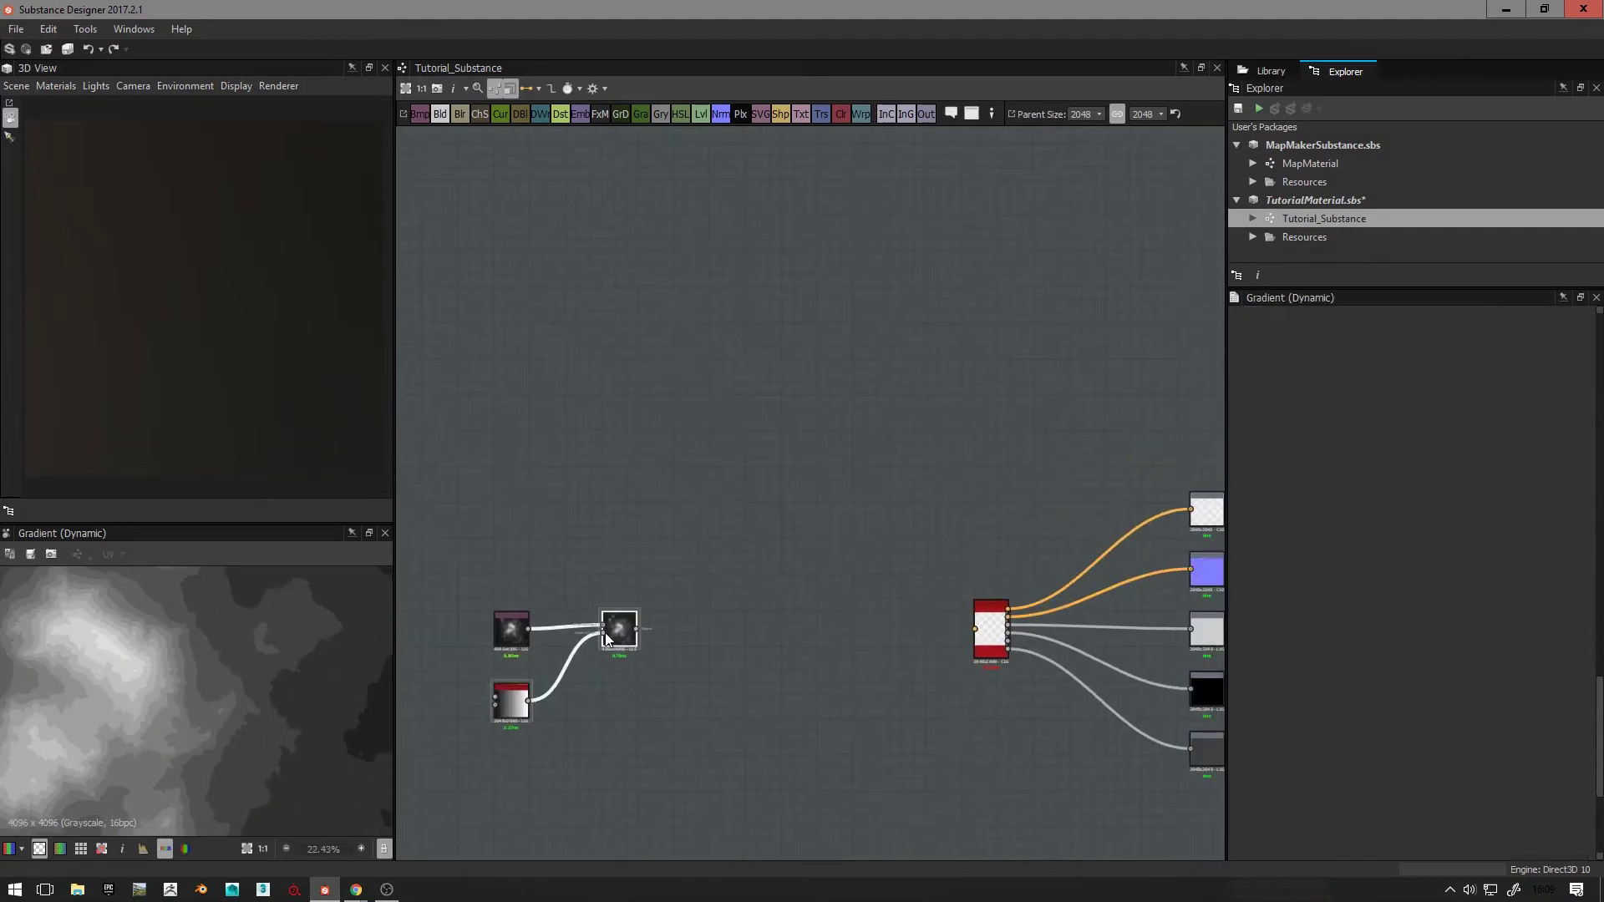
middle_drag(567, 671, 642, 644)
scroll(687, 640, up, 2)
scroll(292, 666, down, 3)
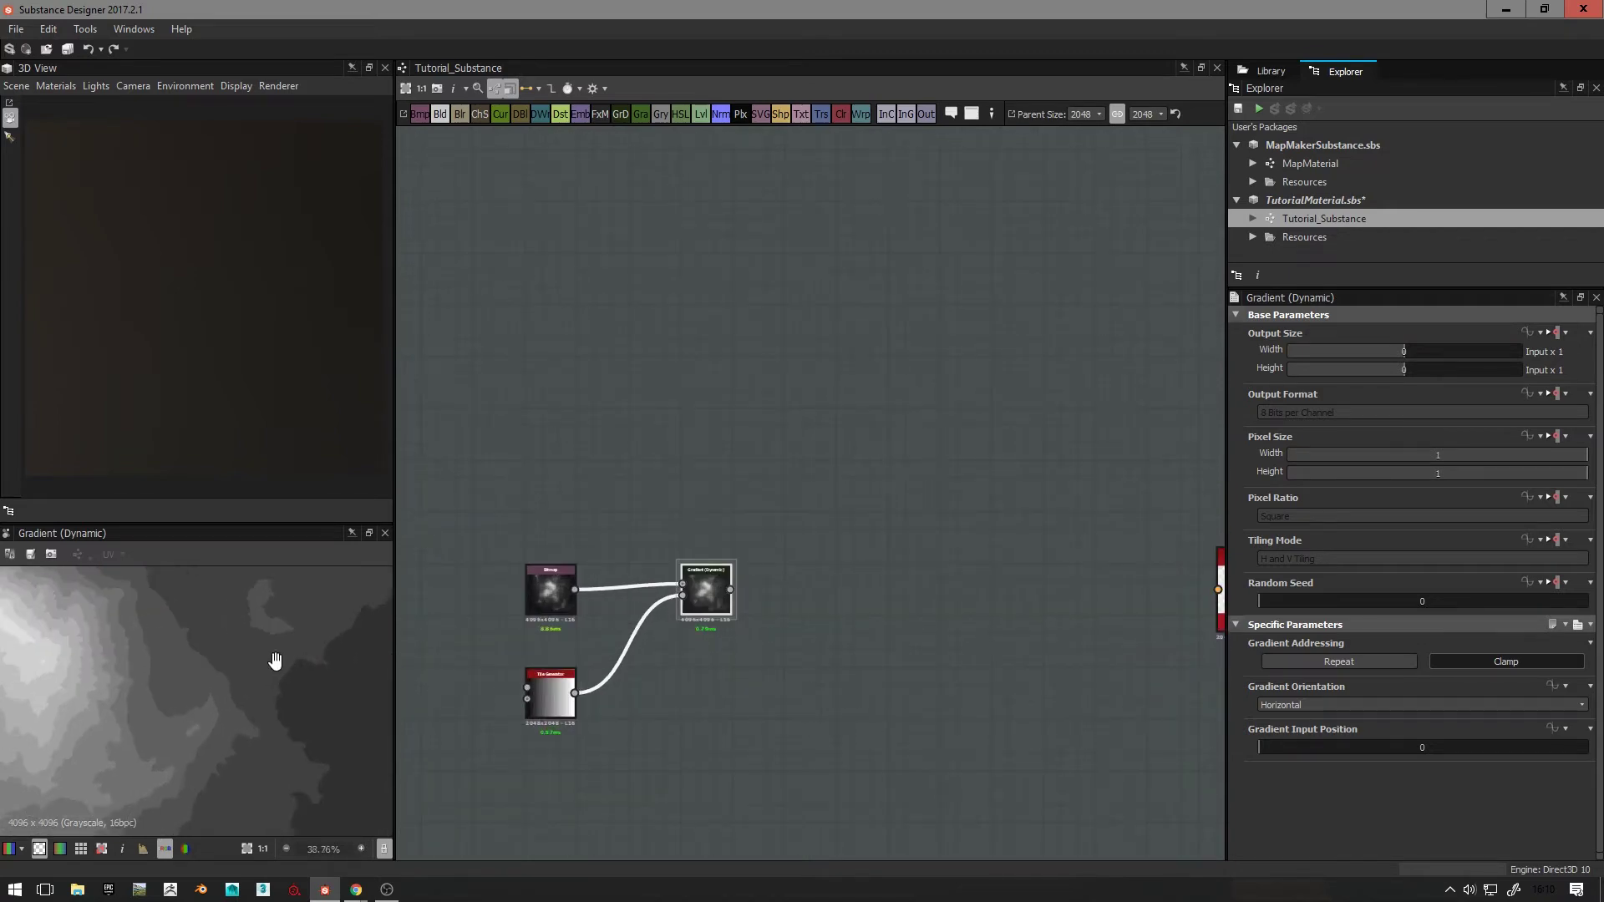
middle_drag(222, 680, 167, 618)
scroll(602, 607, up, 3)
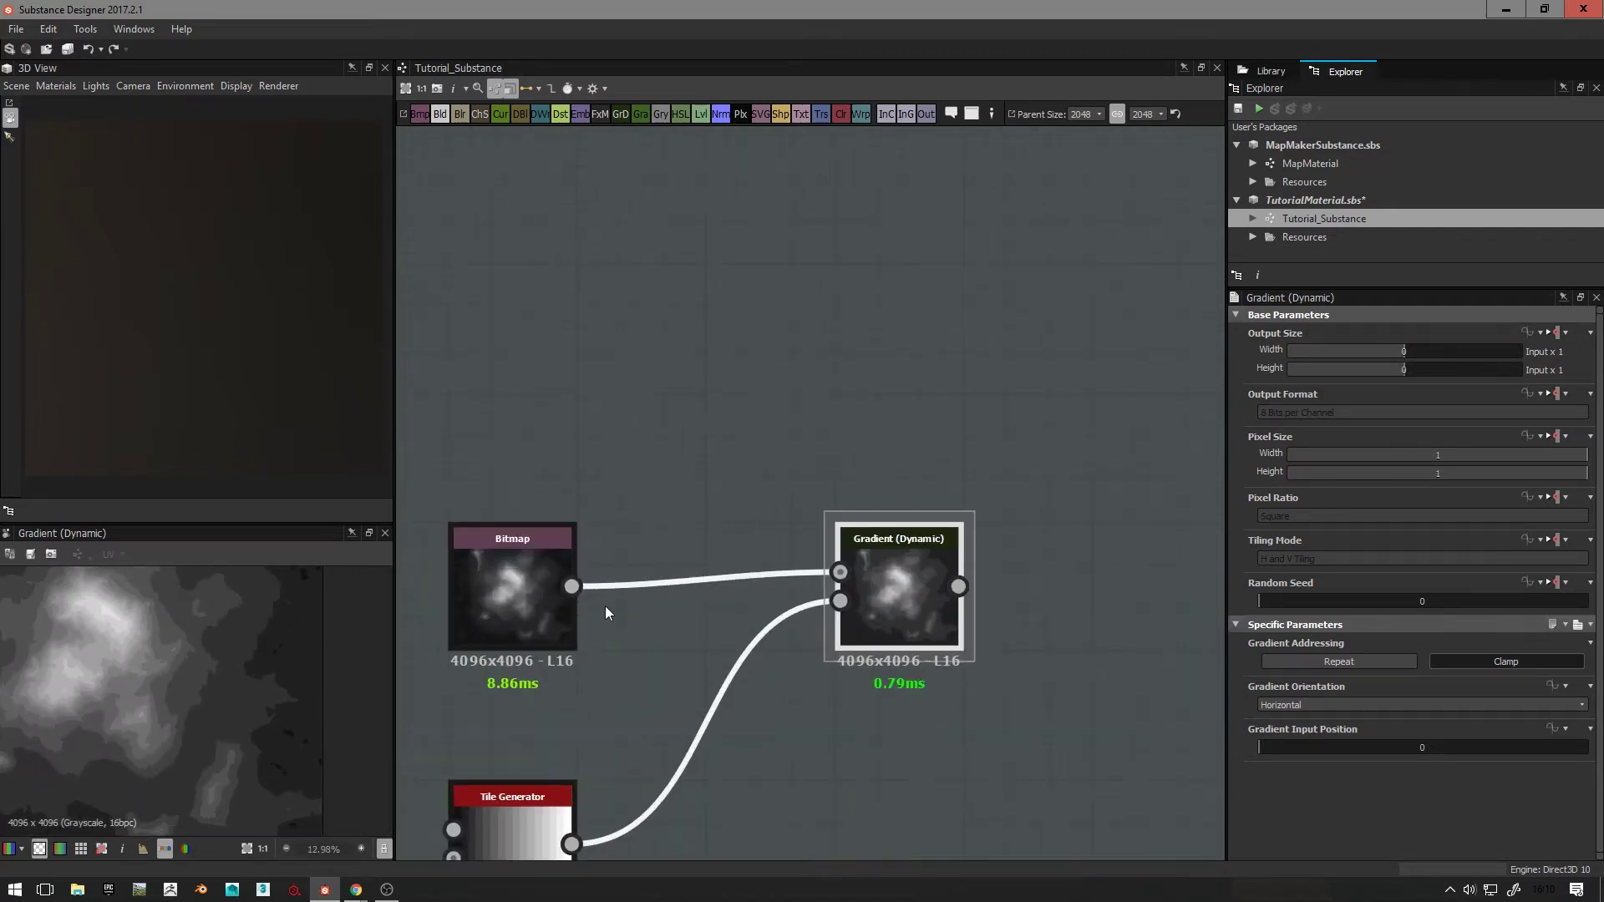
Step: Insert a Blur HQ Grayscale node between the Bitmap and the Gradient (Dynamic) node, moving the gradient node to make room
double_click(503, 605)
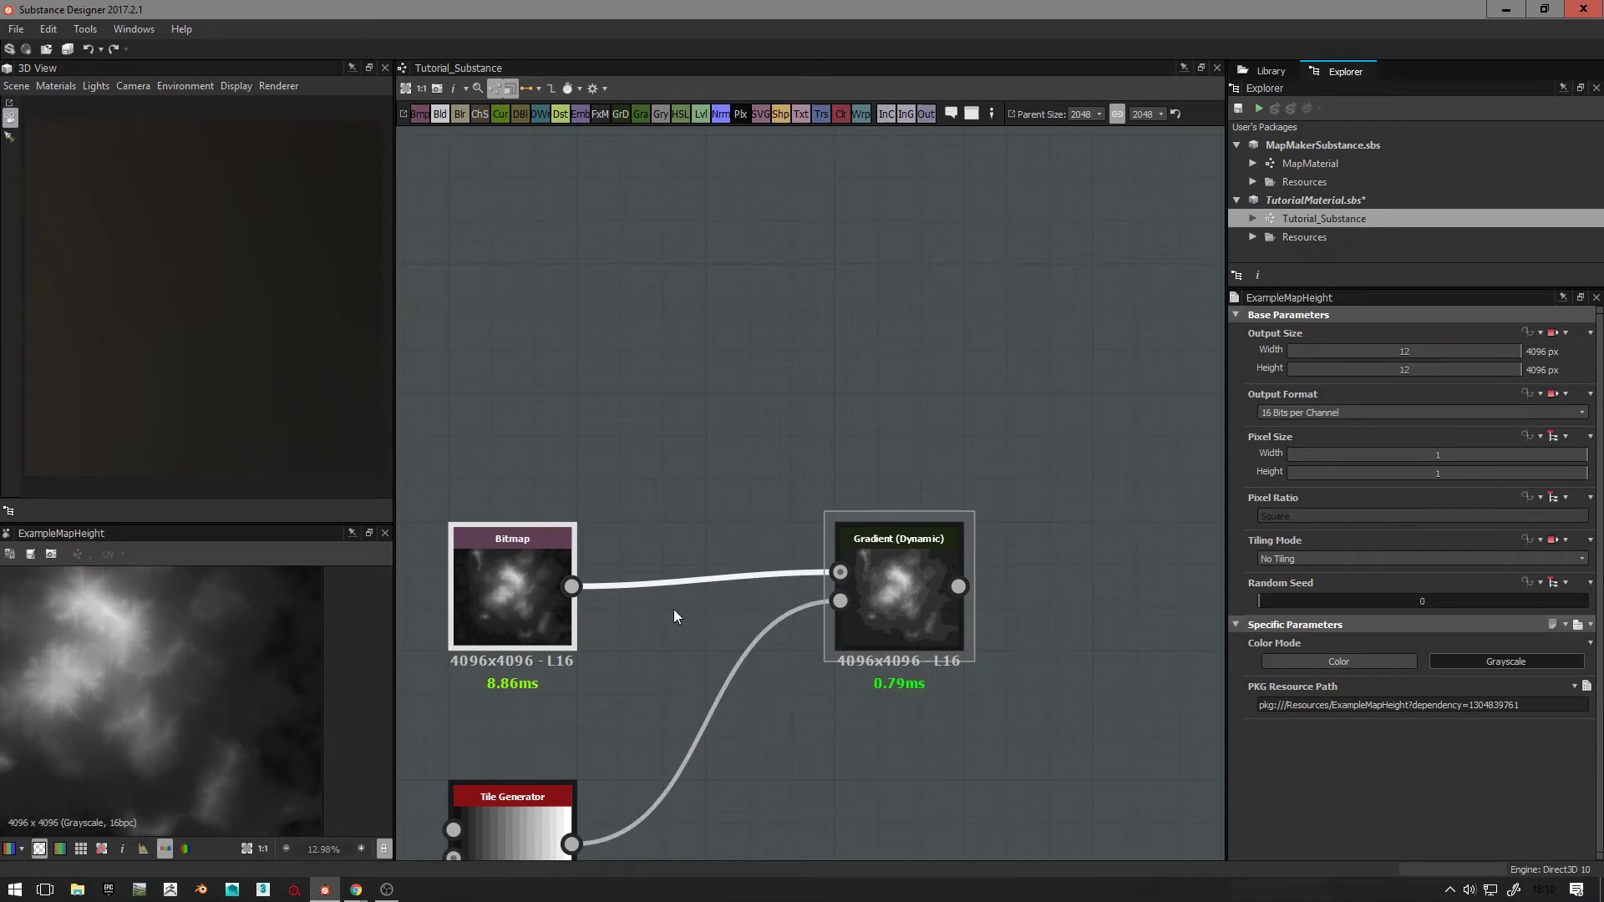
scroll(686, 635, down, 2)
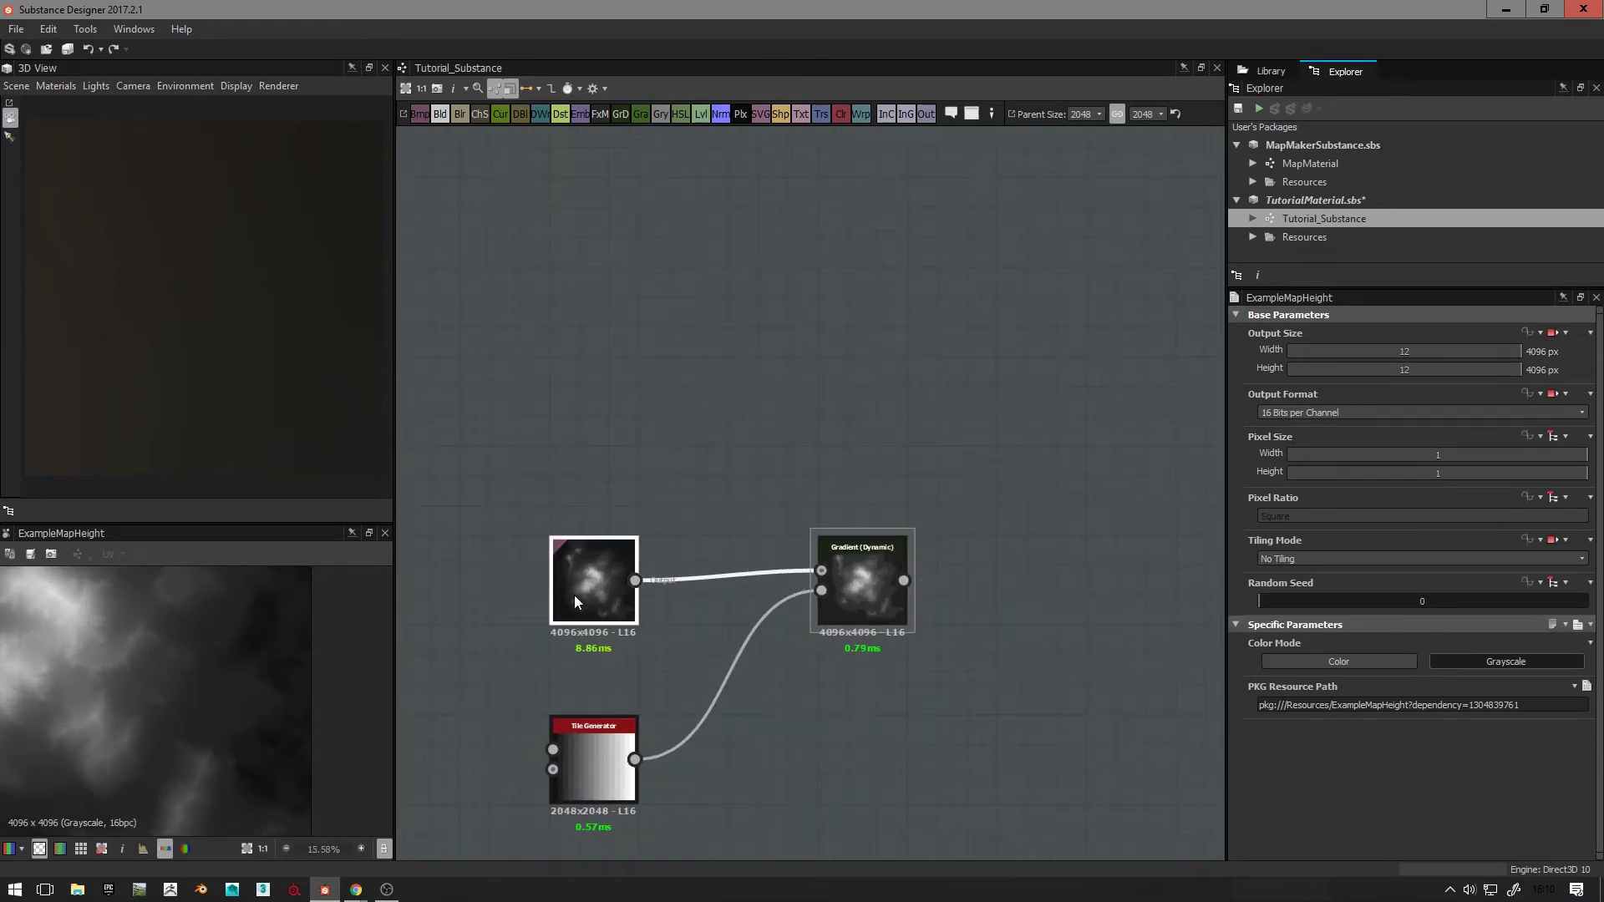
key(space)
text(bl)
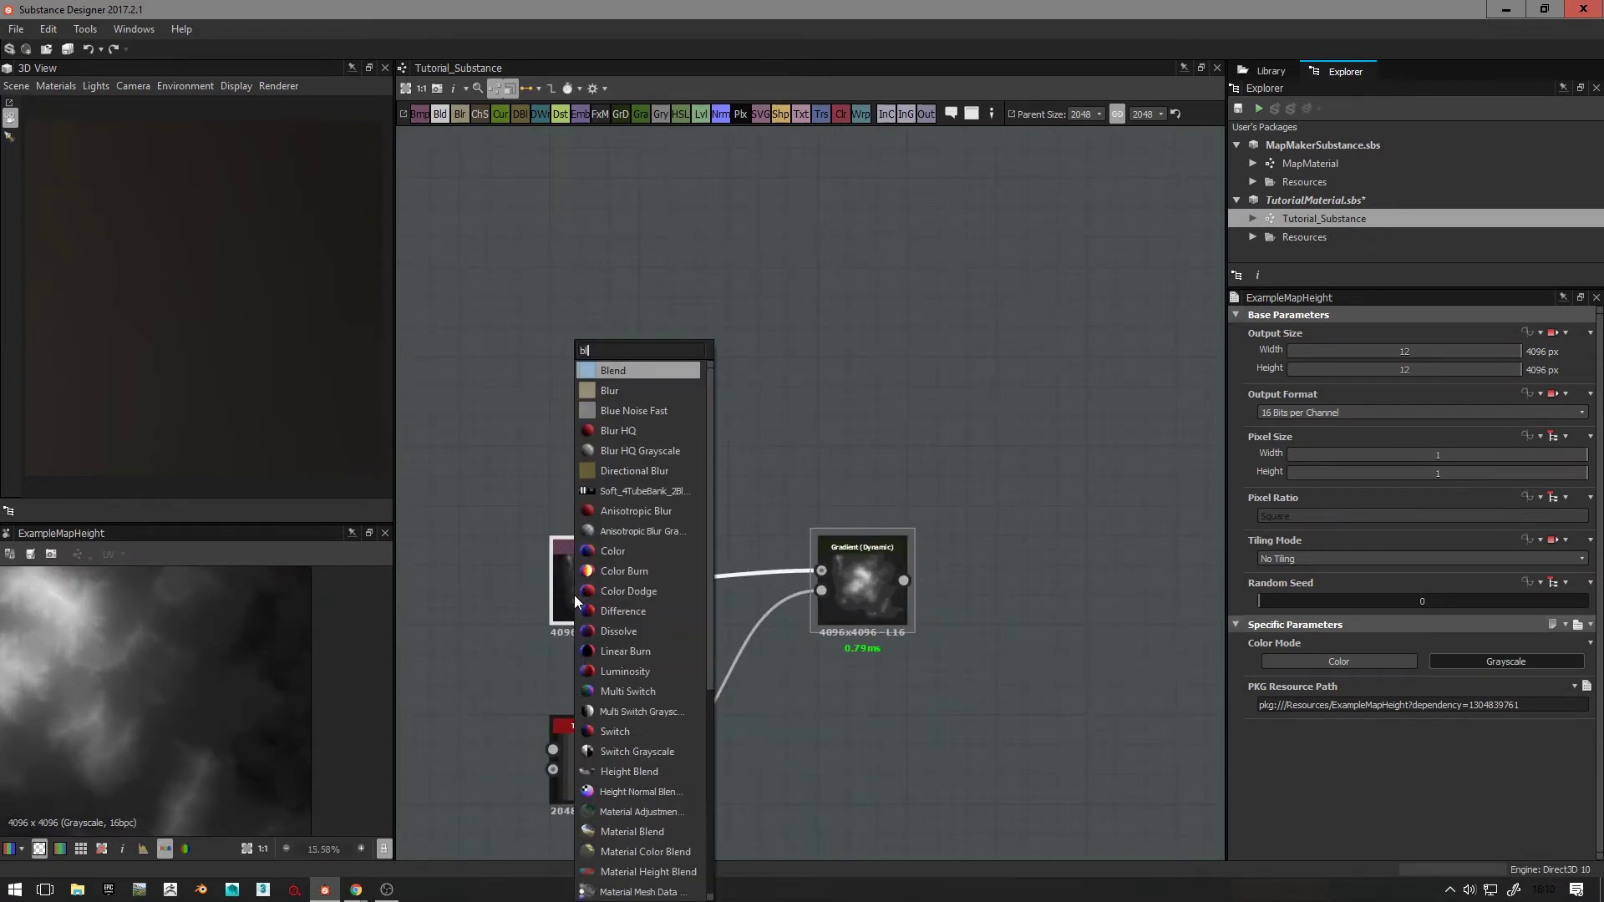
key(Down)
key(Down)
key(Down)
key(Down)
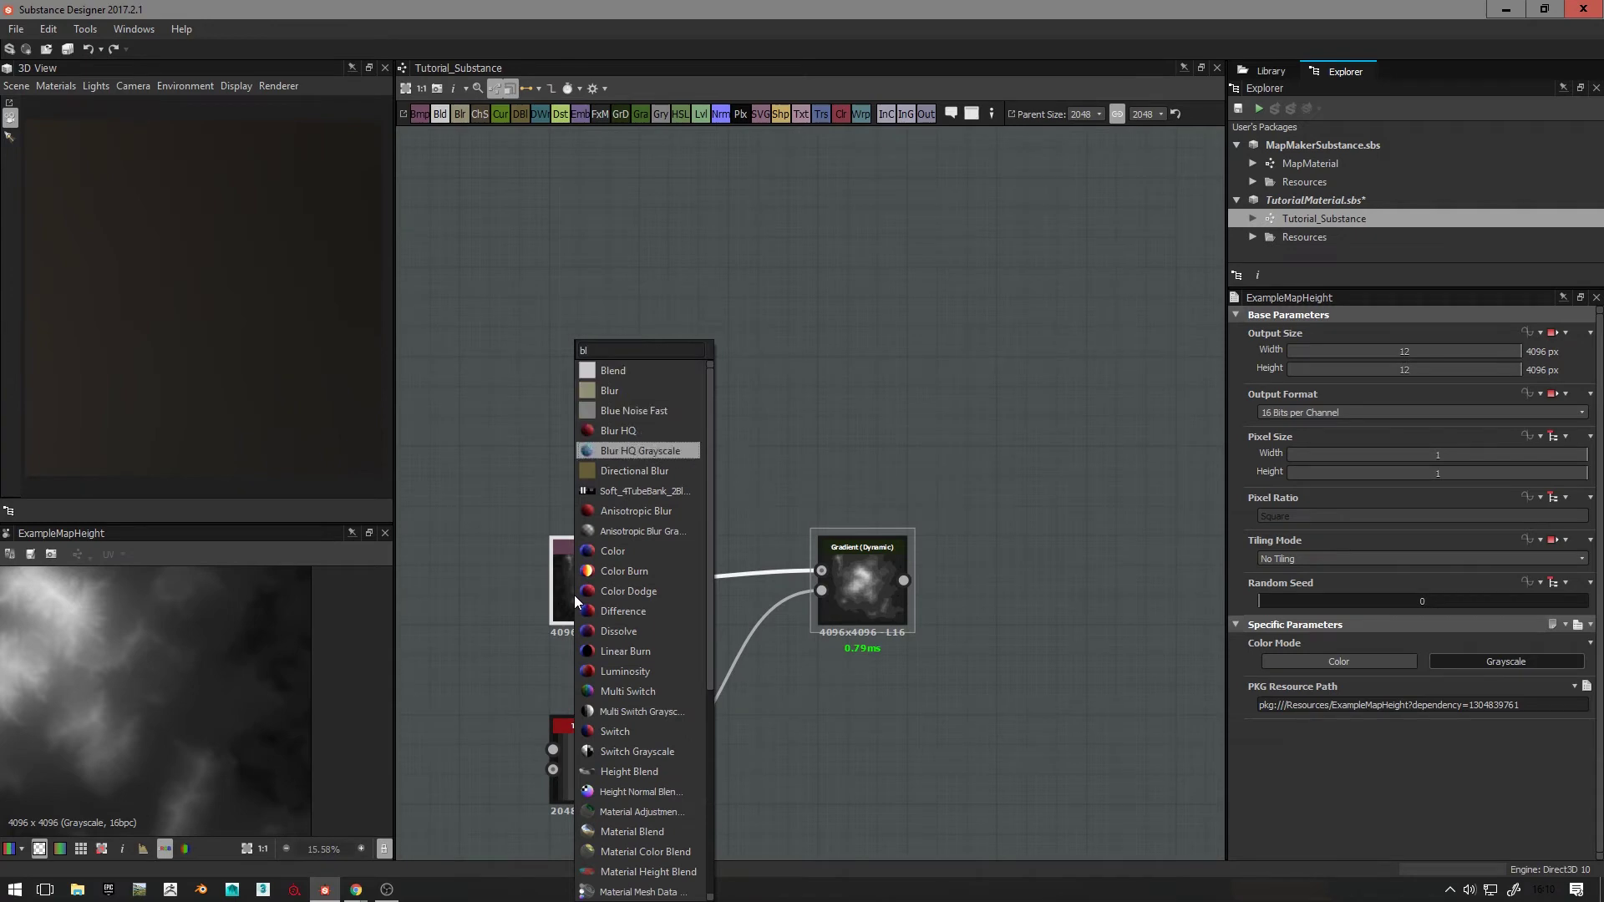
key(Return)
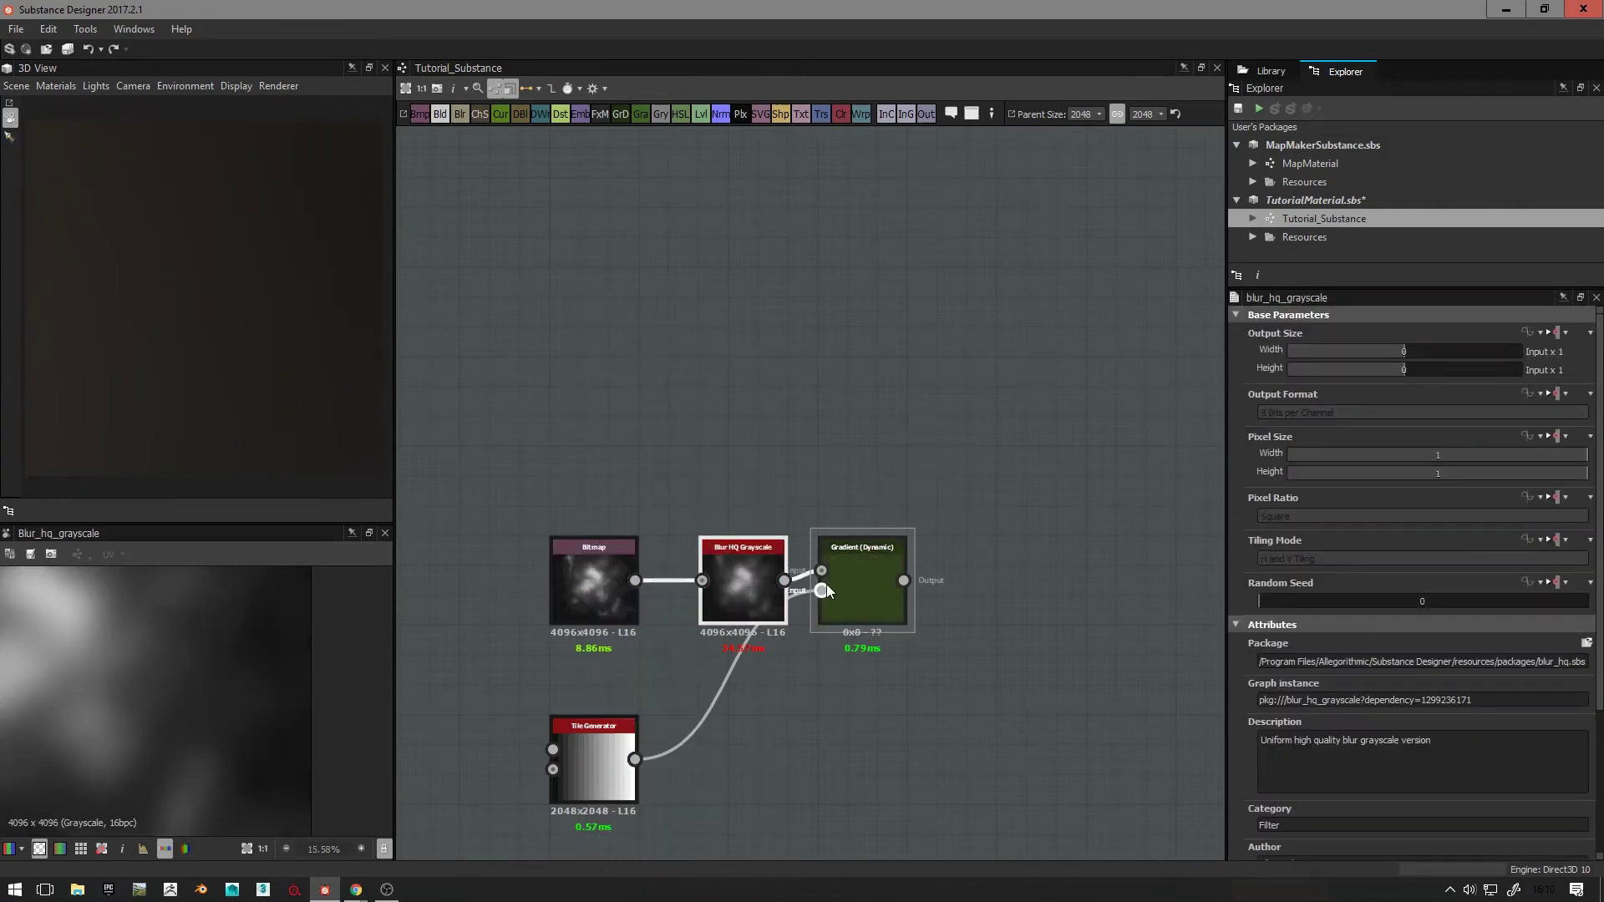
drag(866, 588, 899, 589)
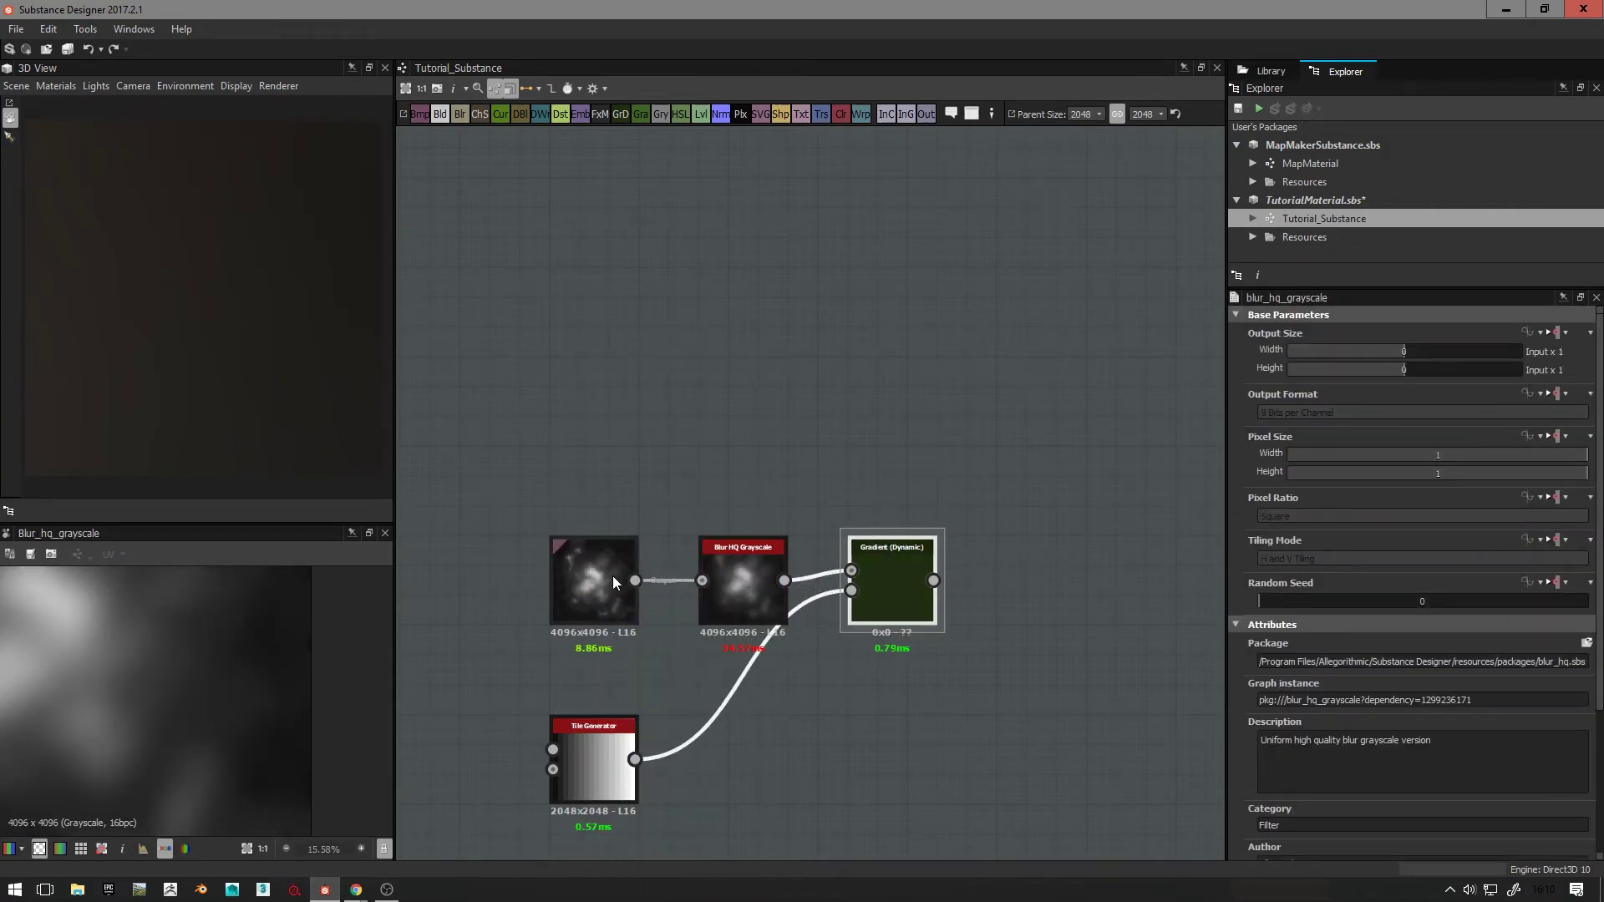
Step: Preview the Gradient (Dynamic) output and set the Blur HQ Grayscale node's Intensity to 1 and Quality to 1
click(756, 594)
double_click(889, 593)
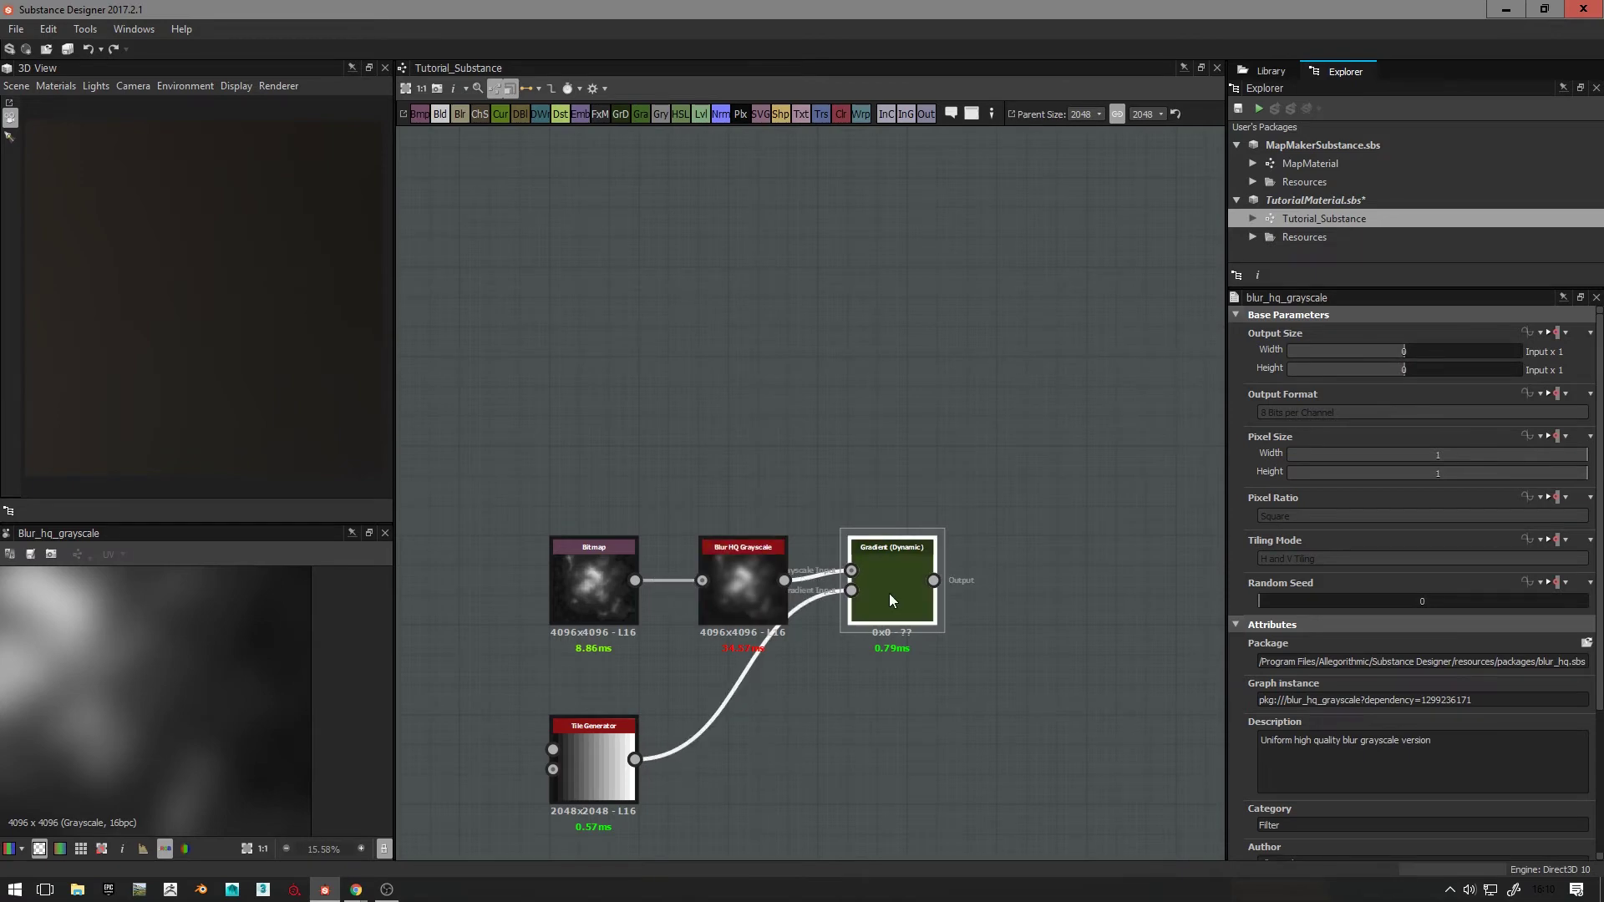
click(733, 586)
middle_drag(175, 681, 234, 714)
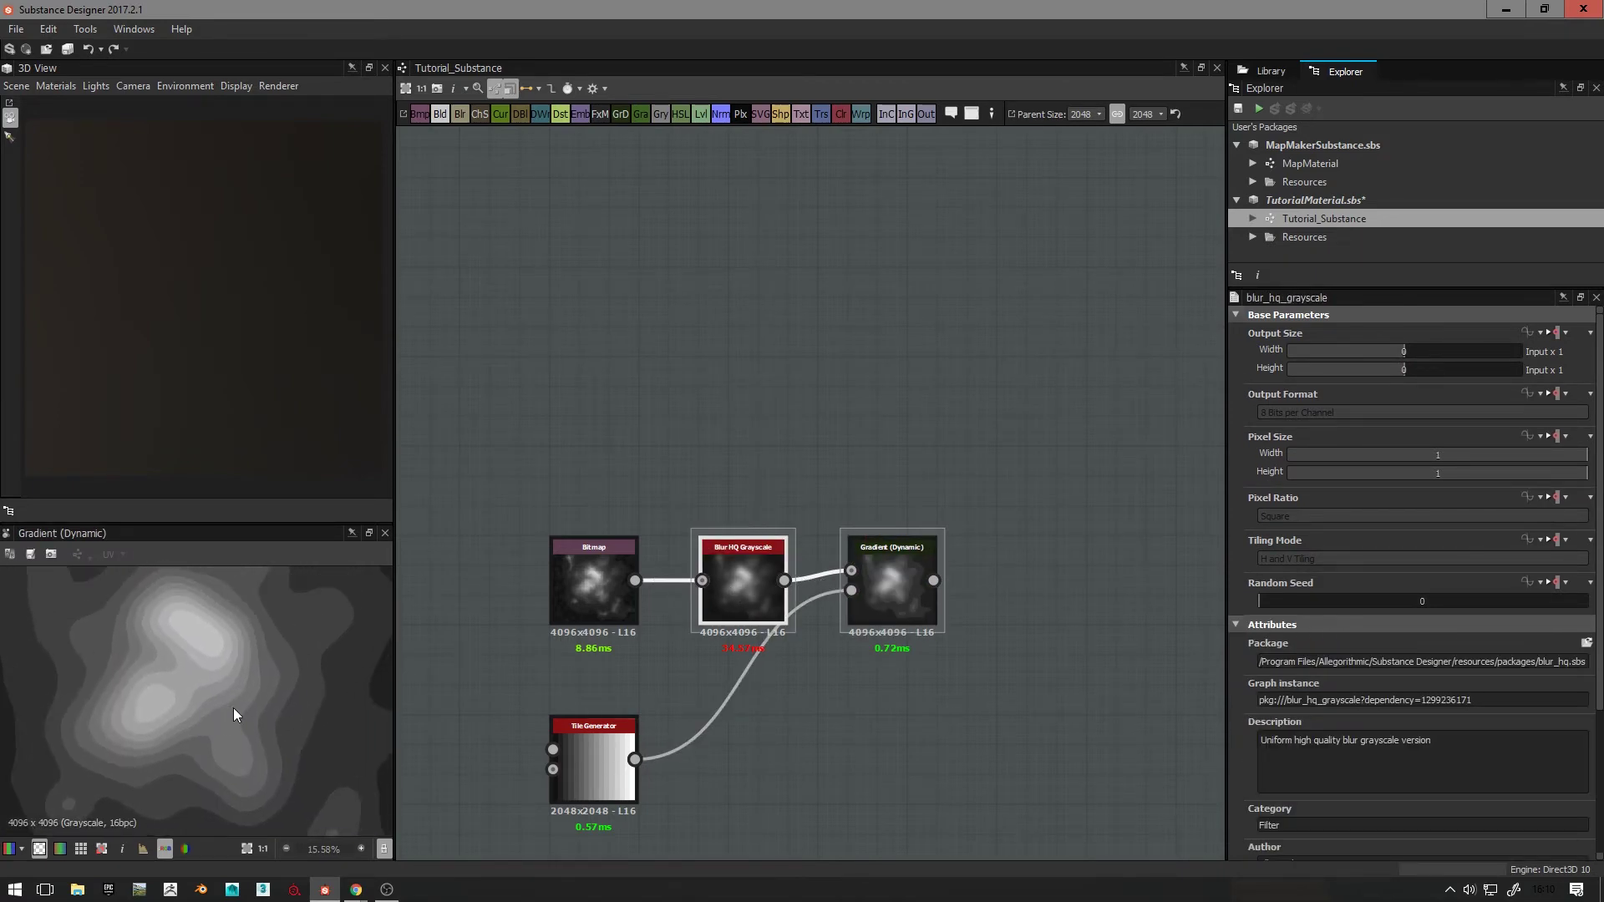
middle_drag(259, 644, 334, 619)
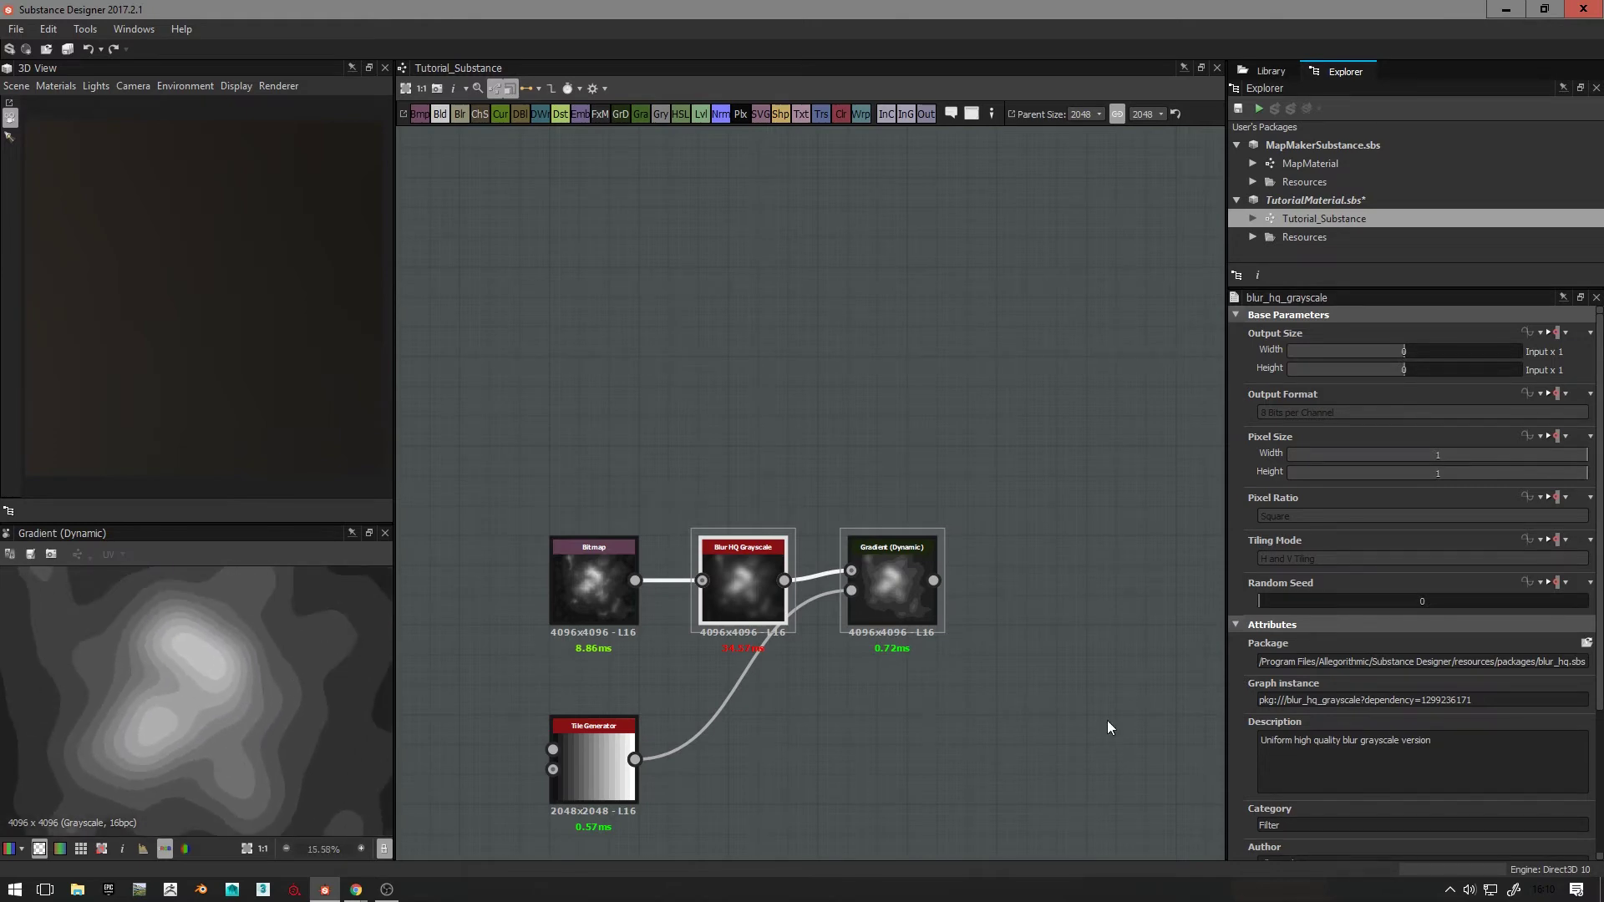
scroll(1304, 761, down, 3)
double_click(1287, 804)
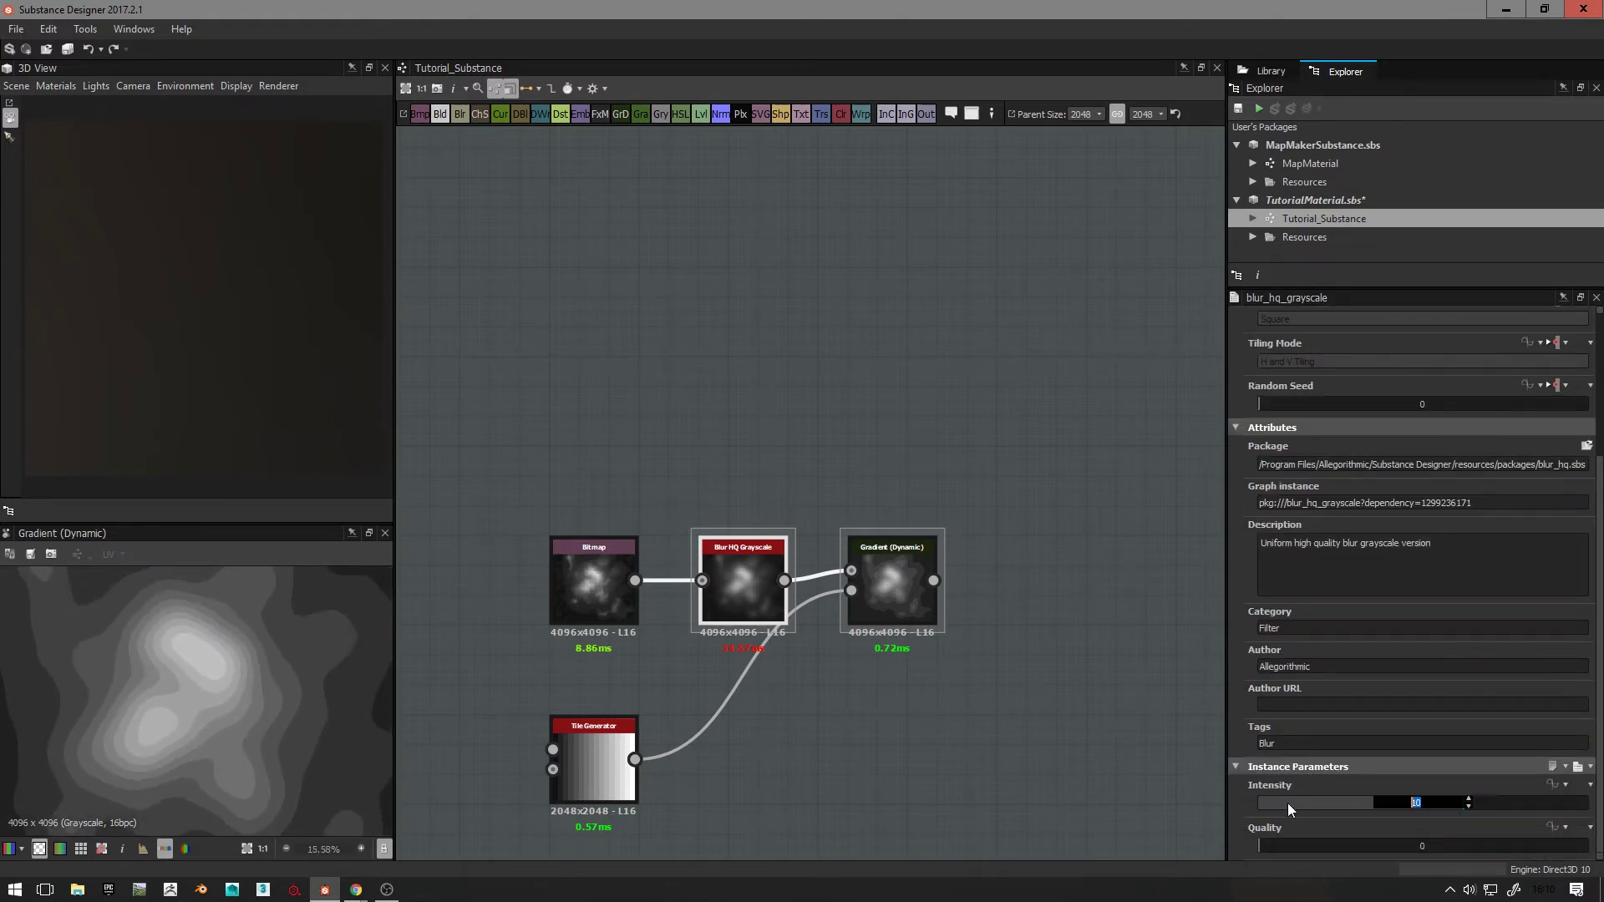
text(1)
key(Return)
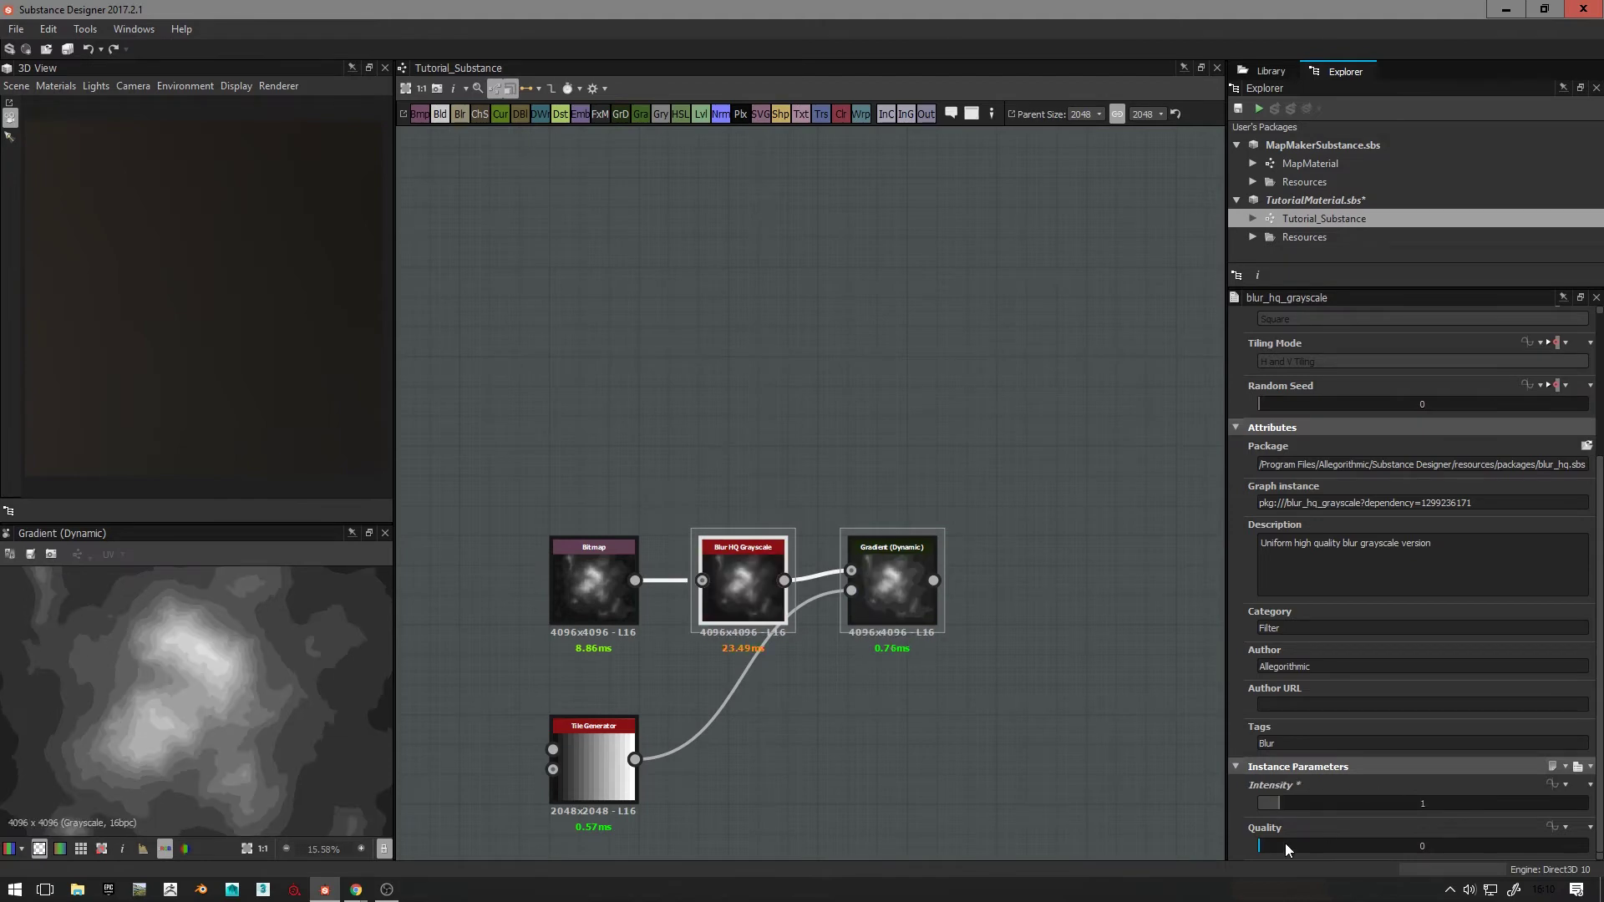
click(1367, 845)
Step: Examine the smoothness of the contour edges in the Gradient (Dynamic) output up close
scroll(240, 702, up, 6)
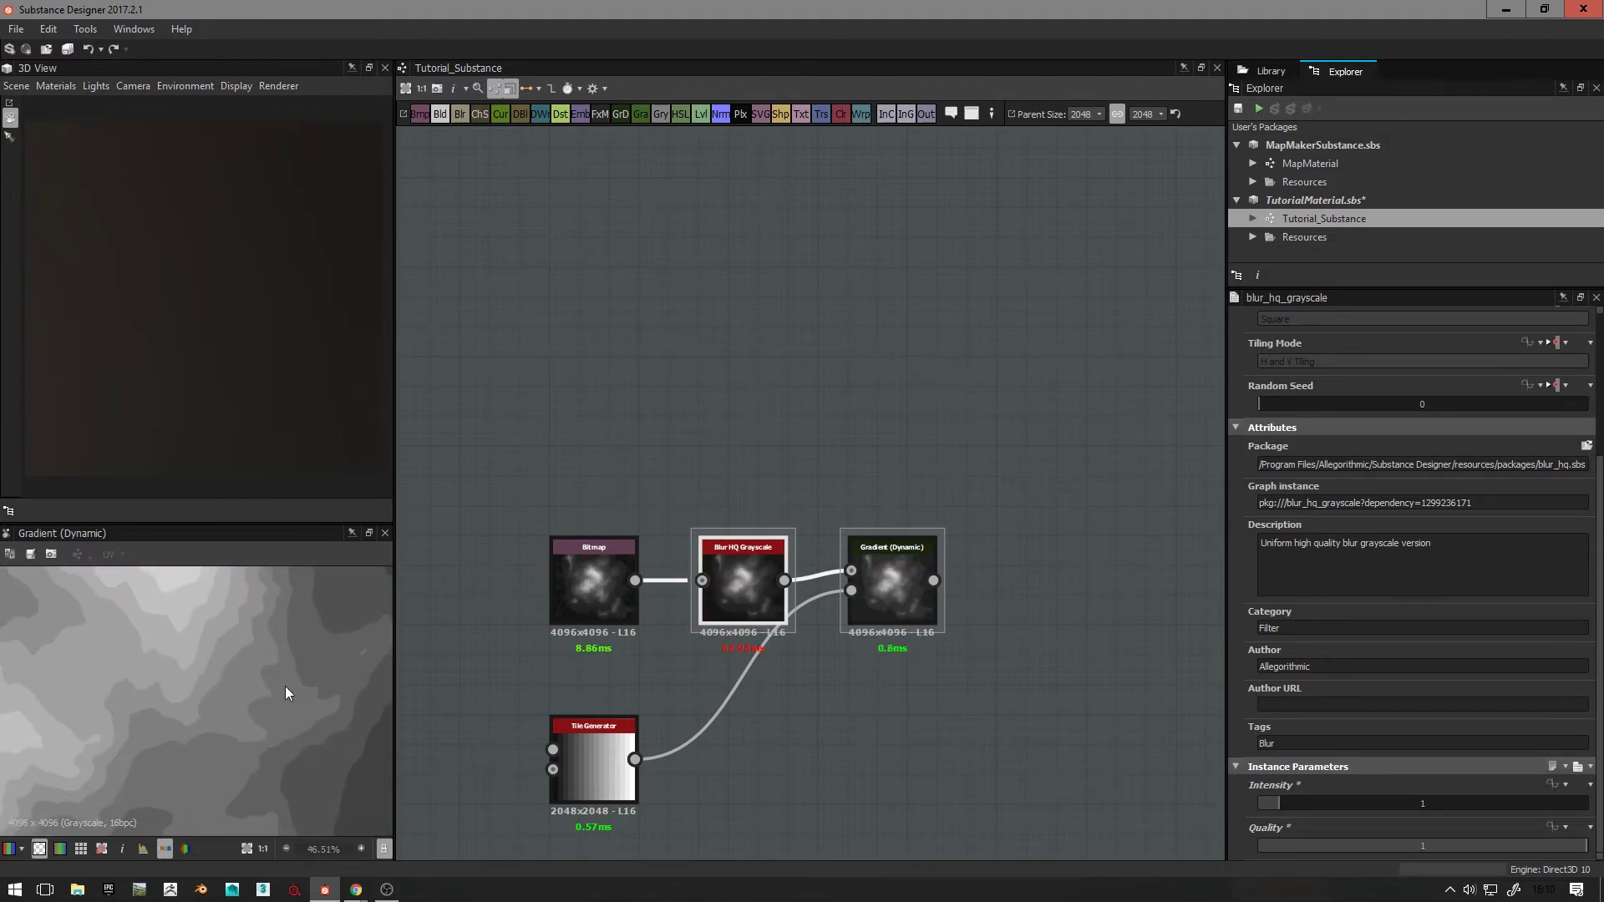
scroll(319, 669, down, 3)
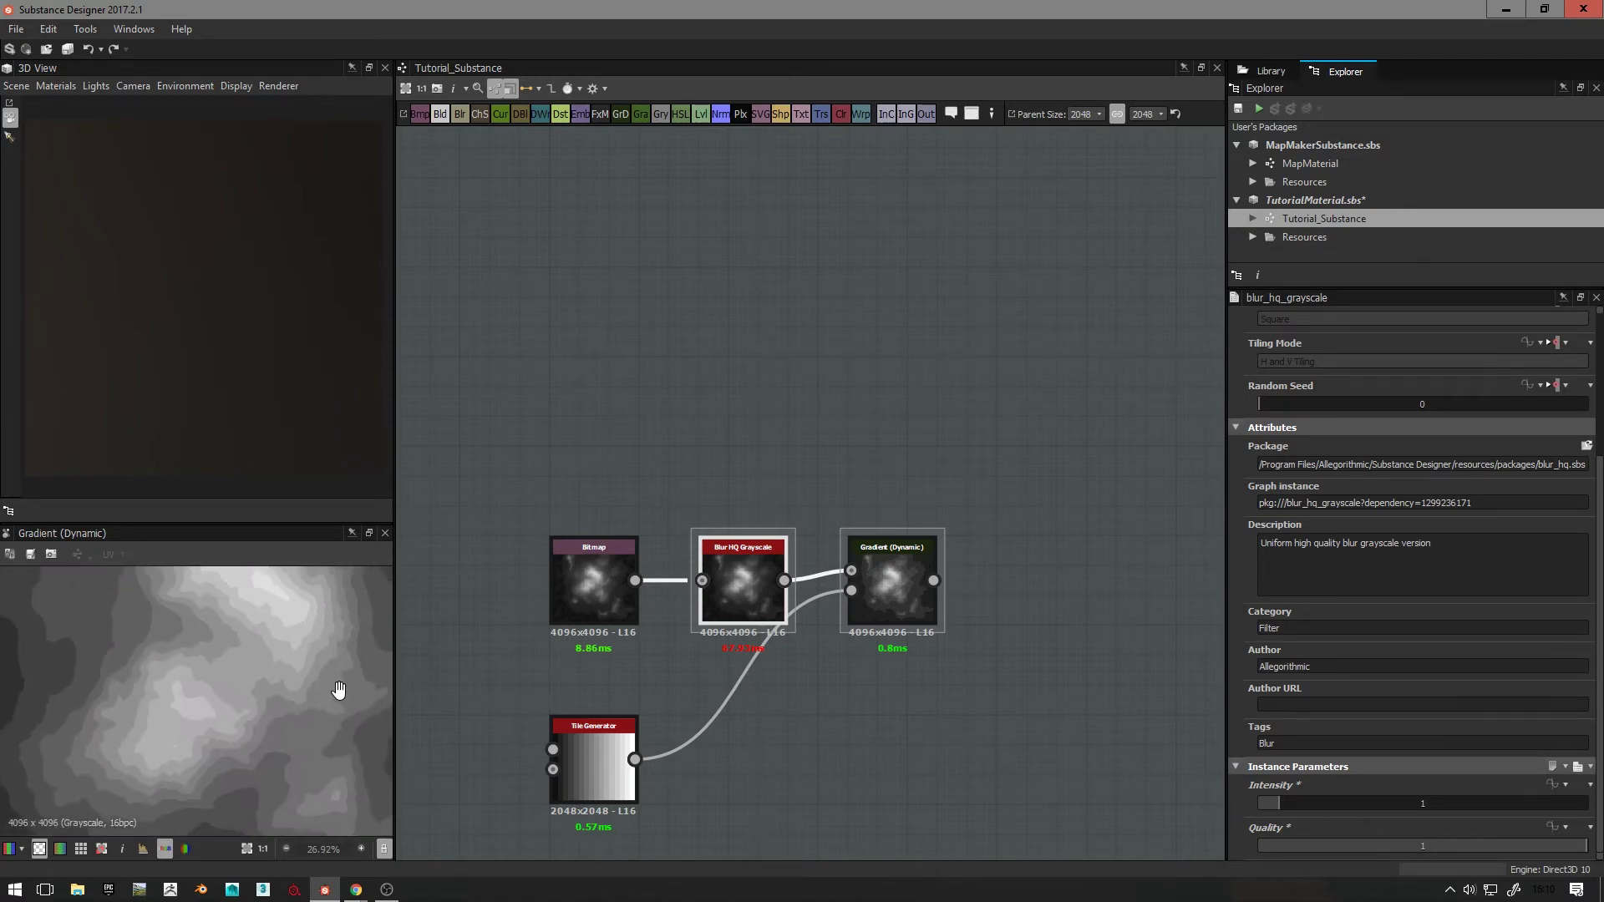
scroll(265, 631, up, 4)
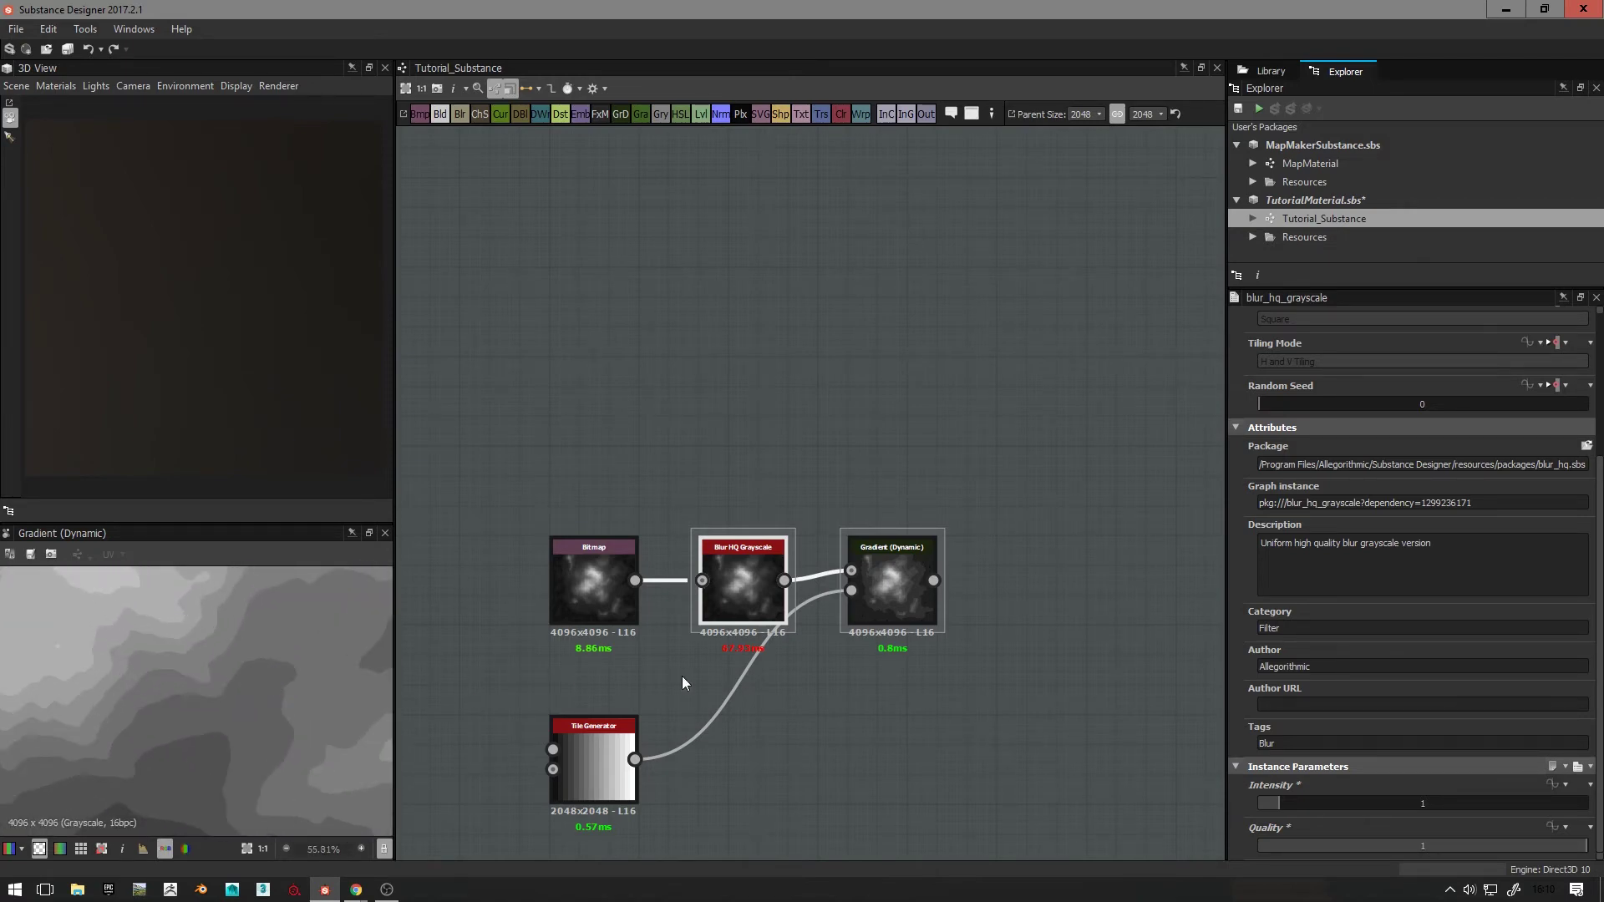
scroll(604, 561, up, 2)
scroll(846, 639, down, 1)
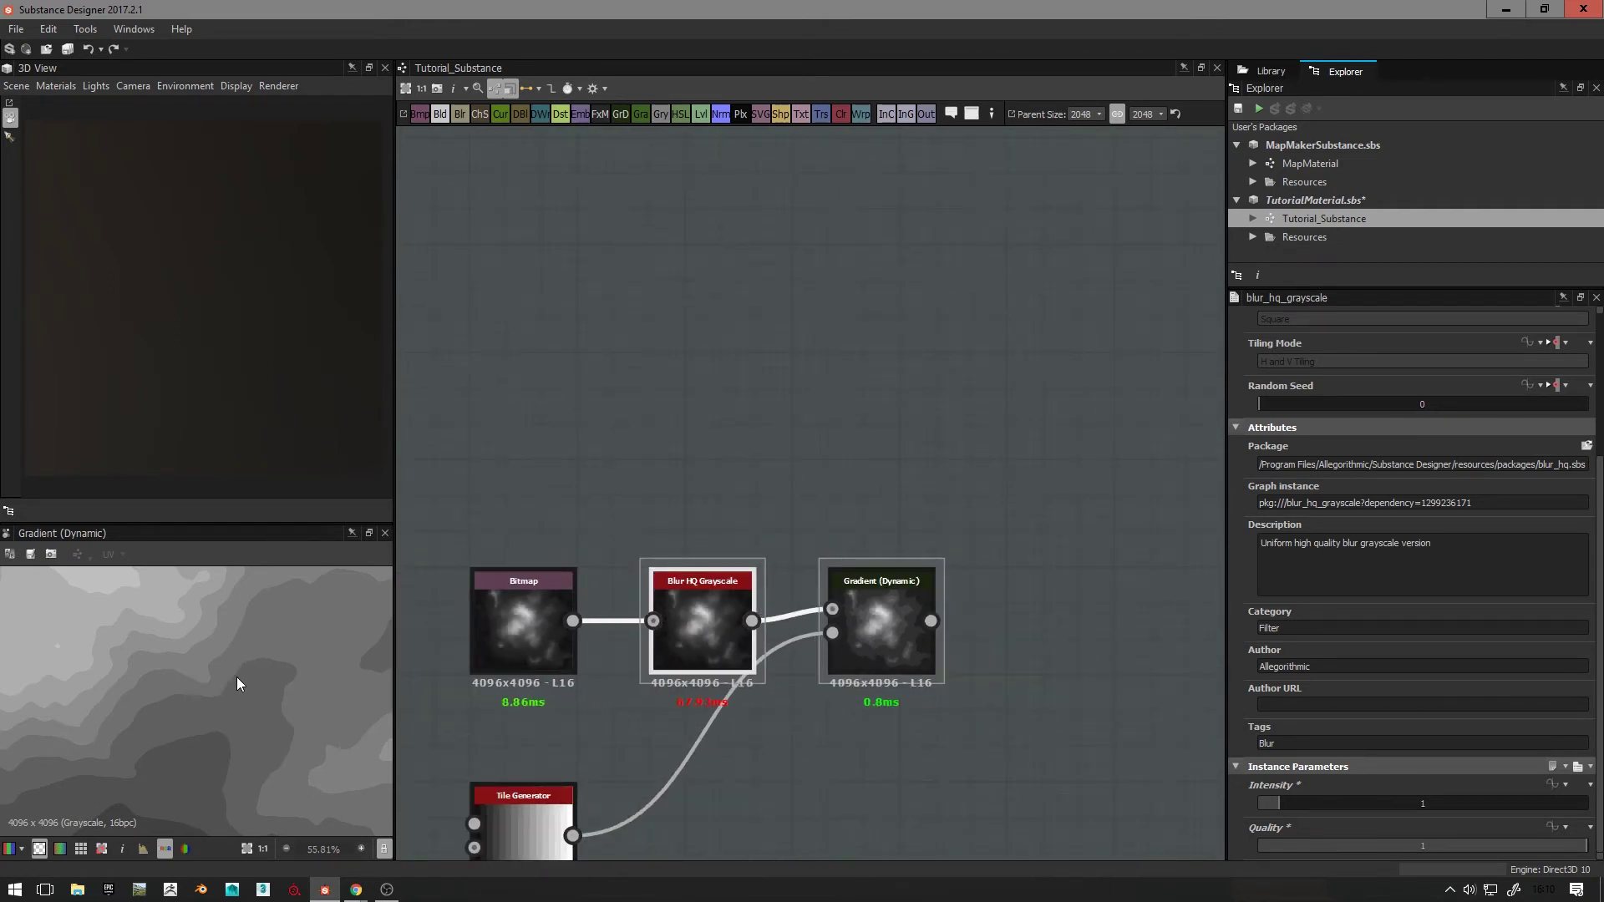
Step: Reduce the Blur HQ Grayscale node's Intensity to 0.53 and review the Gradient (Dynamic) output
scroll(656, 668, up, 1)
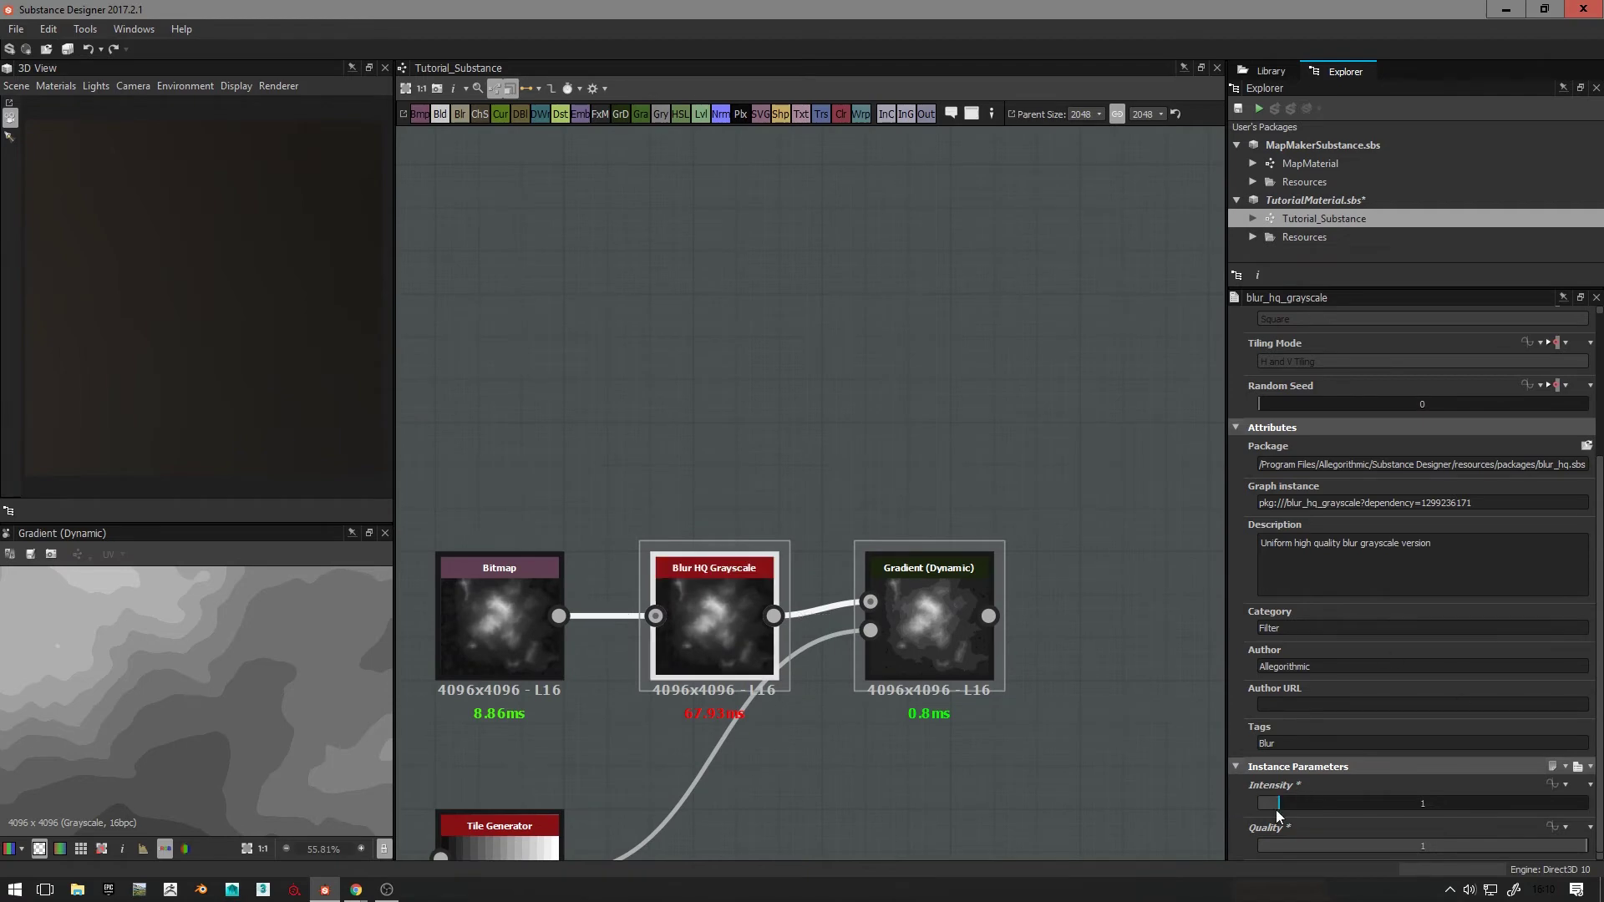
drag(1275, 802, 1270, 802)
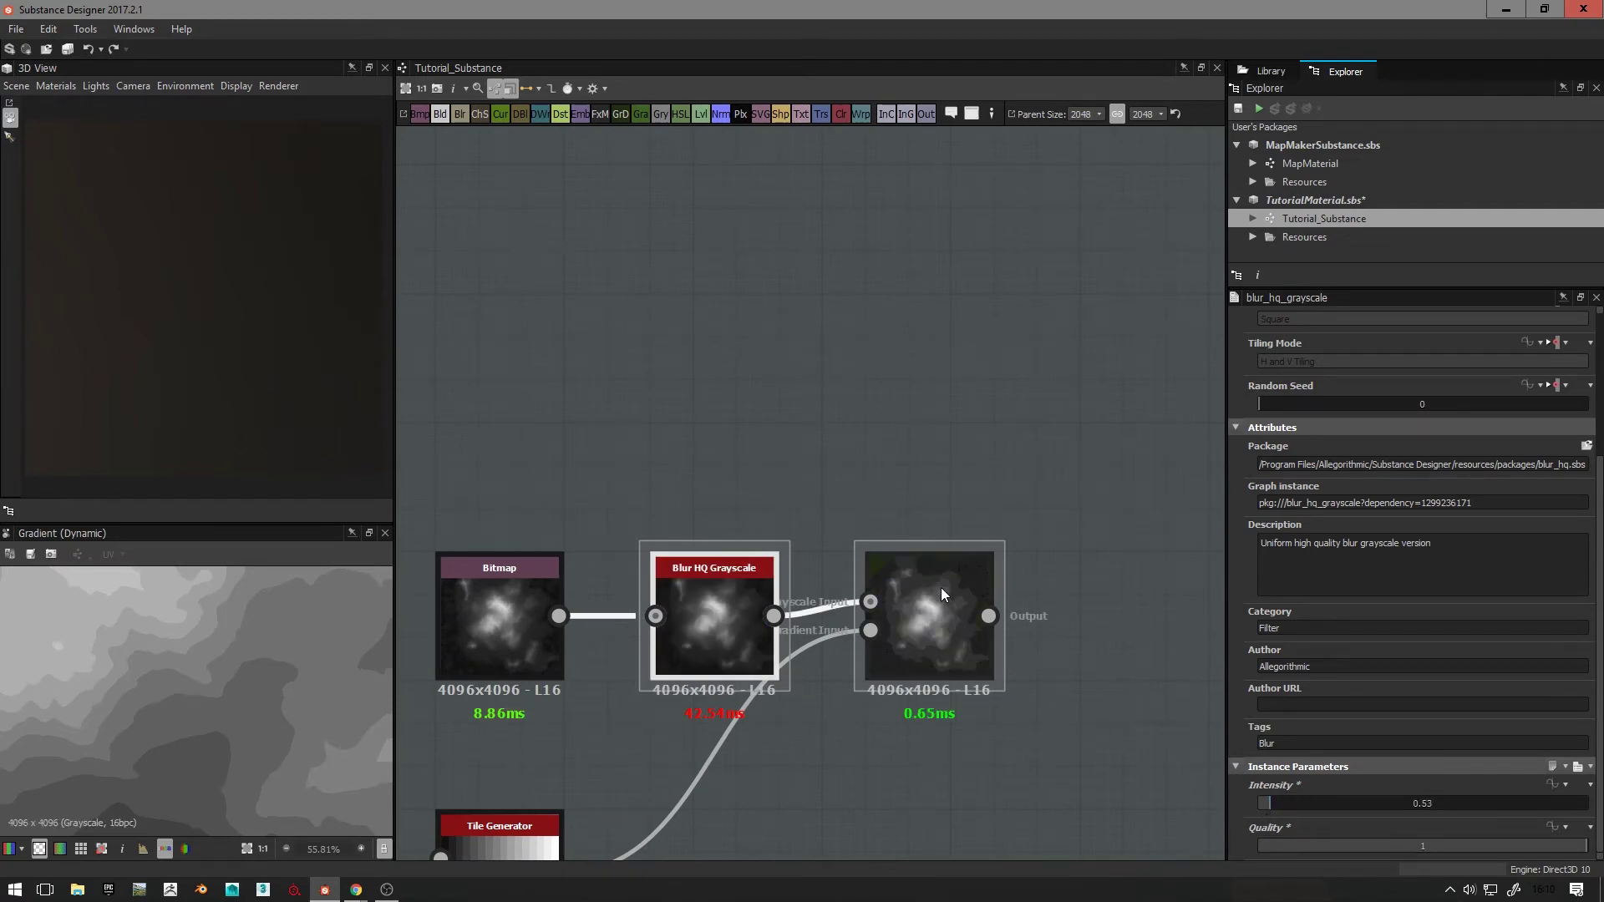
click(935, 608)
click(734, 630)
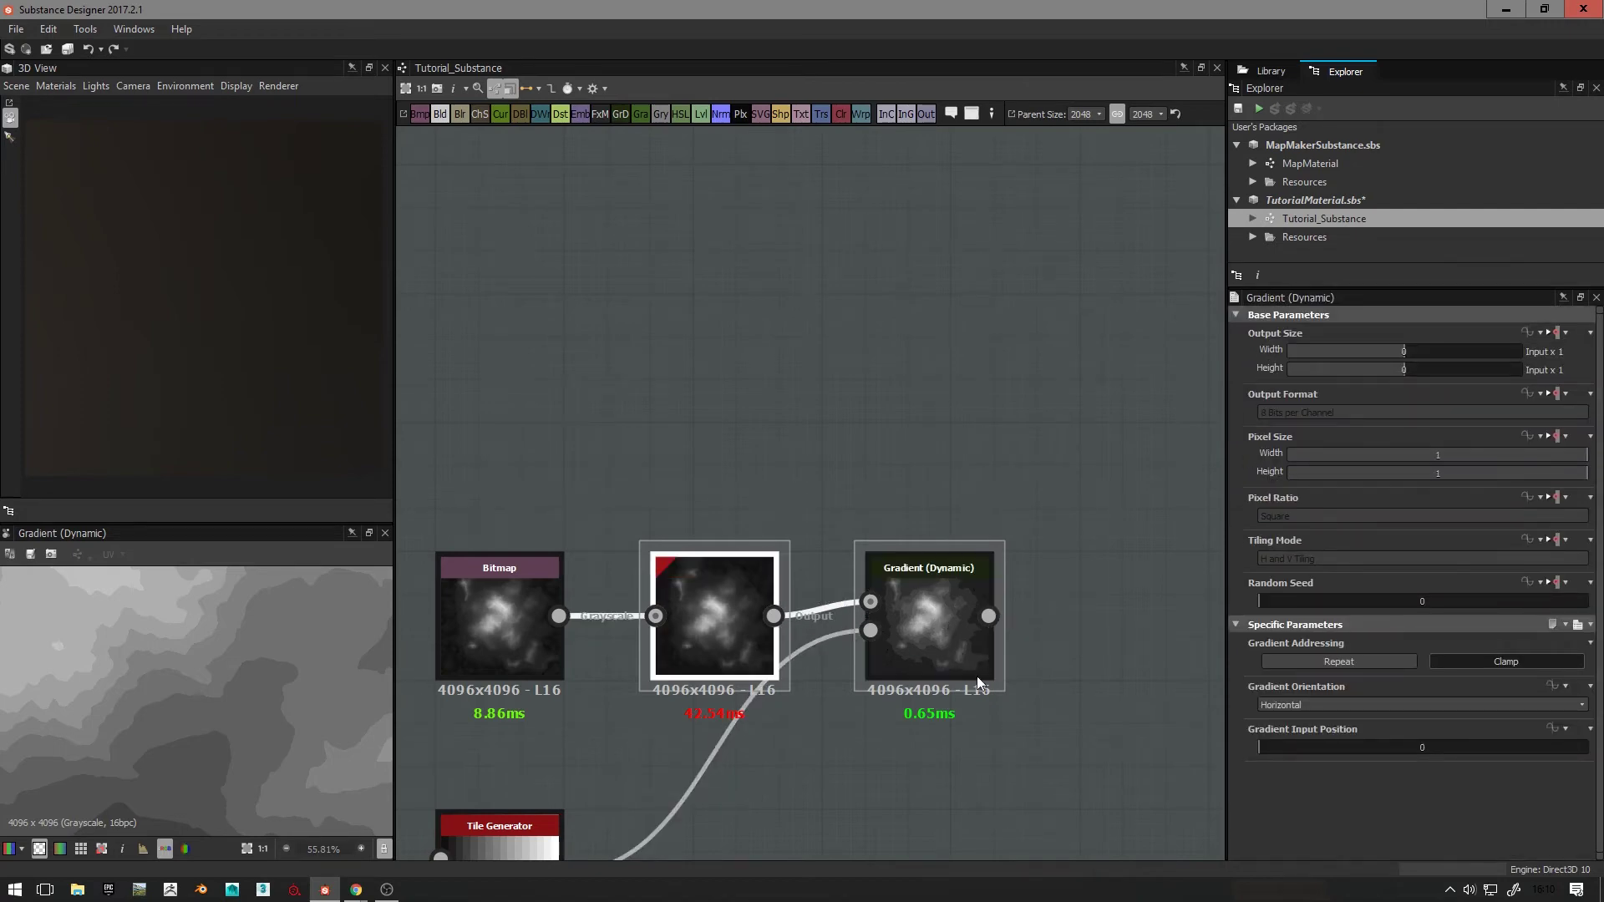
scroll(1266, 777, down, 5)
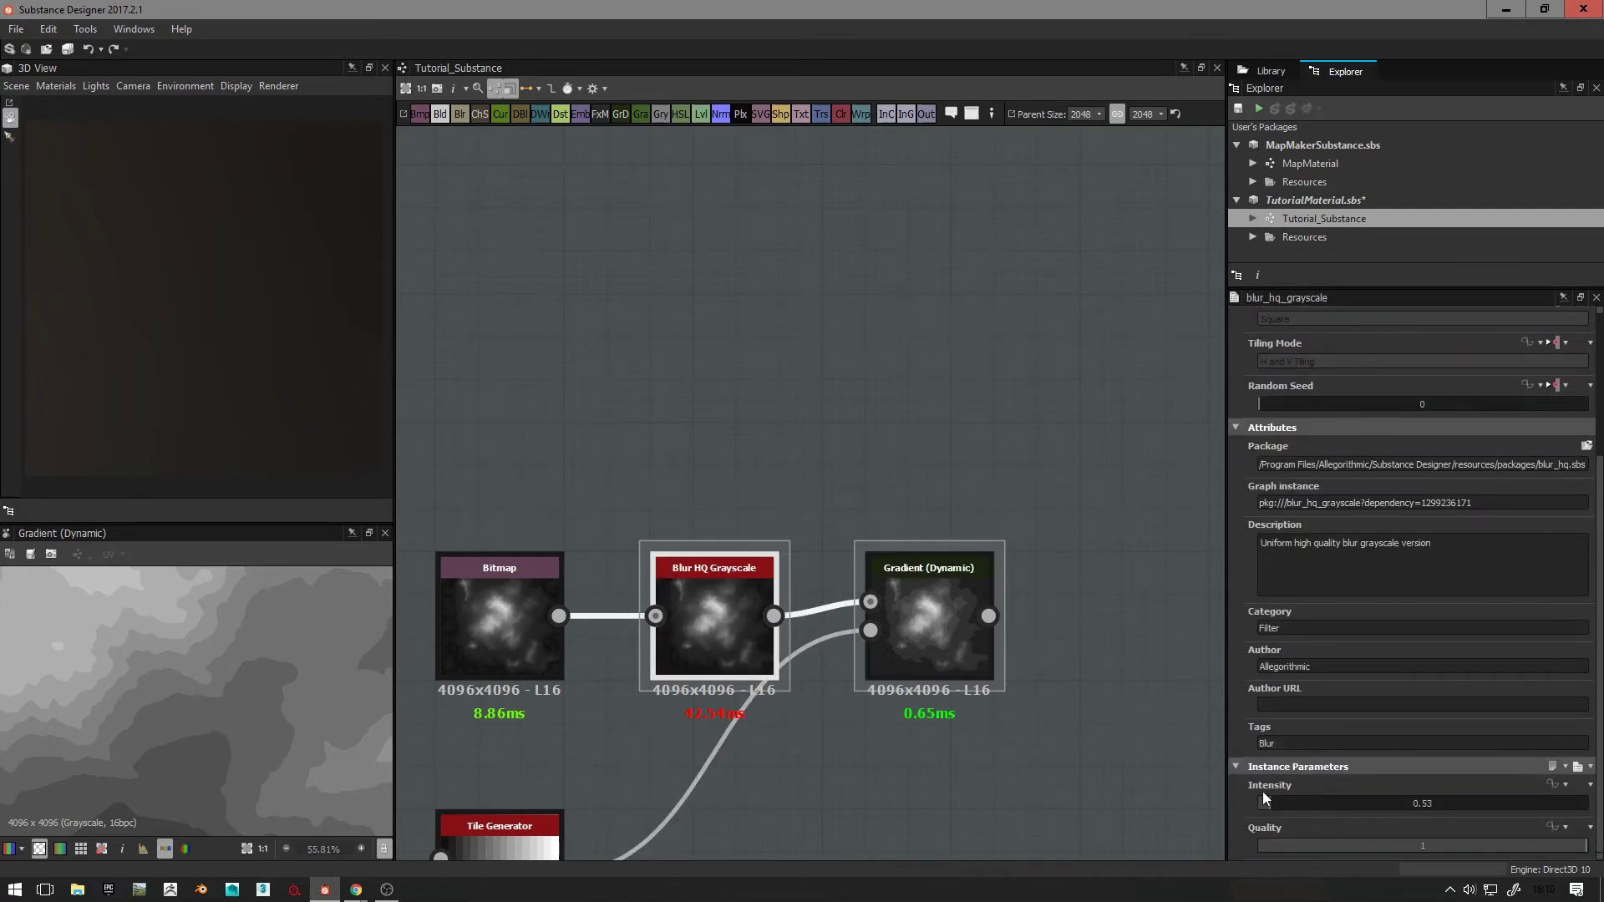
mouse_move(1263, 800)
mouse_down()
mouse_move(1256, 813)
mouse_move(1274, 807)
mouse_up()
scroll(251, 635, down, 5)
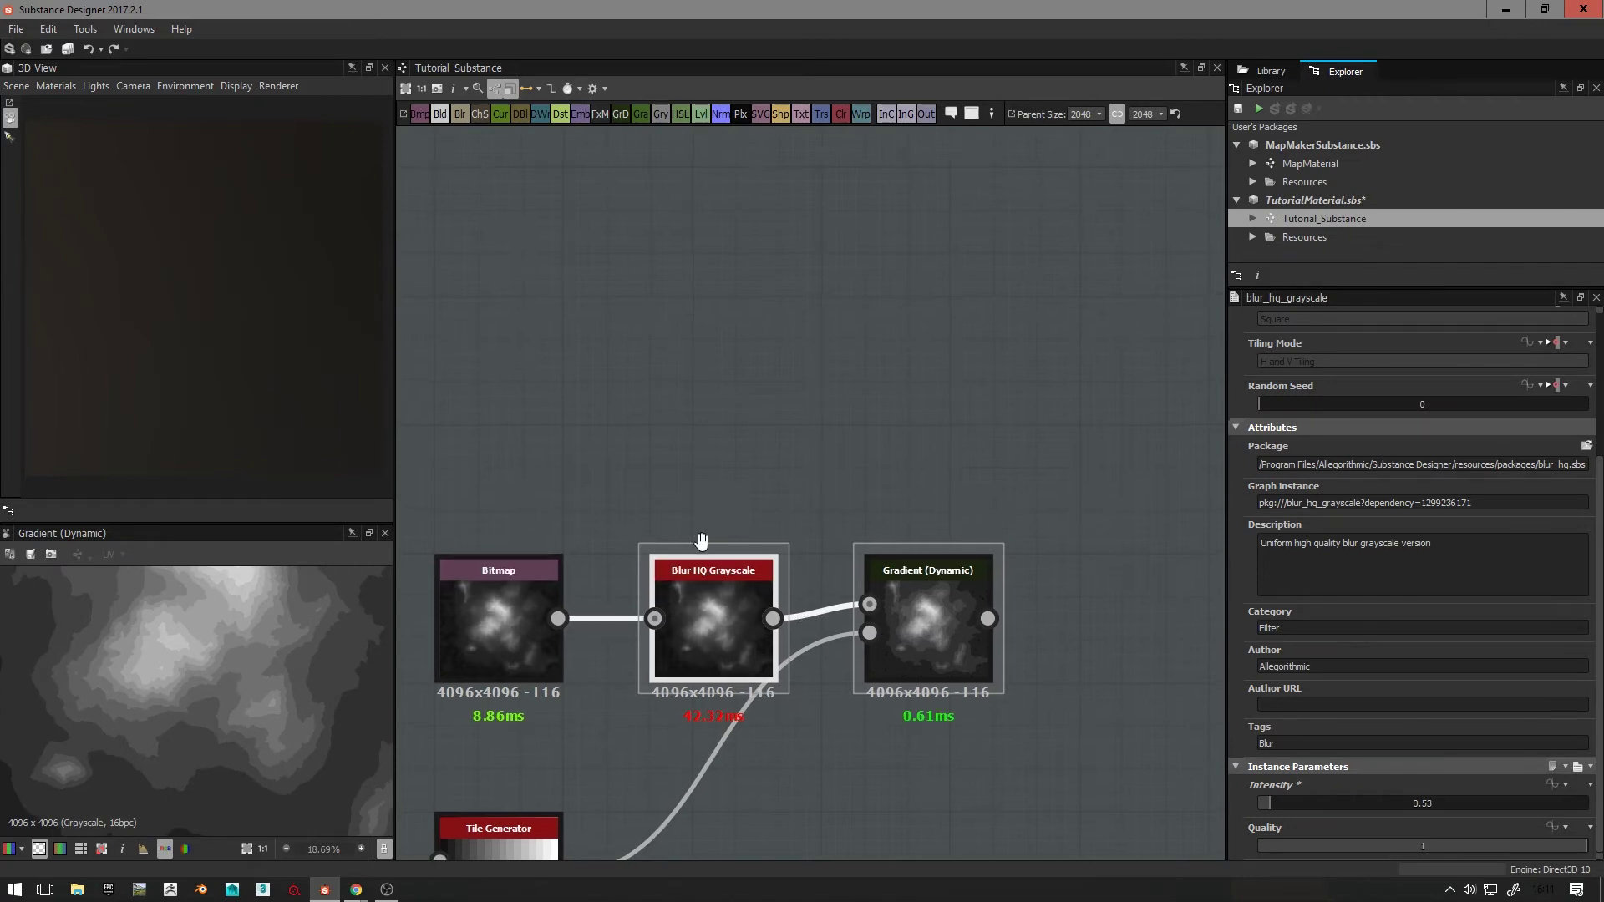
Step: Try X Amount values of 19, 32 and 20 on the Tile Generator while previewing the Gradient (Dynamic) bands
scroll(750, 589, down, 4)
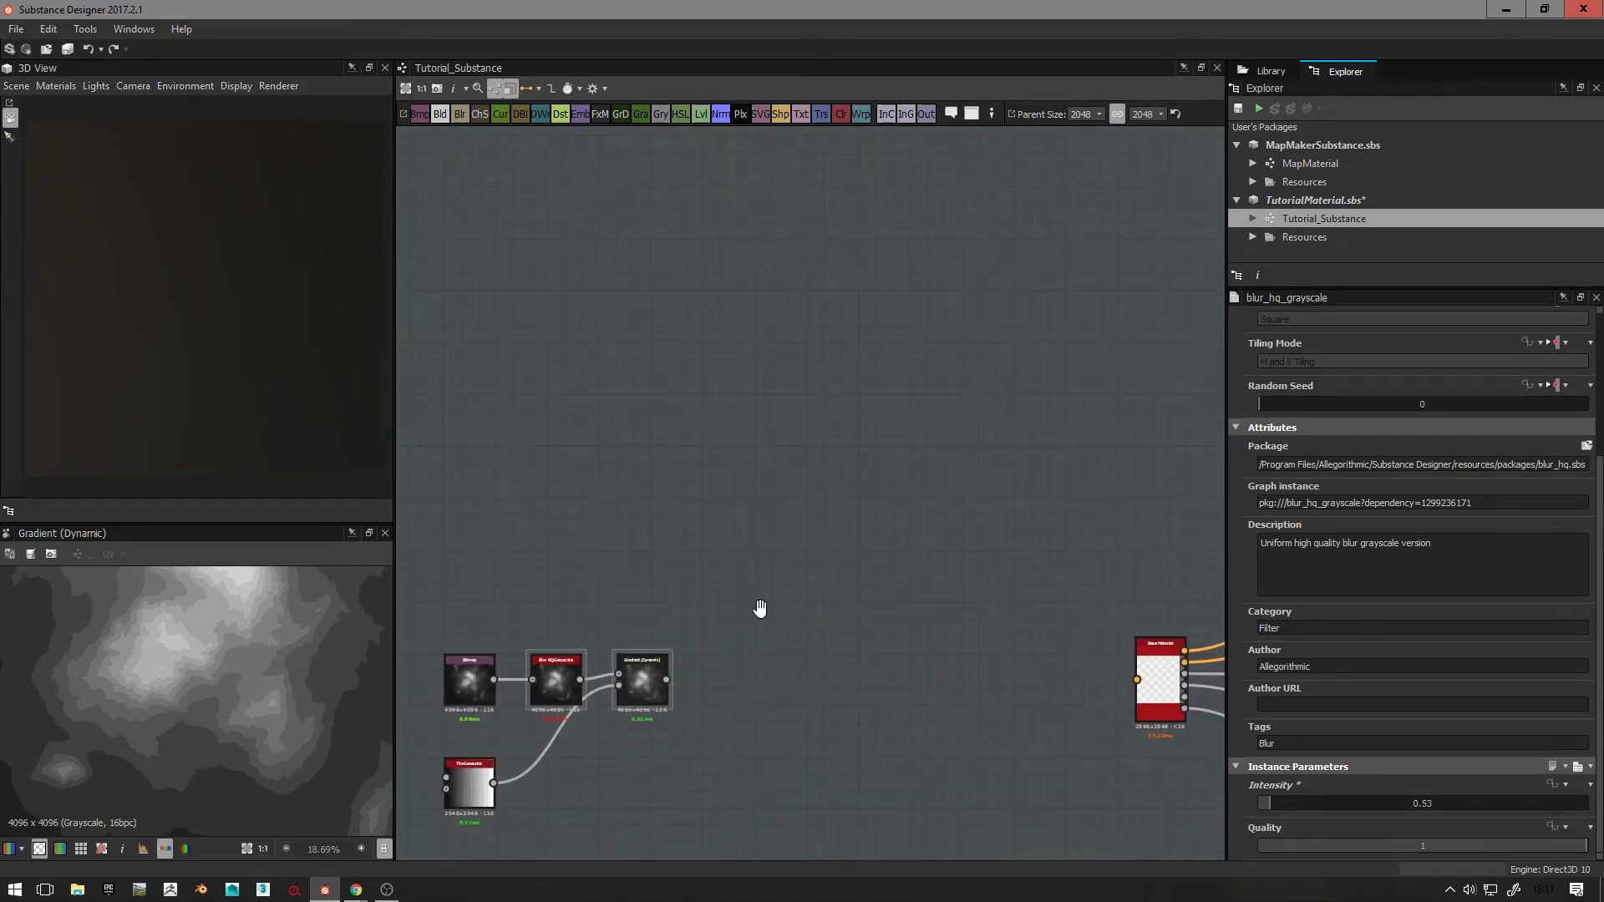
middle_drag(760, 608, 903, 504)
middle_drag(773, 577, 659, 666)
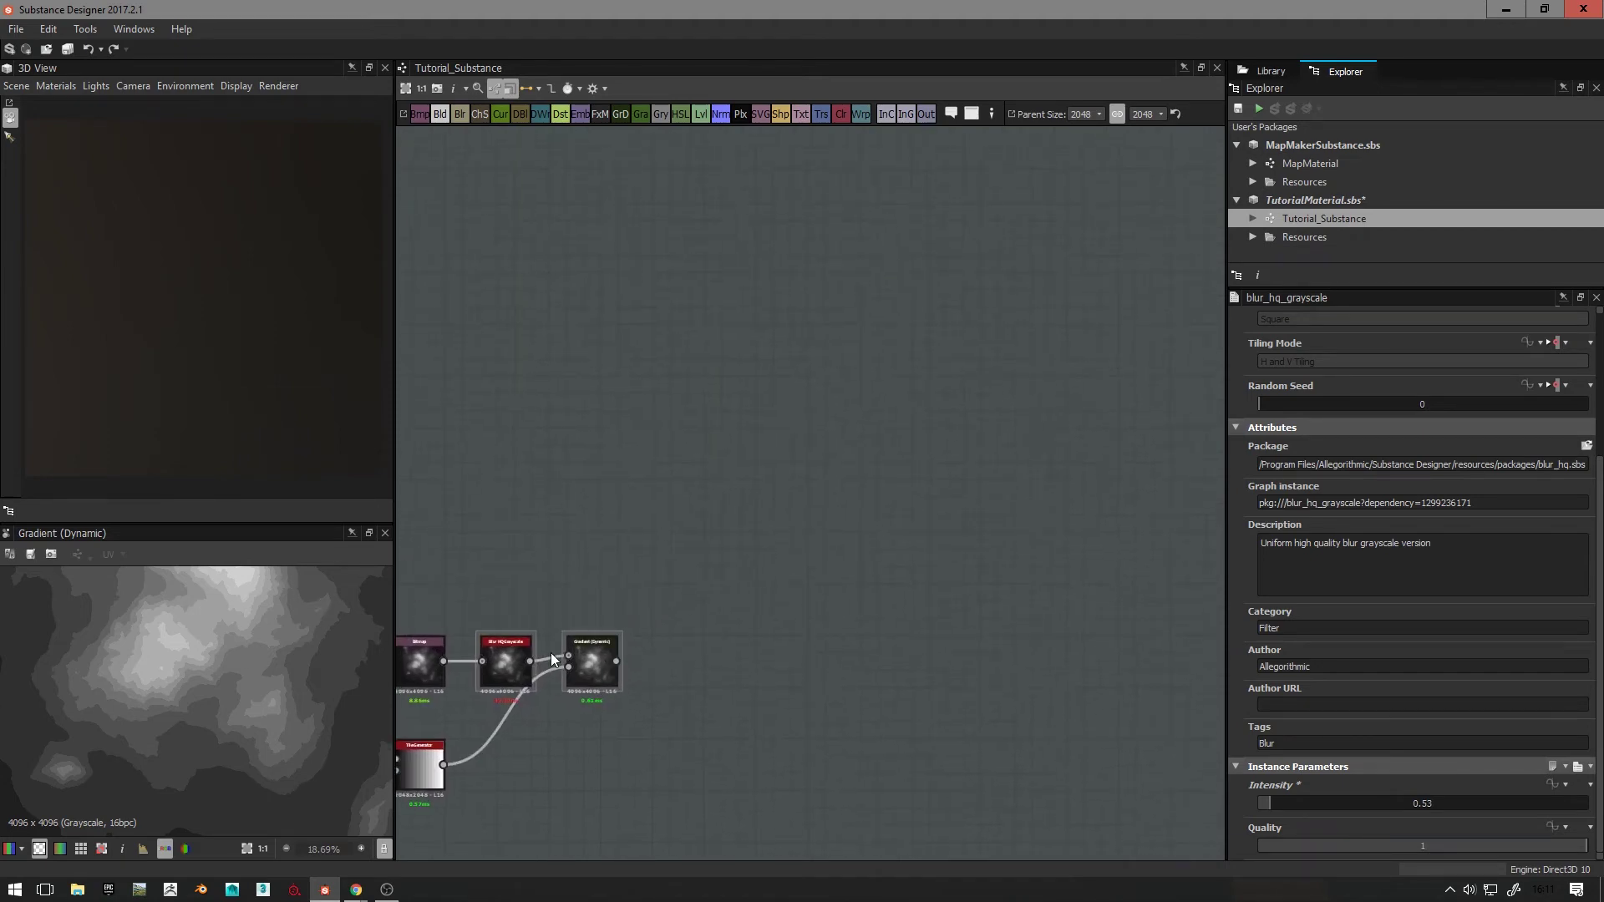
scroll(550, 653, up, 3)
middle_drag(481, 747, 565, 672)
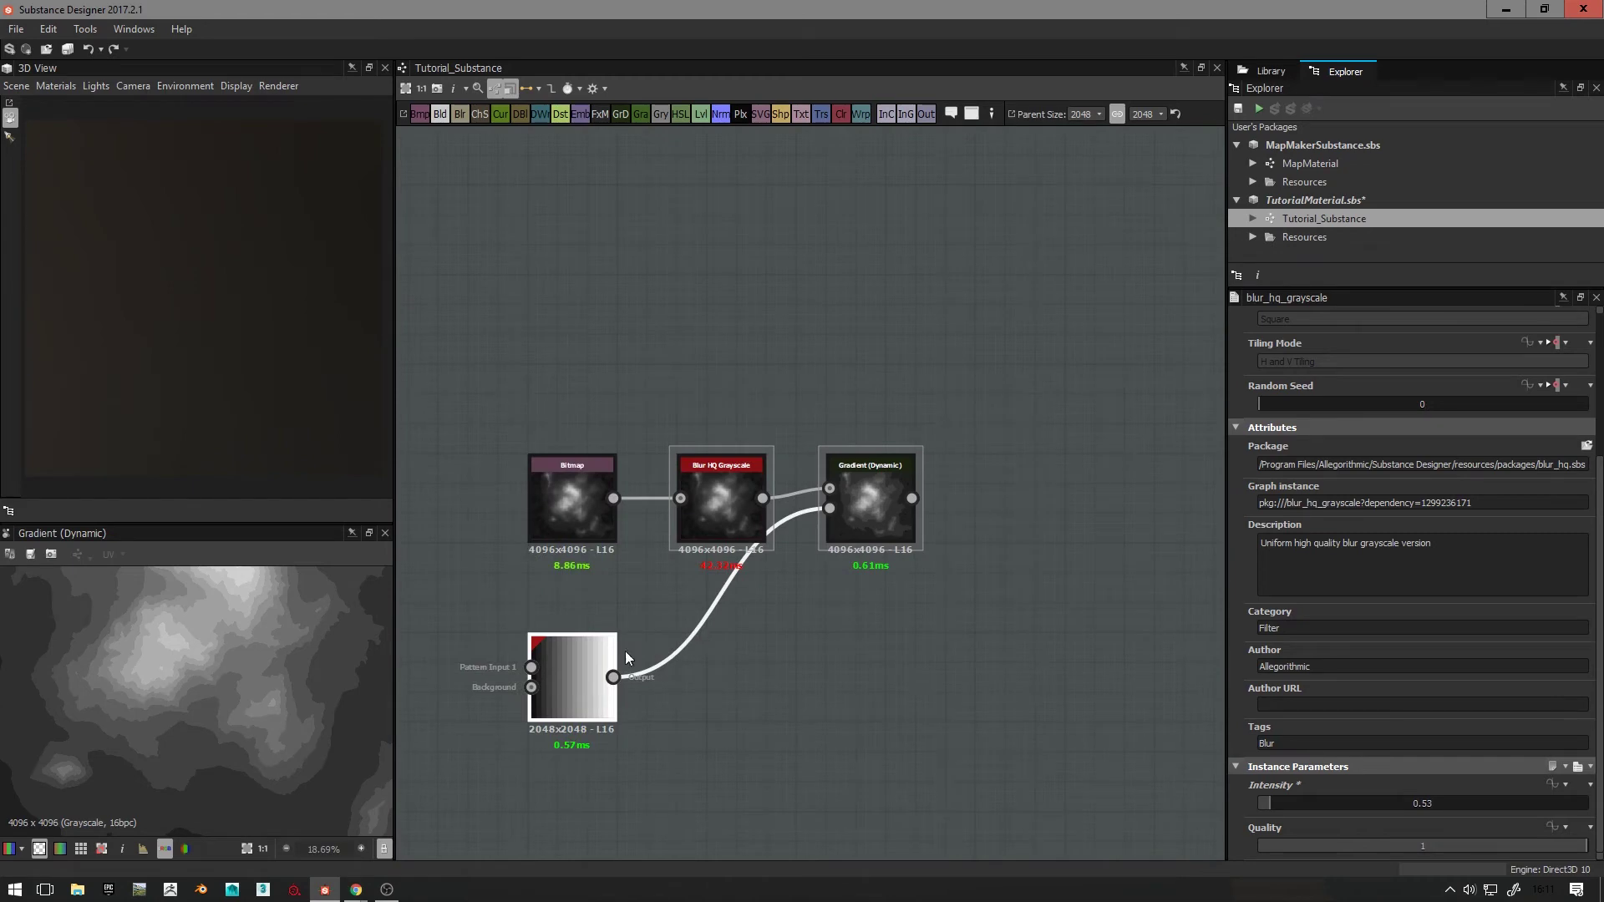
click(550, 649)
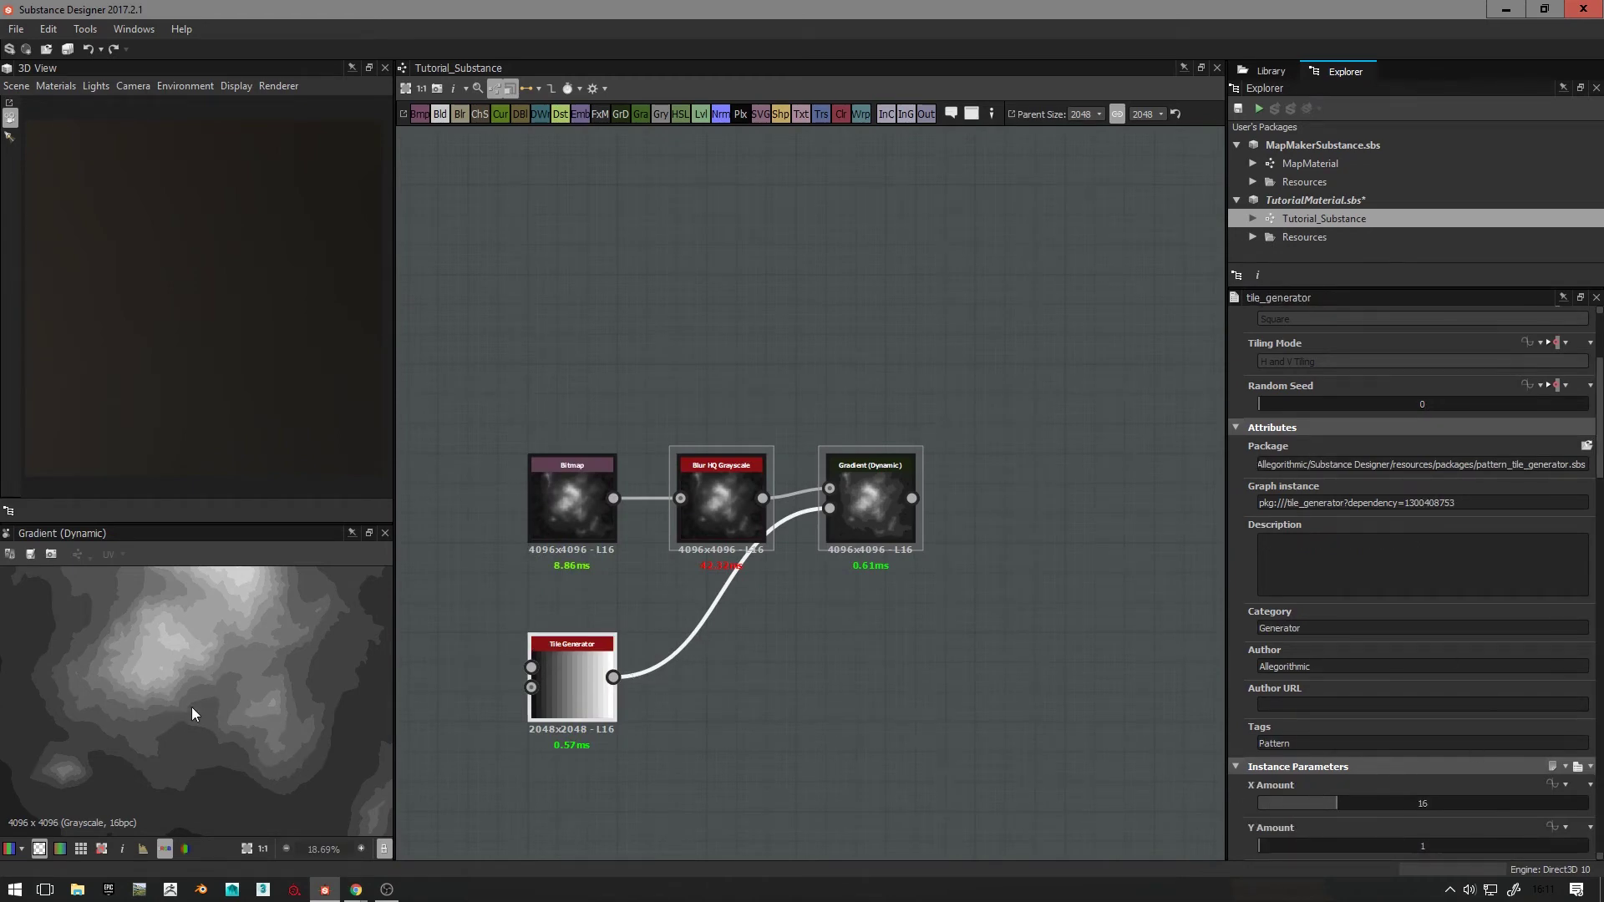
scroll(192, 714, up, 1)
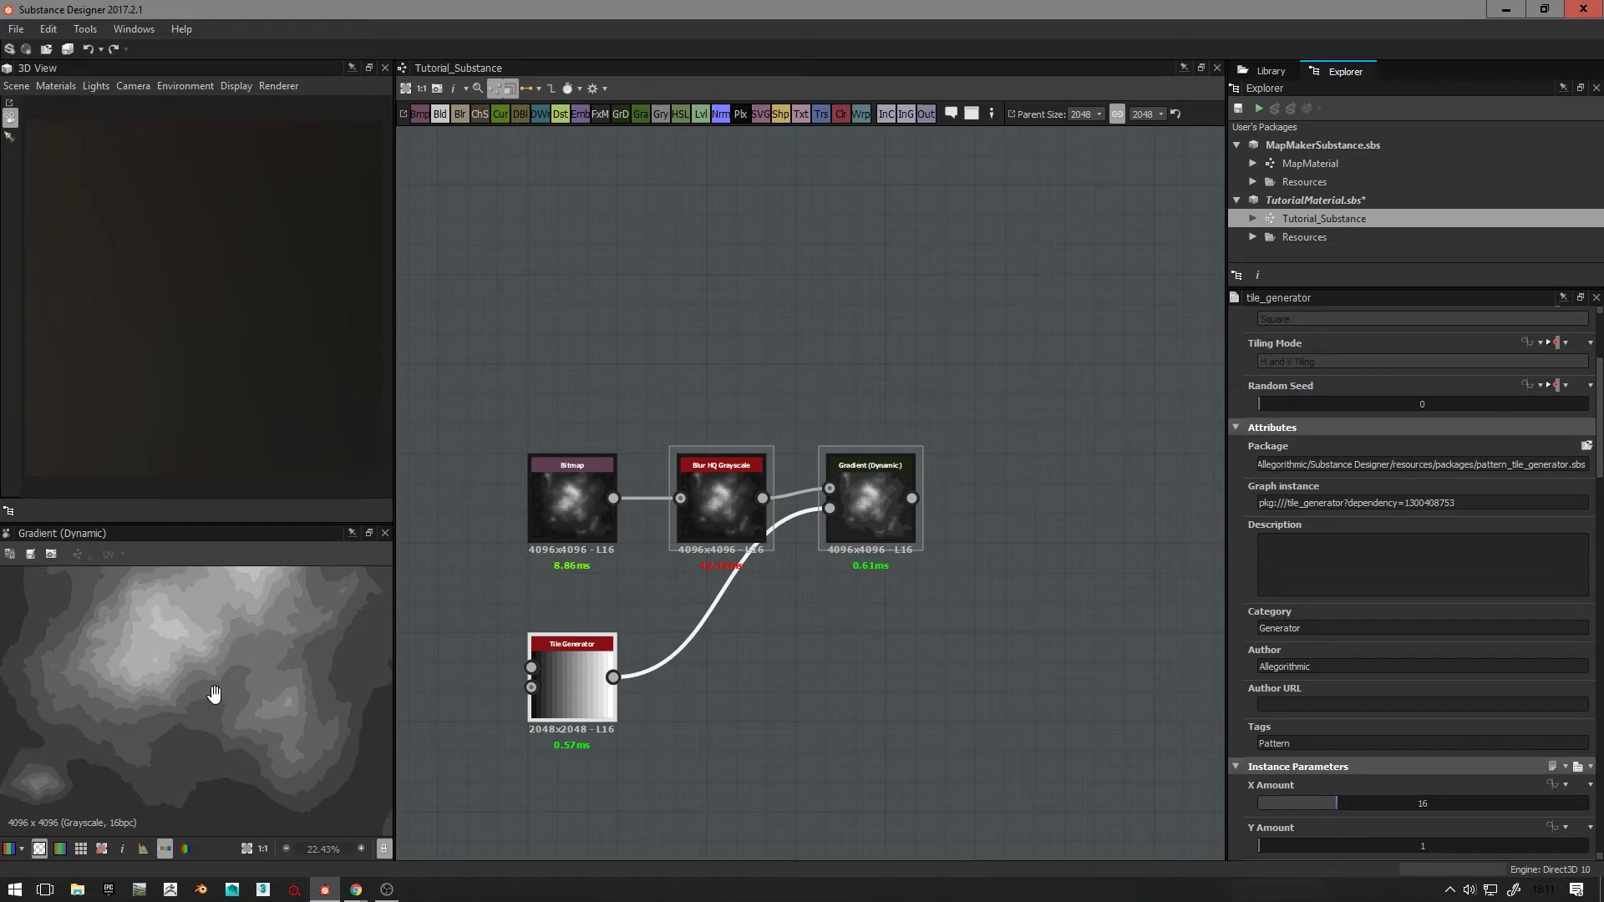
middle_drag(214, 695, 230, 804)
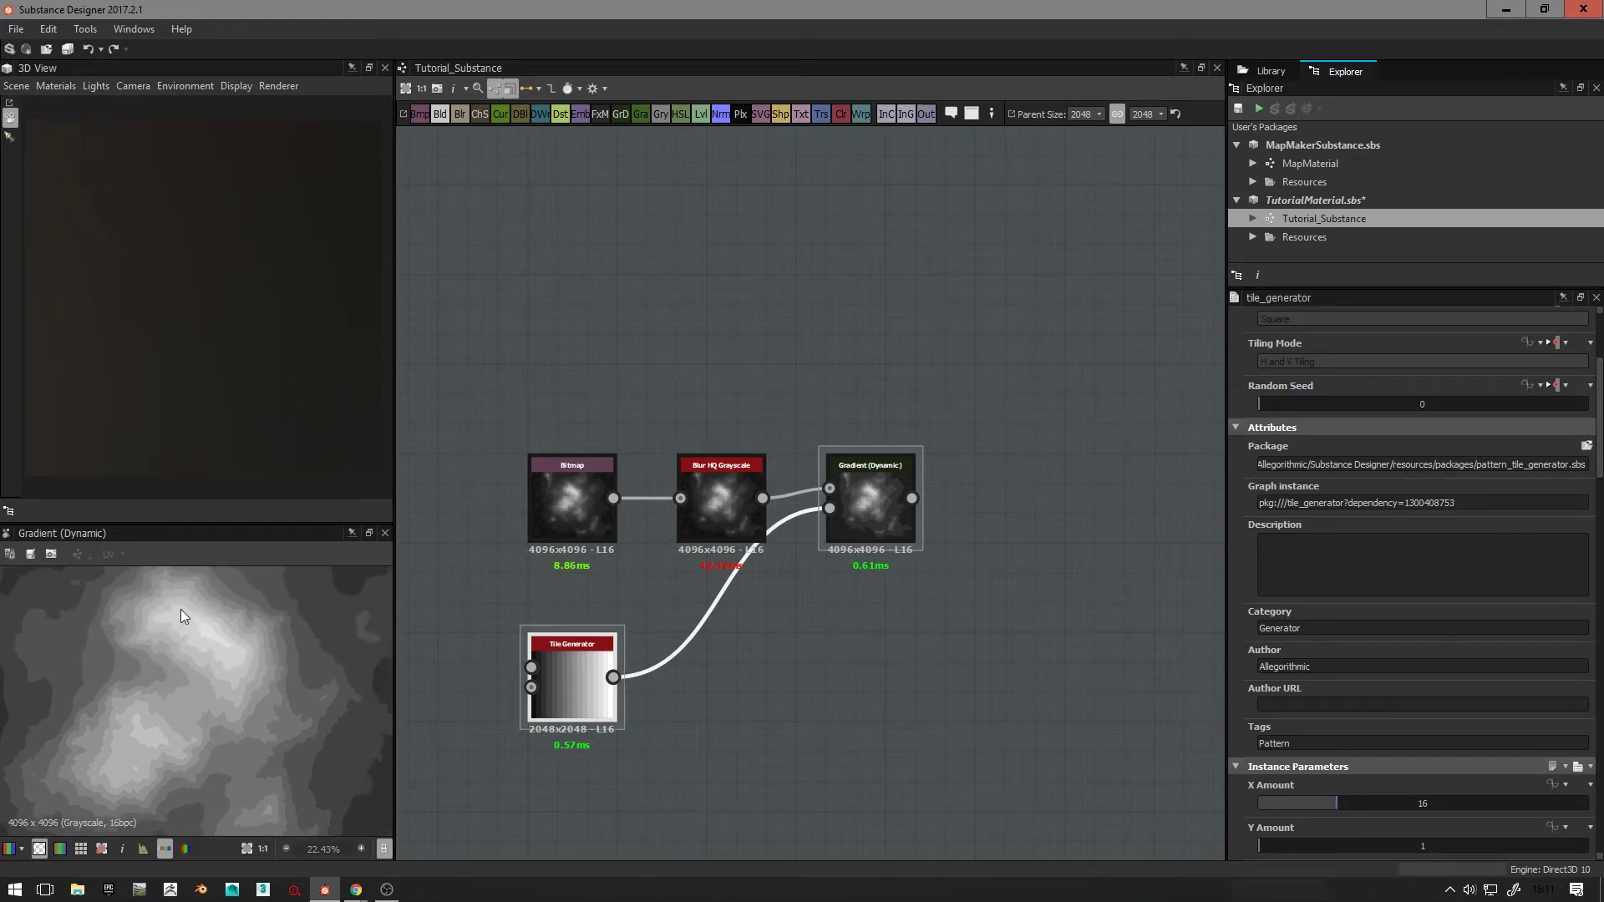
click(1352, 802)
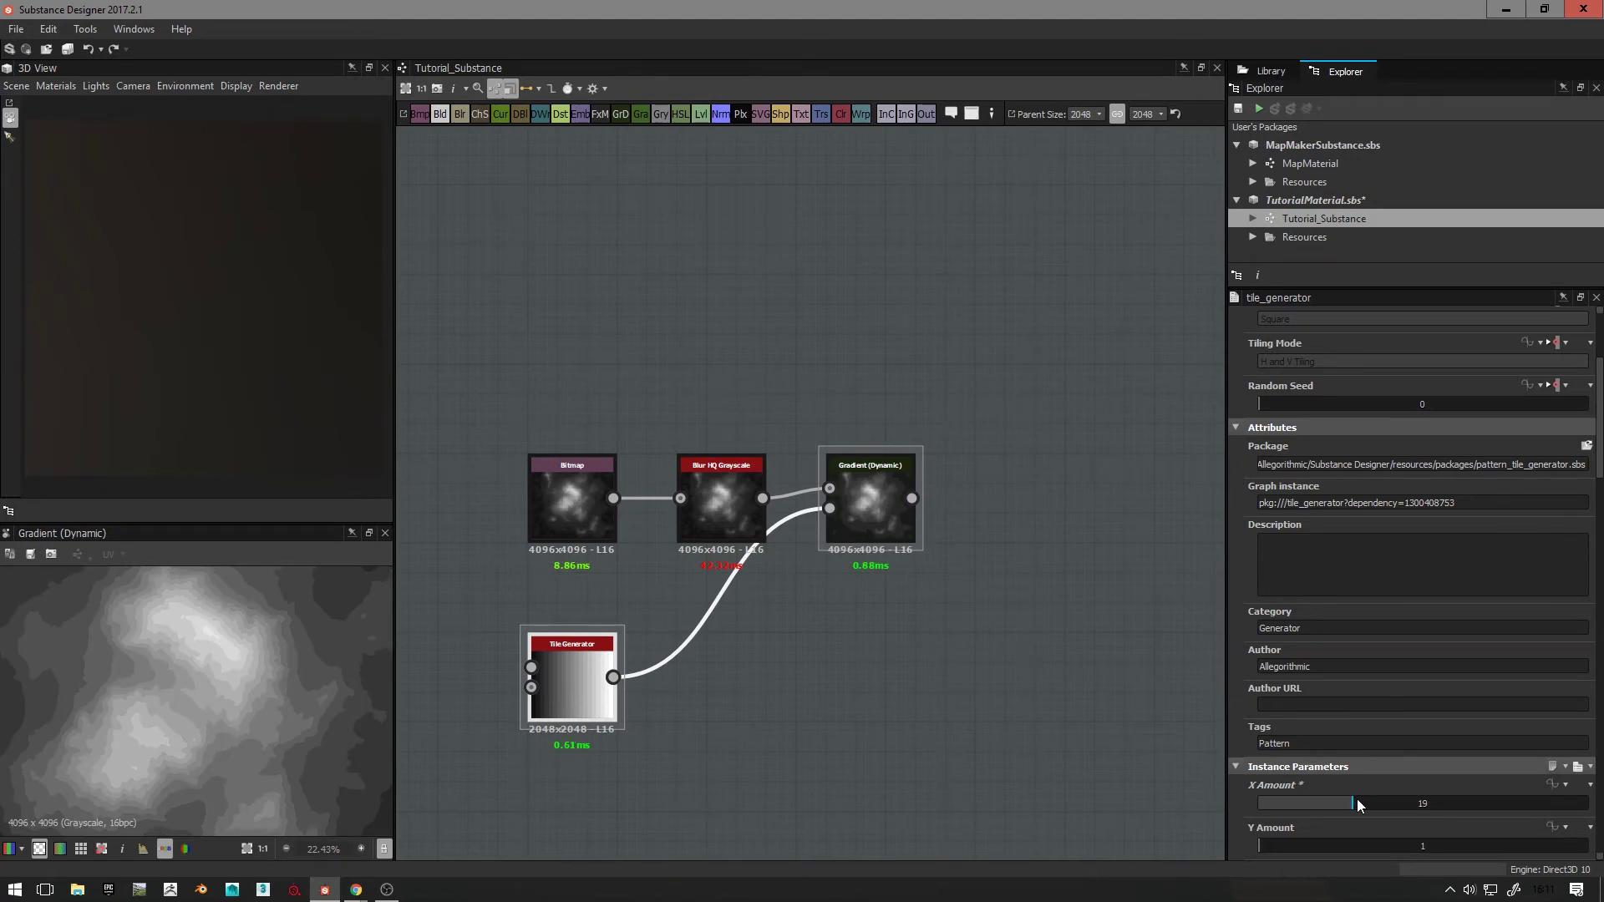
click(1420, 803)
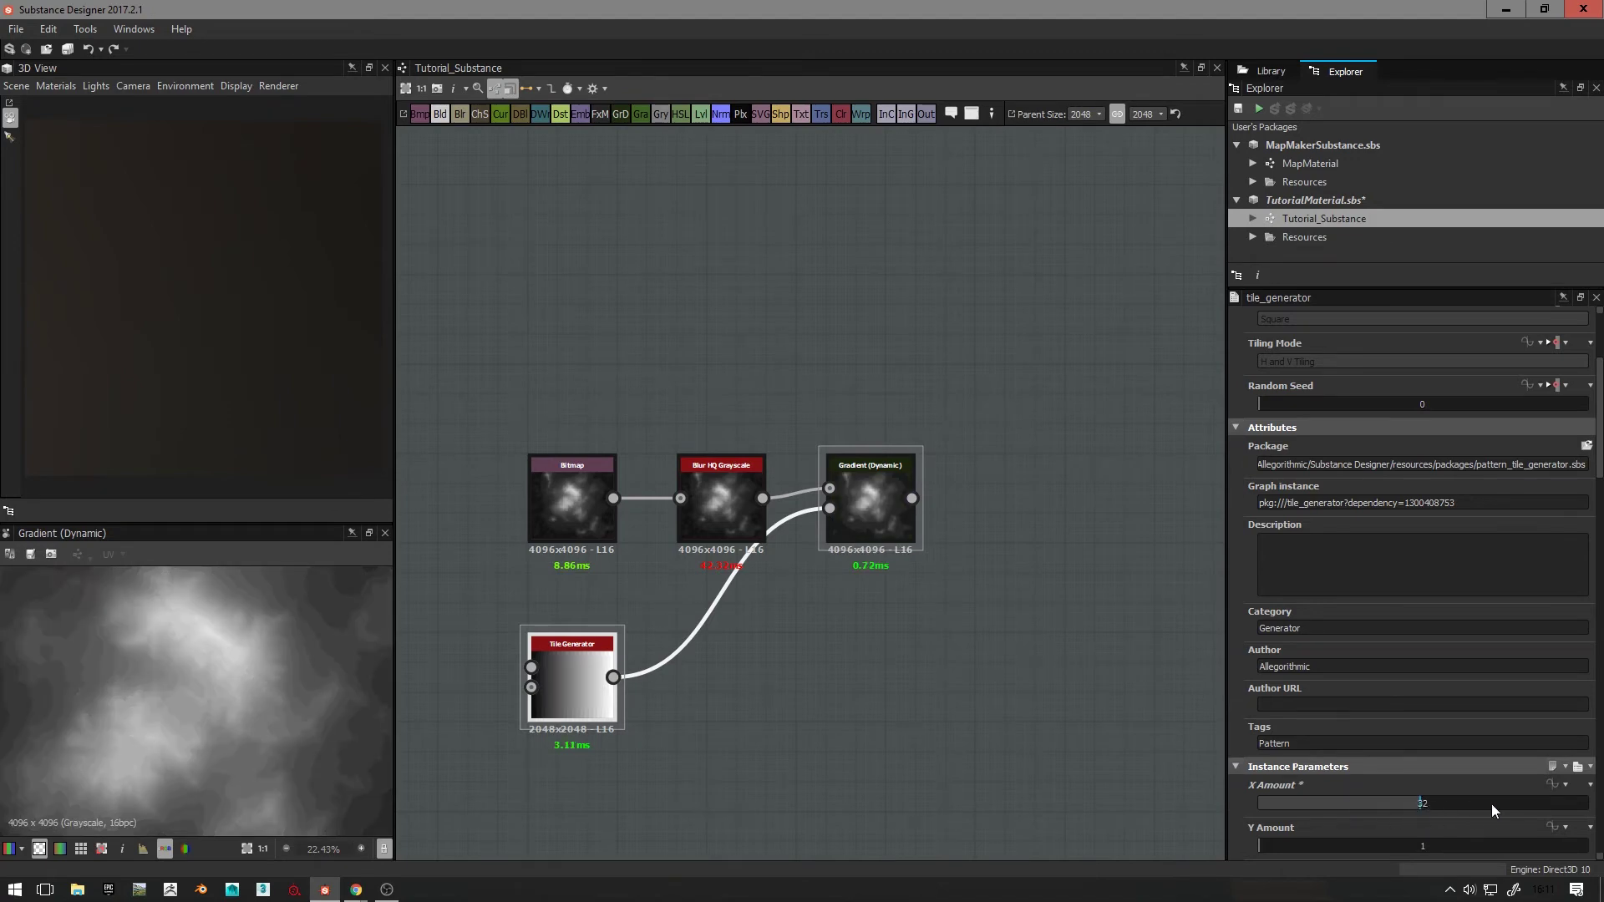
click(1350, 804)
click(1357, 804)
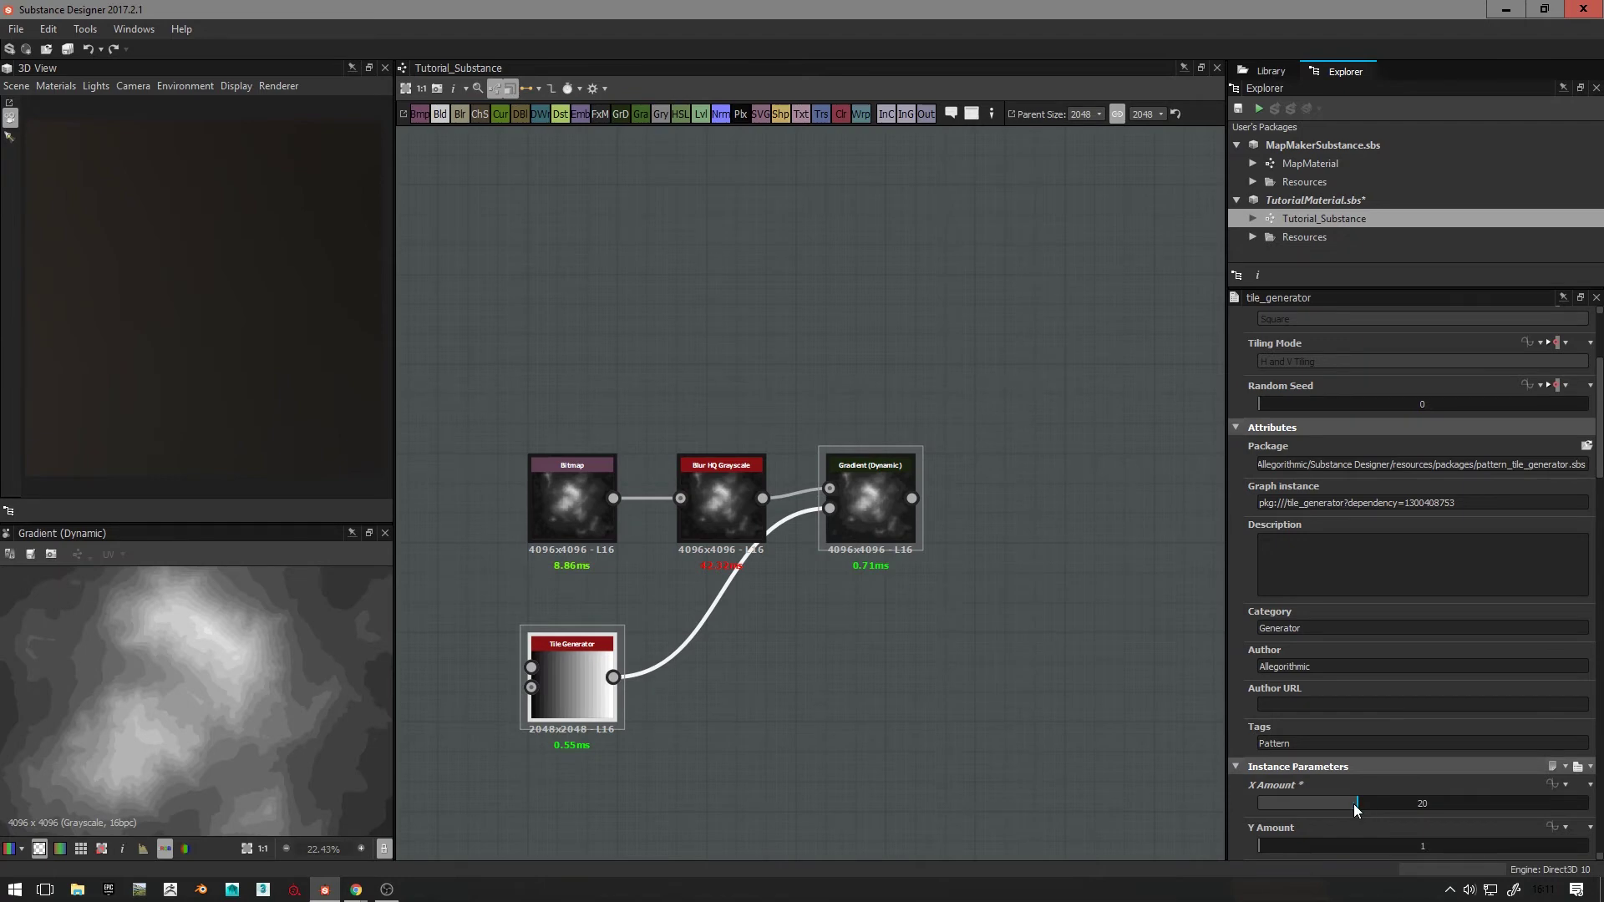
Step: Set the Tile Generator's X Amount to 16
click(1319, 804)
double_click(1344, 805)
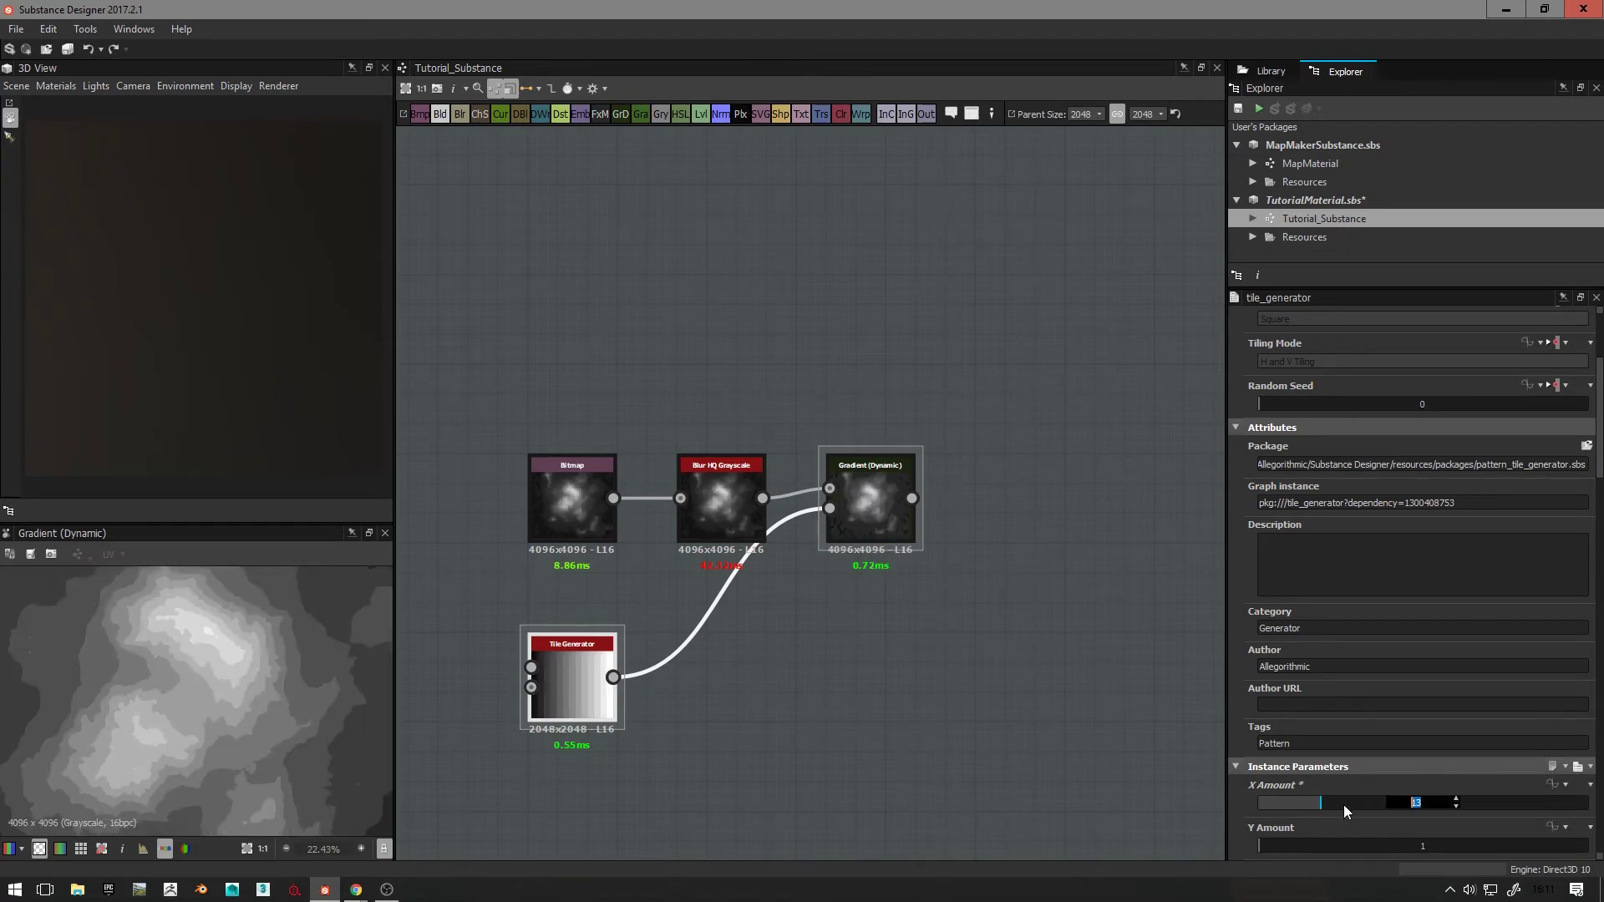
text(16)
key(Return)
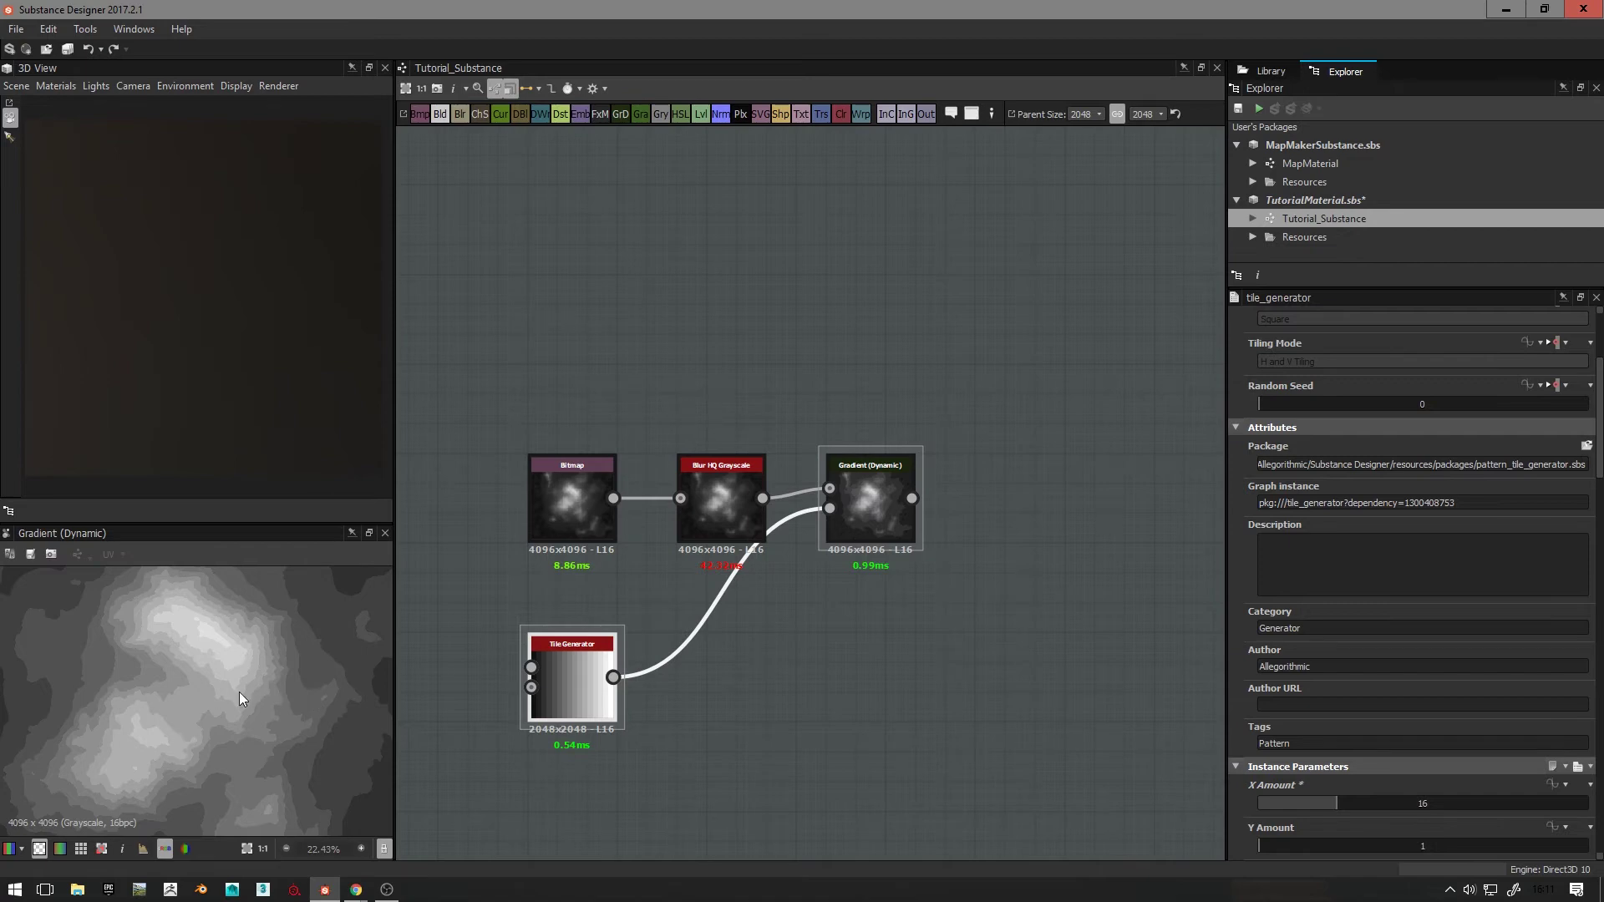
Step: Examine the contour bands in the Gradient (Dynamic) output, both as a whole and up close
scroll(239, 691, down, 5)
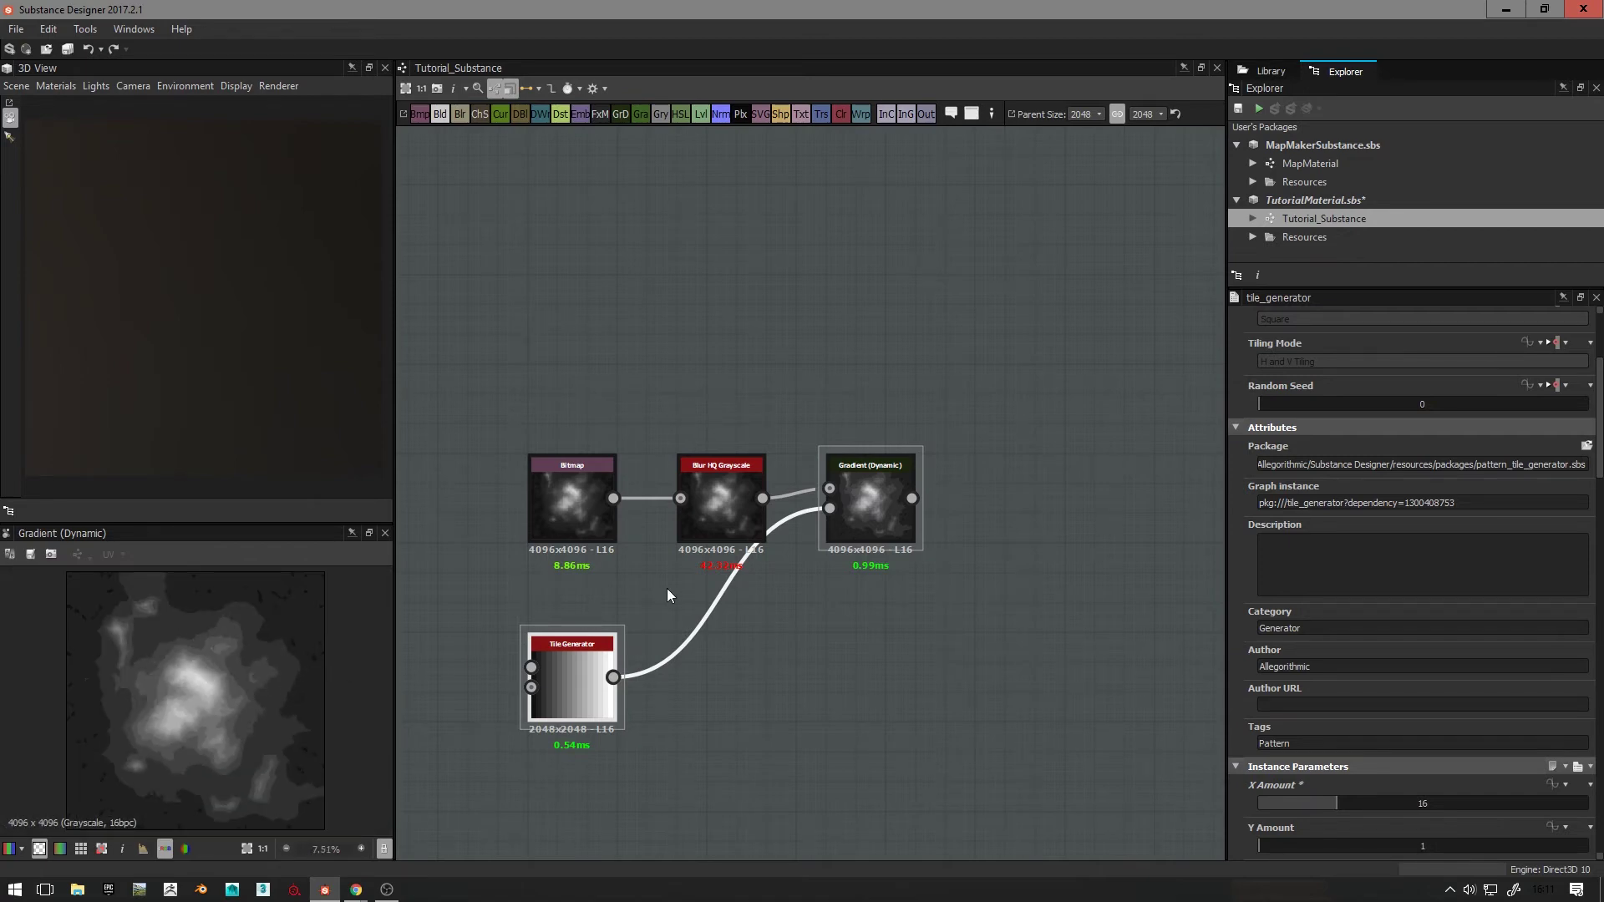
middle_drag(668, 589, 562, 577)
middle_drag(826, 534, 645, 585)
middle_drag(777, 501, 695, 500)
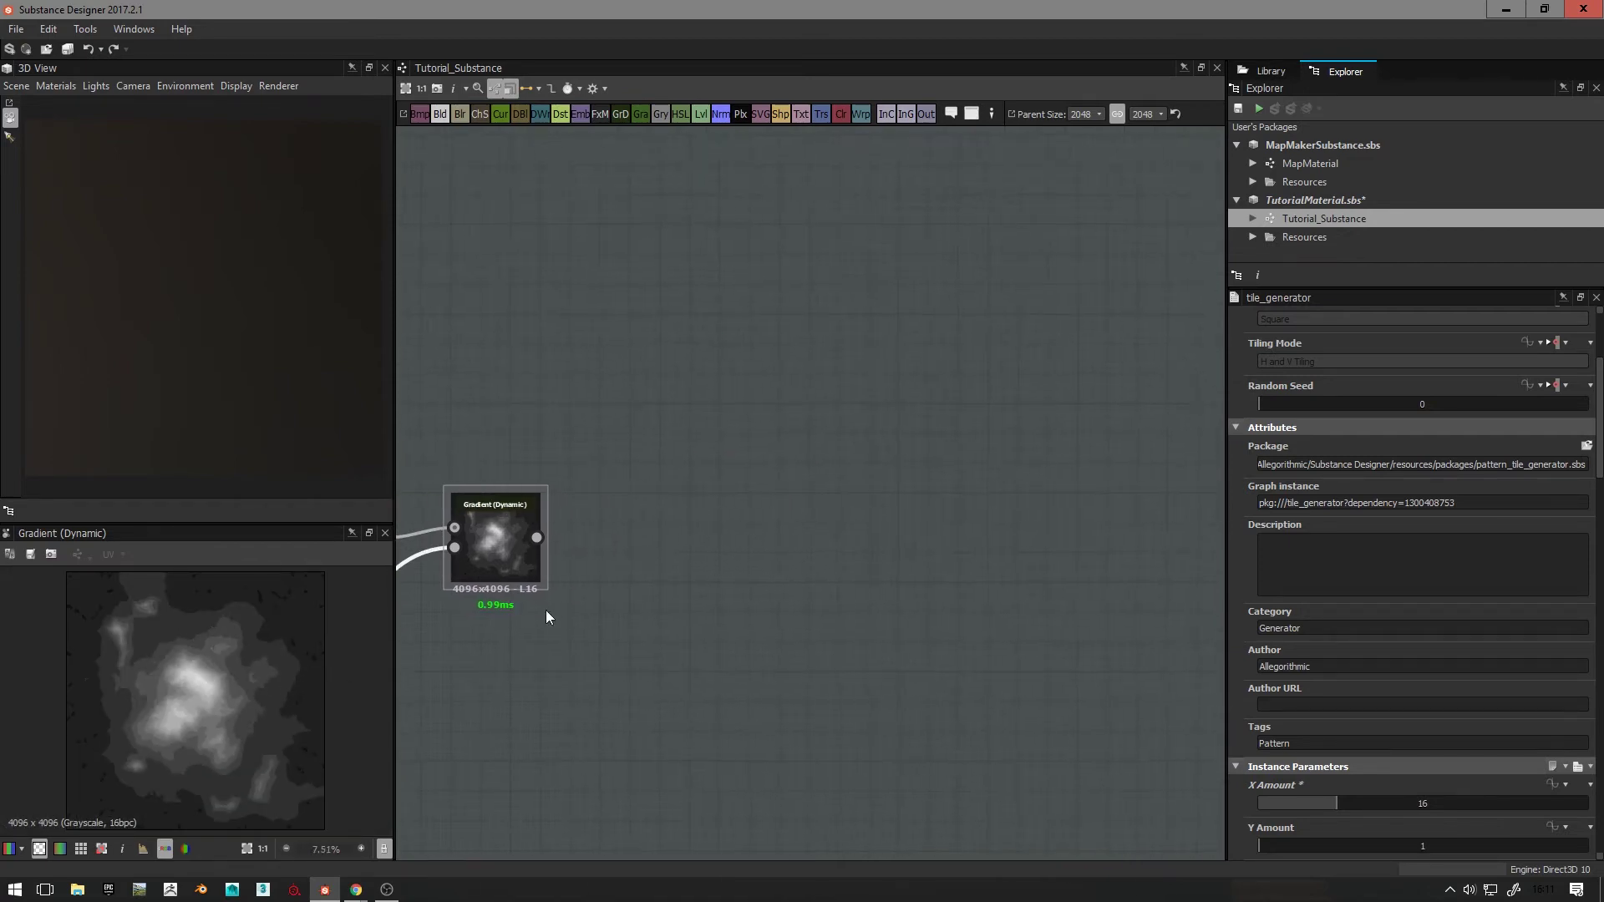
middle_drag(619, 538, 585, 611)
scroll(266, 649, up, 5)
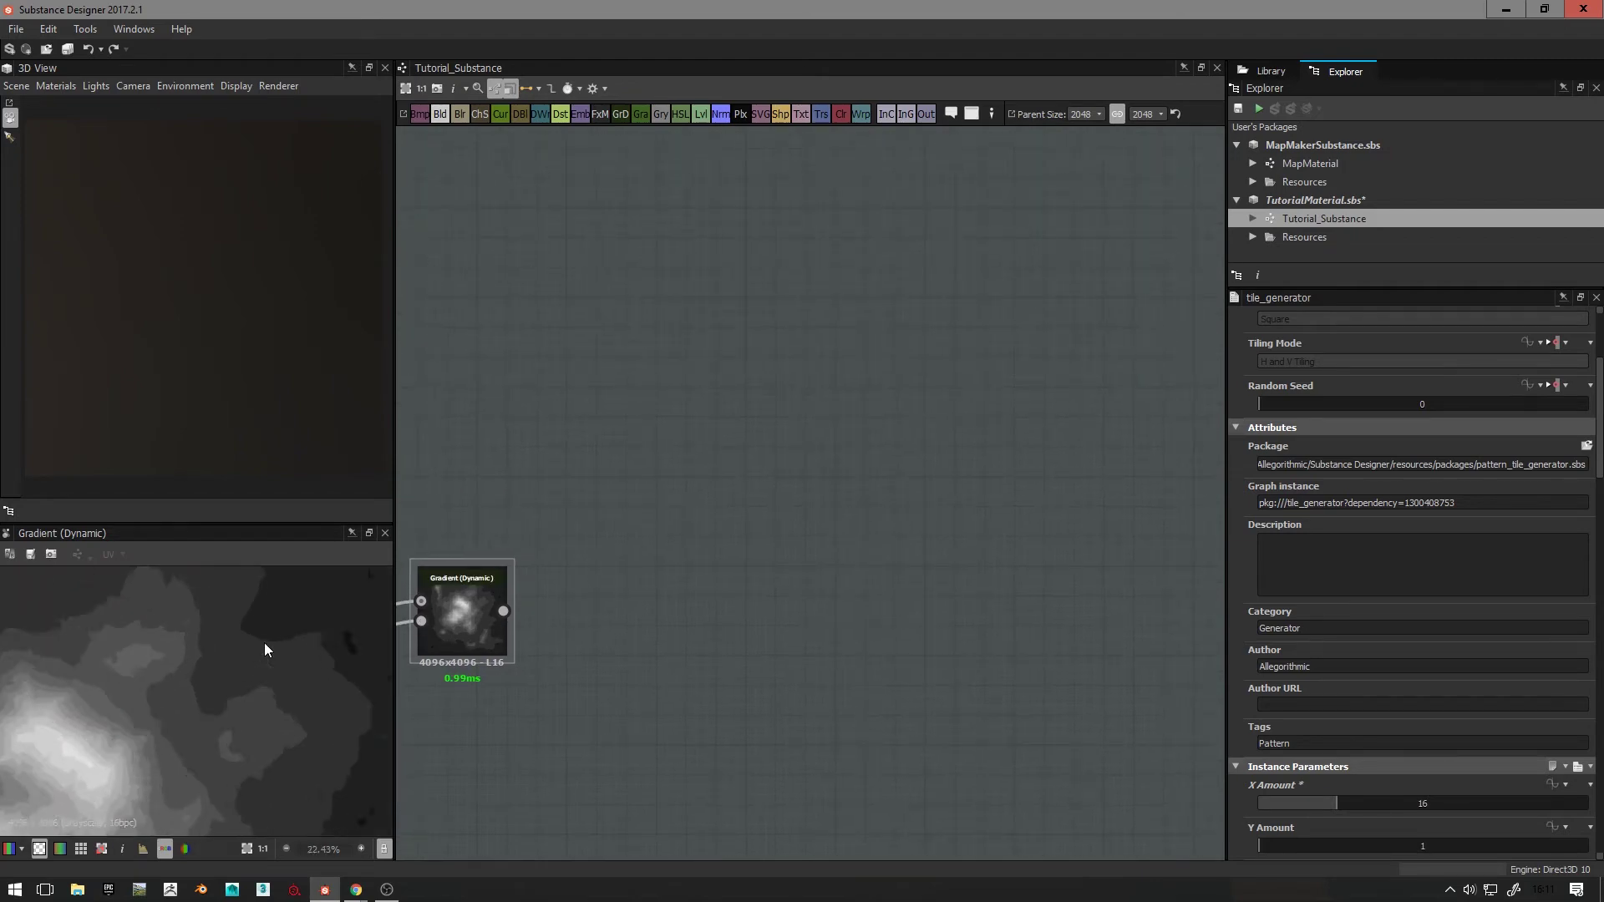
scroll(266, 649, up, 4)
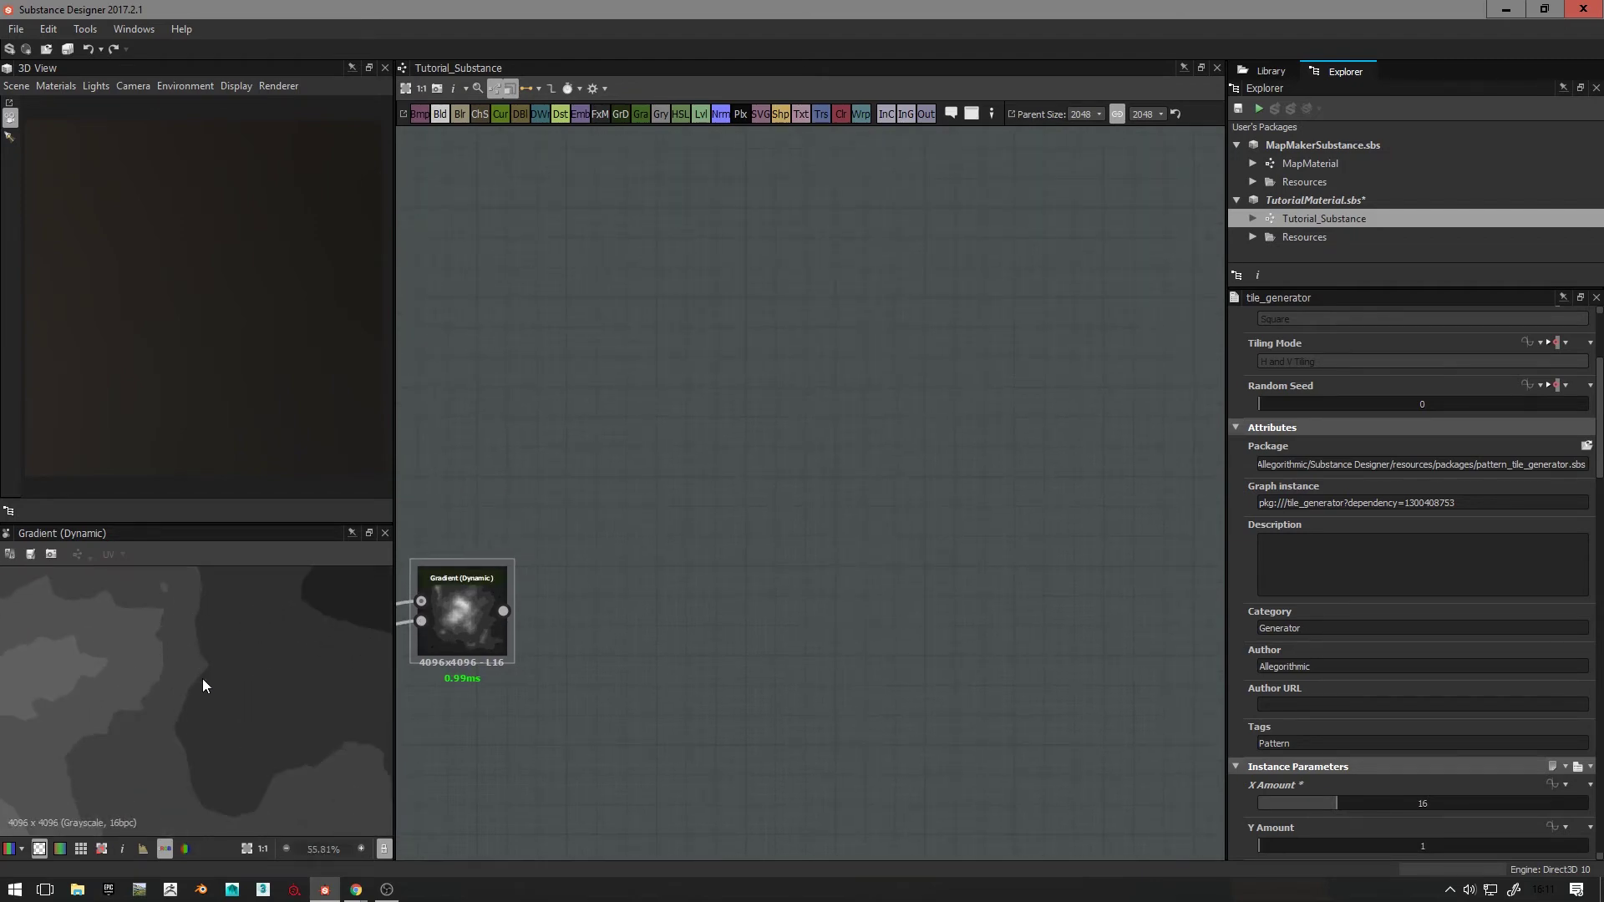
scroll(193, 770, down, 3)
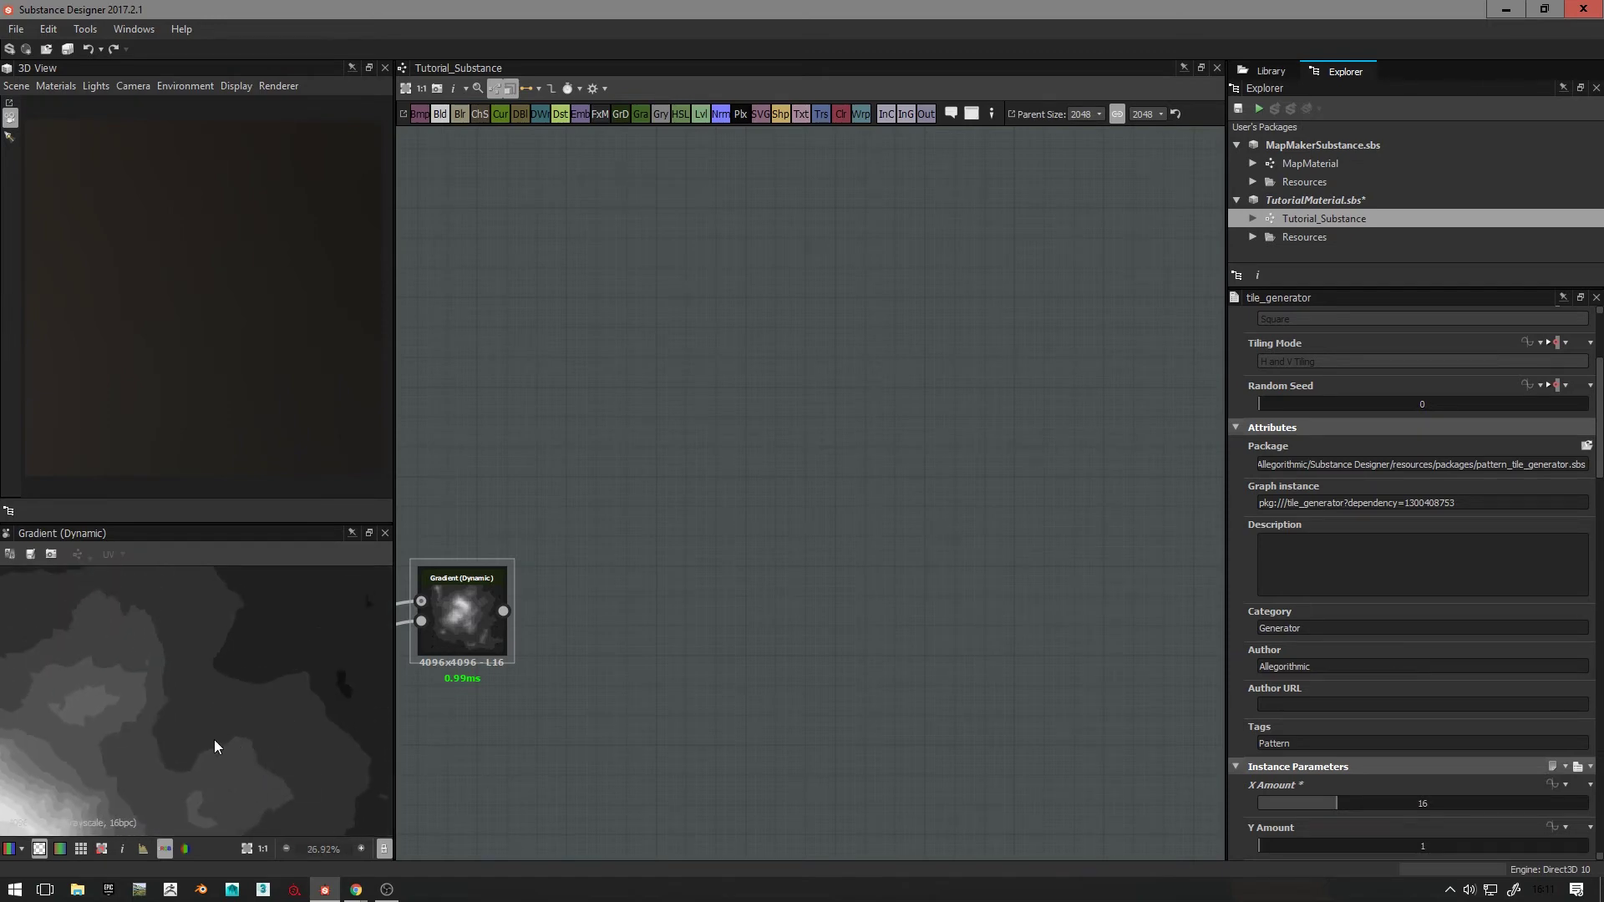
key(space)
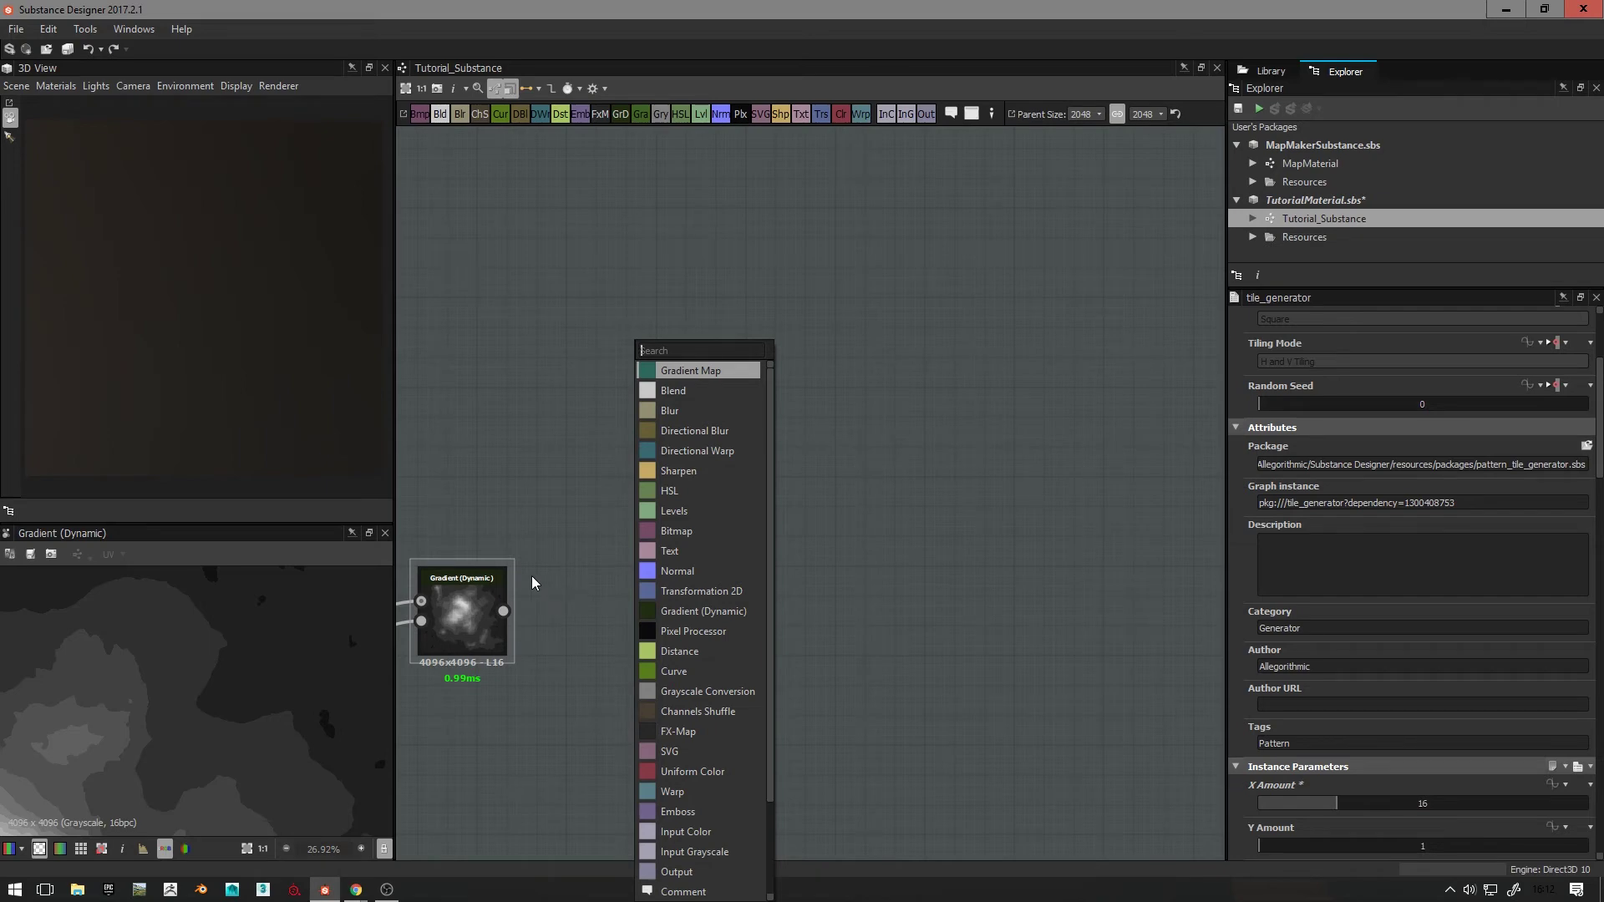
click(563, 539)
middle_drag(563, 539, 544, 600)
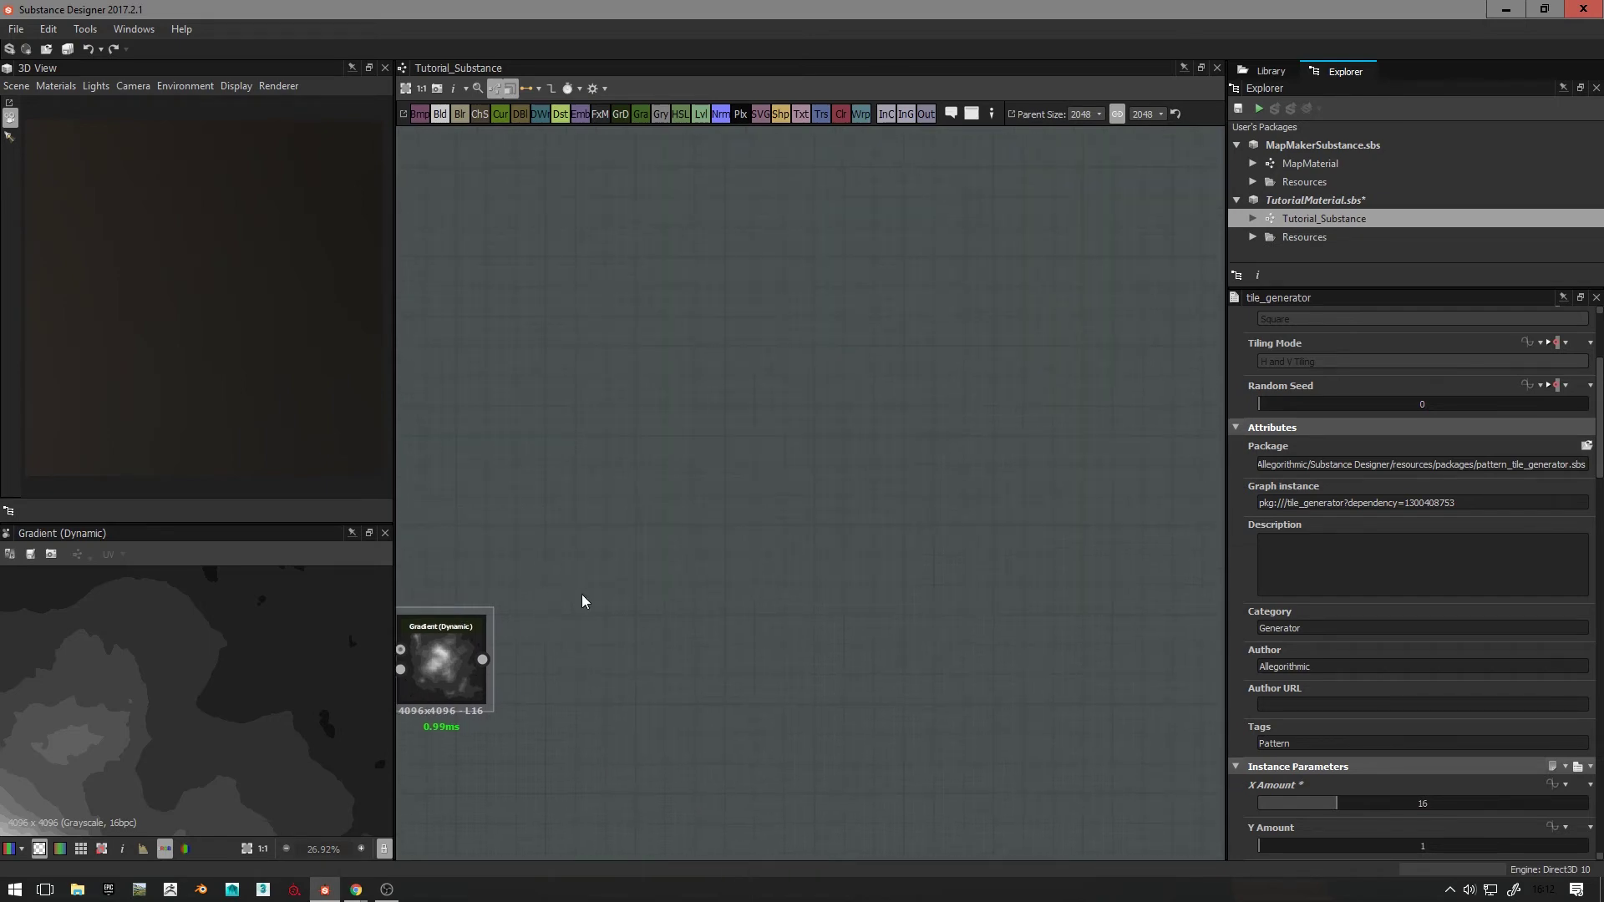
Step: Add a Normal node above the Gradient (Dynamic) node and feed it with the gradient's output
key(space)
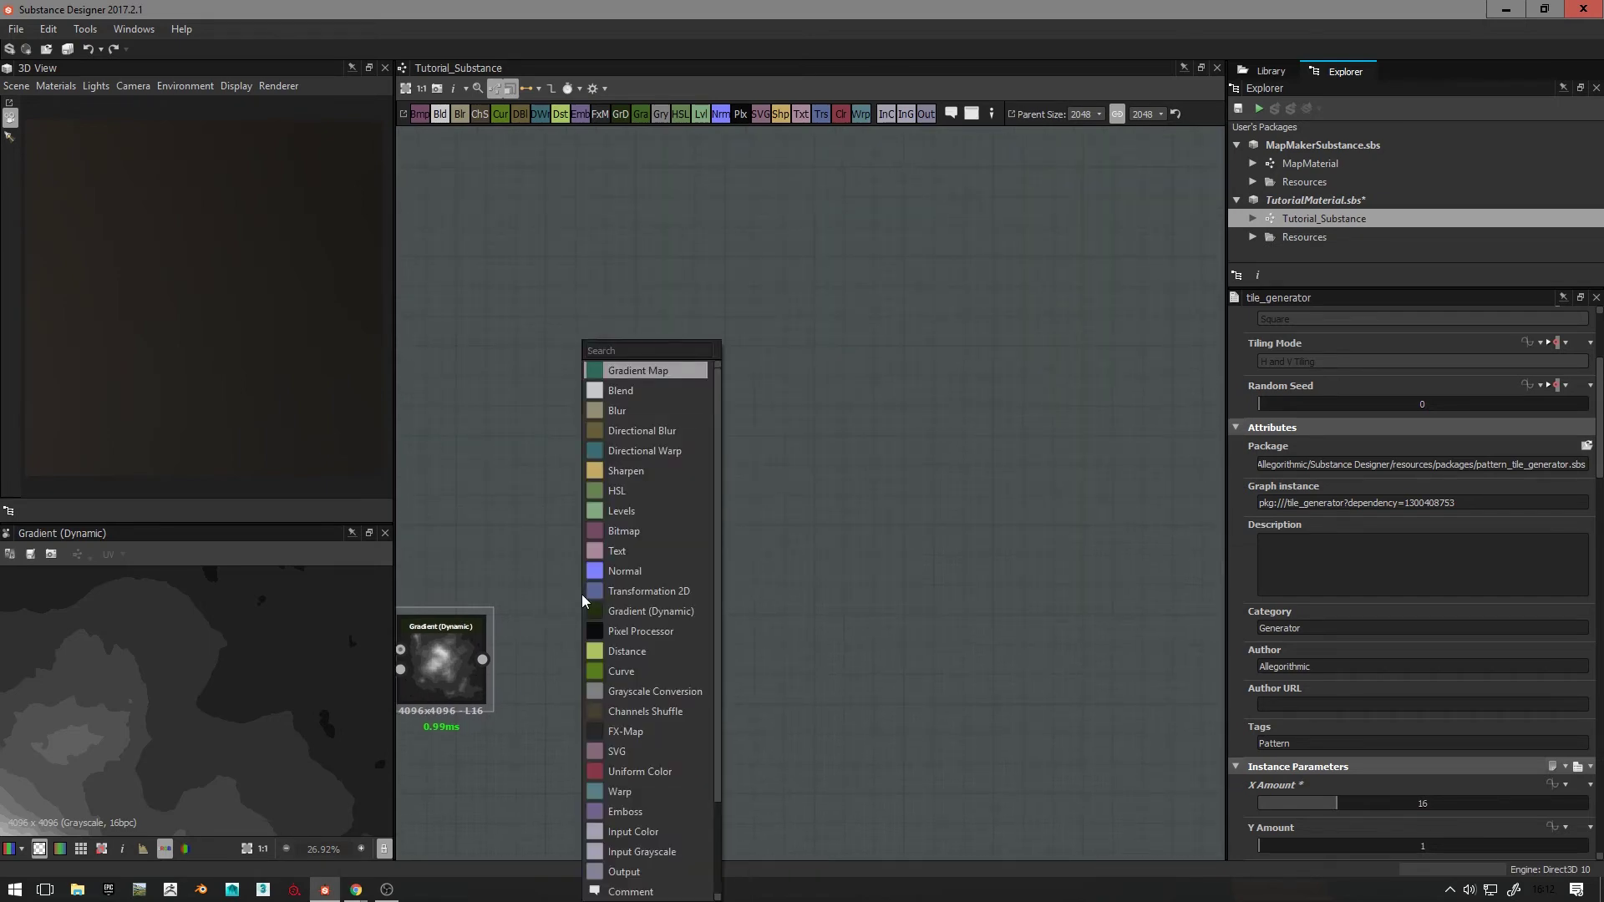
text(normal)
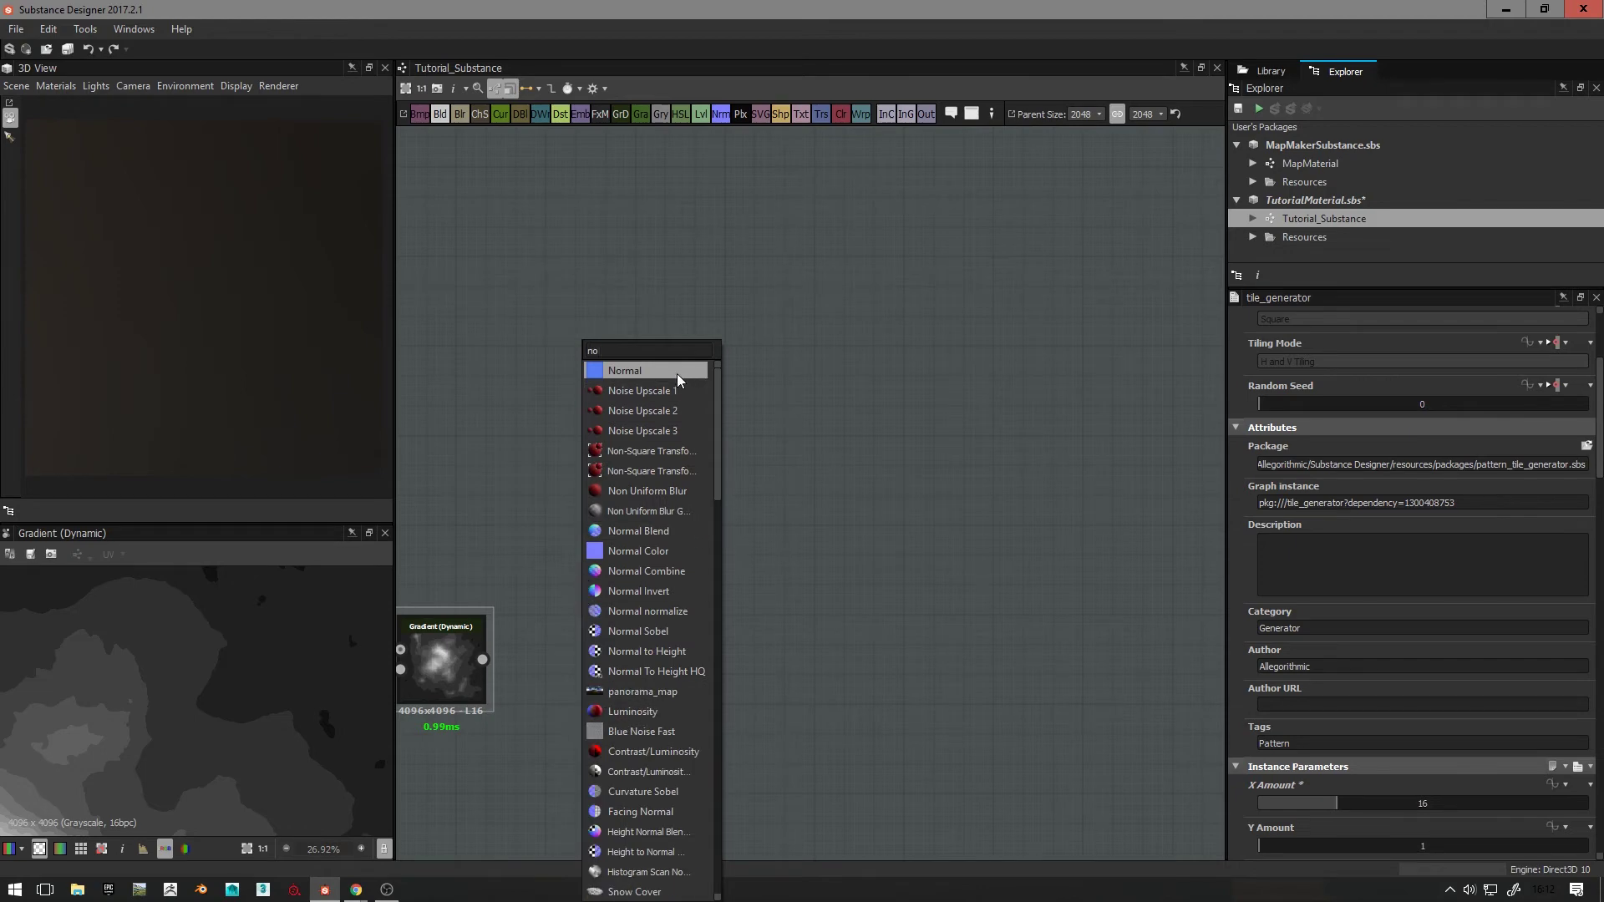
click(677, 374)
drag(615, 605, 665, 339)
drag(482, 660, 609, 331)
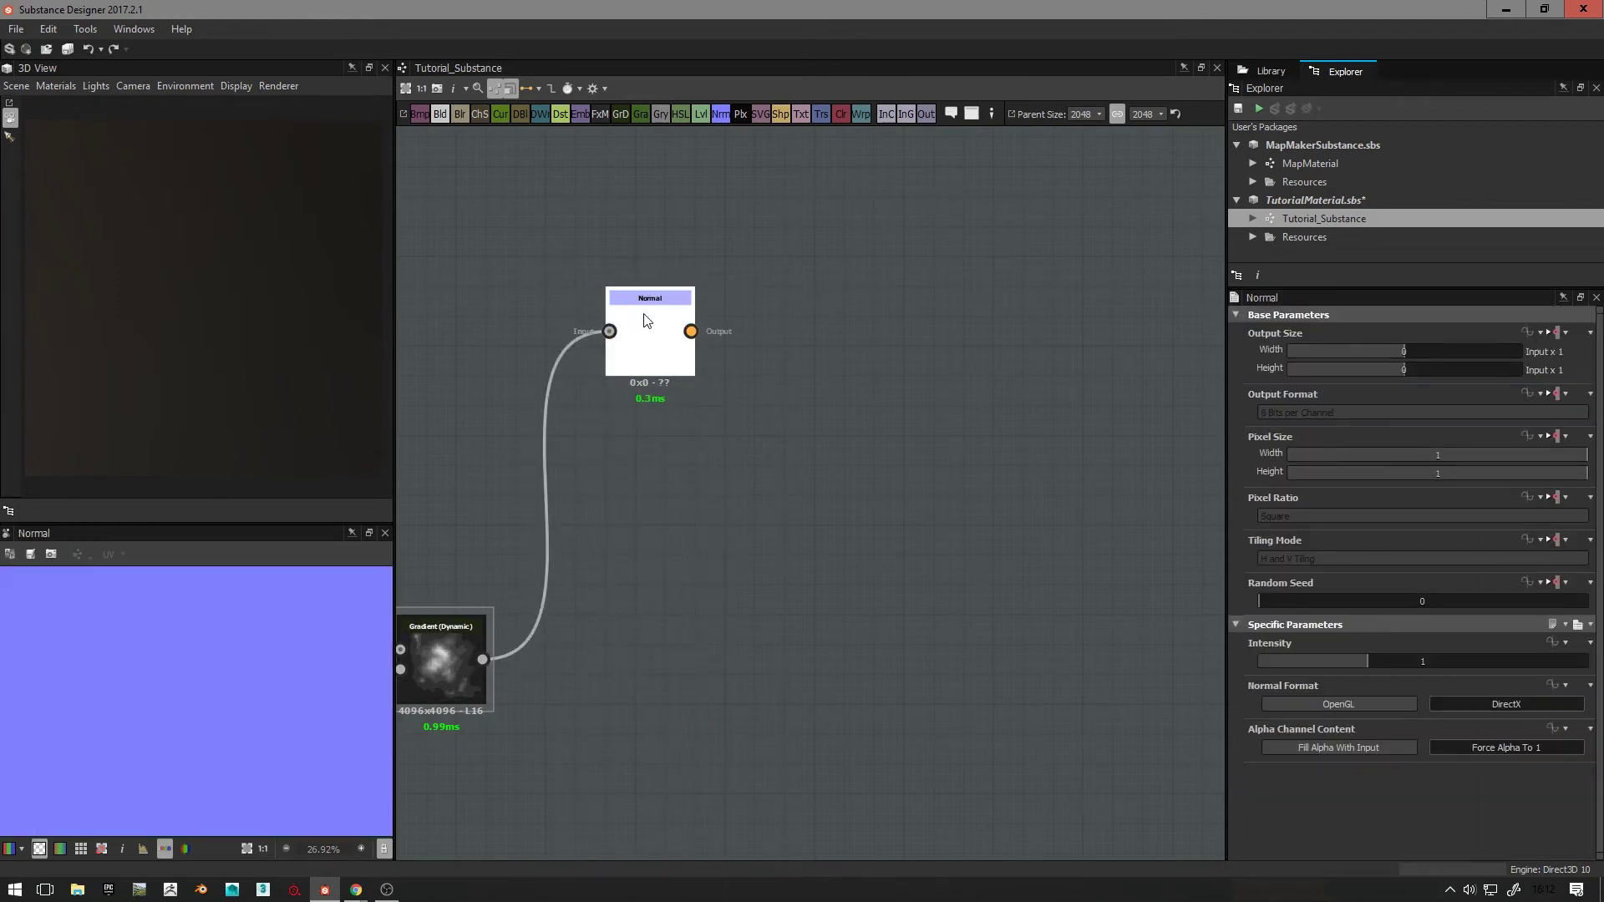
Step: Set the Normal node's Intensity to 25 and check the resulting contour lines up close
double_click(1381, 658)
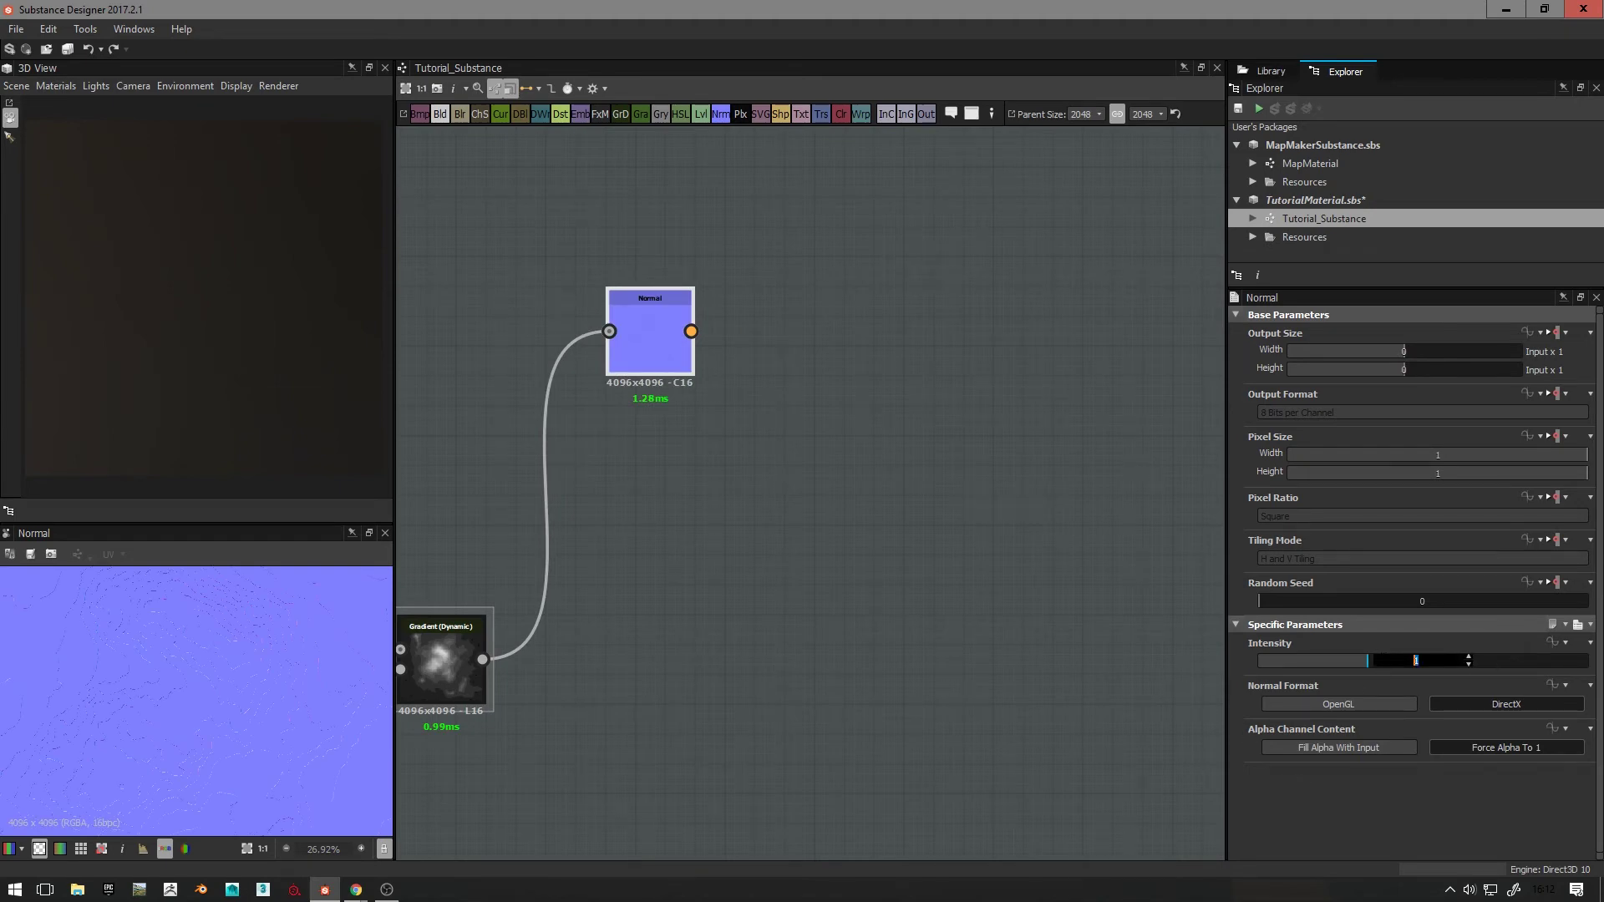
text(25)
key(Return)
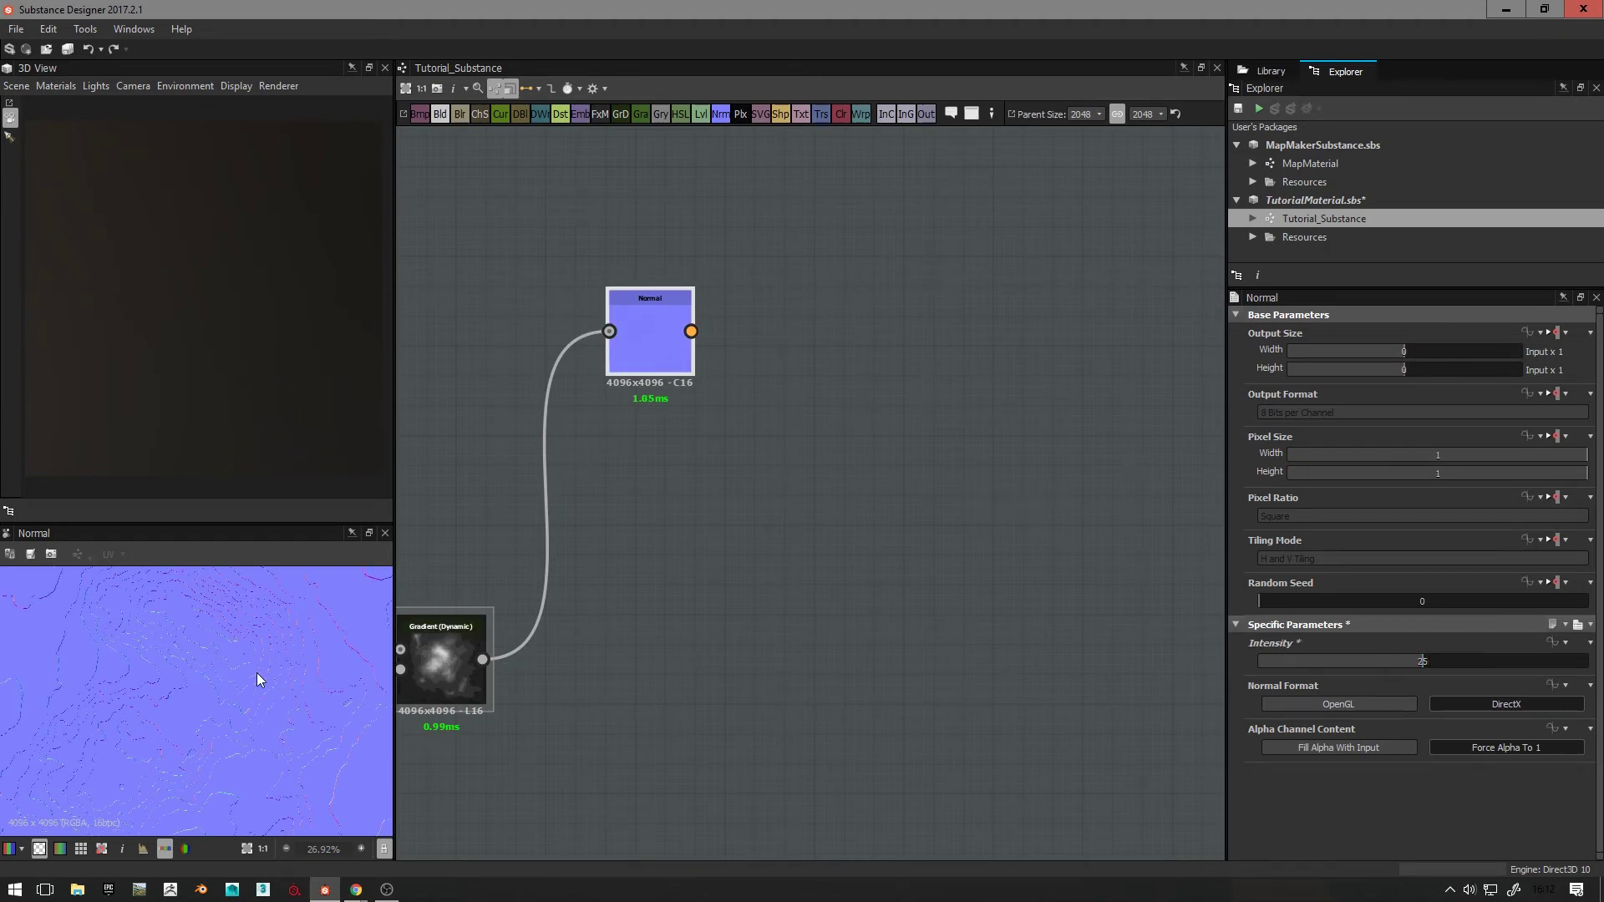
scroll(197, 670, up, 8)
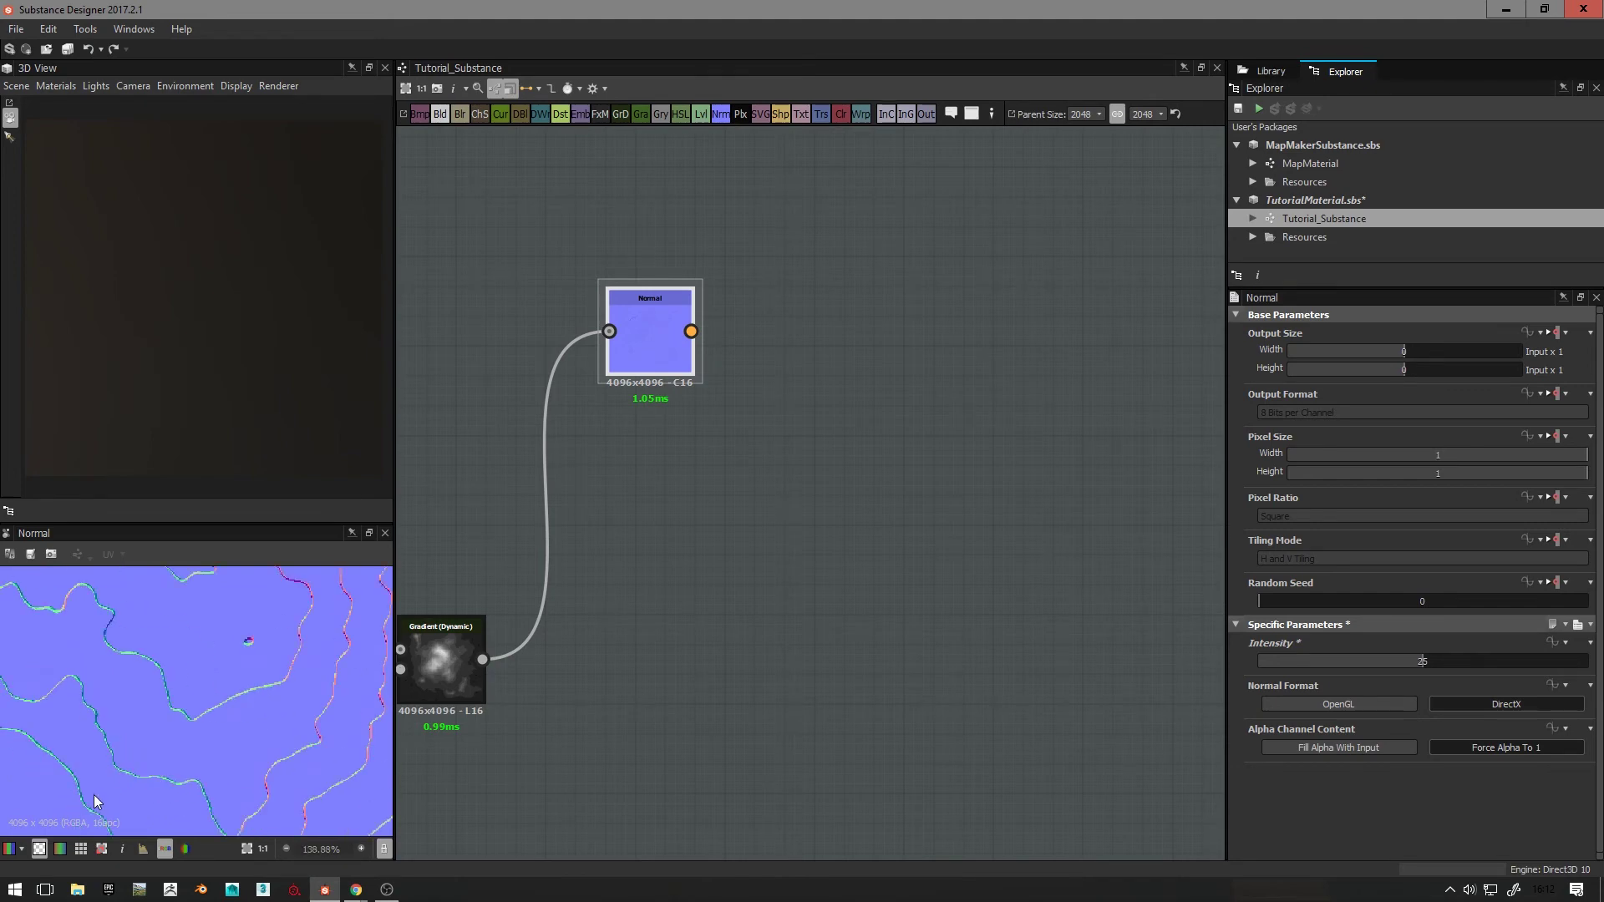
scroll(243, 654, up, 2)
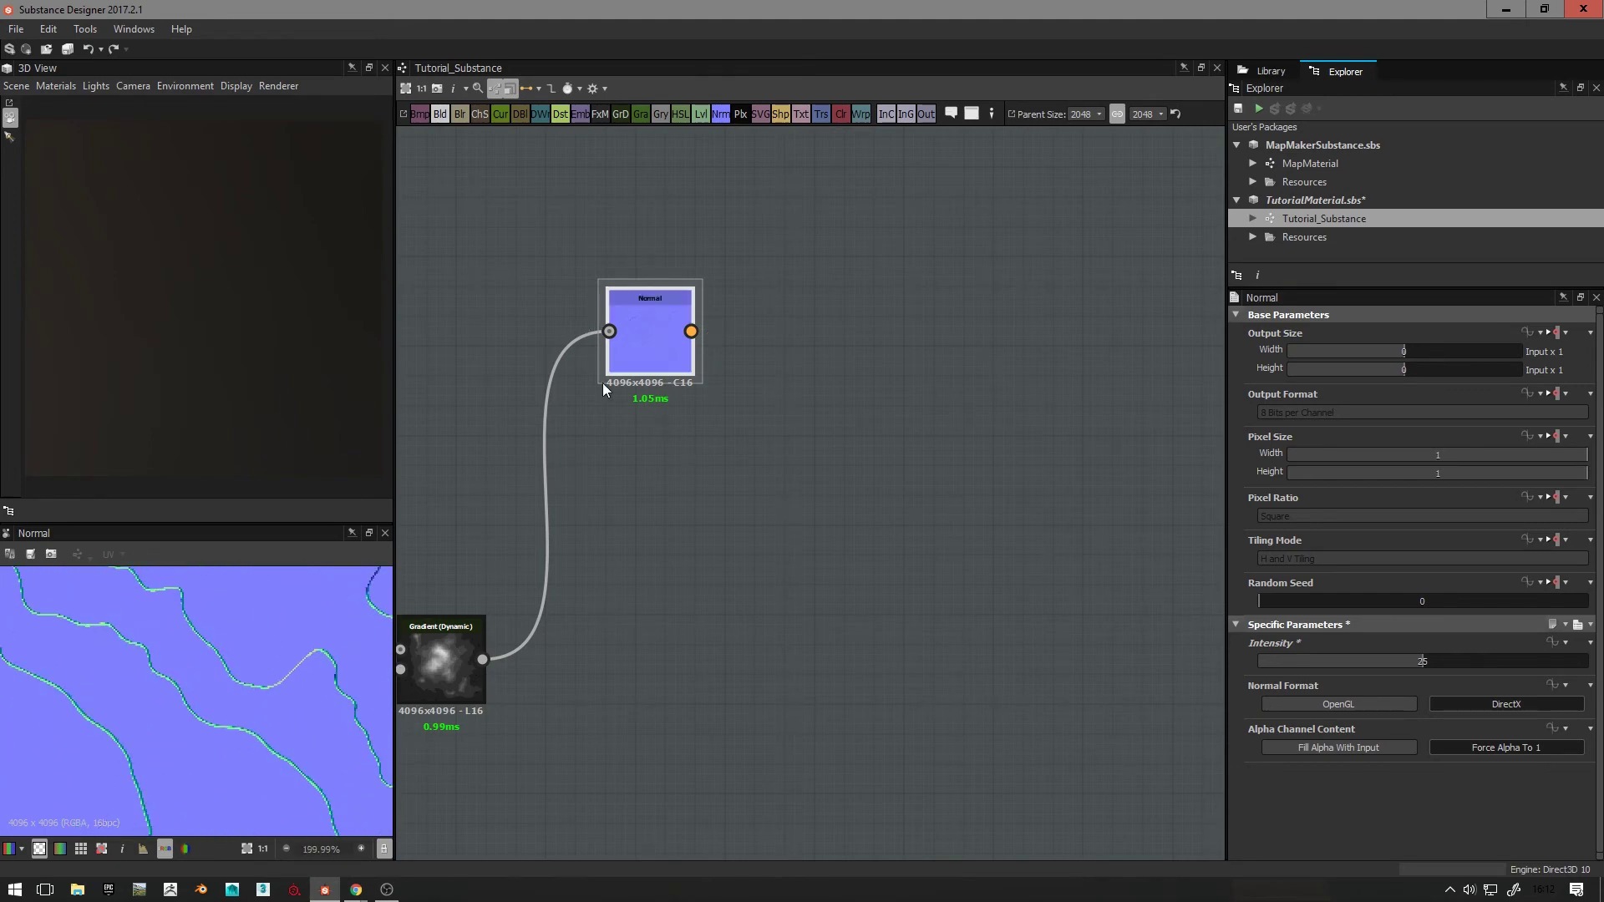
Step: Insert a Blur HQ Grayscale node between the Gradient (Dynamic) and Normal nodes and place it beside the Normal node
click(543, 419)
key(space)
text(b)
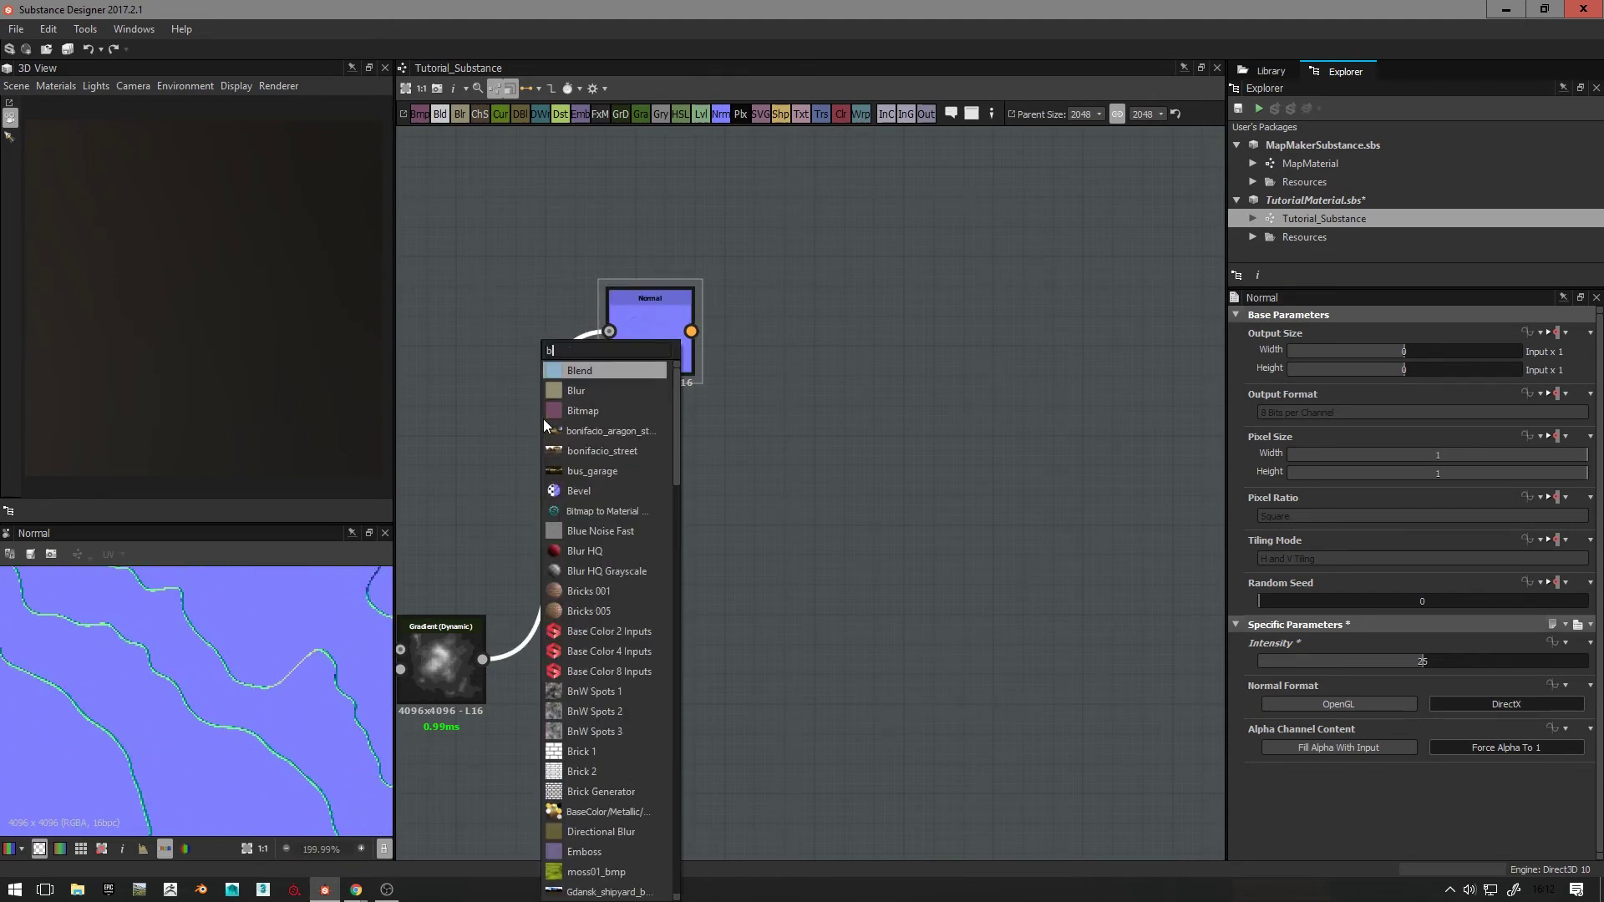
text(l)
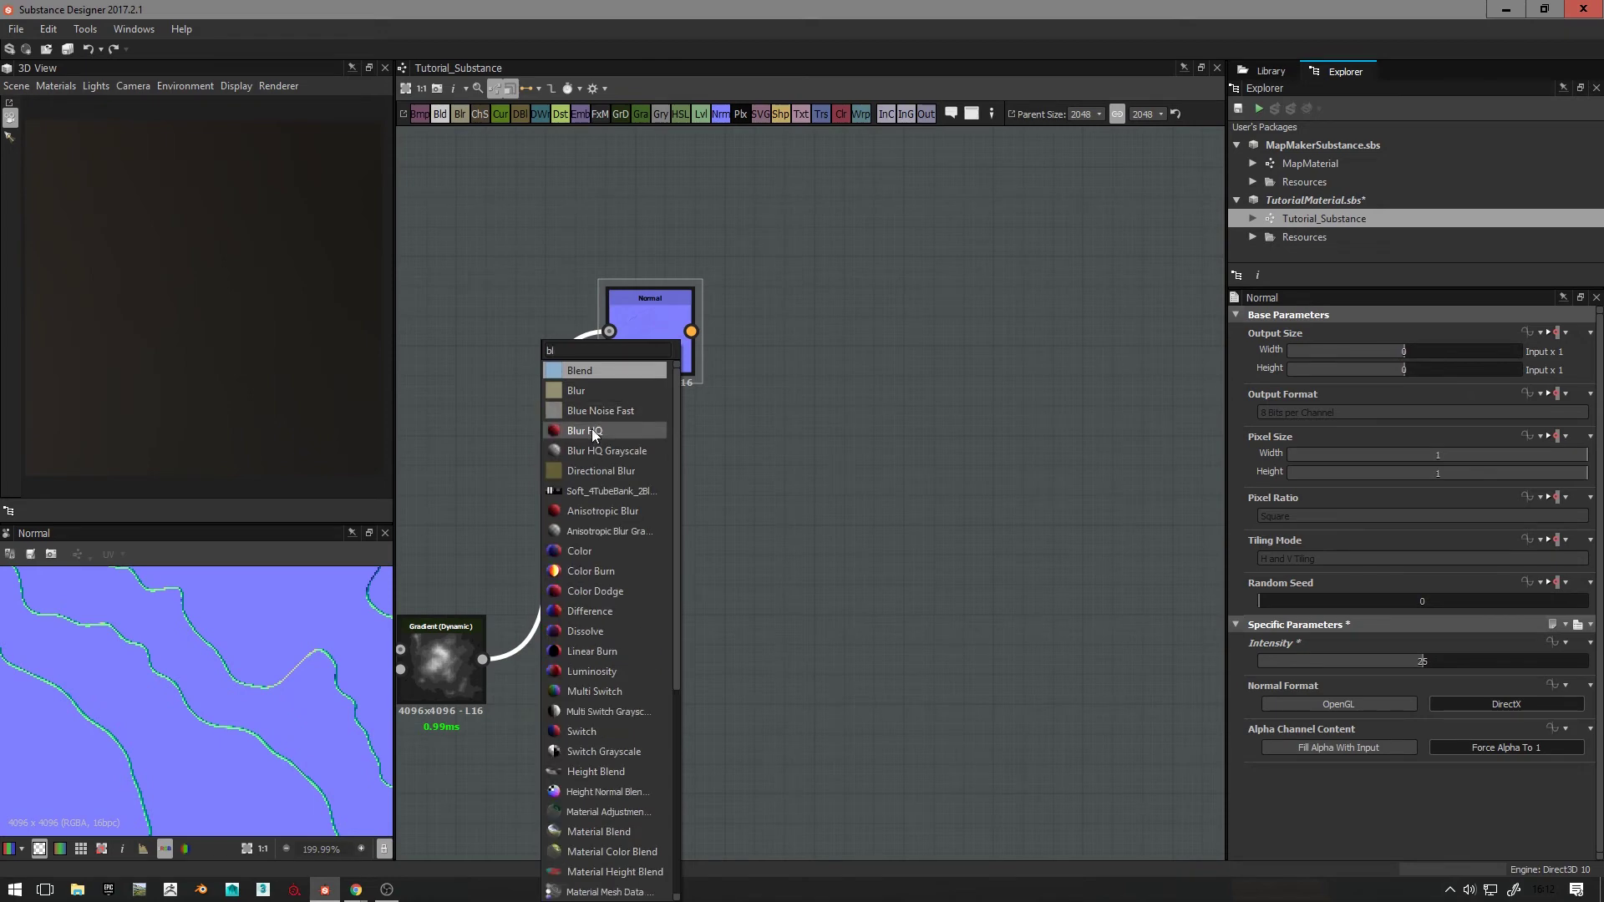
click(592, 449)
drag(568, 493, 554, 343)
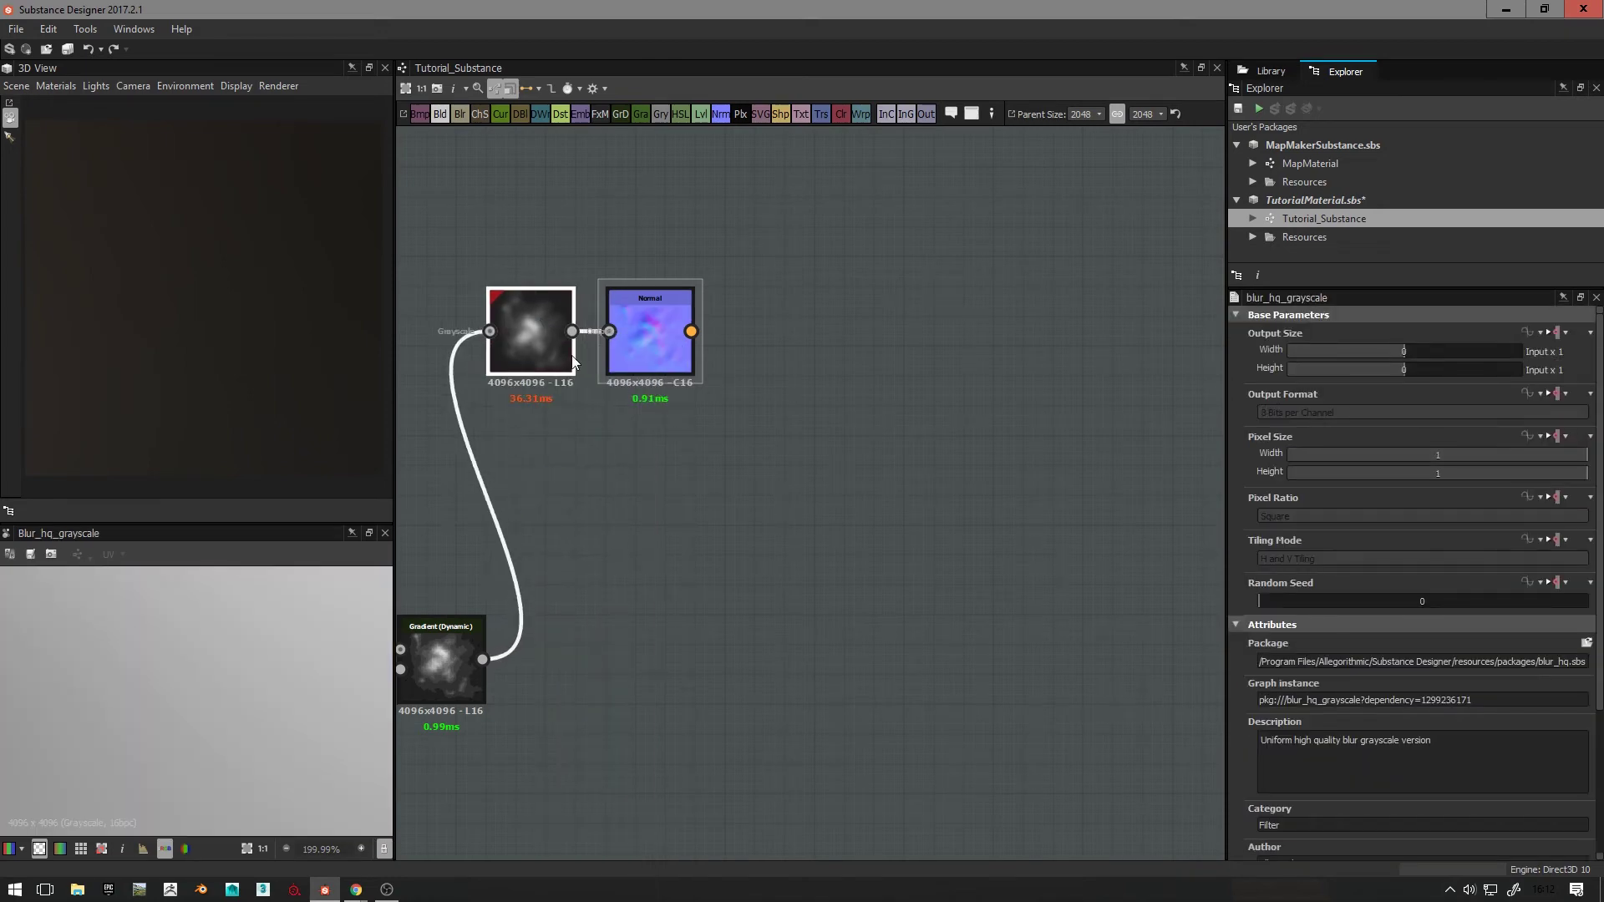
Step: Set the new Blur HQ Grayscale node's Intensity to 1 and Quality to 1, and preview the Normal node
scroll(1306, 813, down, 3)
click(1290, 804)
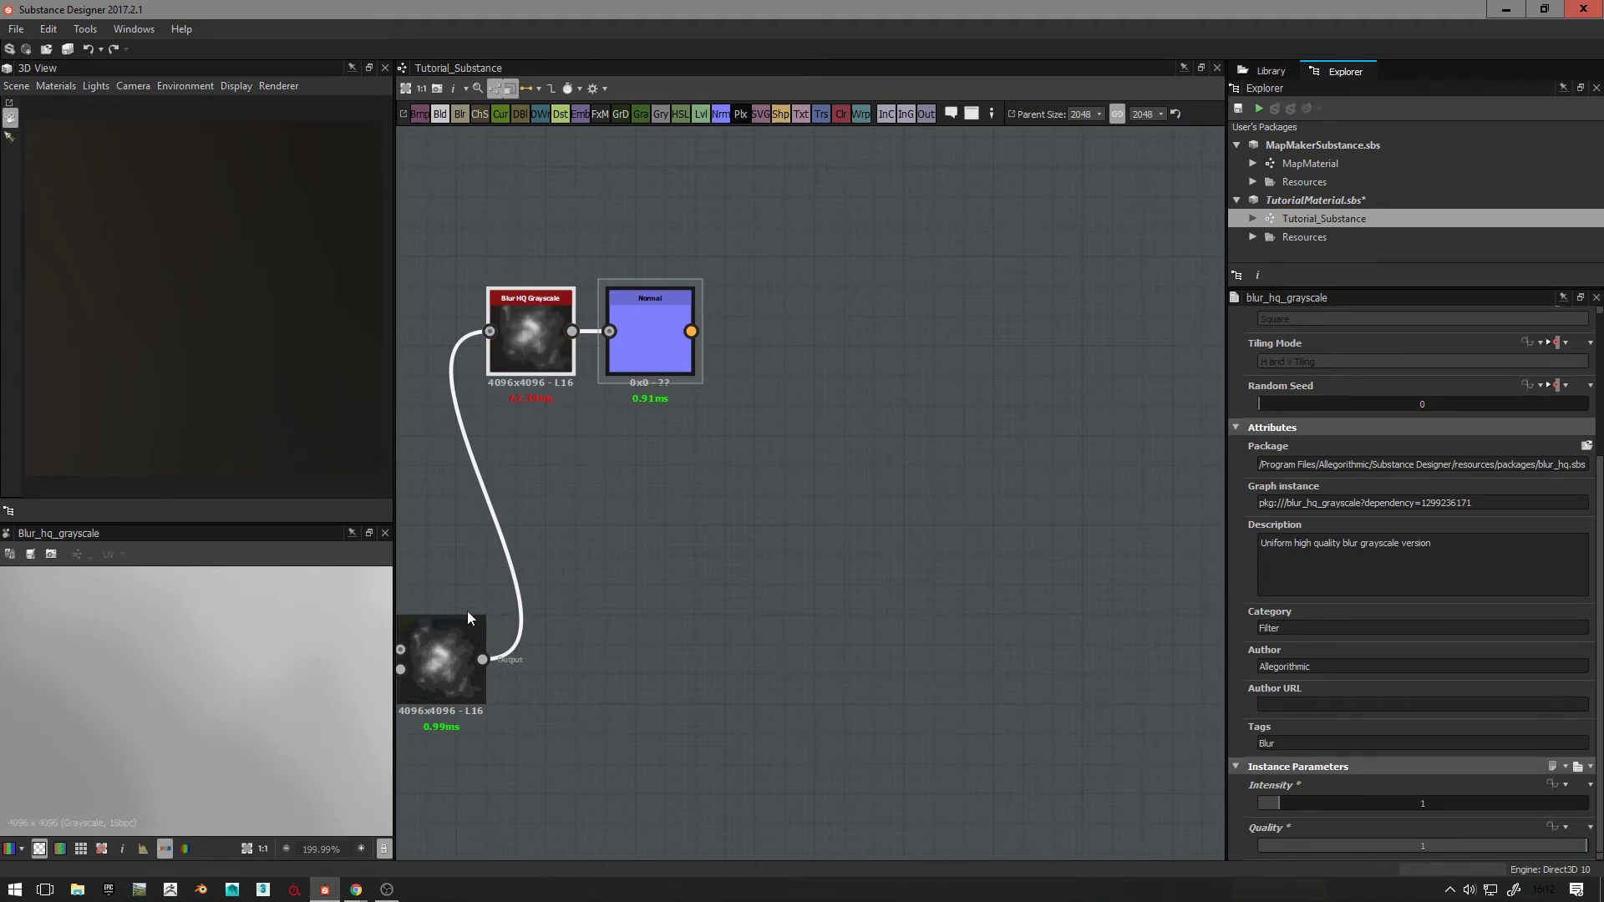
click(660, 347)
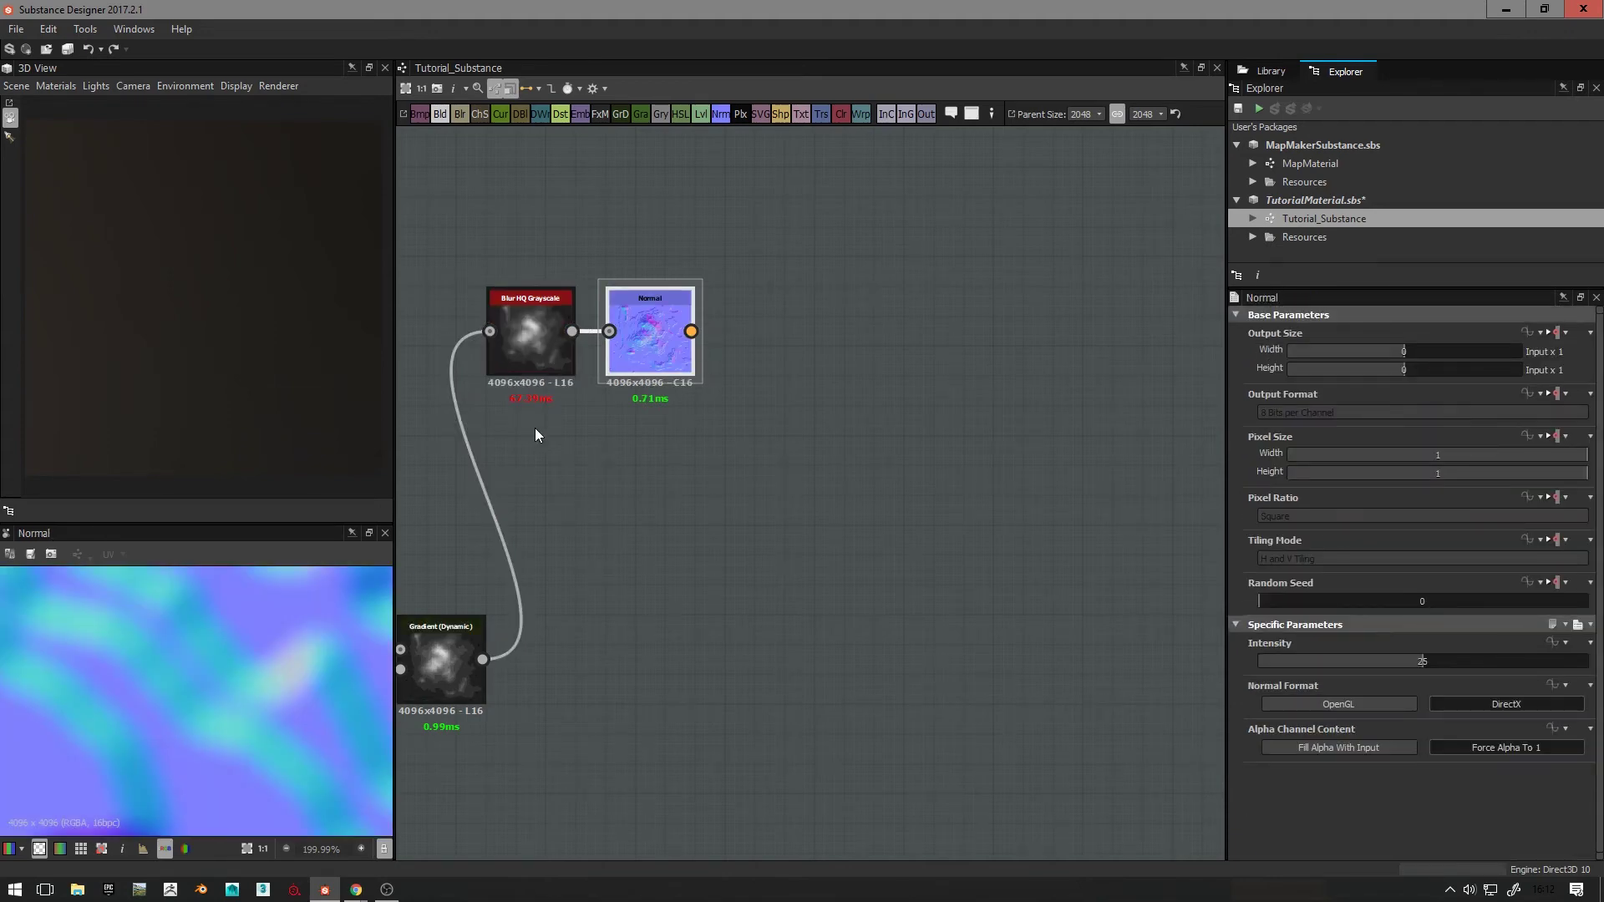
Step: Set the Intensity of the Blur HQ Grayscale node feeding the Normal node to 0.1
click(523, 334)
scroll(1318, 811, down, 3)
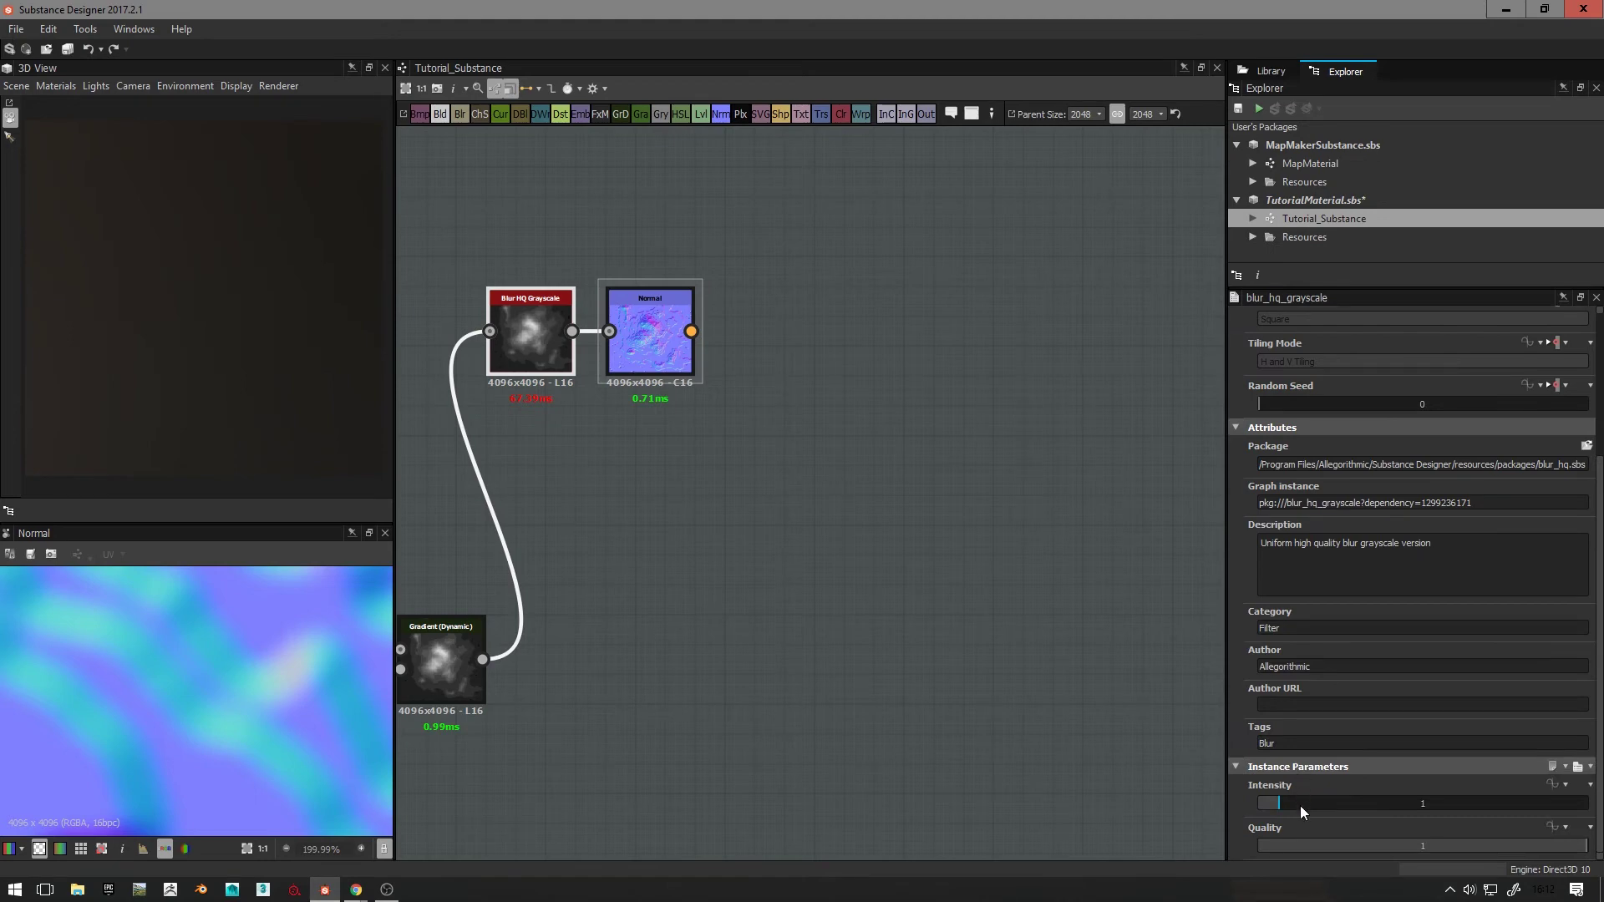
double_click(1300, 805)
text(0.1)
key(Return)
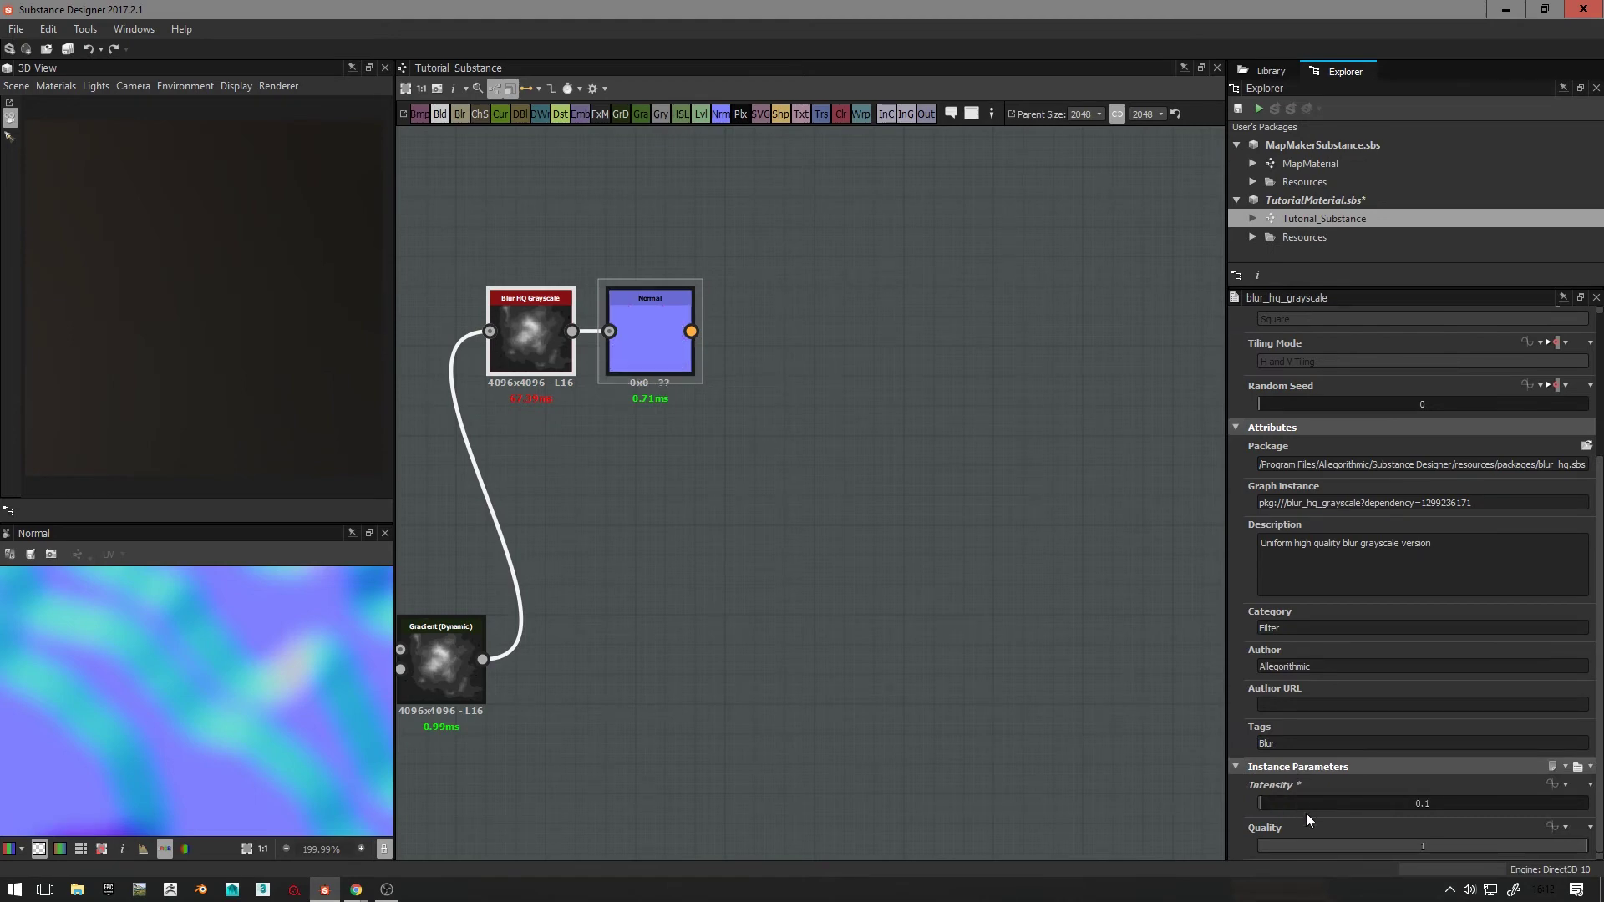
Step: Examine the Normal node's contour lines in the 2D preview, both across the whole map and up close
scroll(213, 631, down, 5)
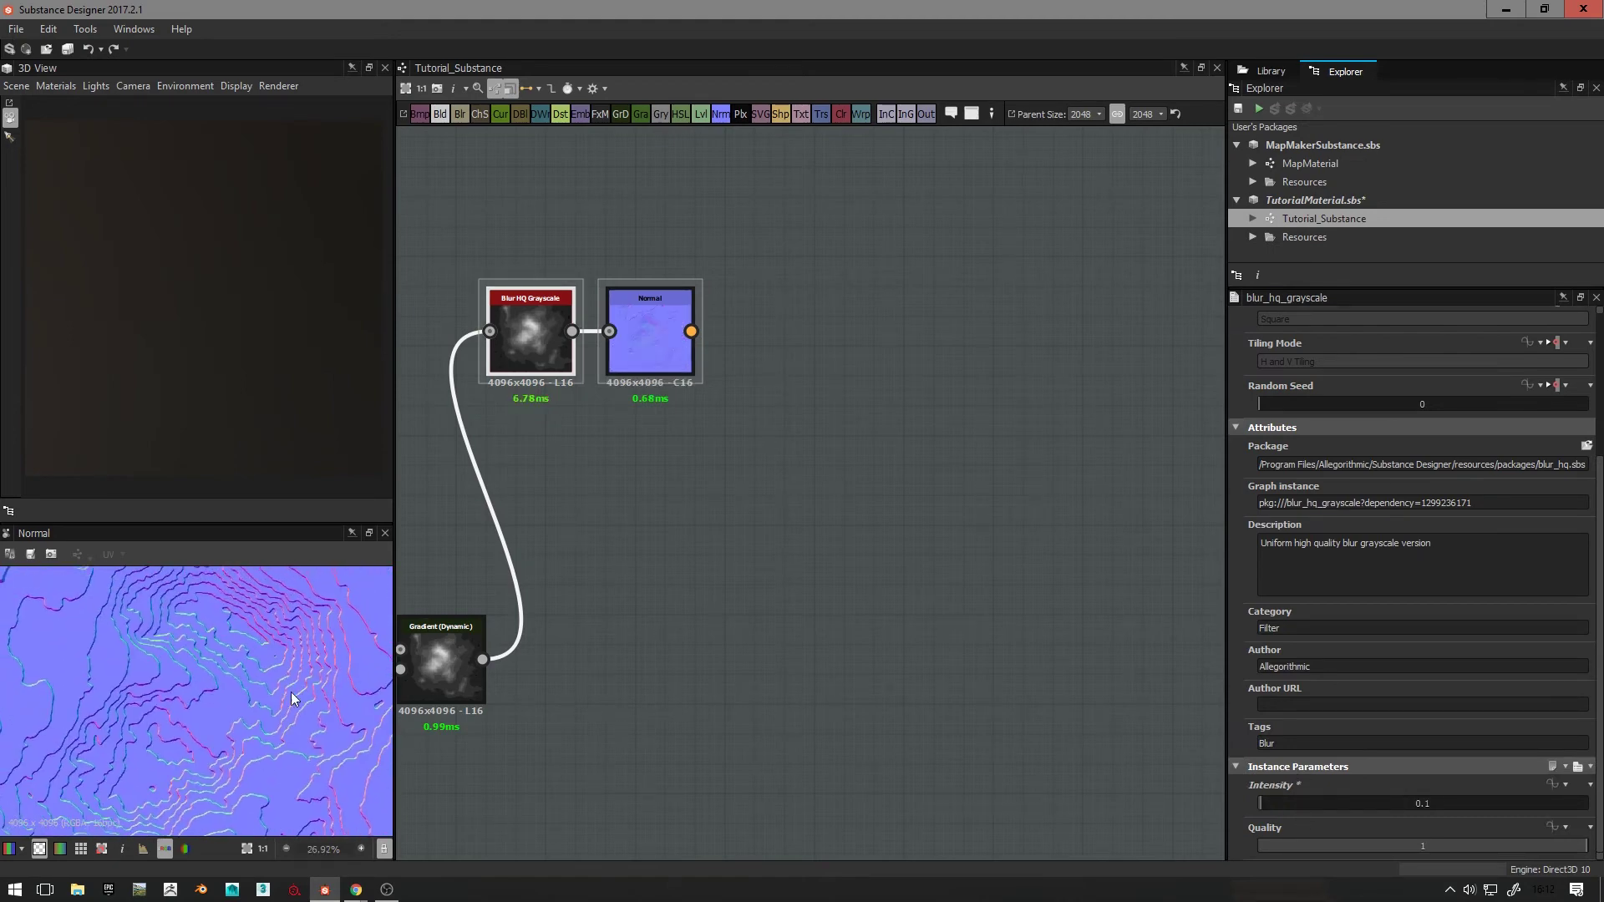
scroll(292, 698, up, 5)
scroll(192, 666, up, 4)
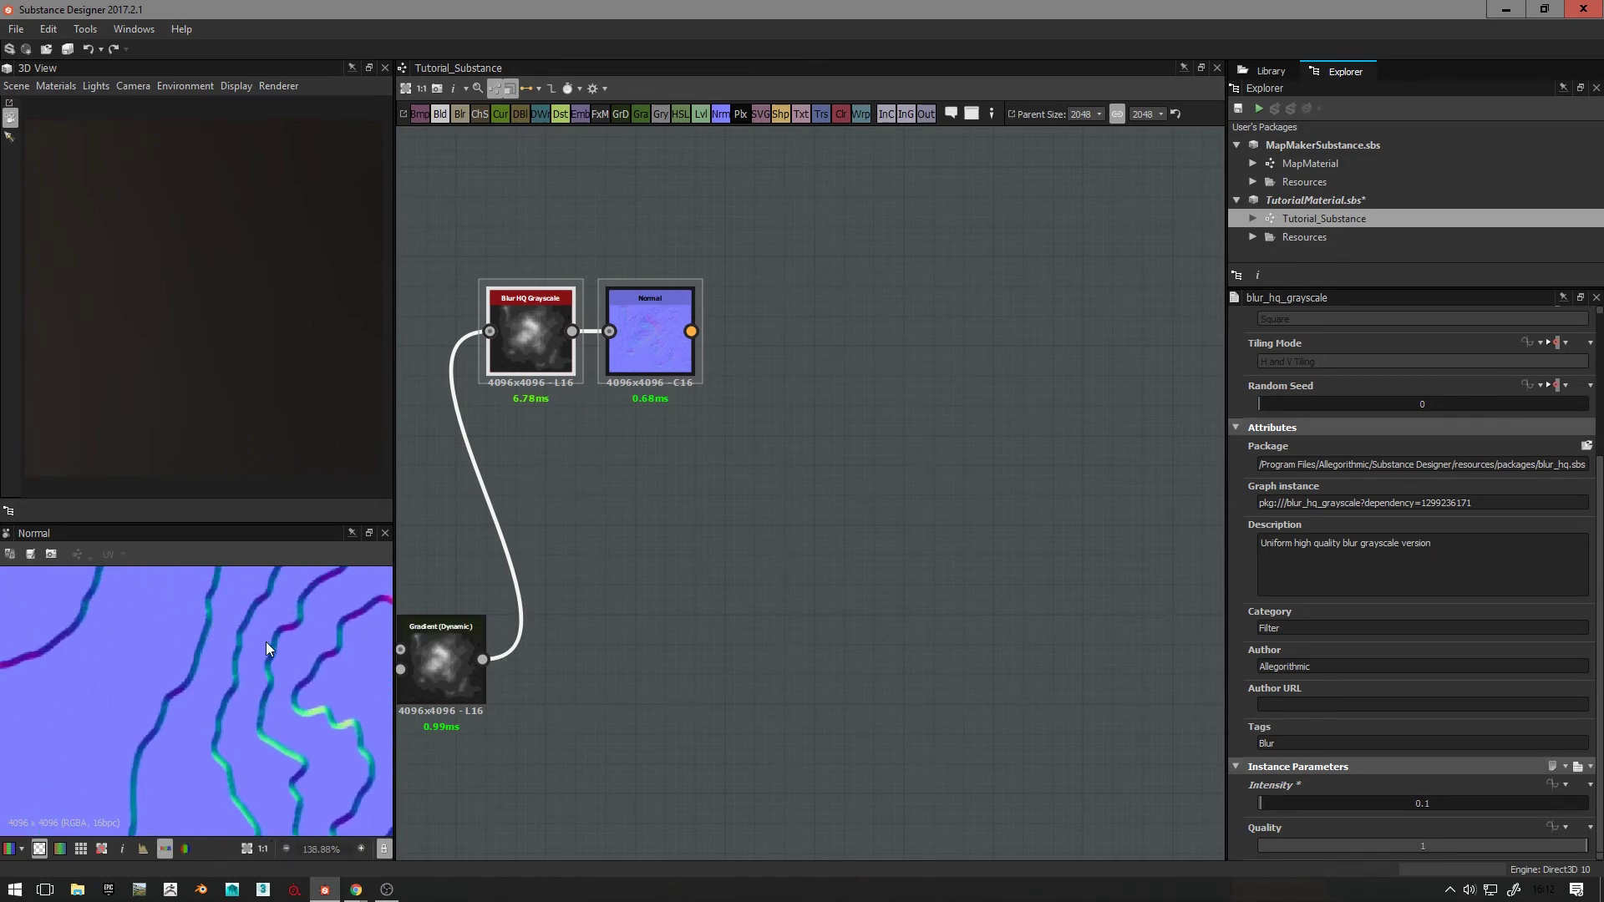
scroll(203, 800, down, 3)
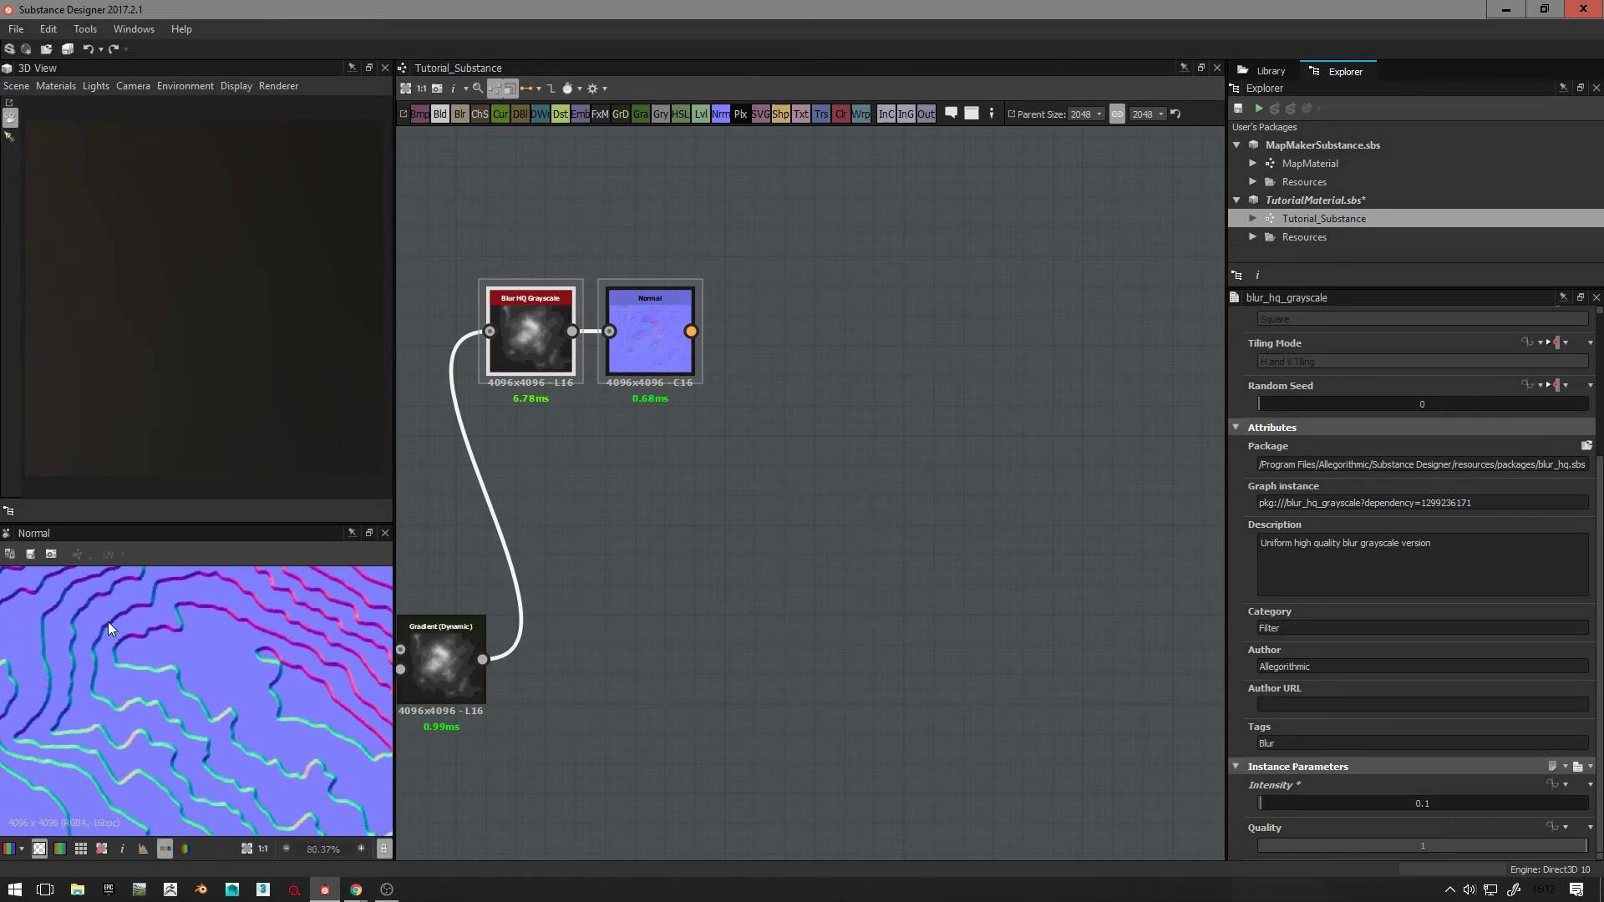
scroll(216, 675, down, 6)
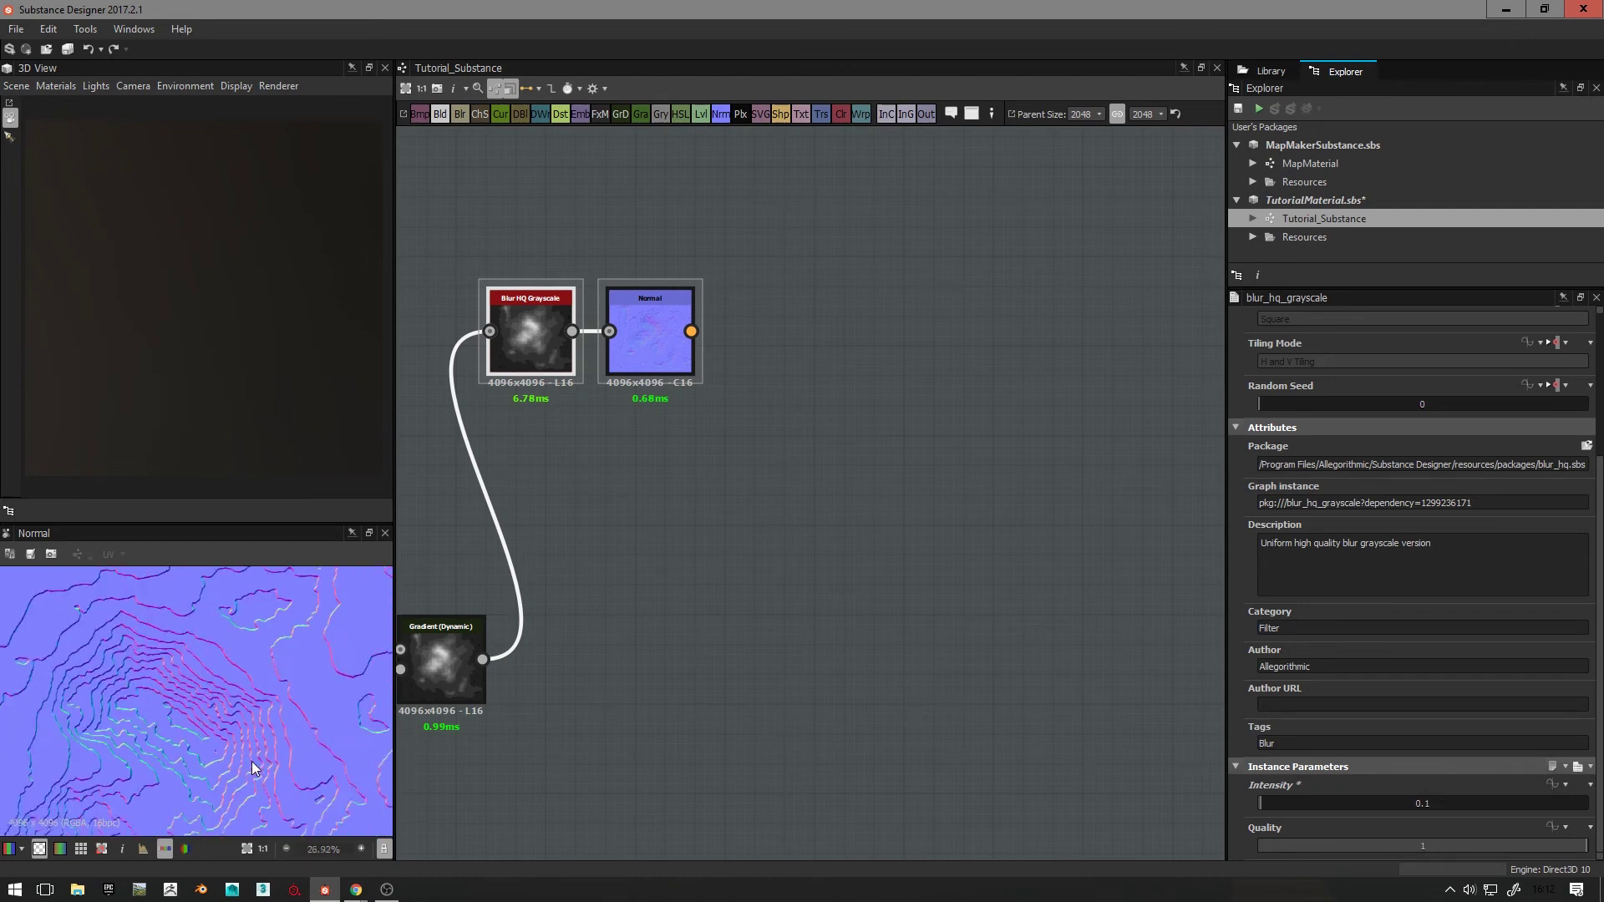
scroll(252, 760, down, 2)
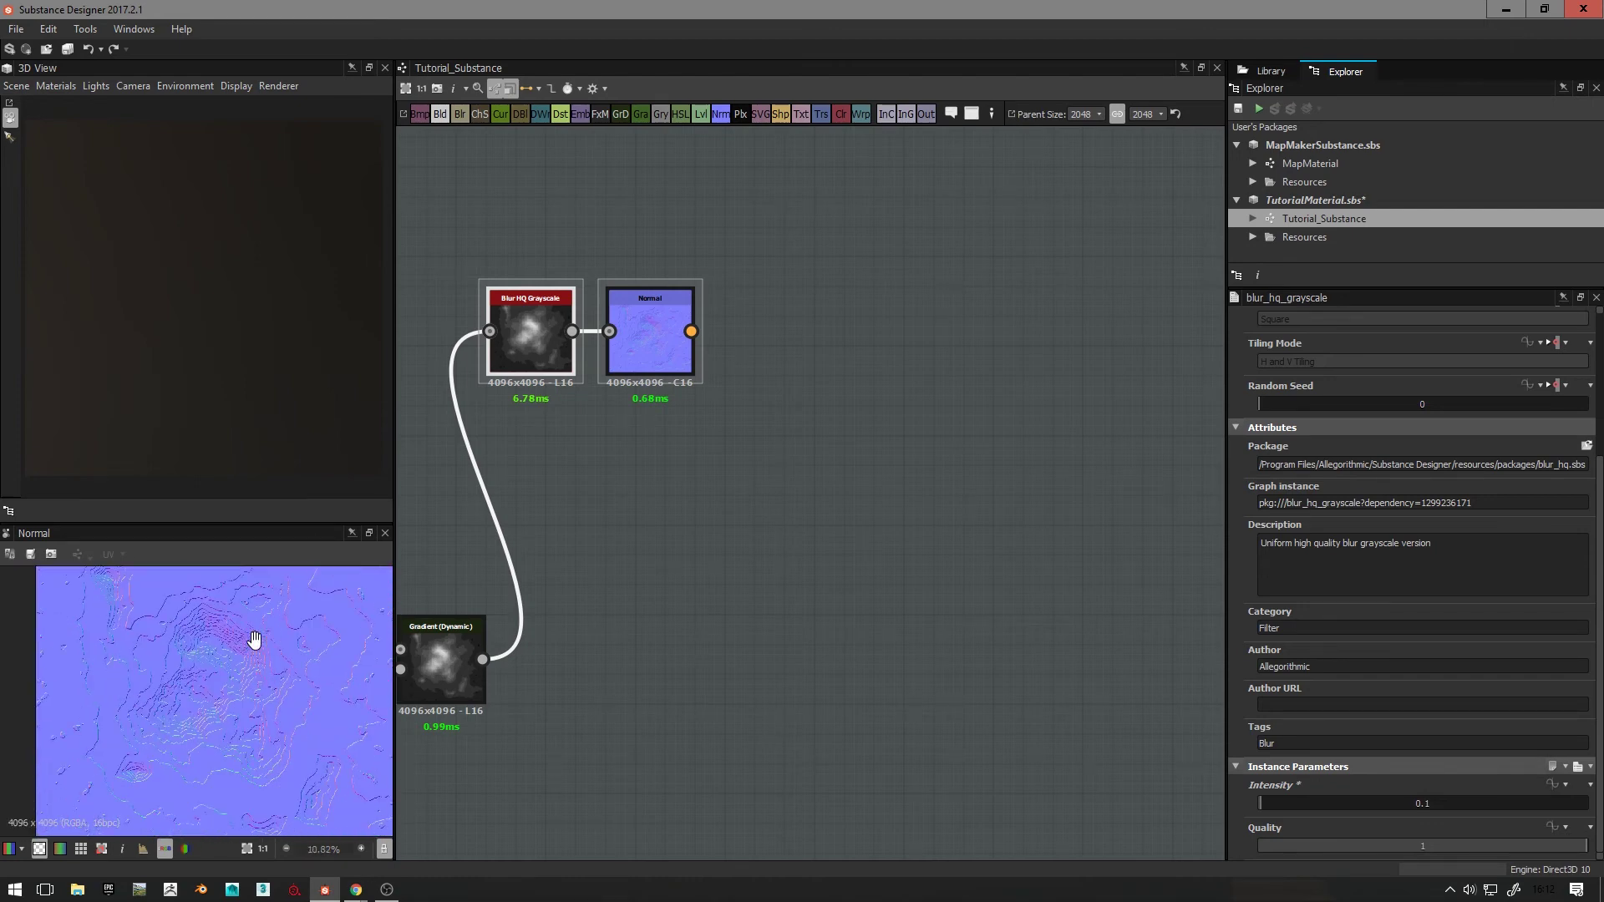
click(652, 327)
scroll(251, 635, up, 5)
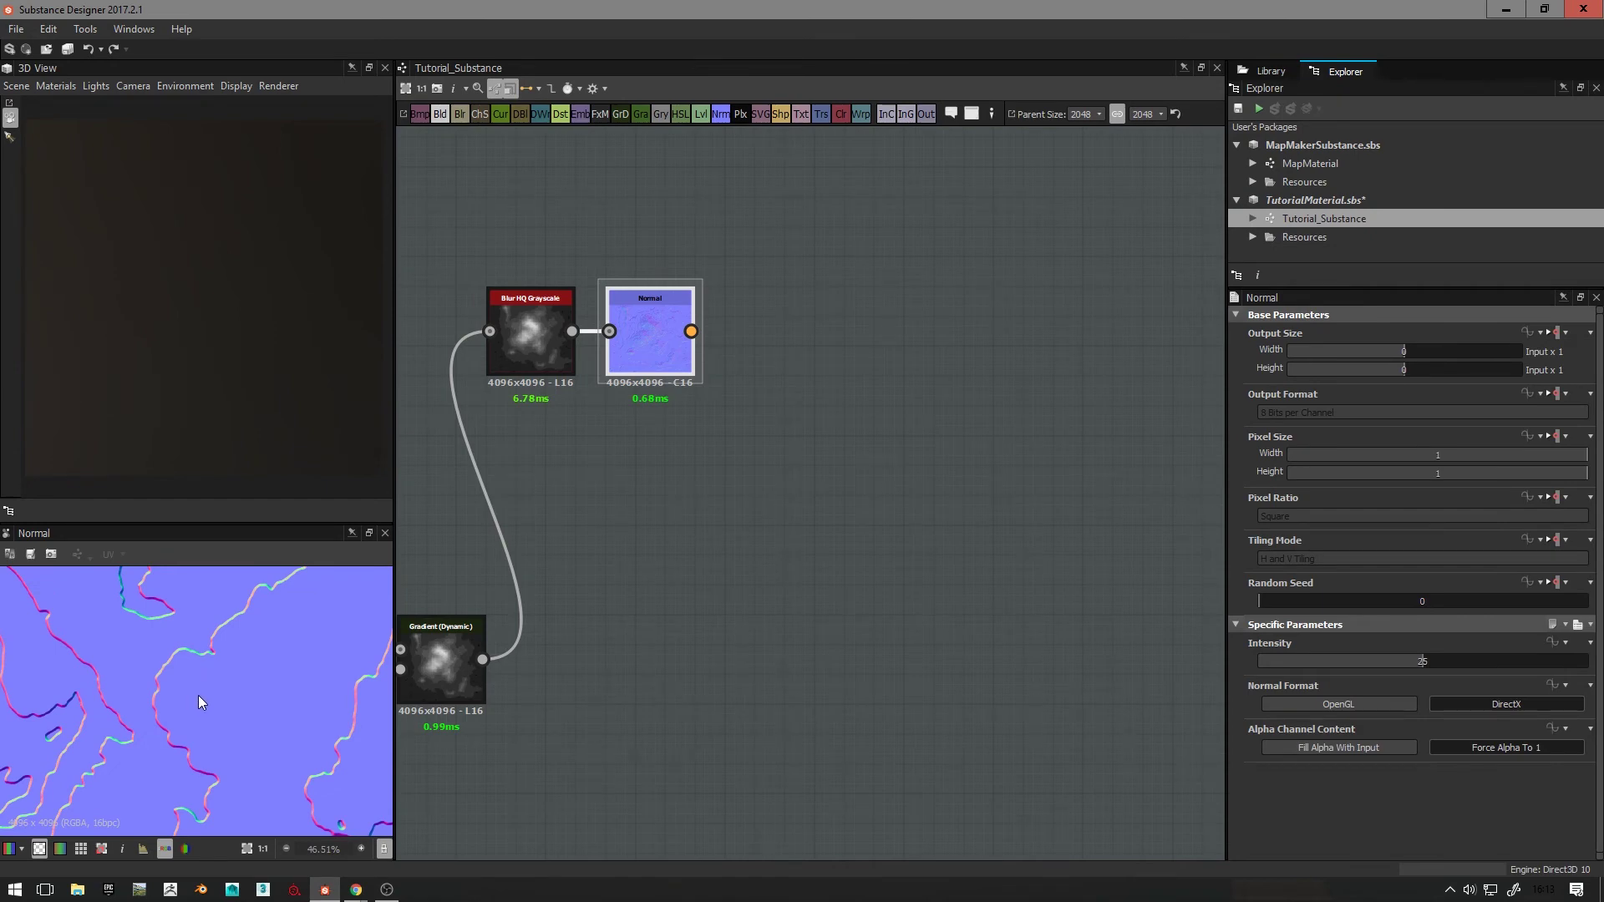
scroll(198, 695, up, 6)
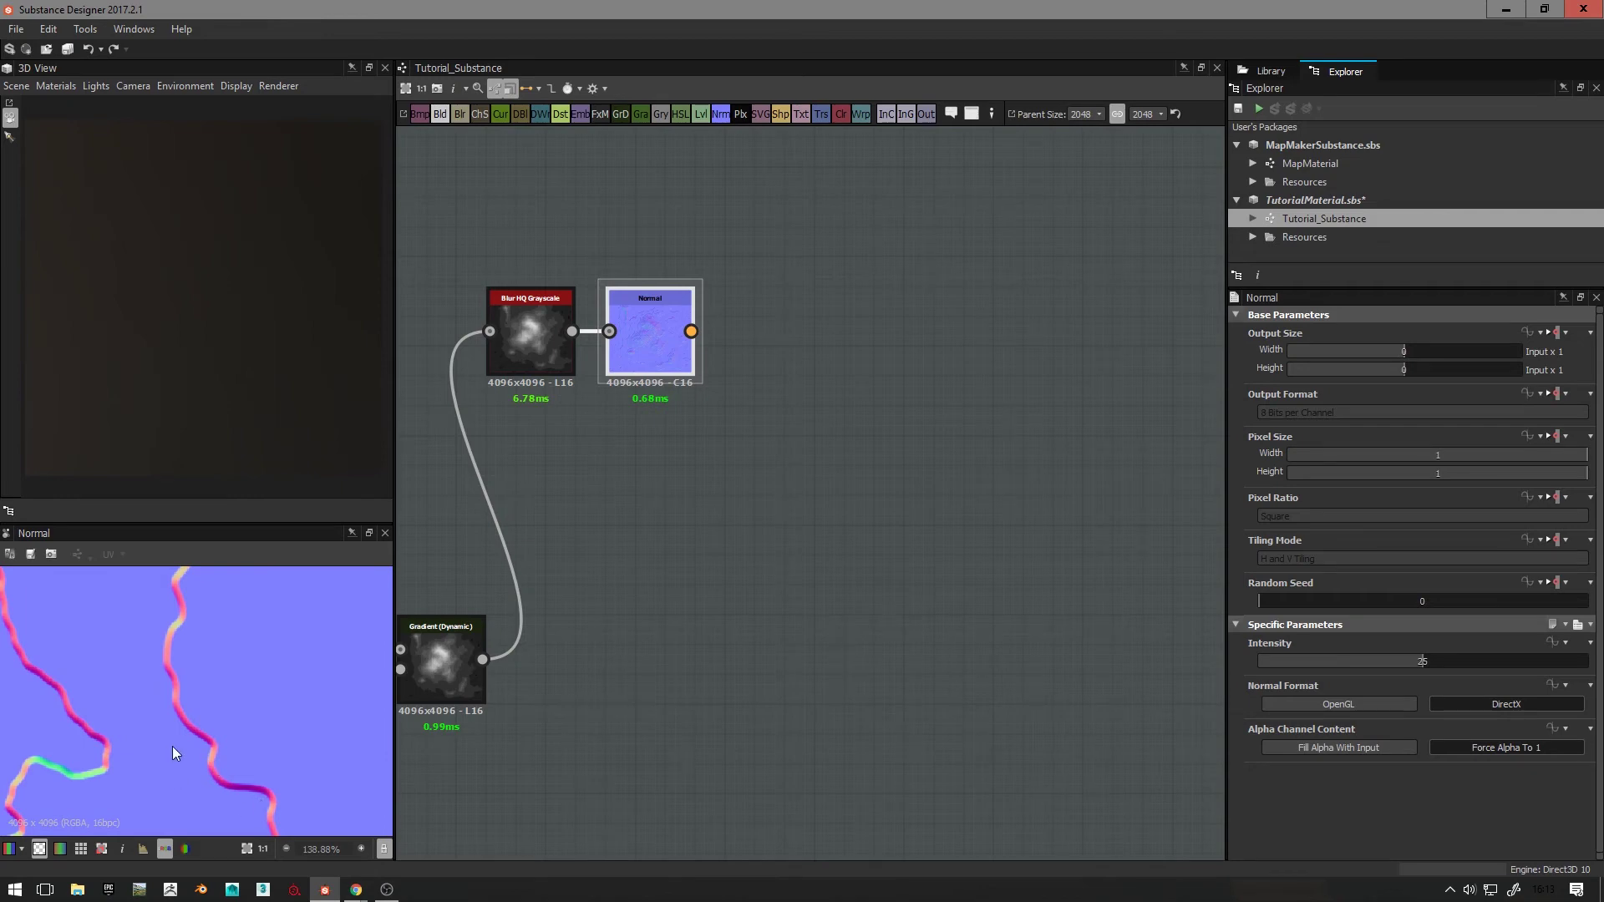
scroll(142, 714, up, 4)
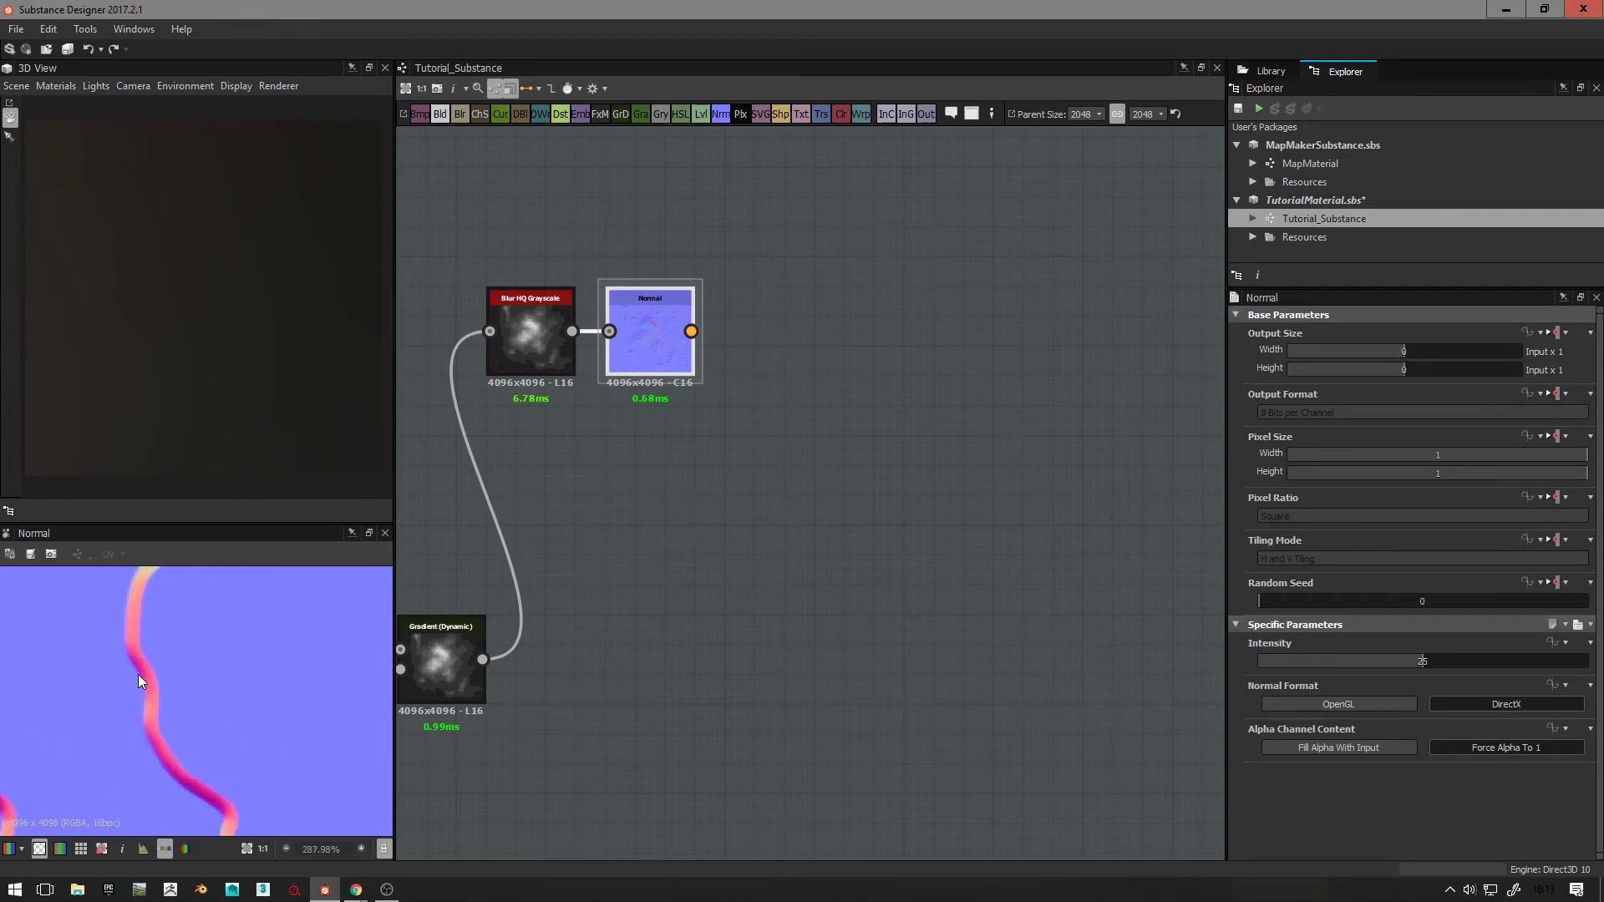
scroll(138, 675, down, 5)
Step: Add a Curvature Sobel node fed by the Normal node's output and place it close beside the Normal node
middle_drag(579, 612, 530, 678)
key(space)
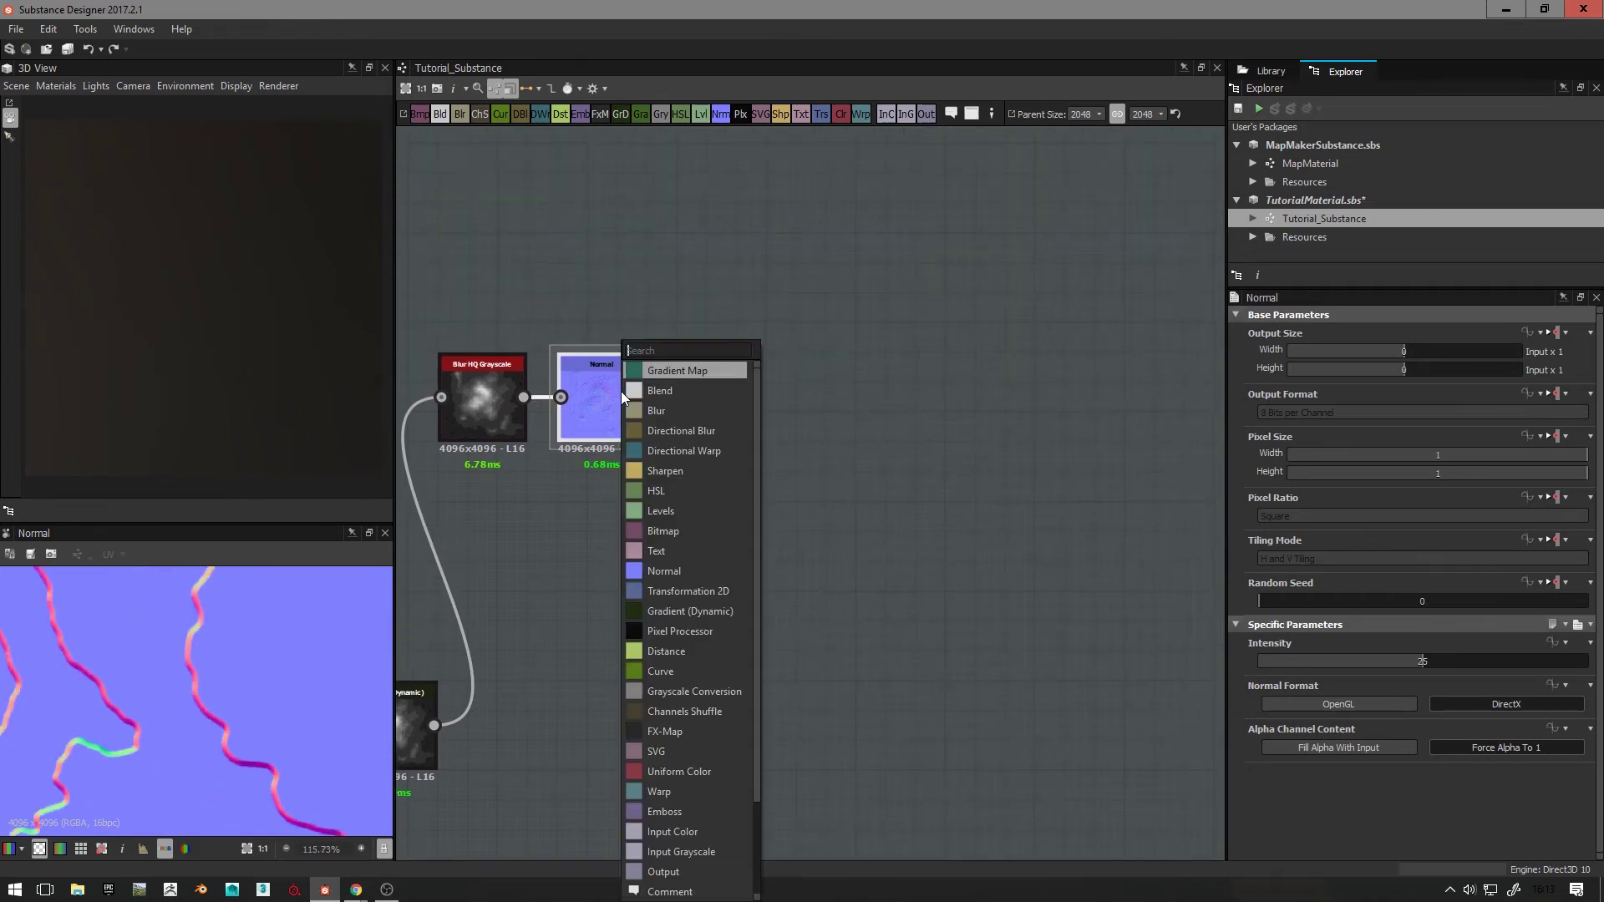
text(c)
key(BackSpace)
text(cu)
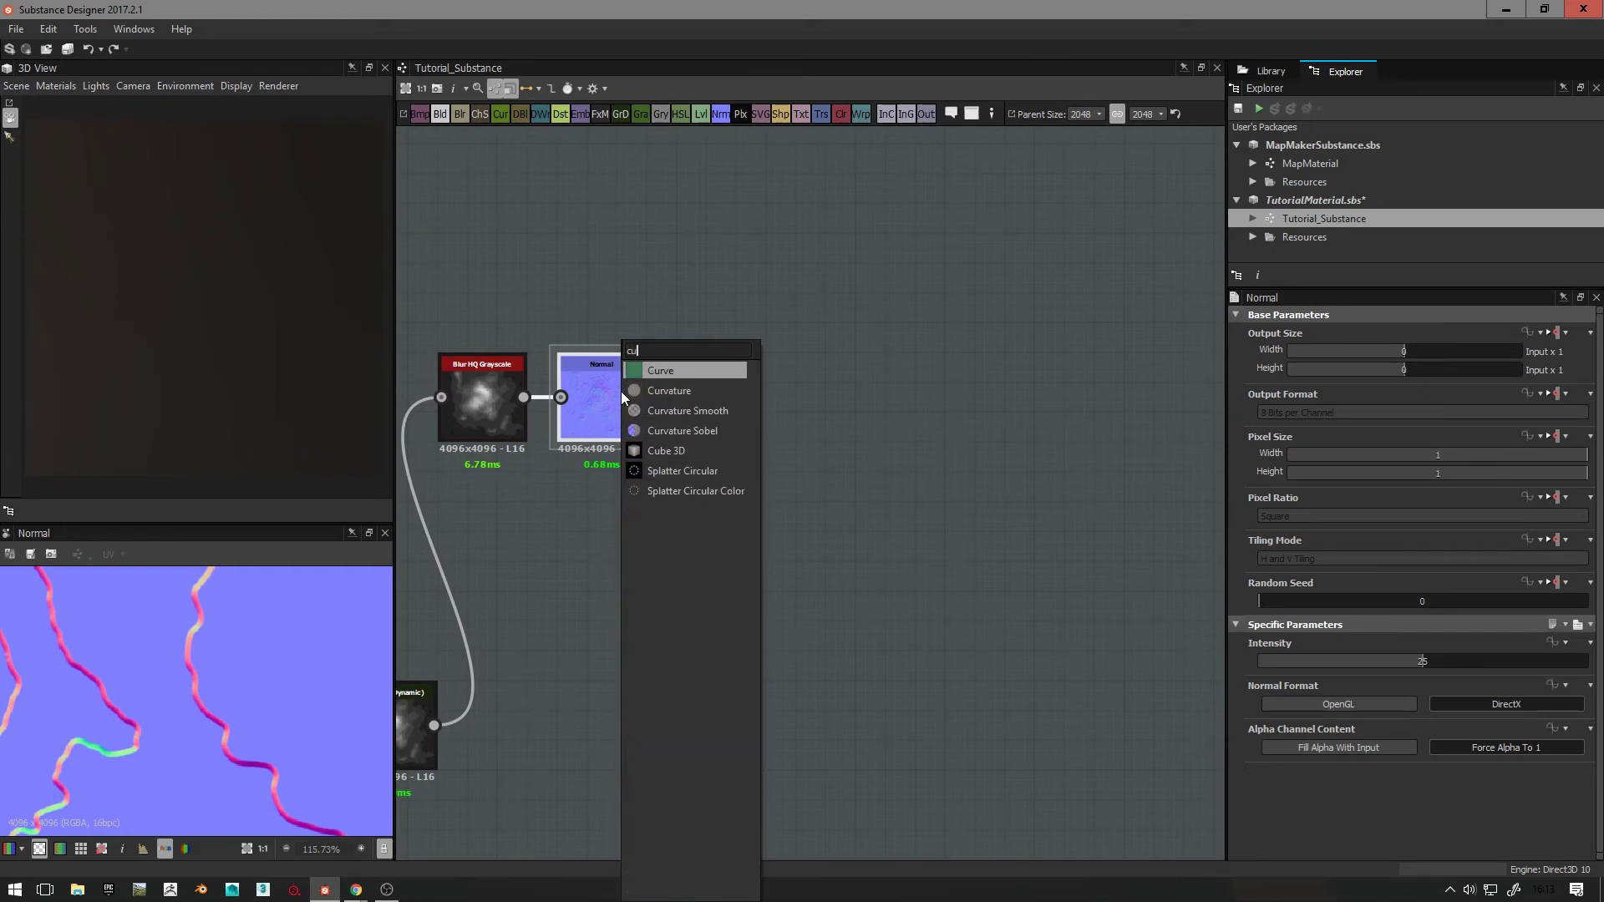
text(r)
click(655, 430)
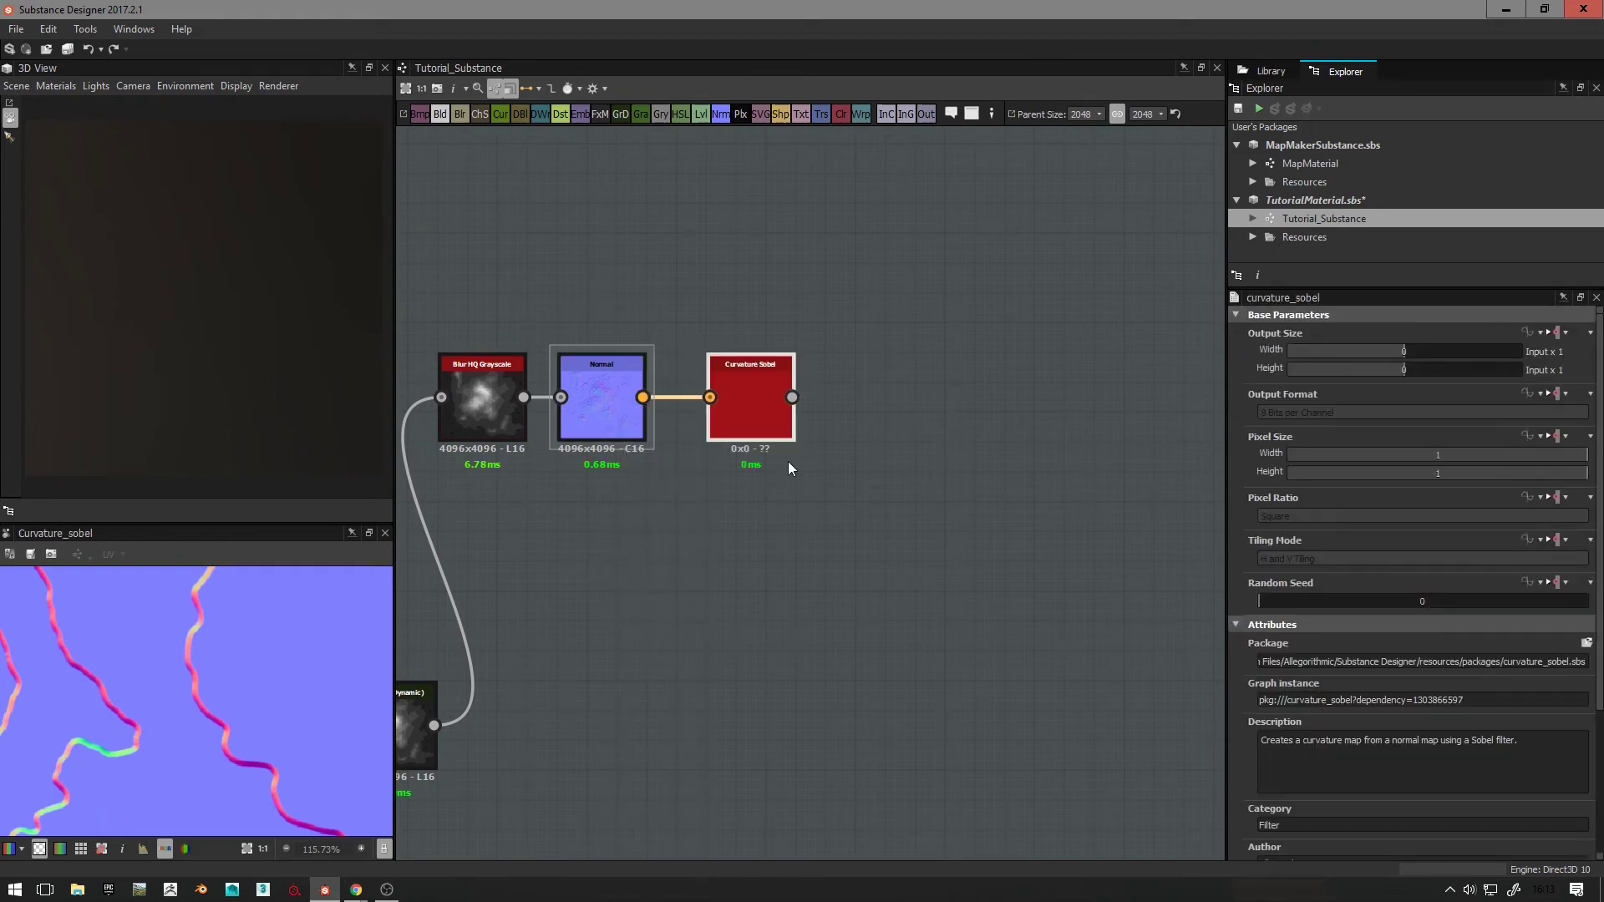
drag(766, 418, 737, 416)
Step: Inspect the Curvature Sobel node's outlines up close and add a Levels node fed by its output
scroll(251, 689, up, 4)
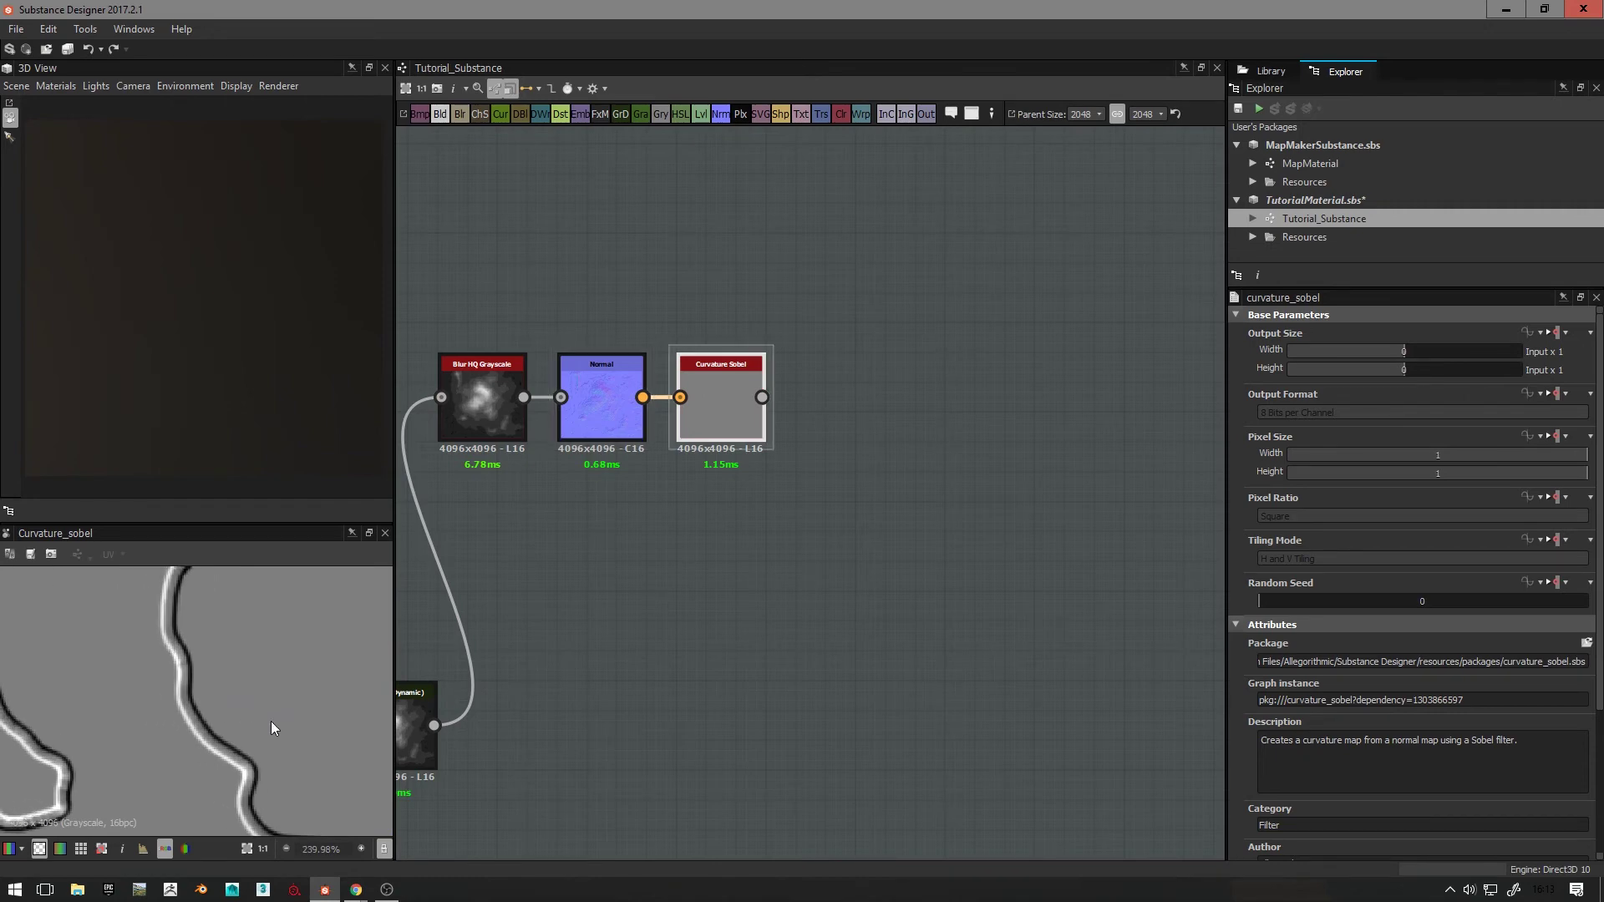
middle_drag(169, 668, 157, 729)
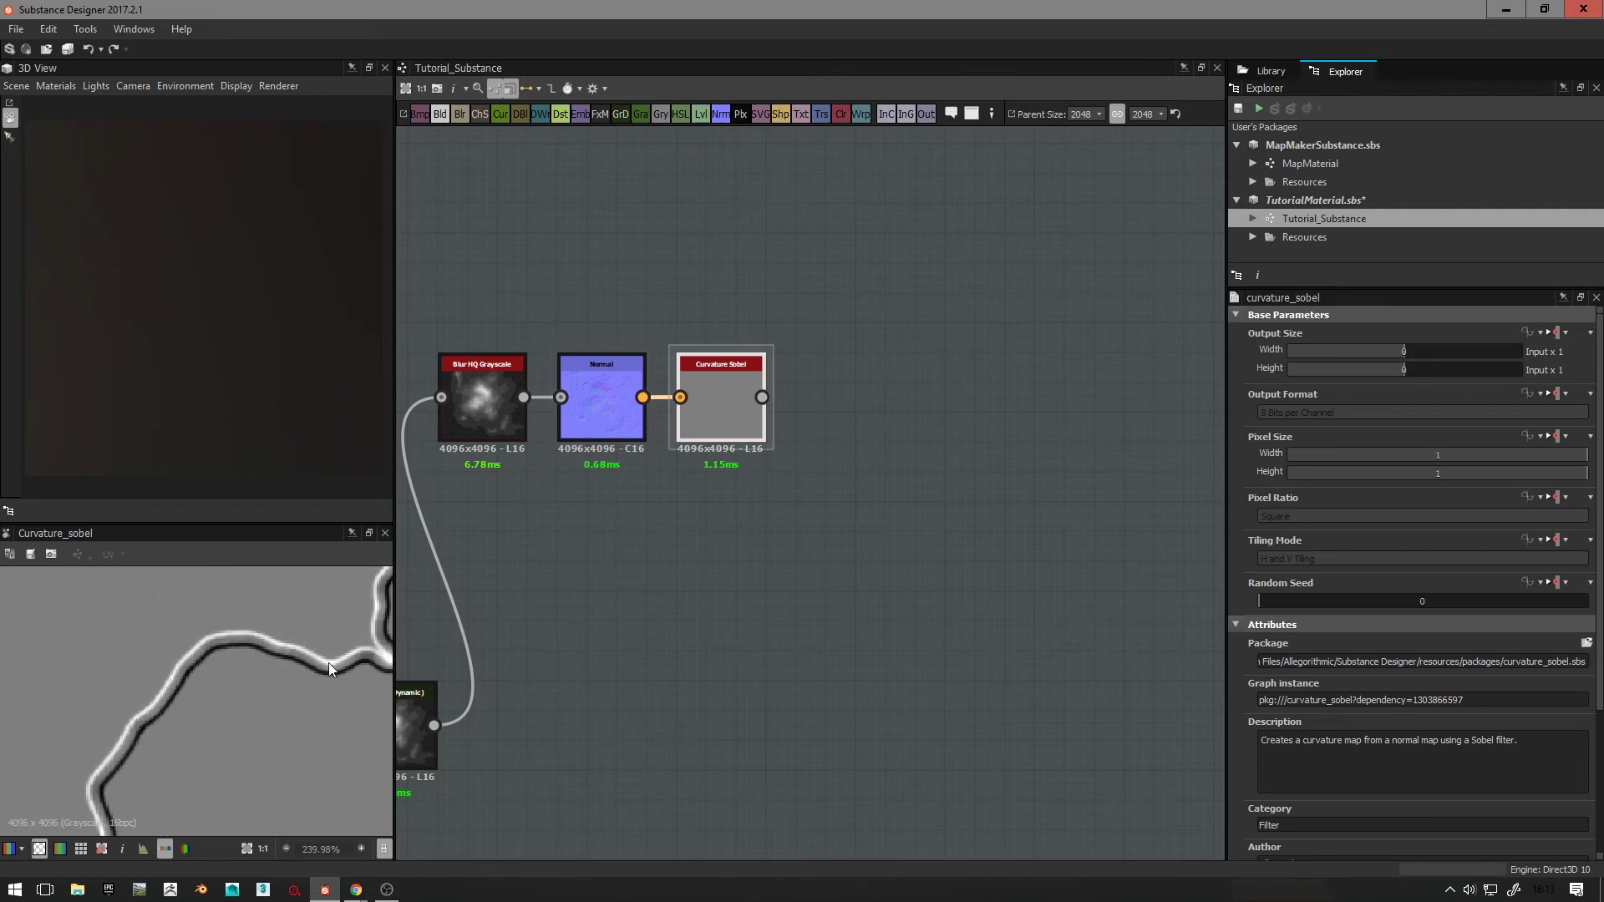
middle_drag(328, 664, 194, 692)
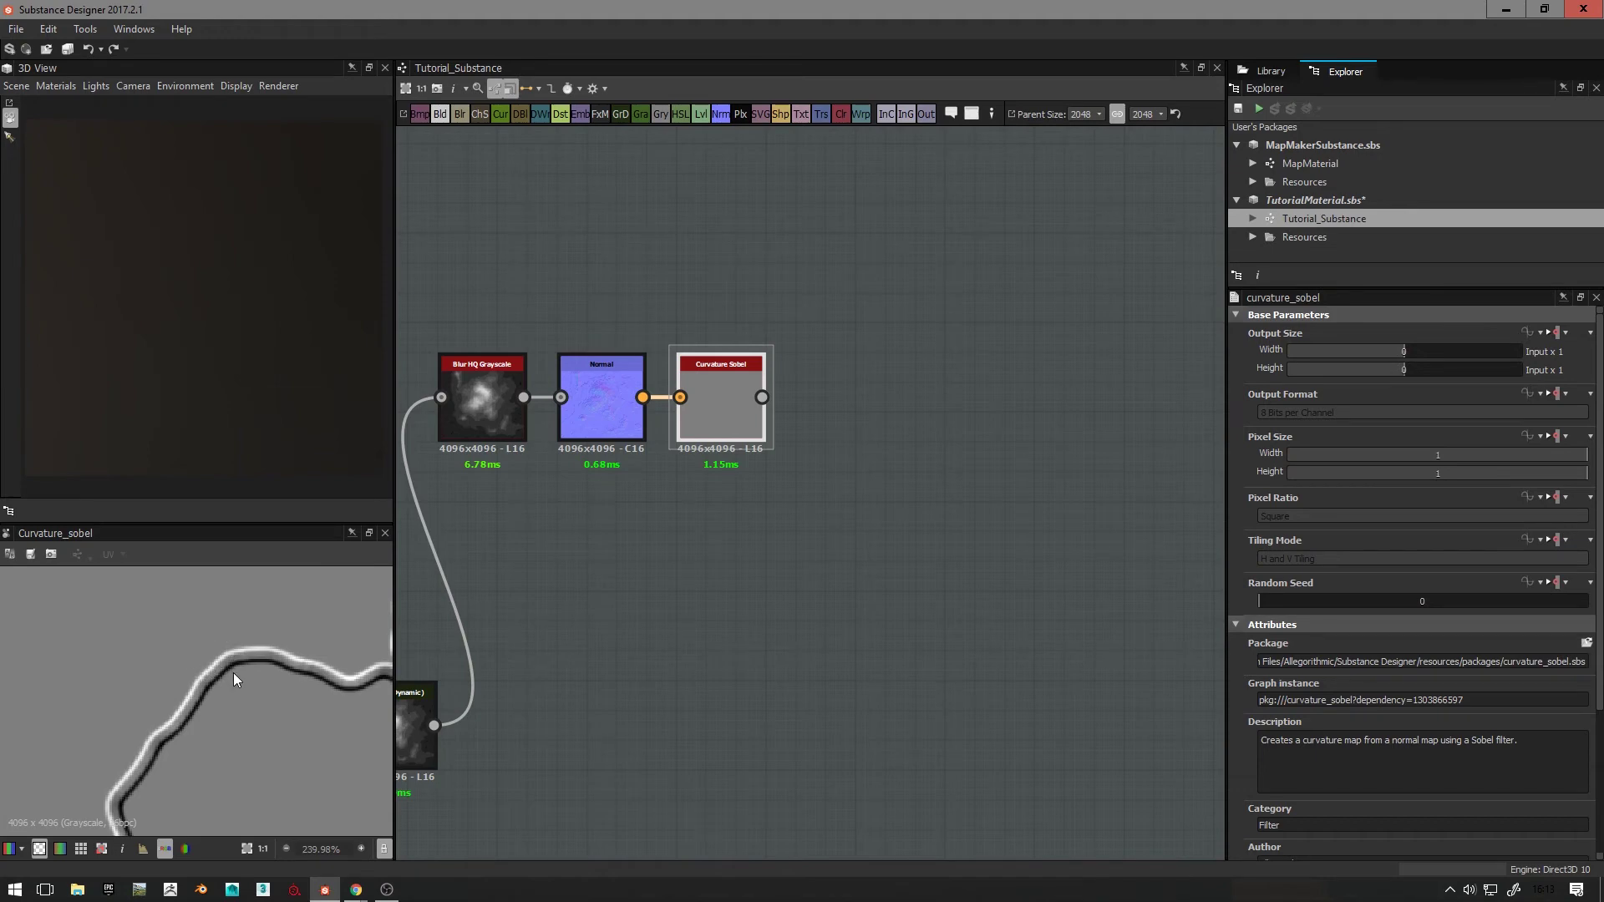
middle_drag(321, 683, 293, 723)
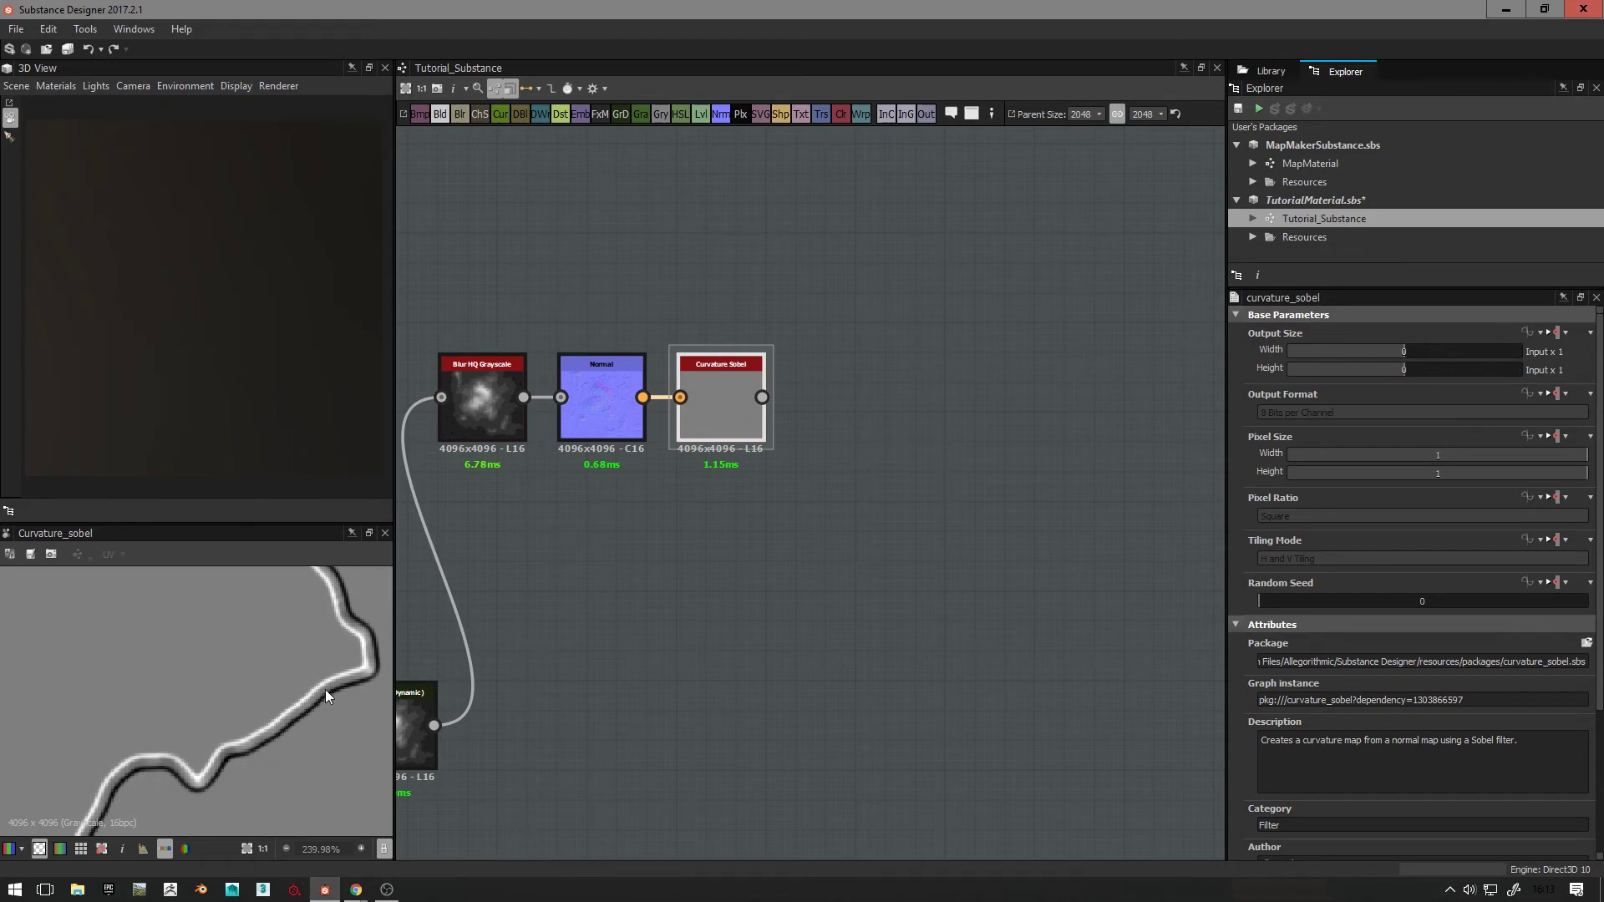
scroll(209, 603, down, 2)
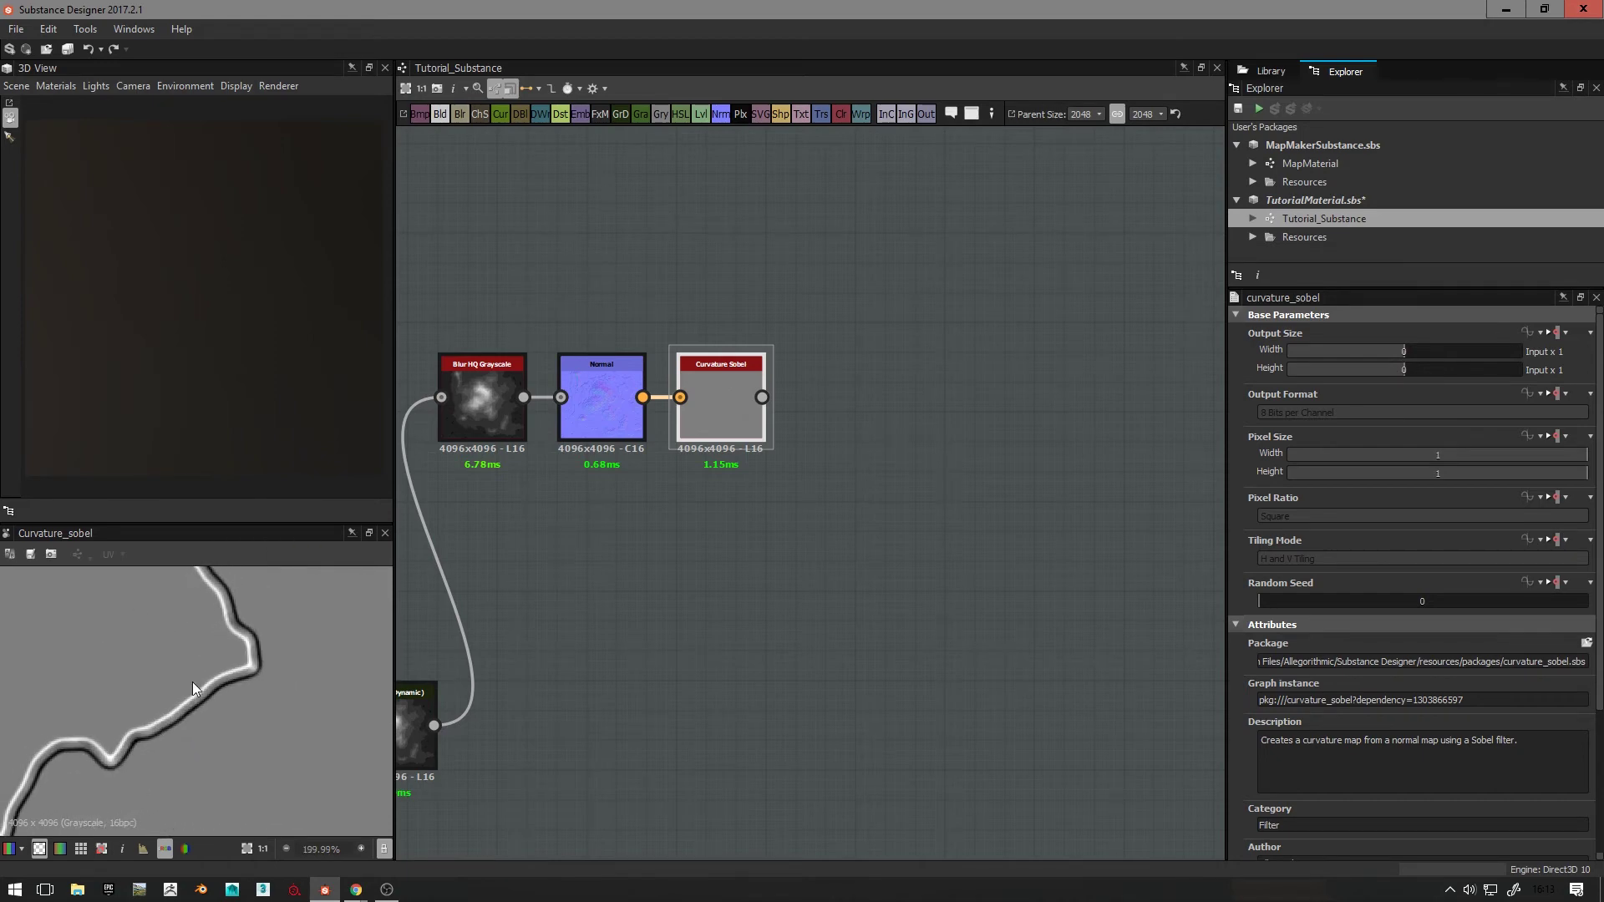
scroll(192, 682, down, 3)
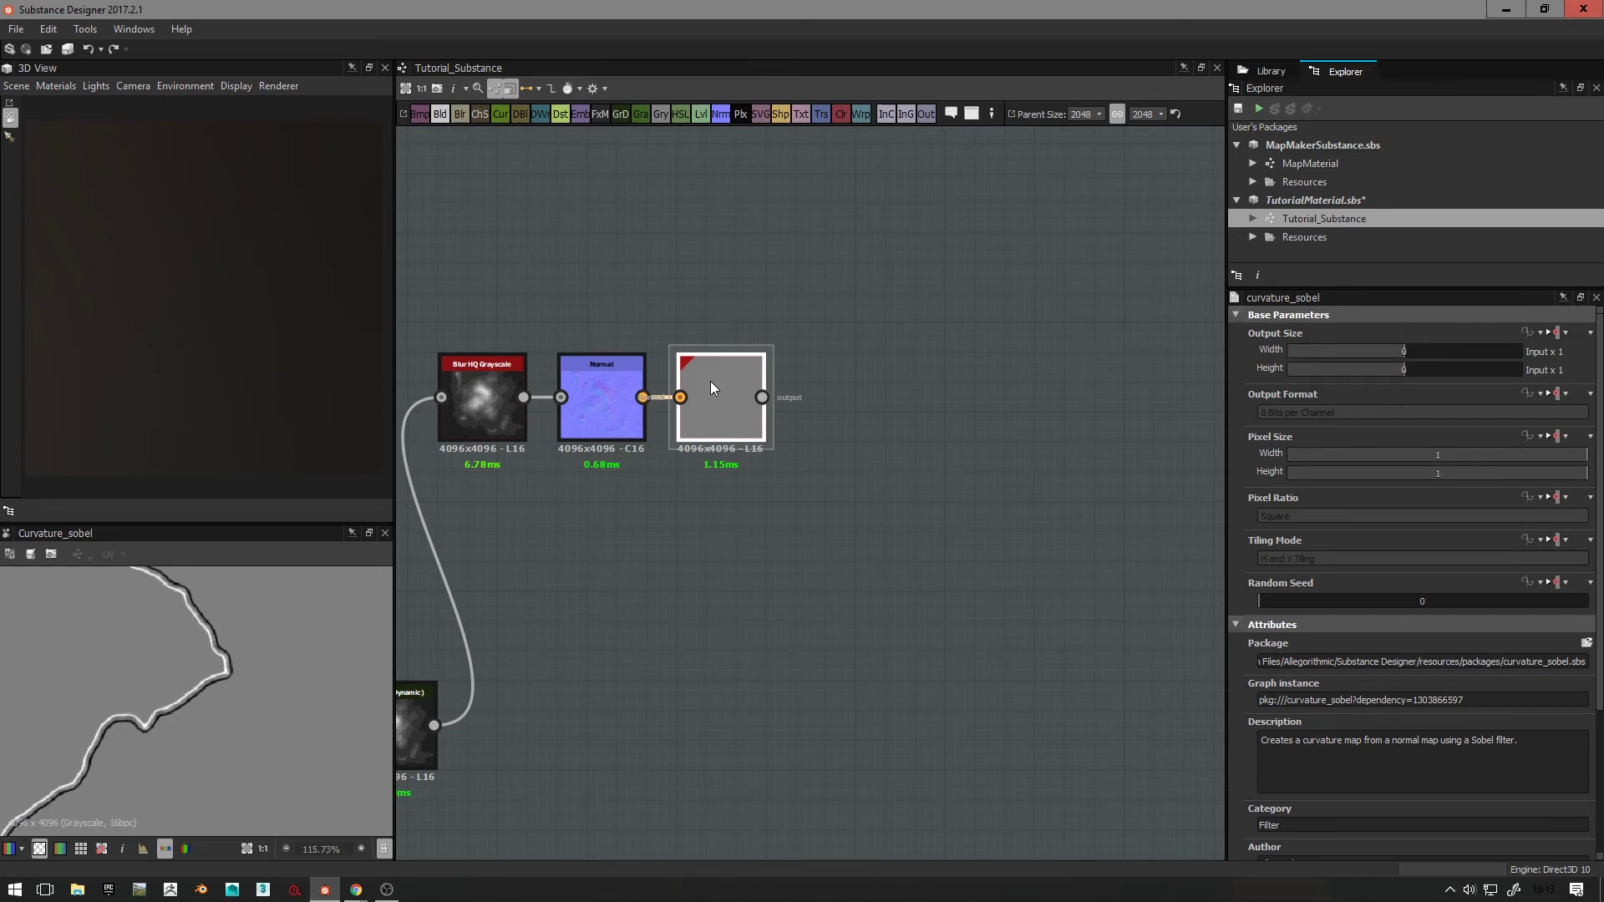
key(space)
text(l)
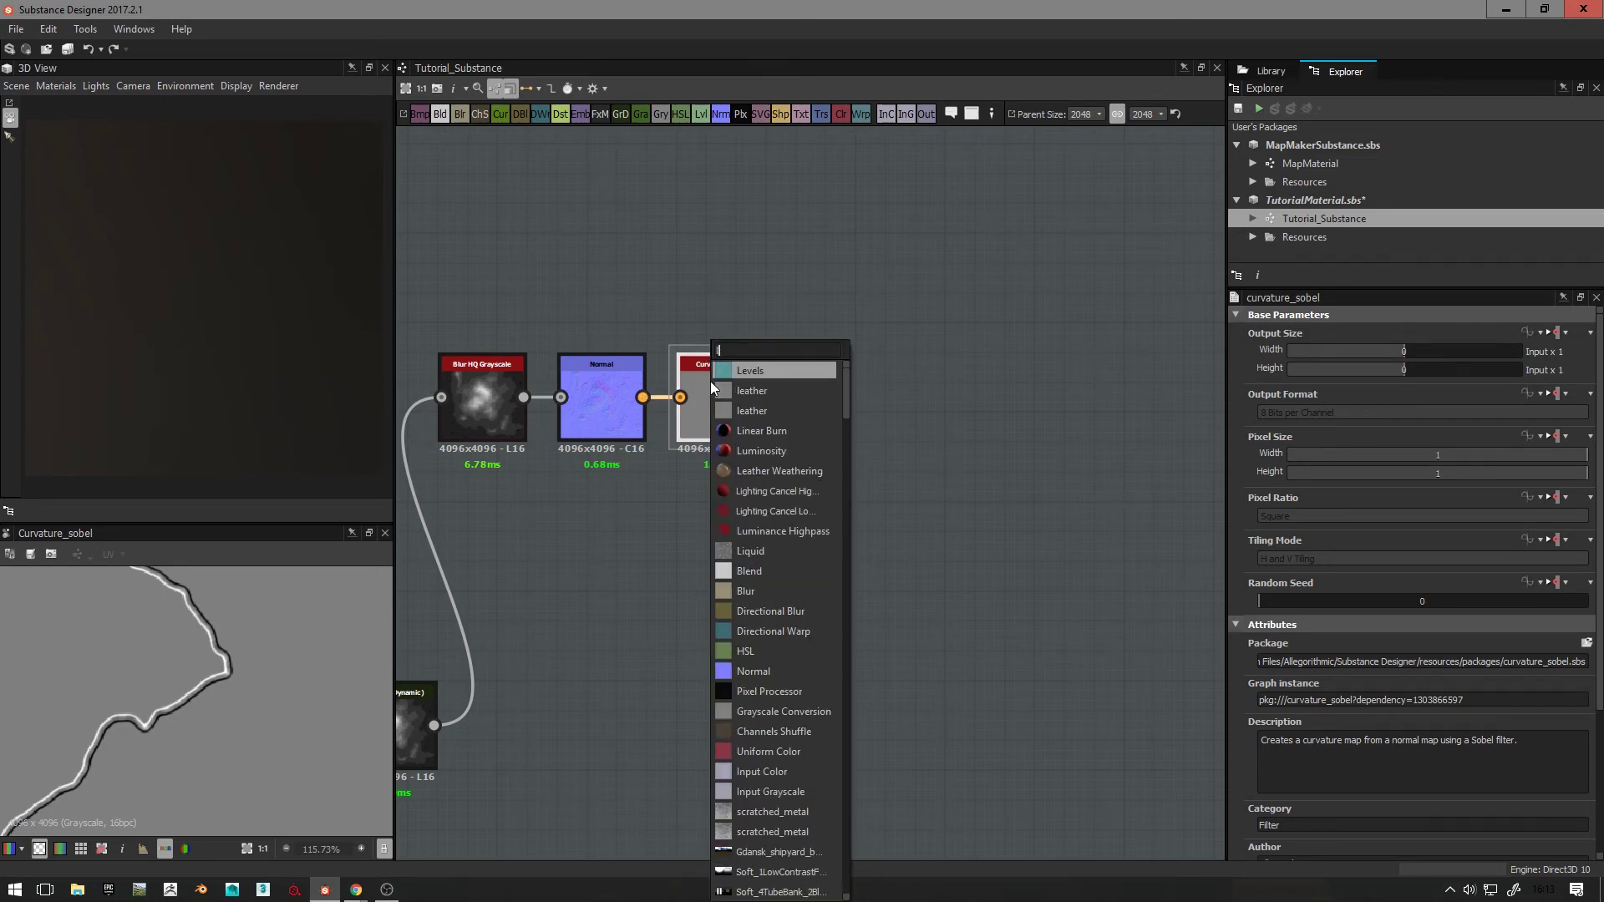
click(765, 369)
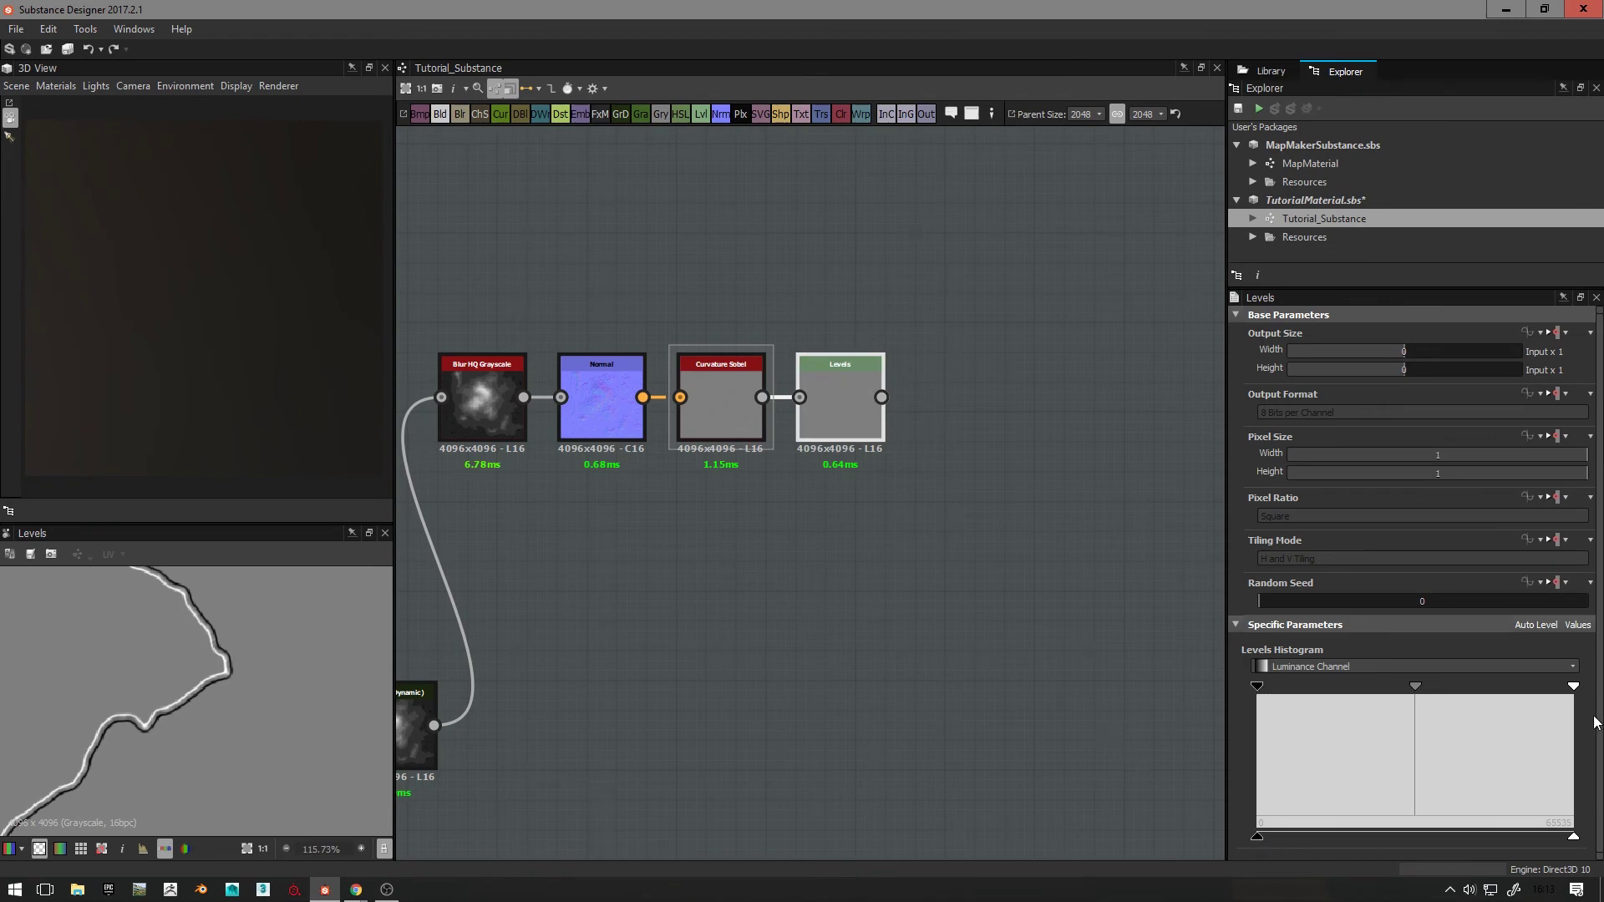
Step: In the Levels histogram, lower the input white point to the middle and raise the input black point slightly to darken the contour lines
drag(1572, 687, 1416, 695)
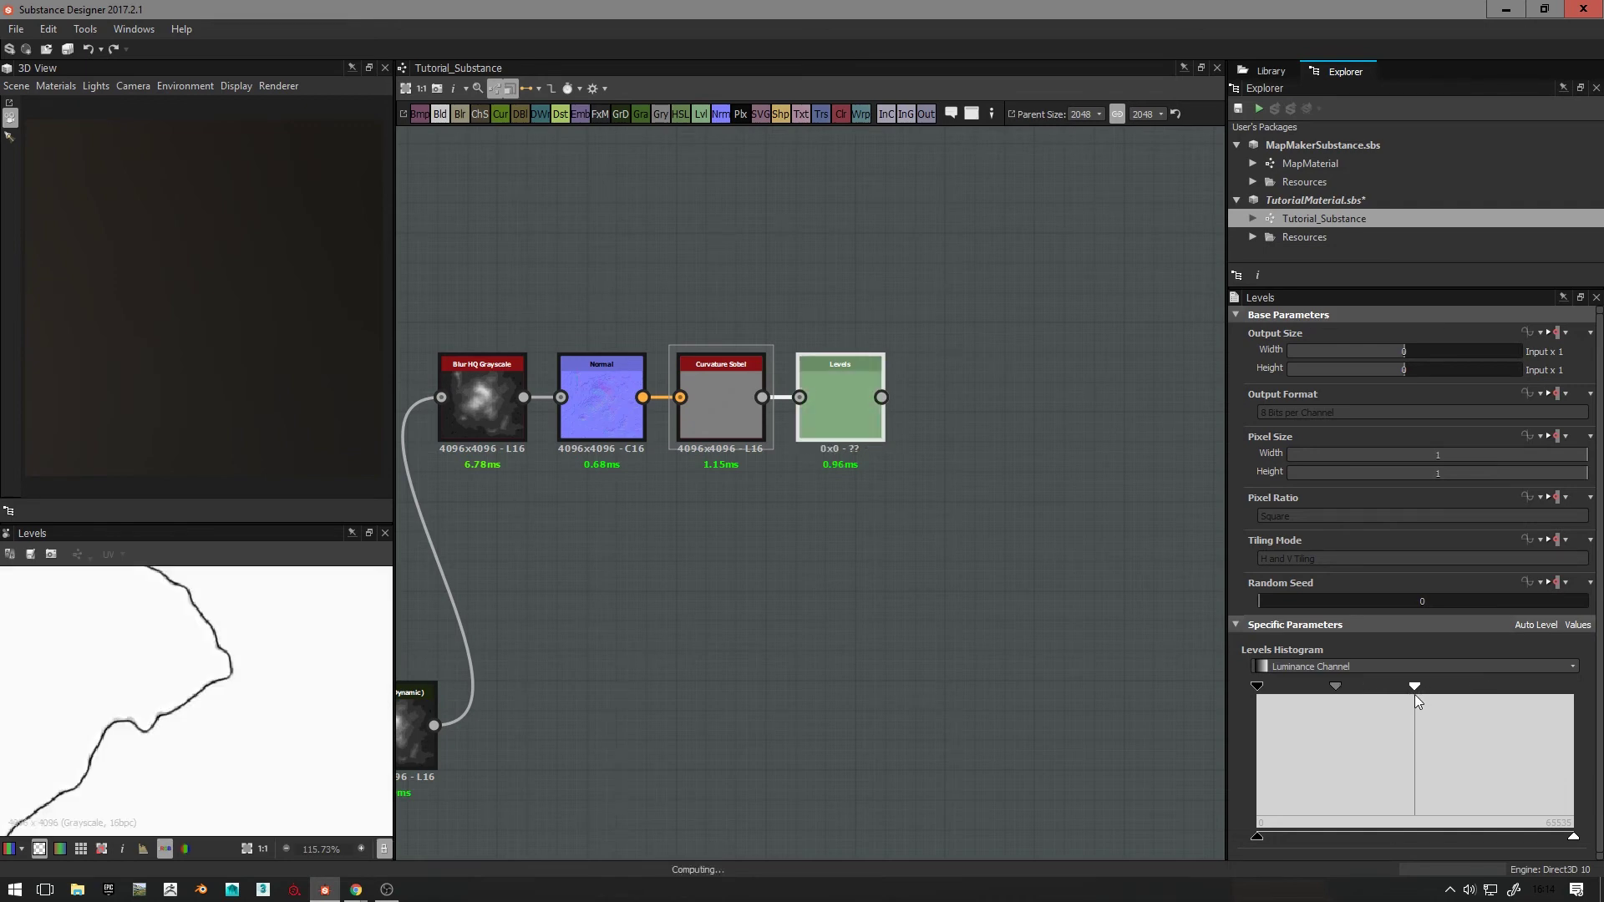
scroll(219, 743, up, 5)
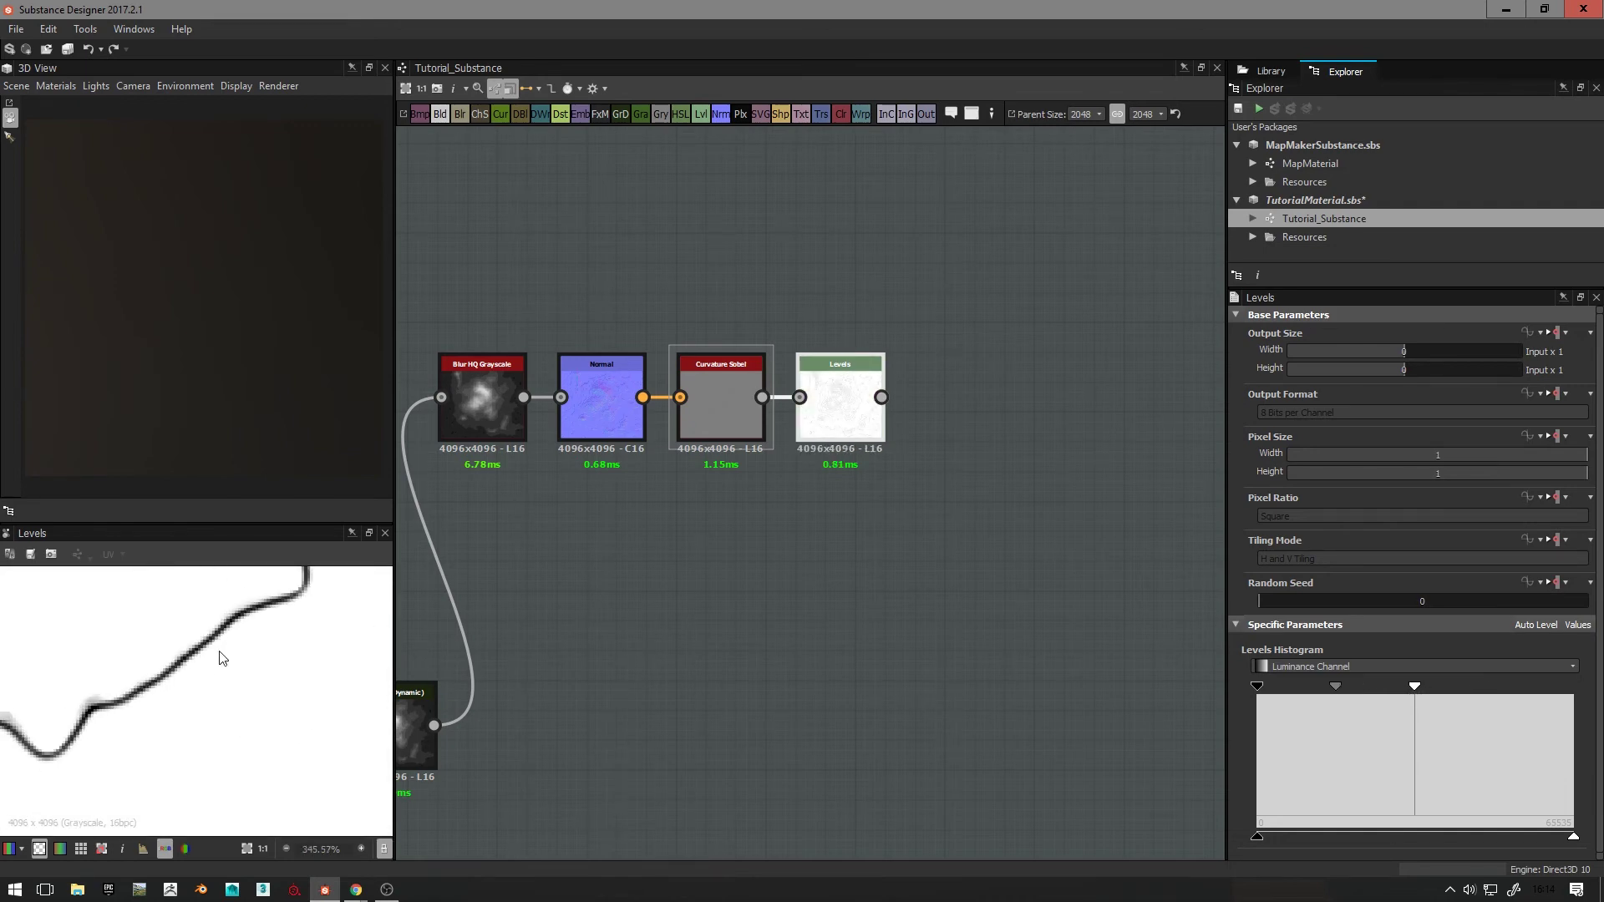
drag(1258, 688, 1324, 687)
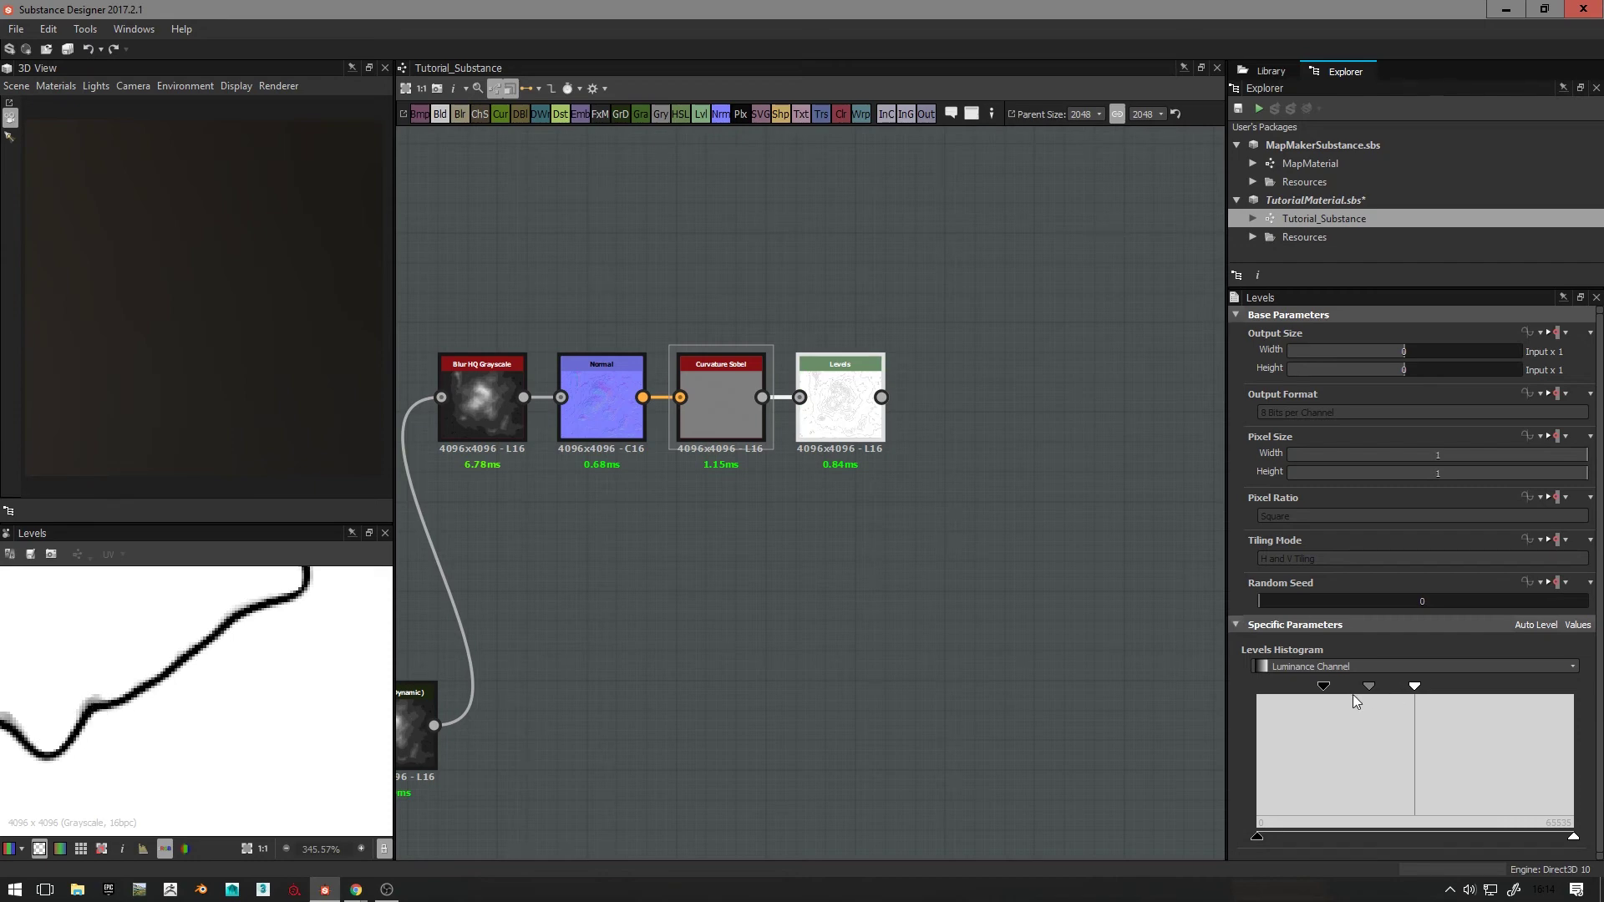
drag(1323, 687, 1305, 687)
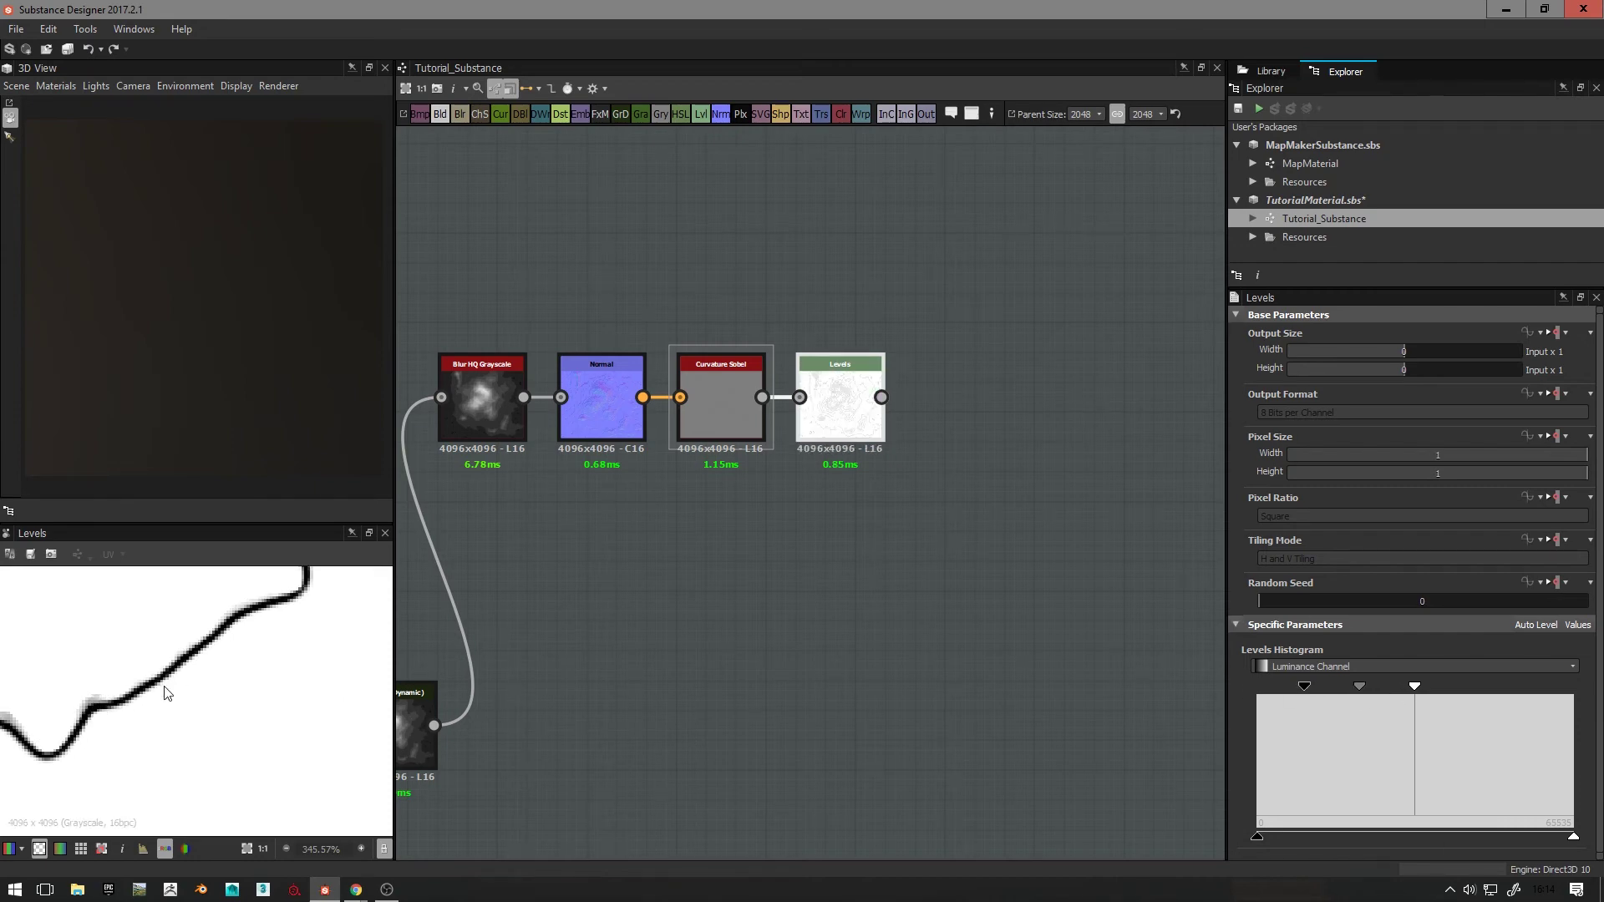
scroll(198, 706, down, 8)
scroll(198, 706, up, 3)
Step: Add a Blur HQ Grayscale node fed by the Levels node's output
click(875, 436)
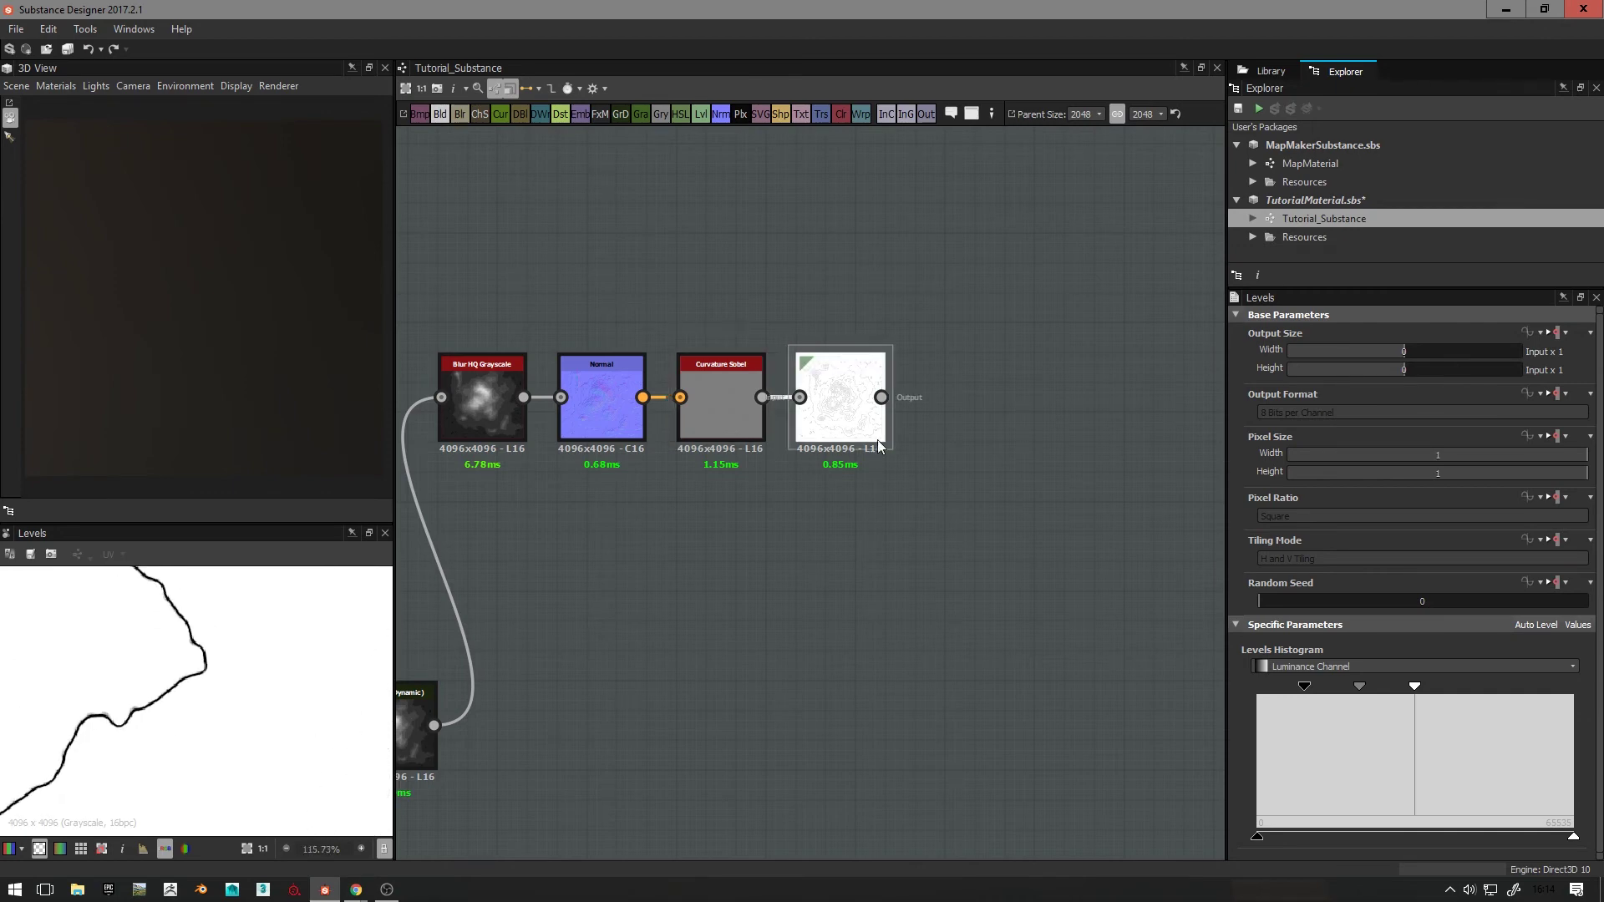
key(space)
text(blu)
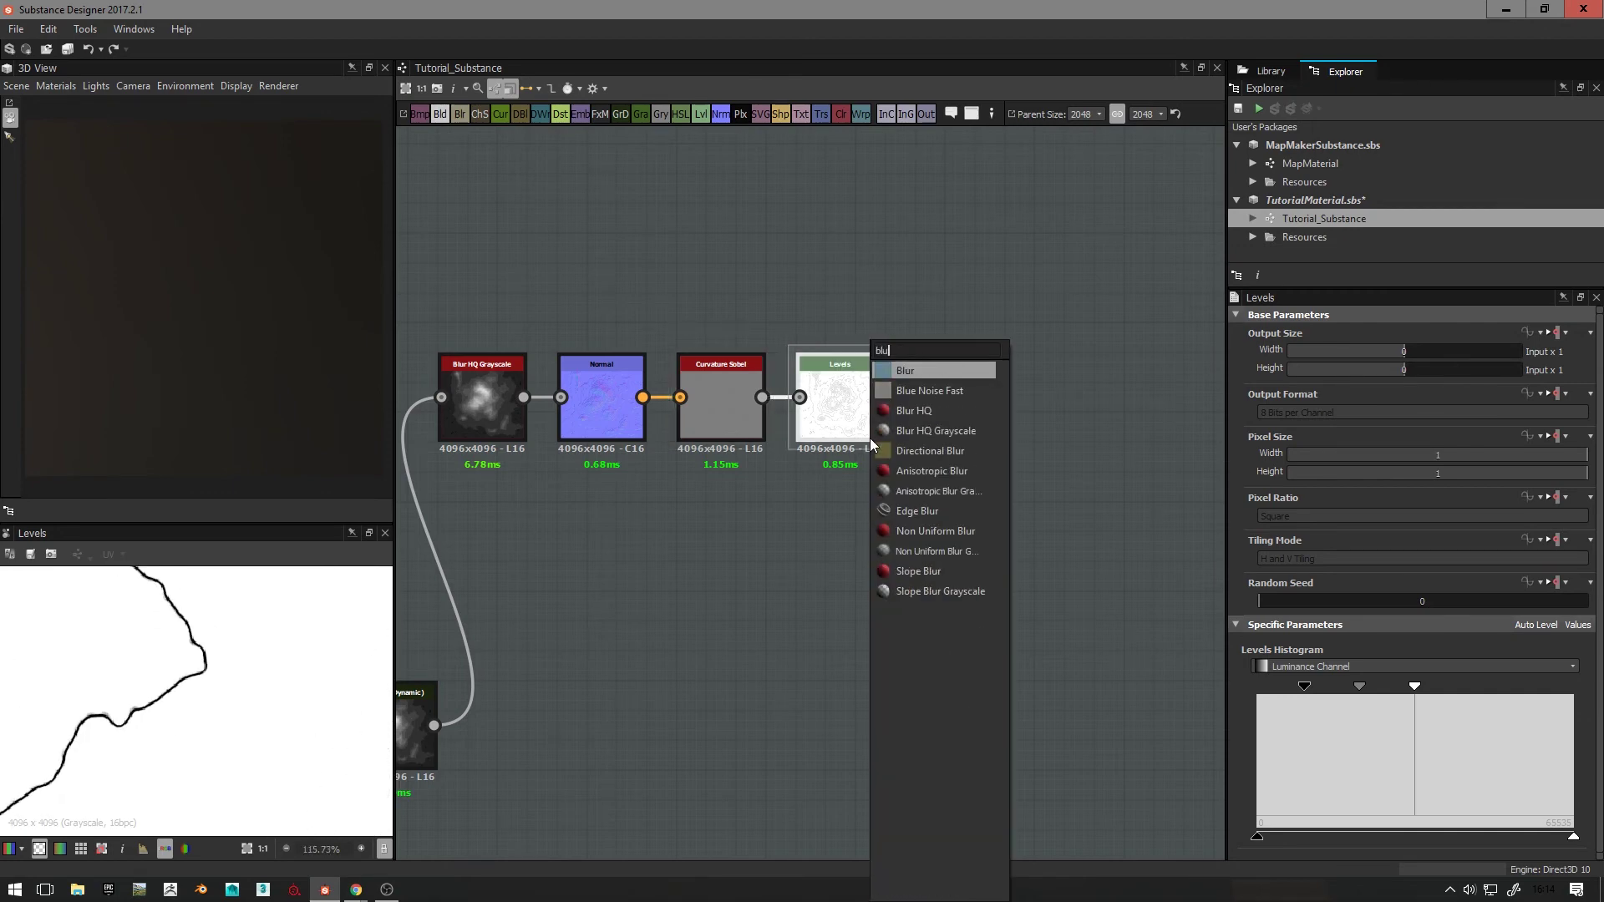
click(943, 431)
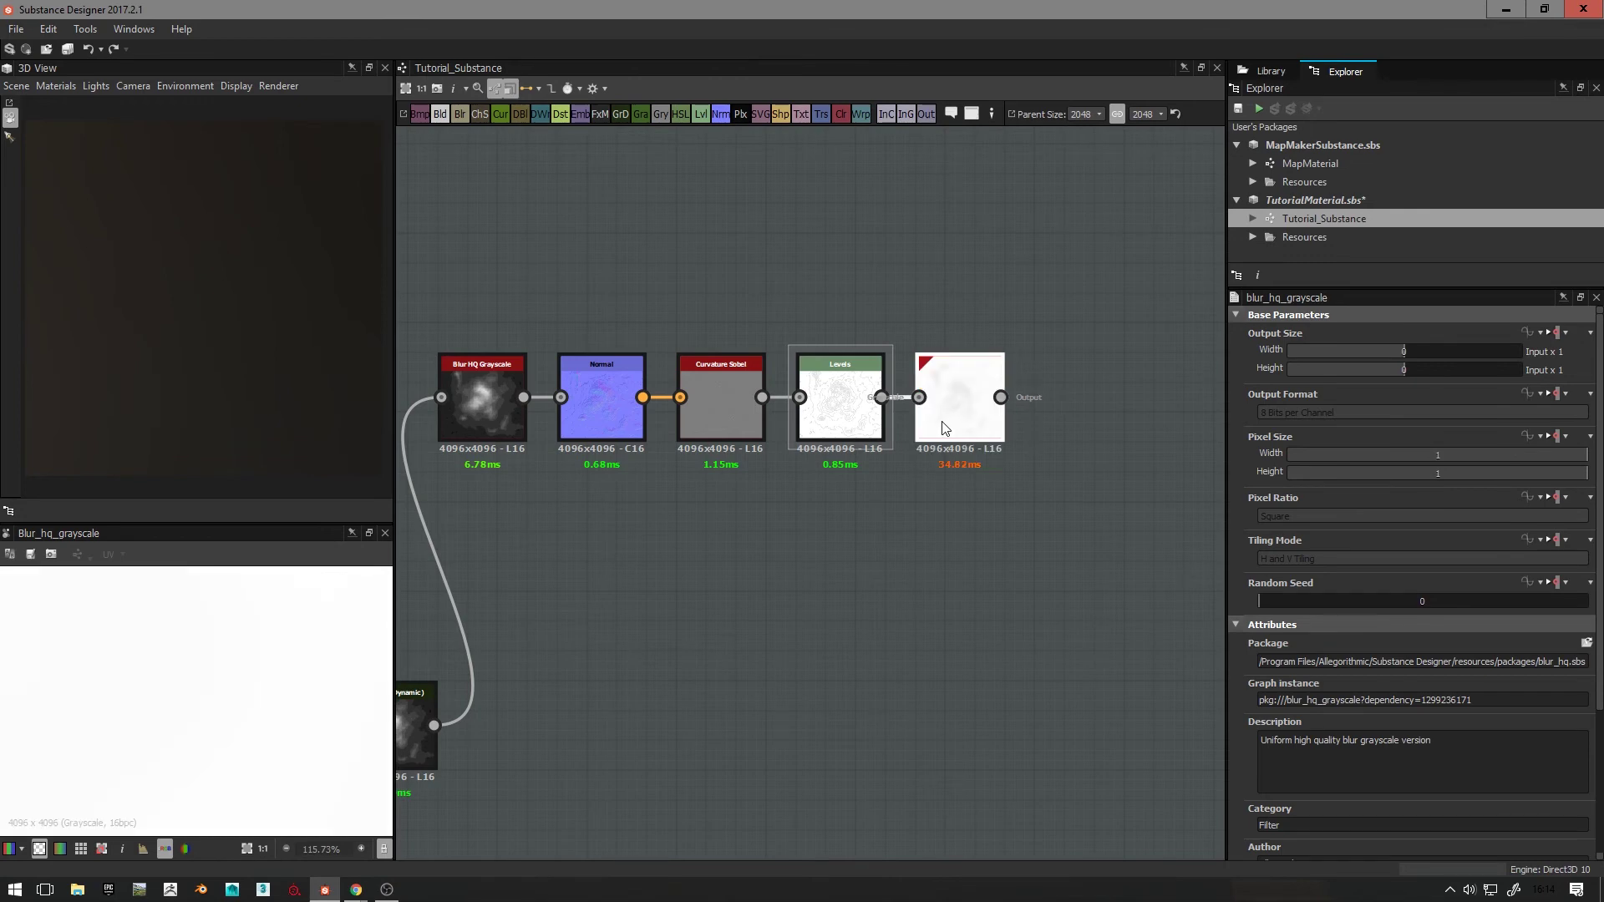
Step: Set the newly added Blur HQ Grayscale node's Quality to 1 and Intensity to 0.1, and check the softened lines up close
scroll(1298, 799, down, 2)
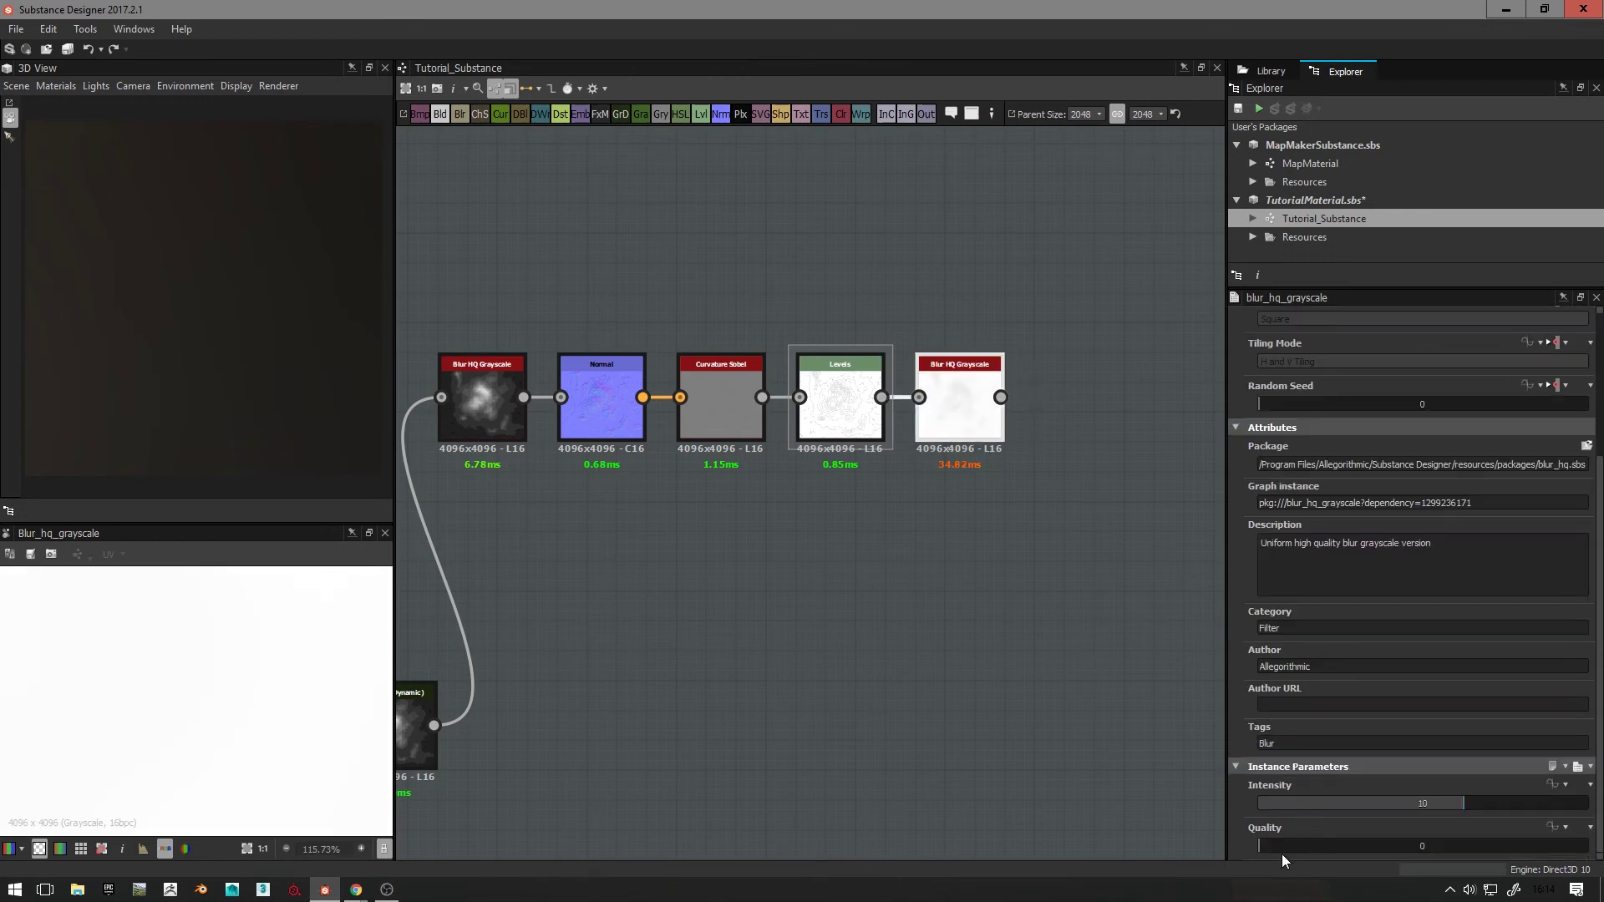
click(1406, 843)
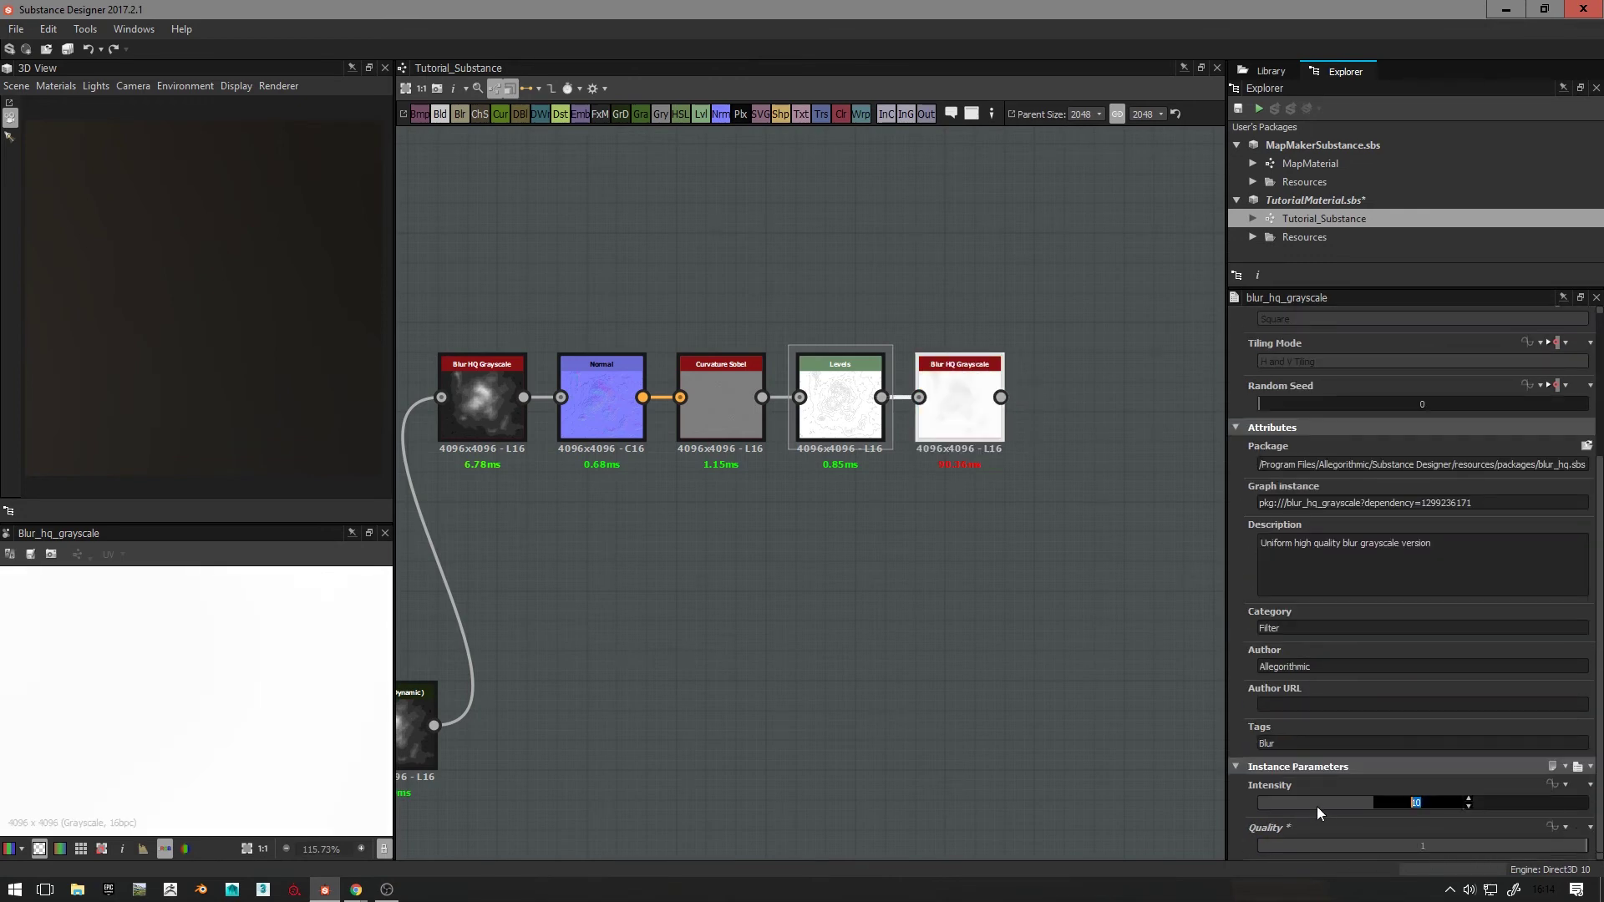
click(1317, 806)
scroll(92, 735, up, 5)
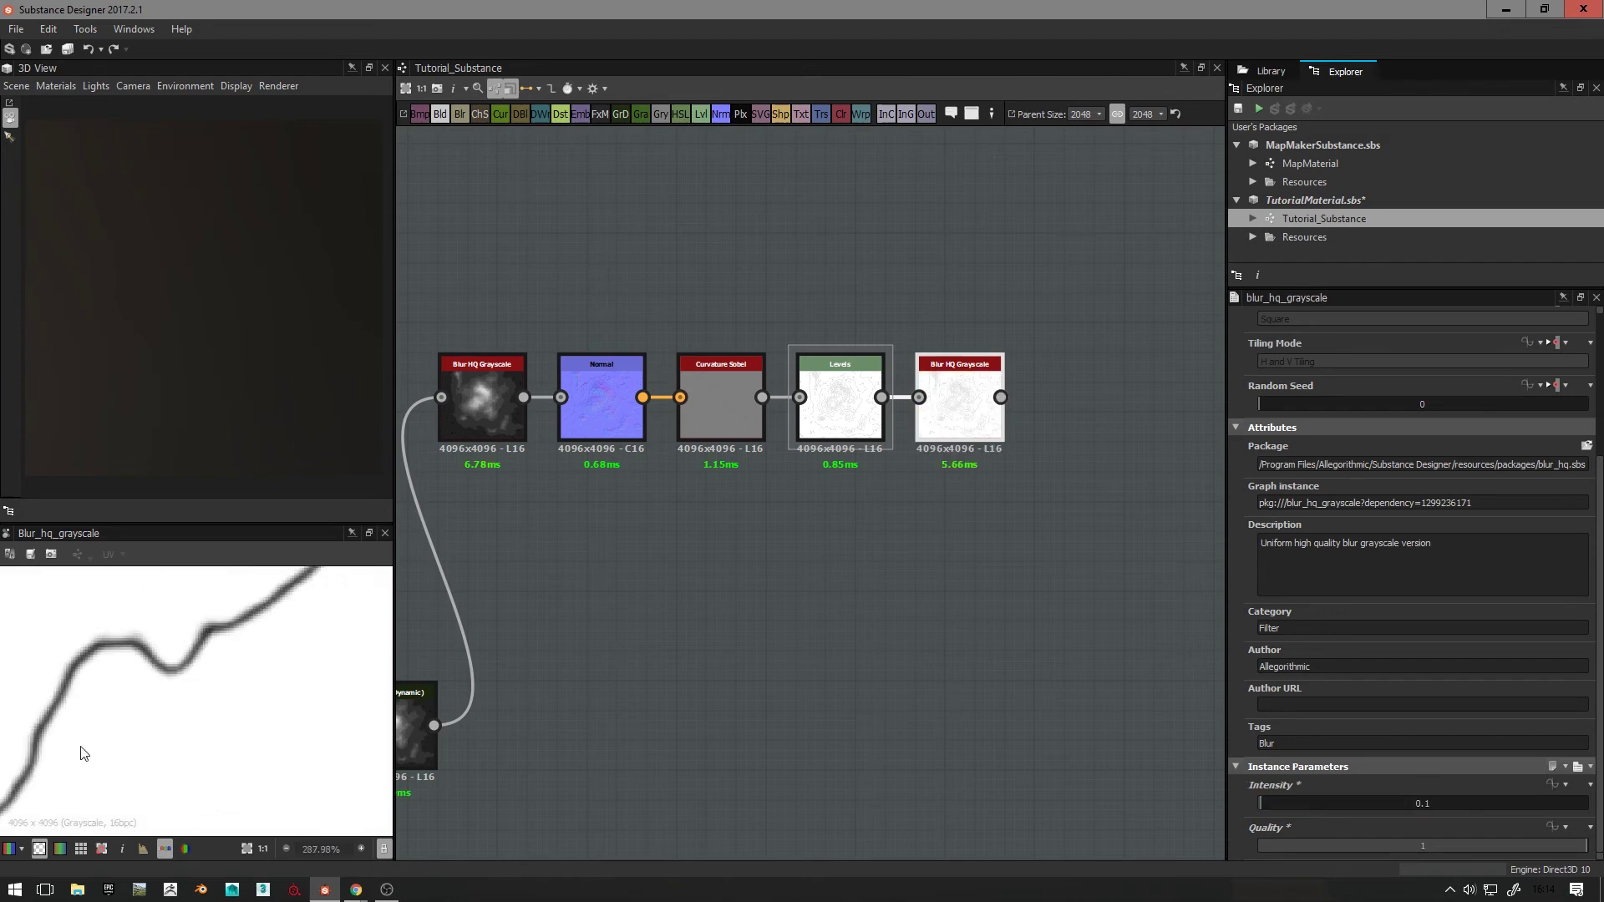
middle_drag(262, 591, 332, 519)
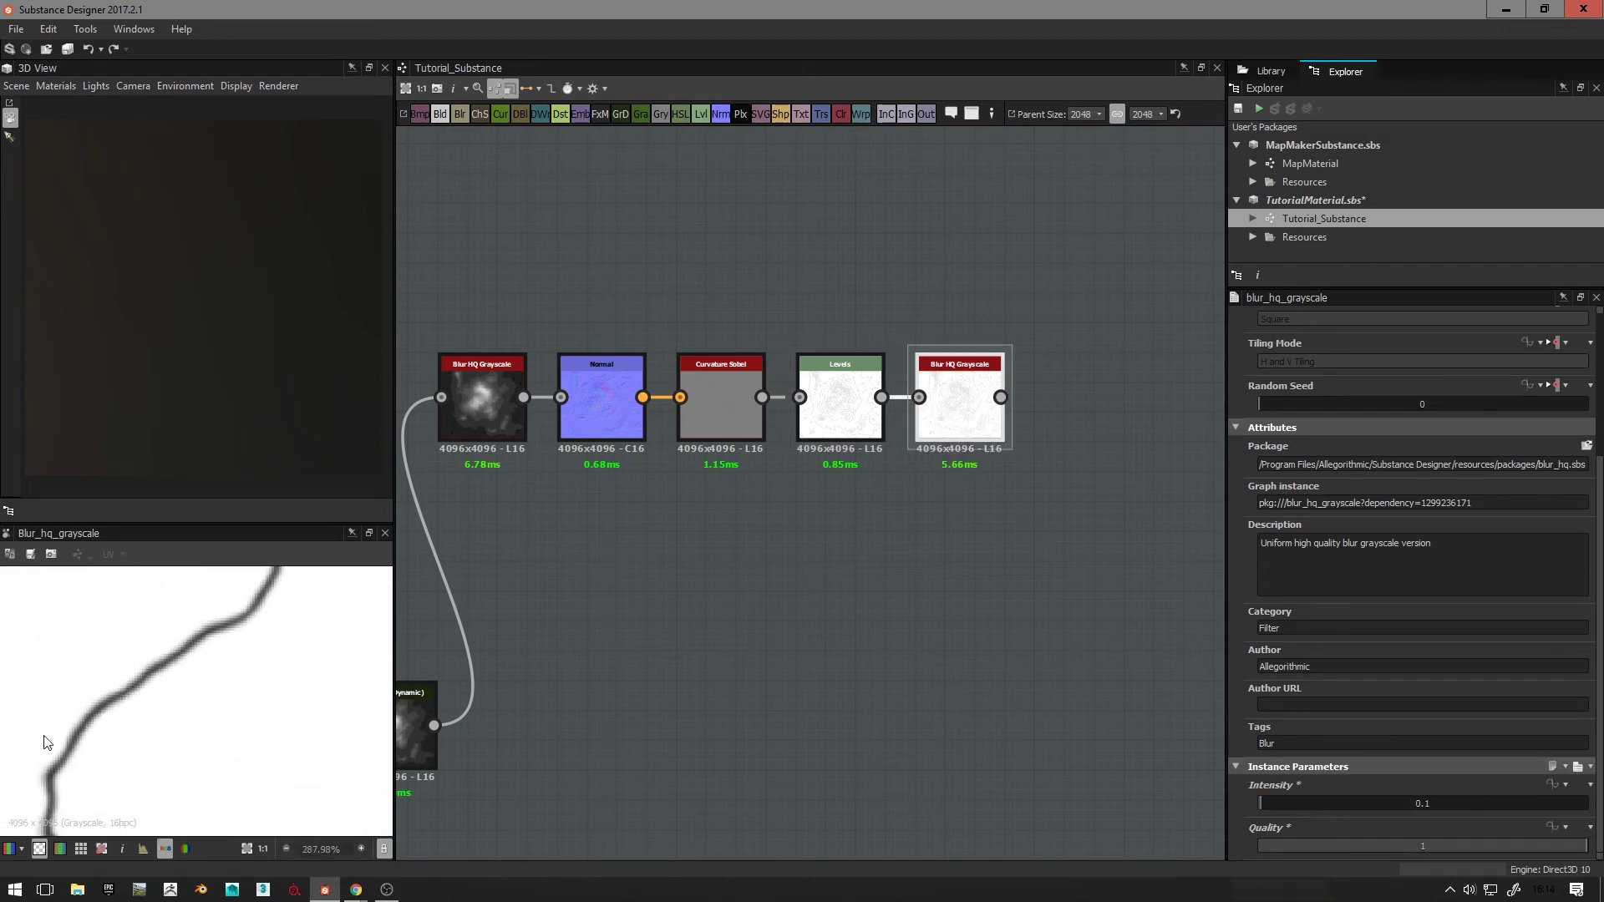
middle_drag(84, 804, 243, 741)
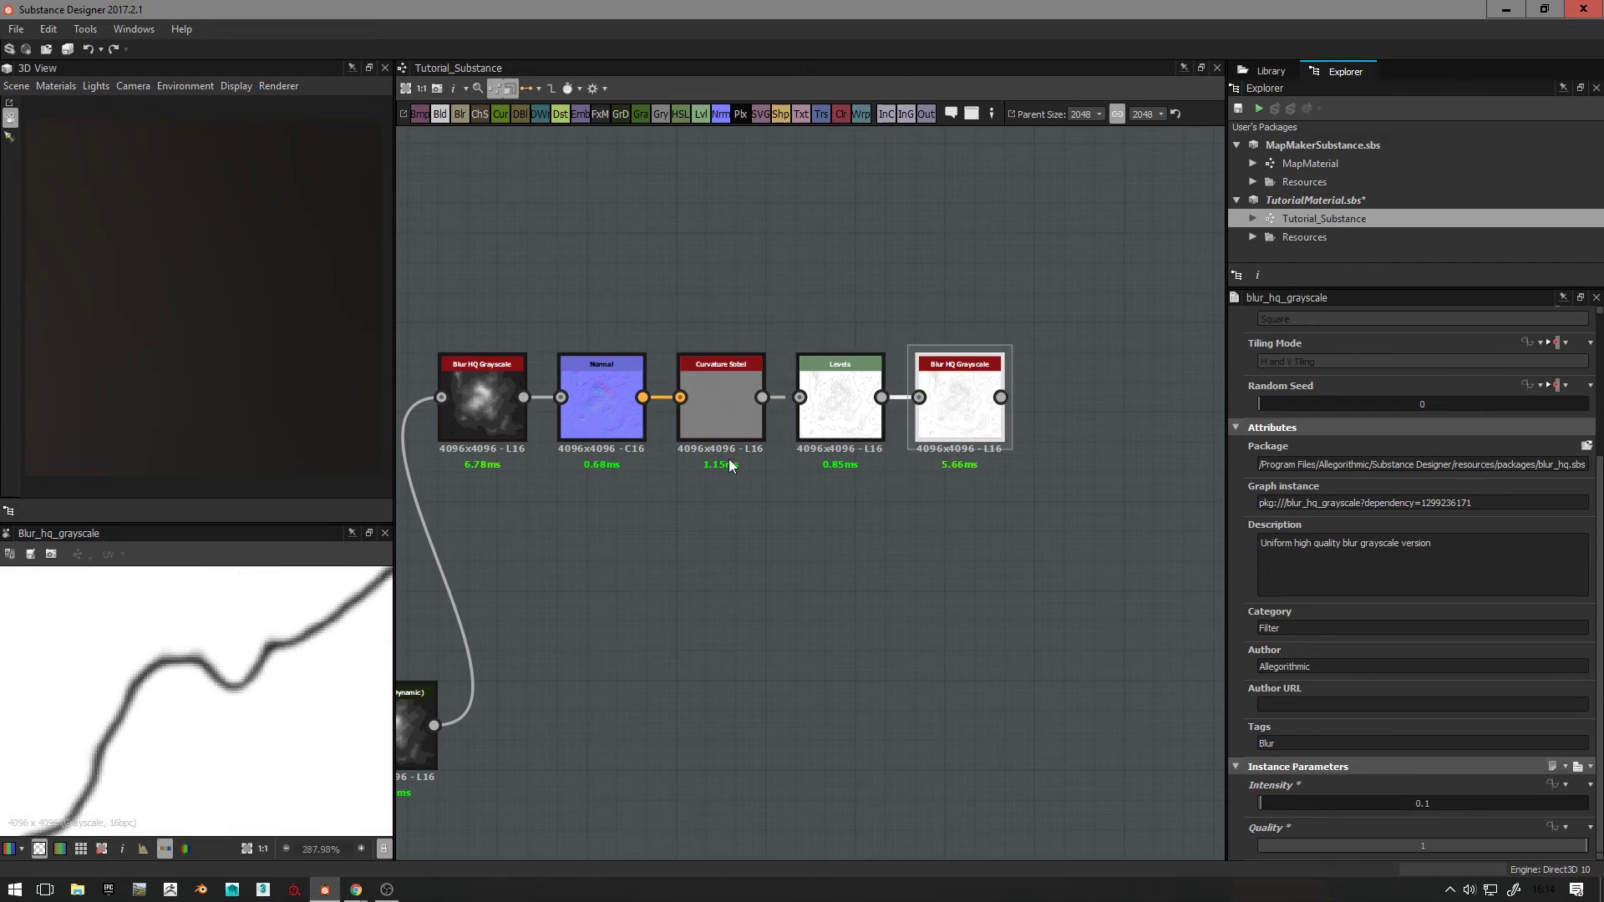
Step: Add a Levels node fed by the output of the last Blur HQ Grayscale node
key(space)
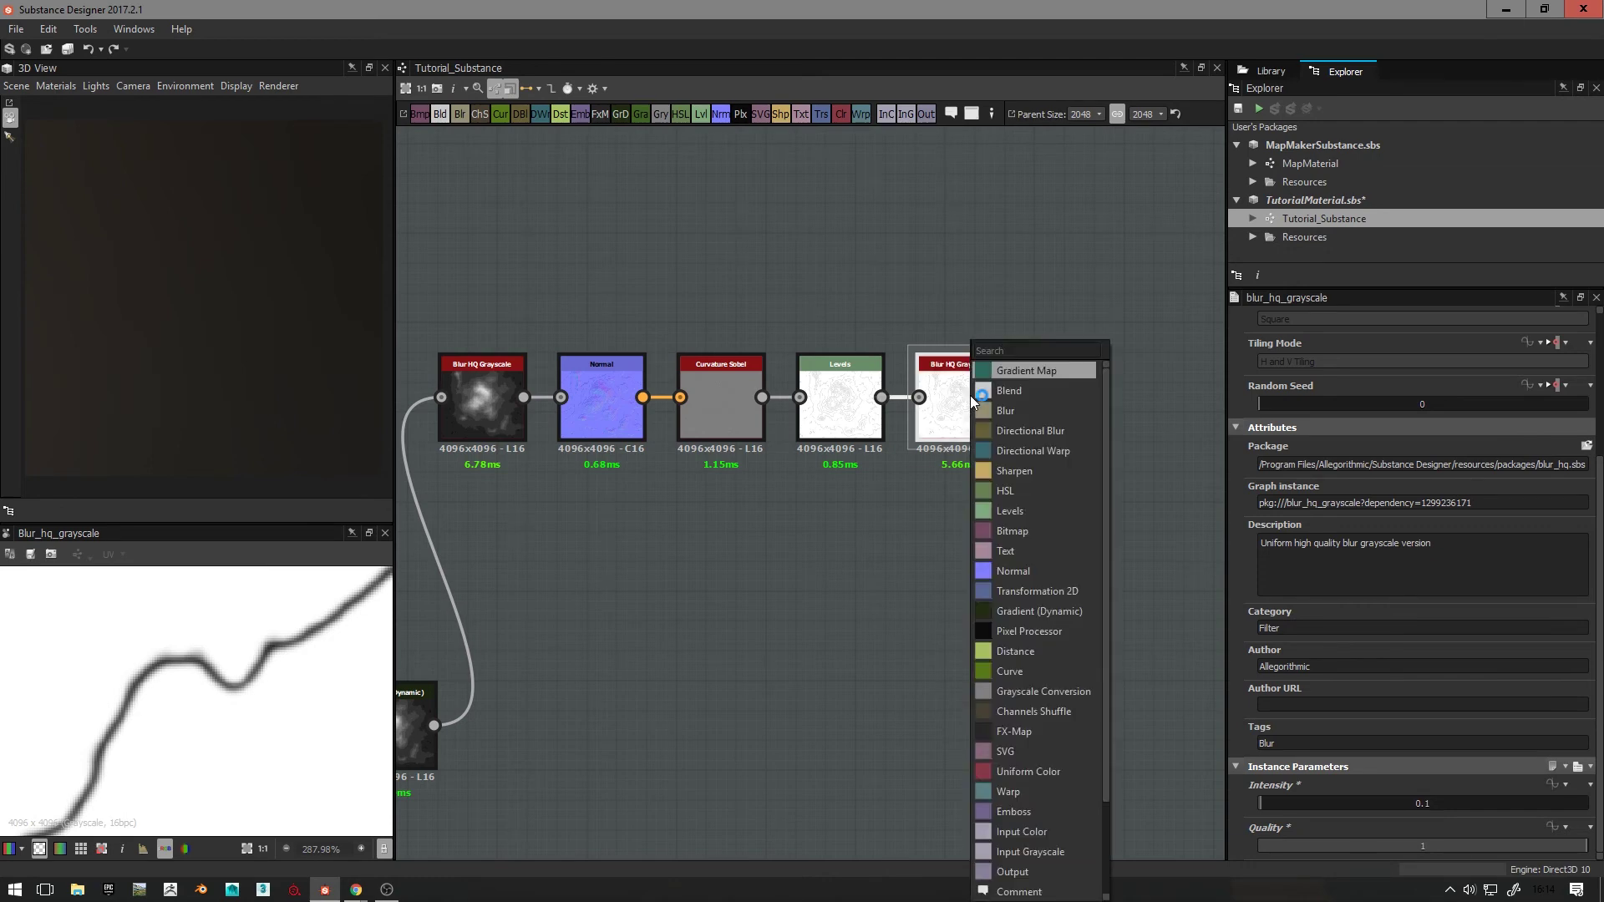
key(Escape)
key(space)
text(leves)
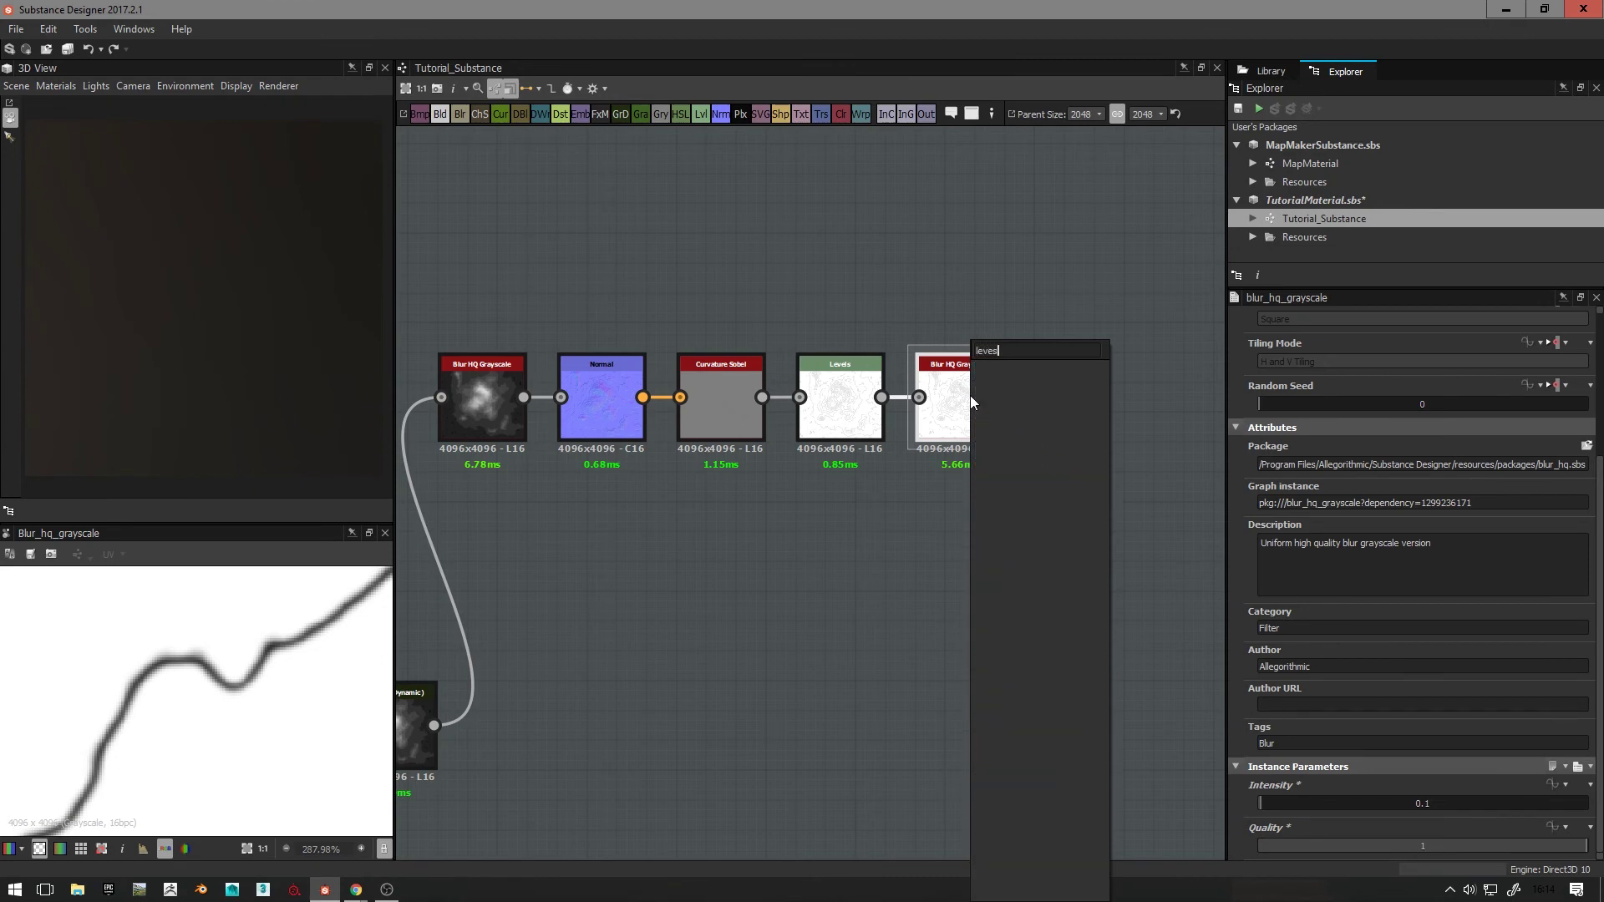
key(BackSpace)
key(Return)
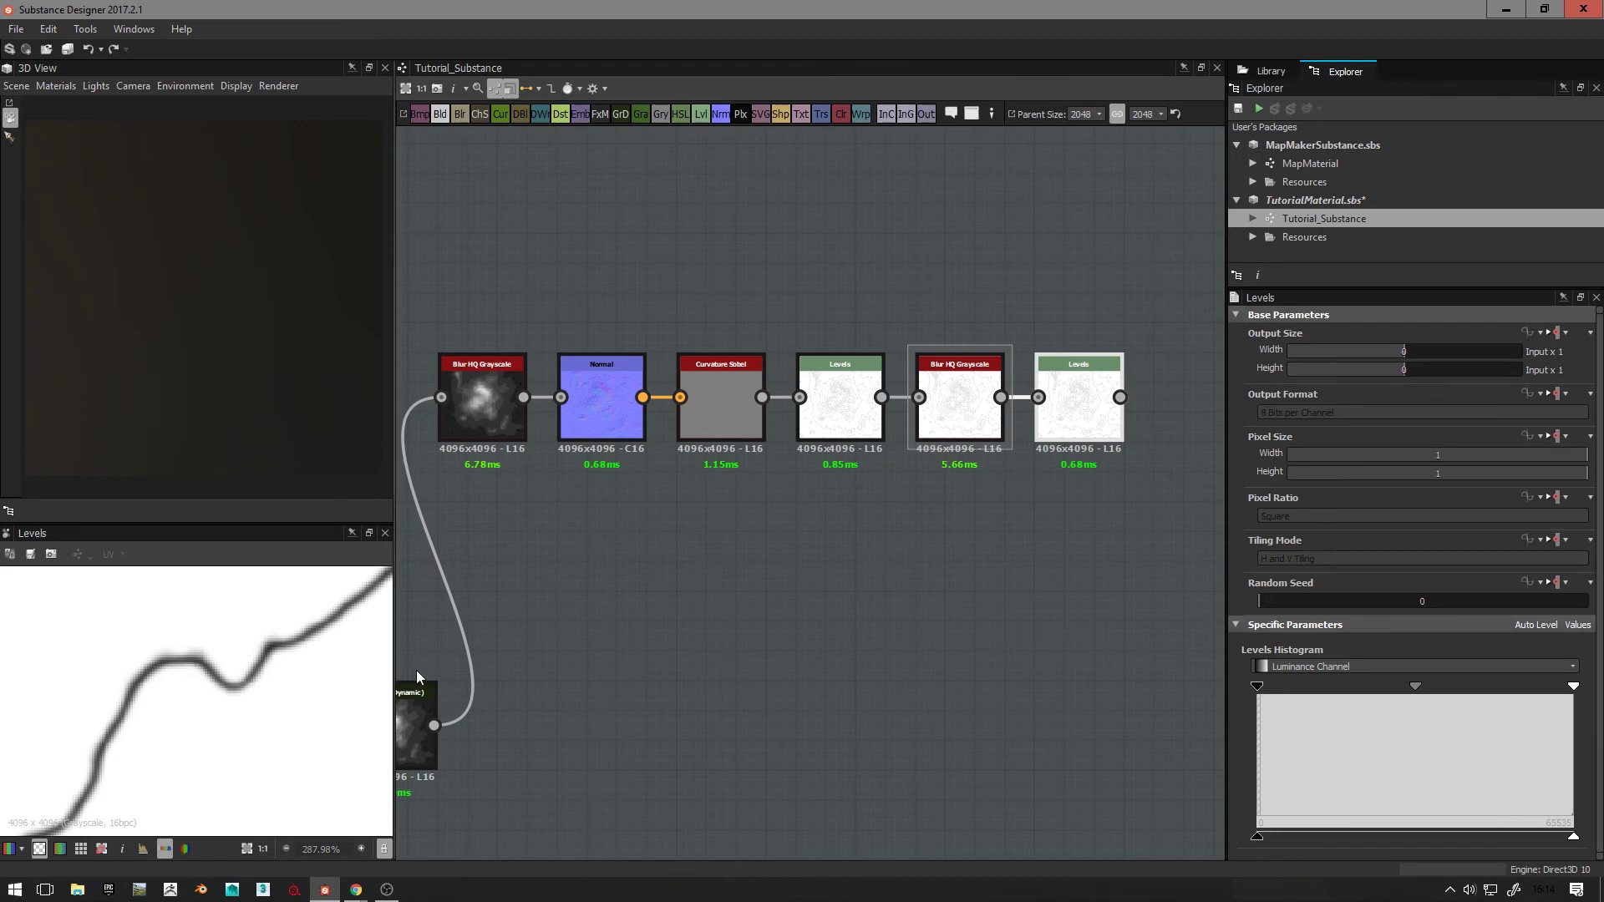
Step: Invert the new Levels node's output range, raise its input black point to near the middle and slightly lower its input white point
mouse_move(1259, 836)
mouse_down()
mouse_move(1568, 842)
mouse_move(1258, 837)
mouse_up()
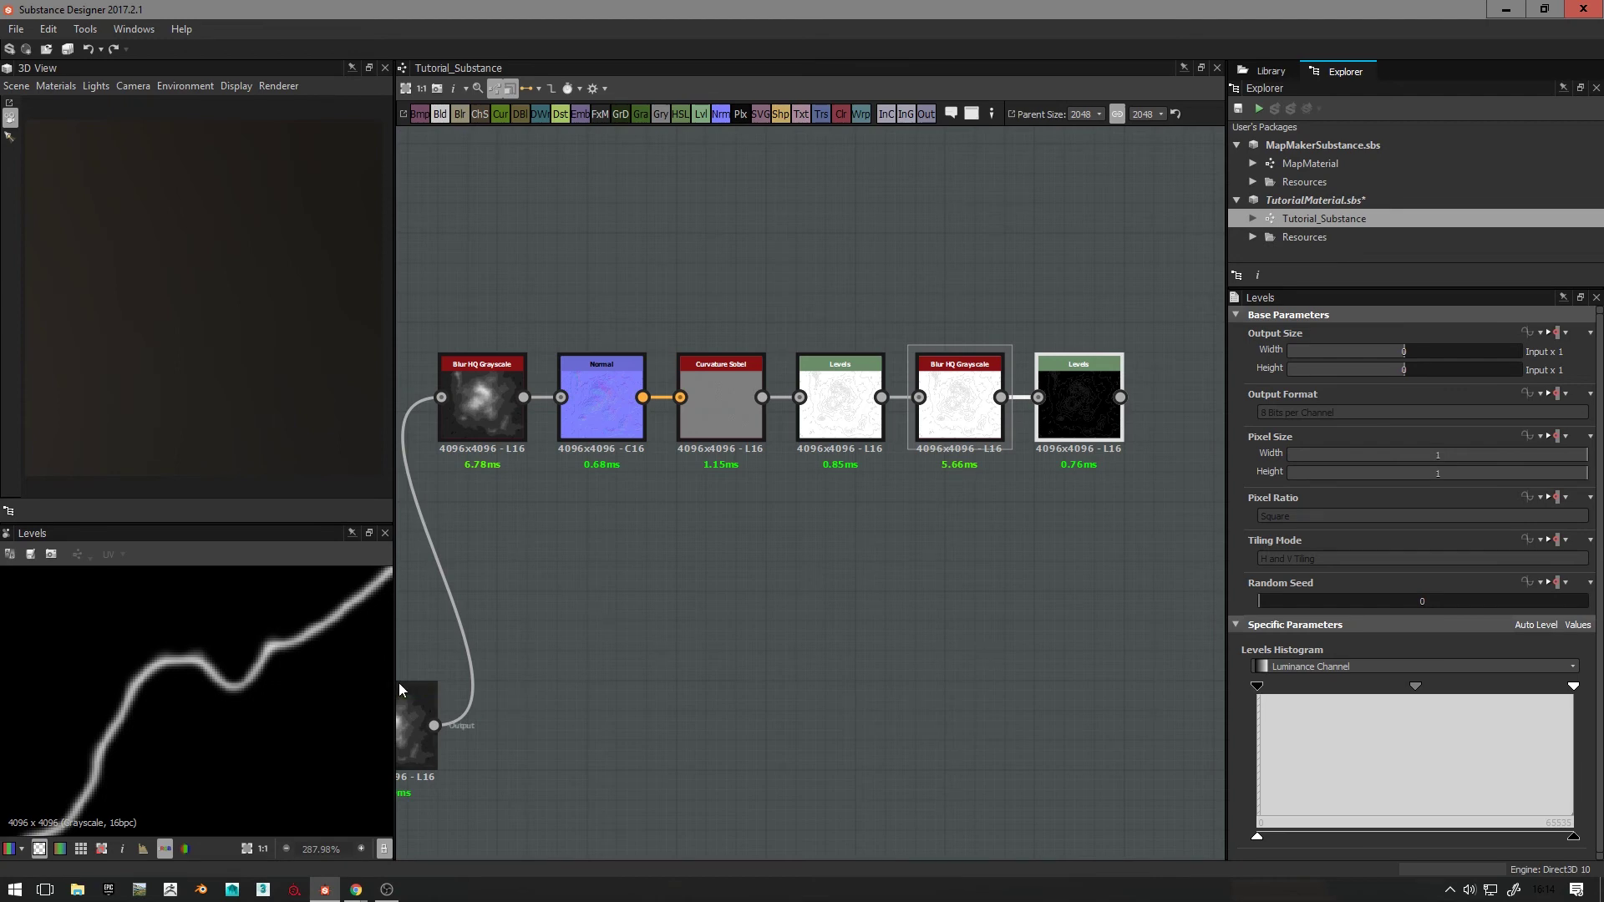
middle_drag(292, 690, 117, 802)
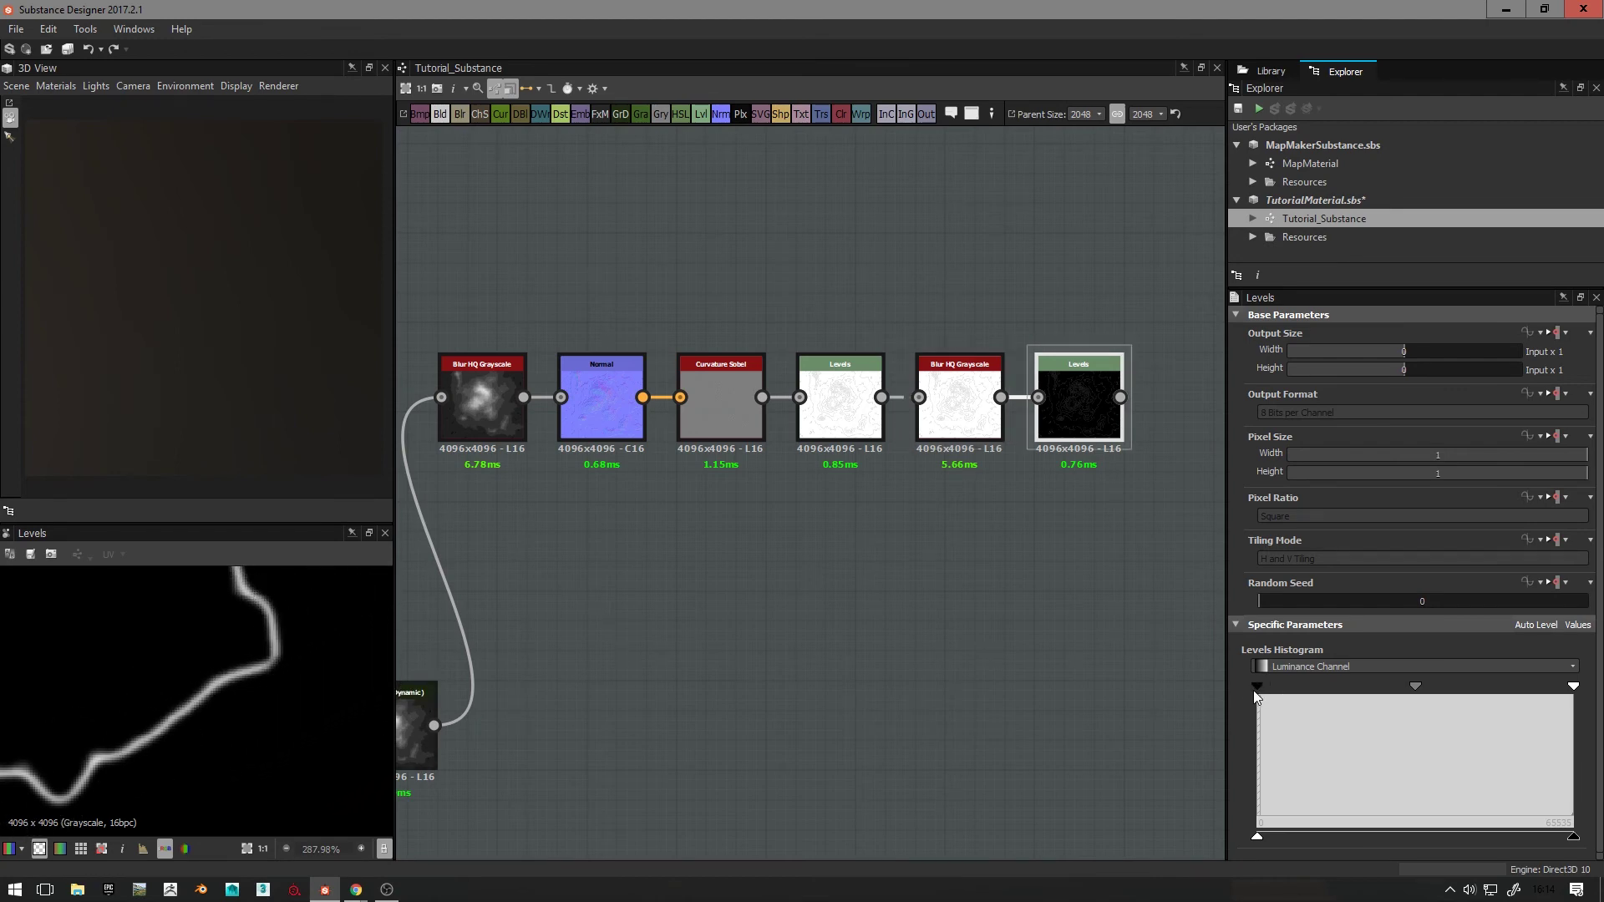
drag(1253, 690, 1403, 697)
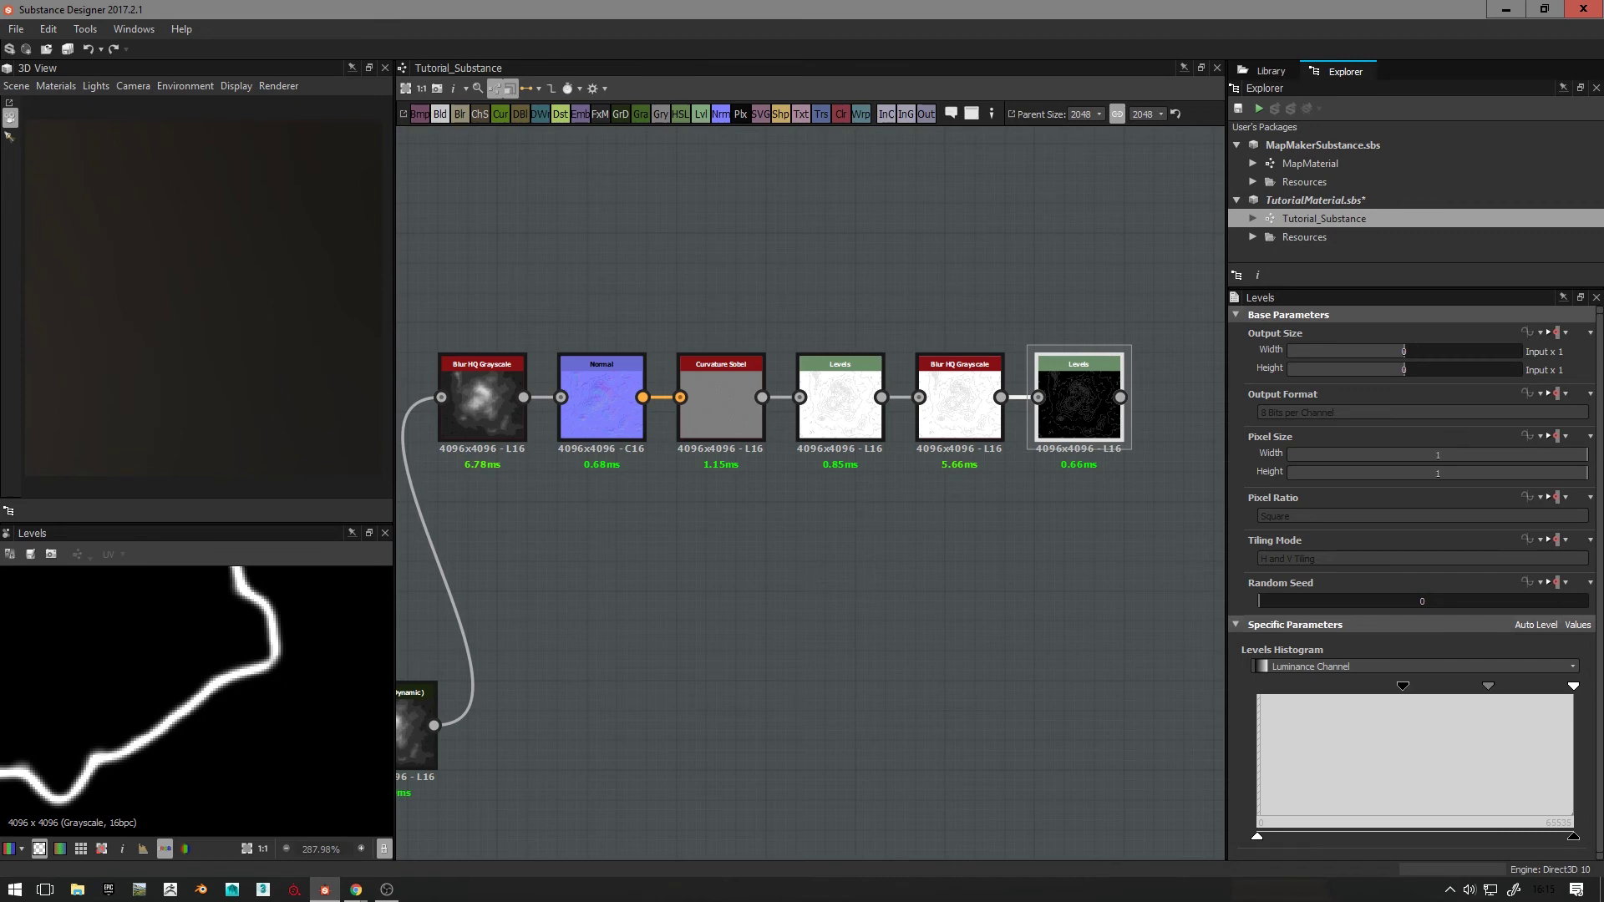
drag(1583, 692, 1544, 694)
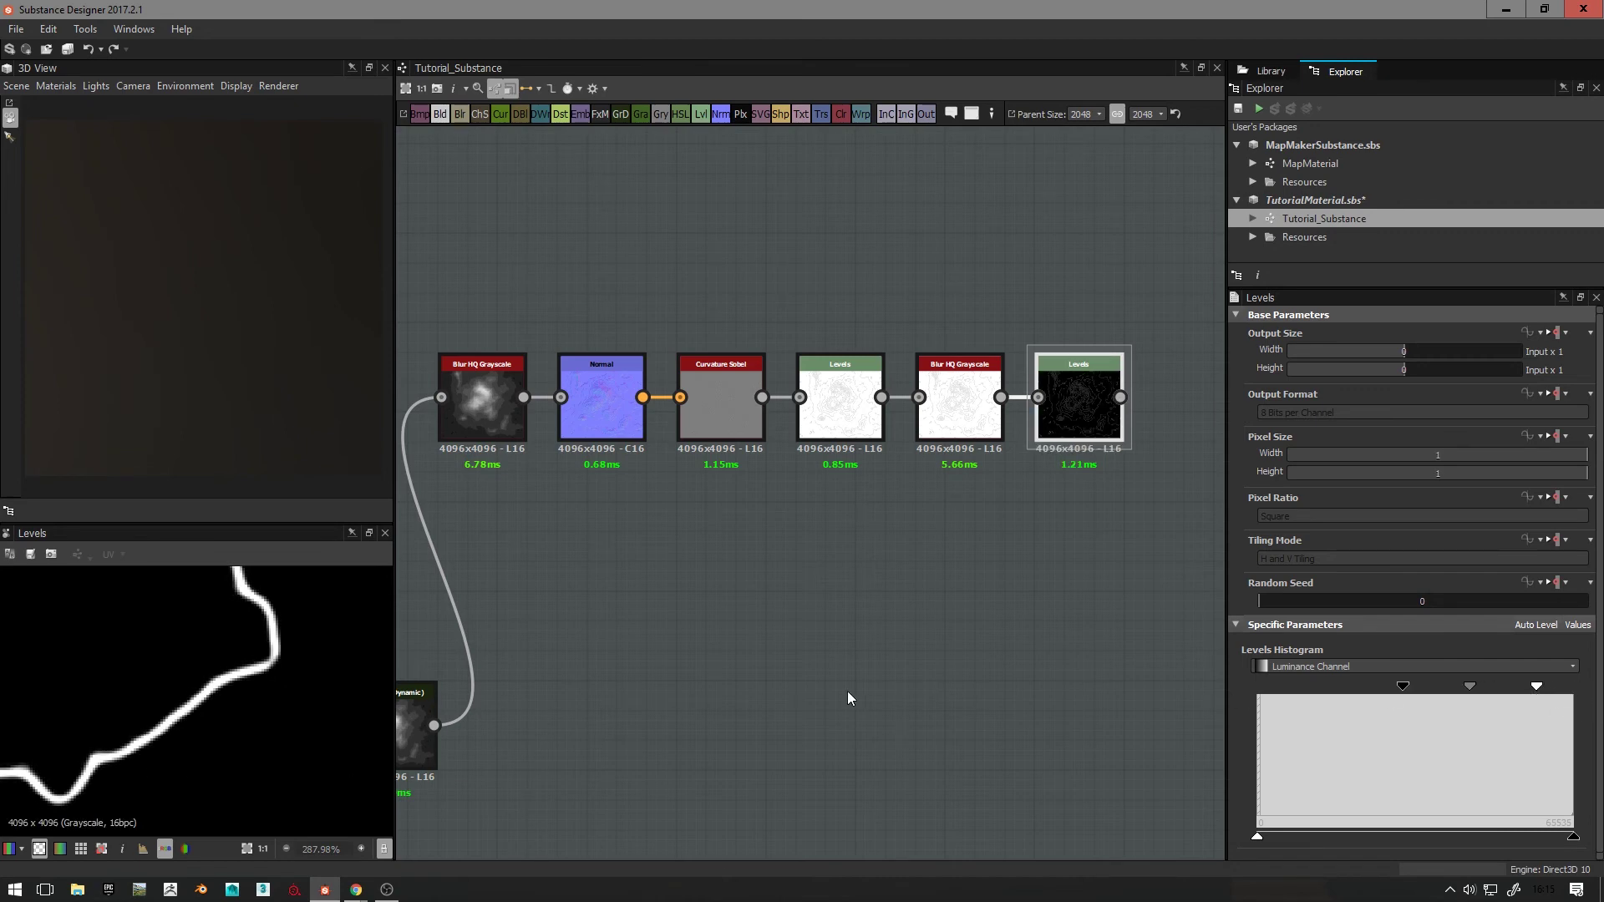
Step: Examine the inverted contour lines of the last Levels node up close and across the whole map
scroll(230, 700, down, 3)
scroll(196, 692, up, 2)
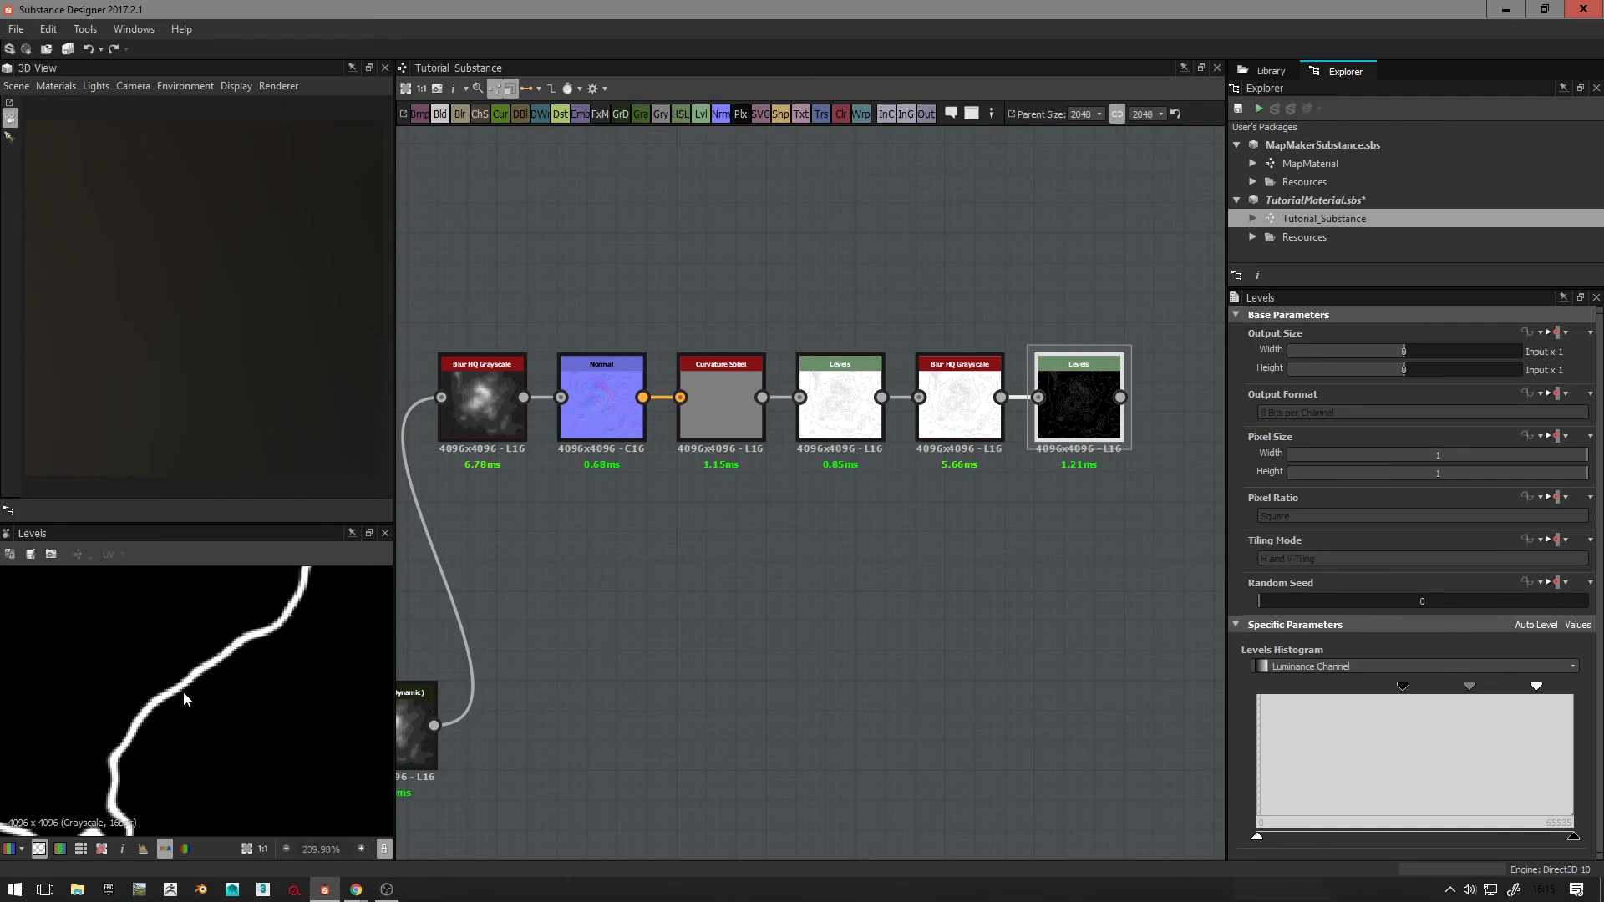
scroll(138, 729, down, 12)
middle_drag(95, 732, 158, 736)
scroll(210, 703, up, 8)
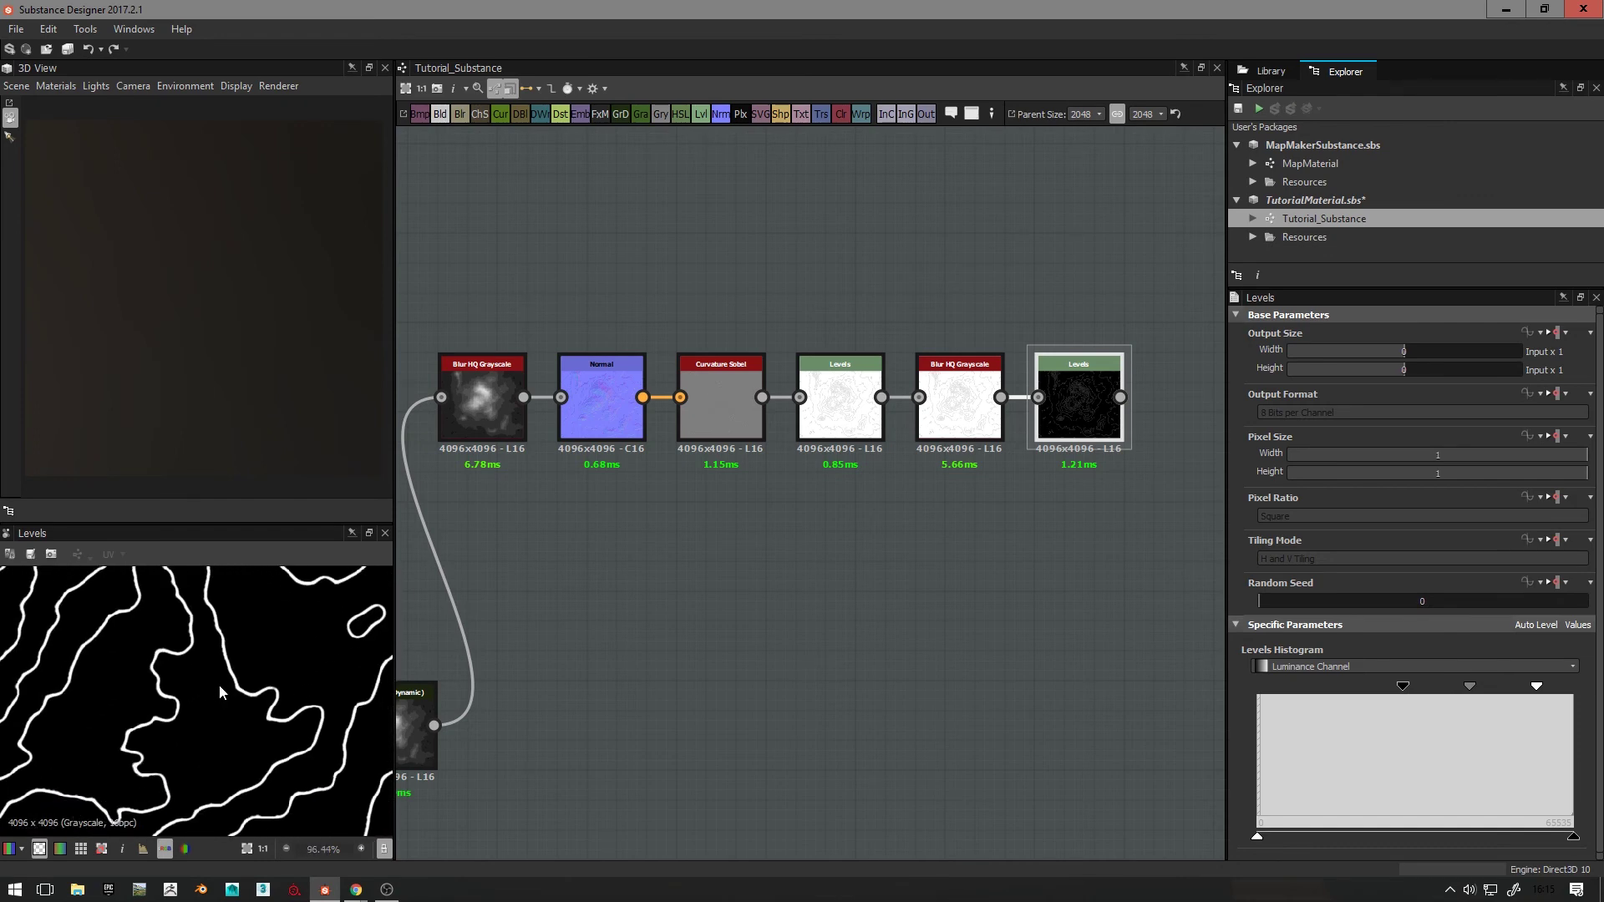
scroll(192, 694, down, 6)
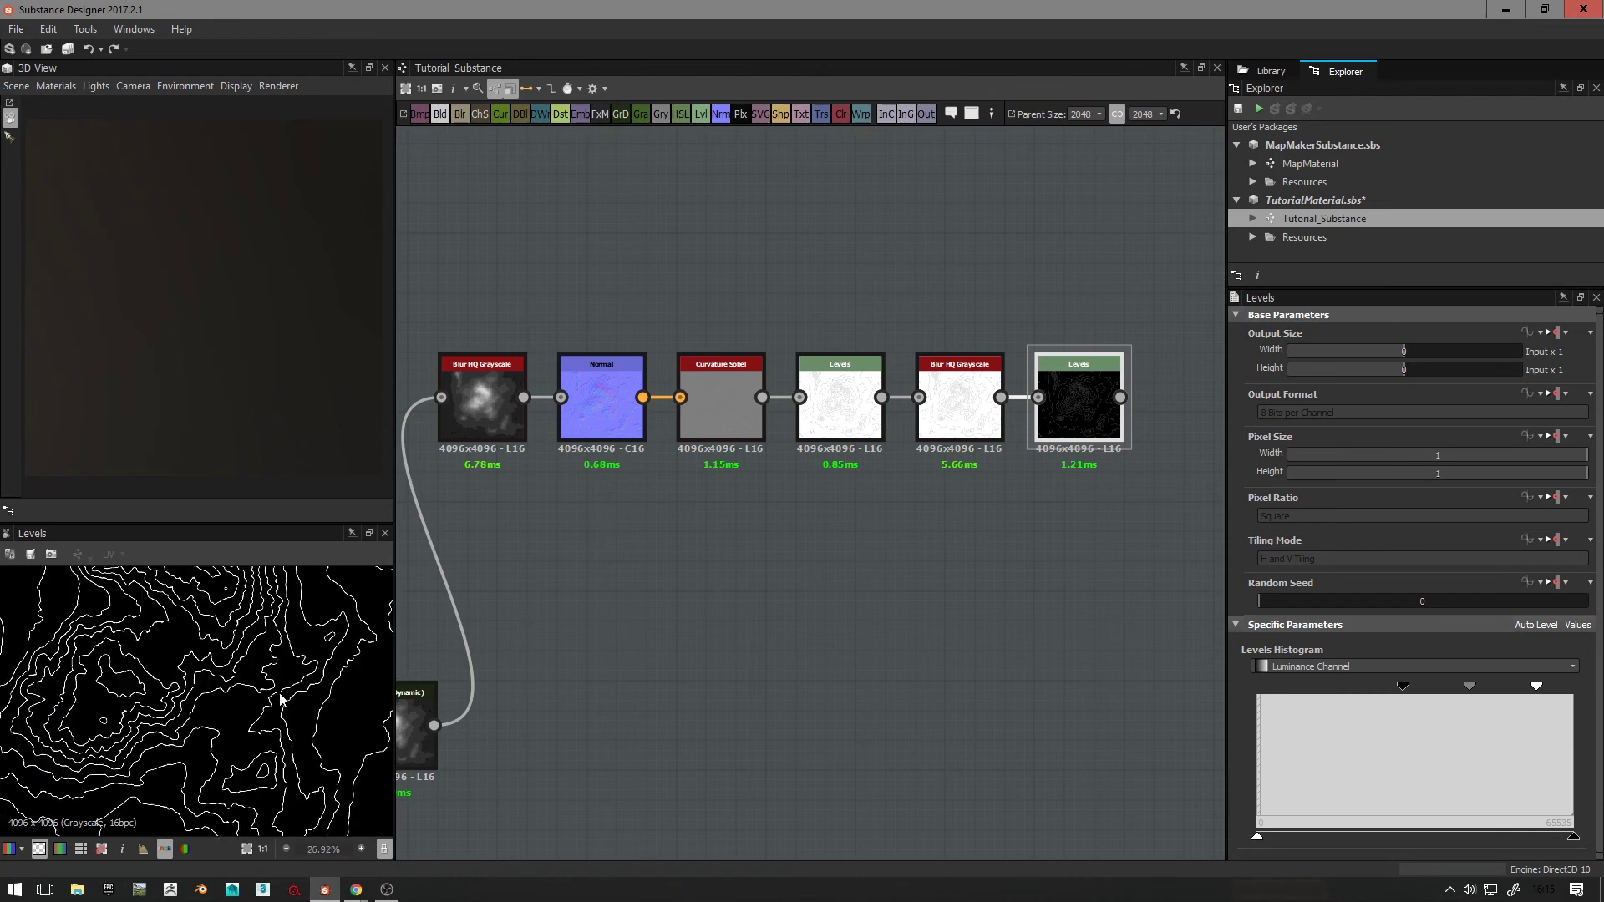
middle_drag(259, 715, 259, 634)
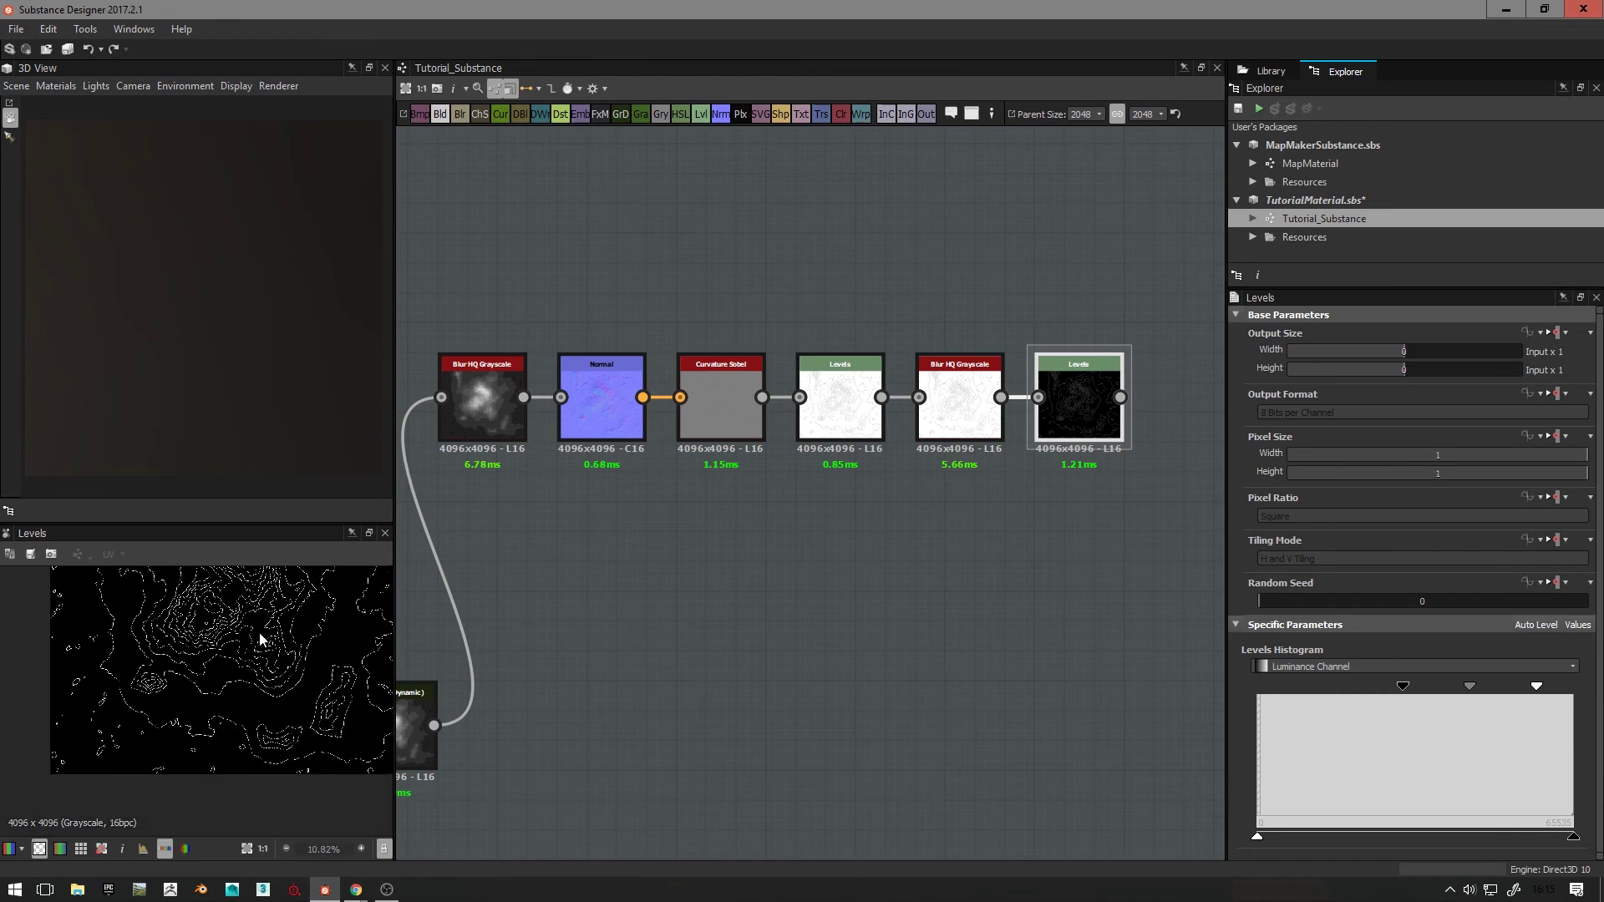
scroll(281, 650, down, 2)
scroll(931, 392, down, 3)
middle_drag(994, 552, 850, 445)
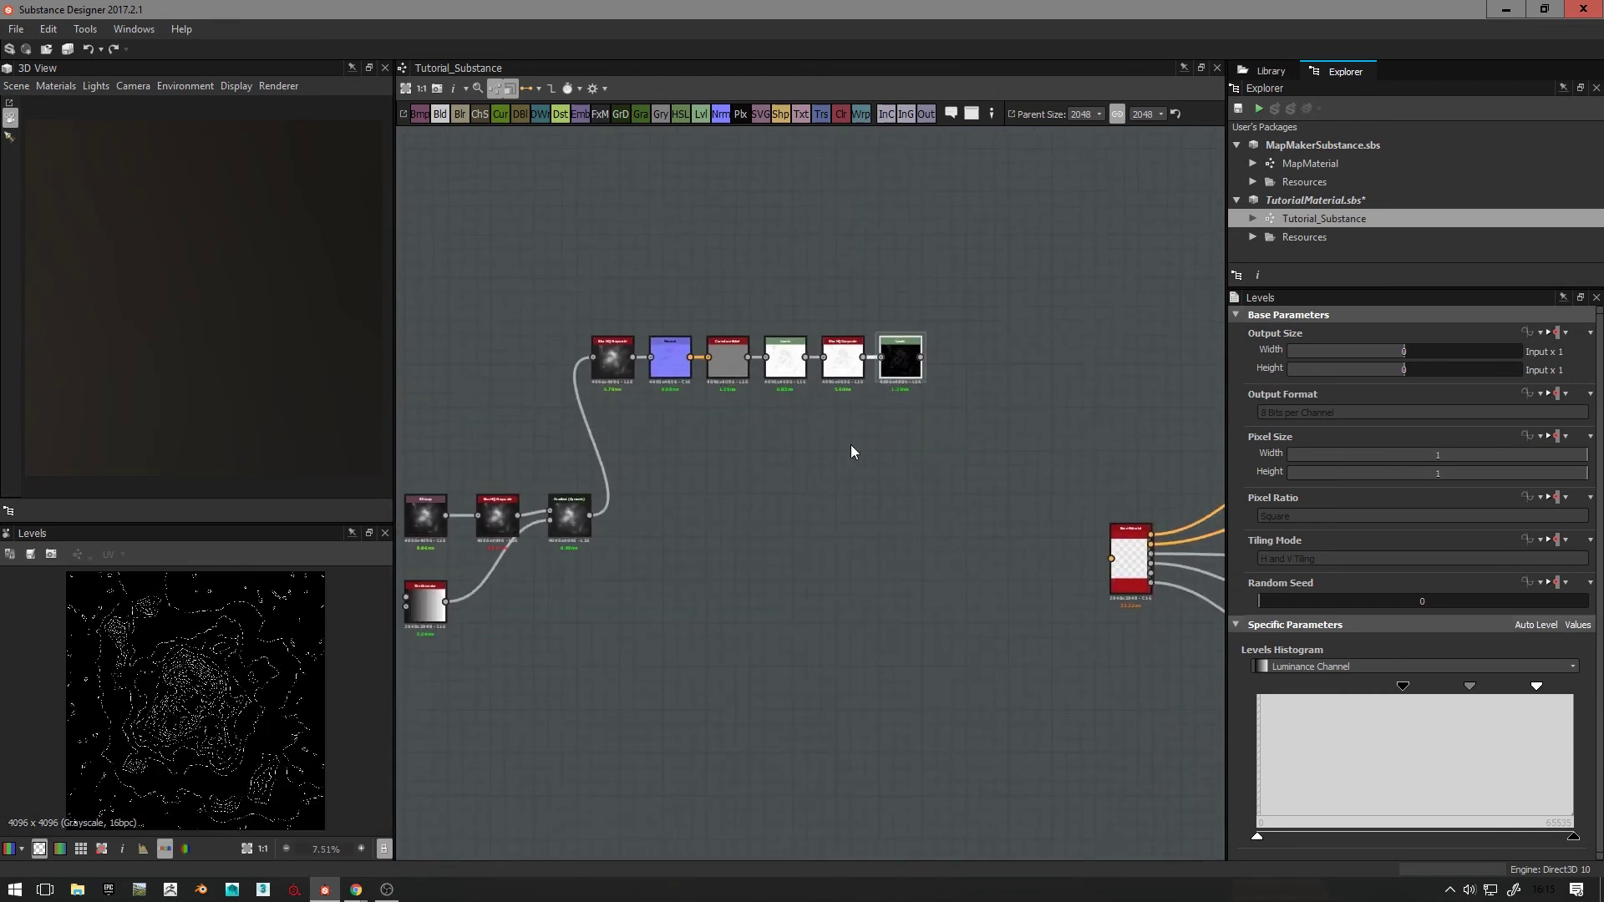
Step: Add a Gradient Map node below the contour chain, fed by the Gradient (Dynamic) node's output
click(573, 514)
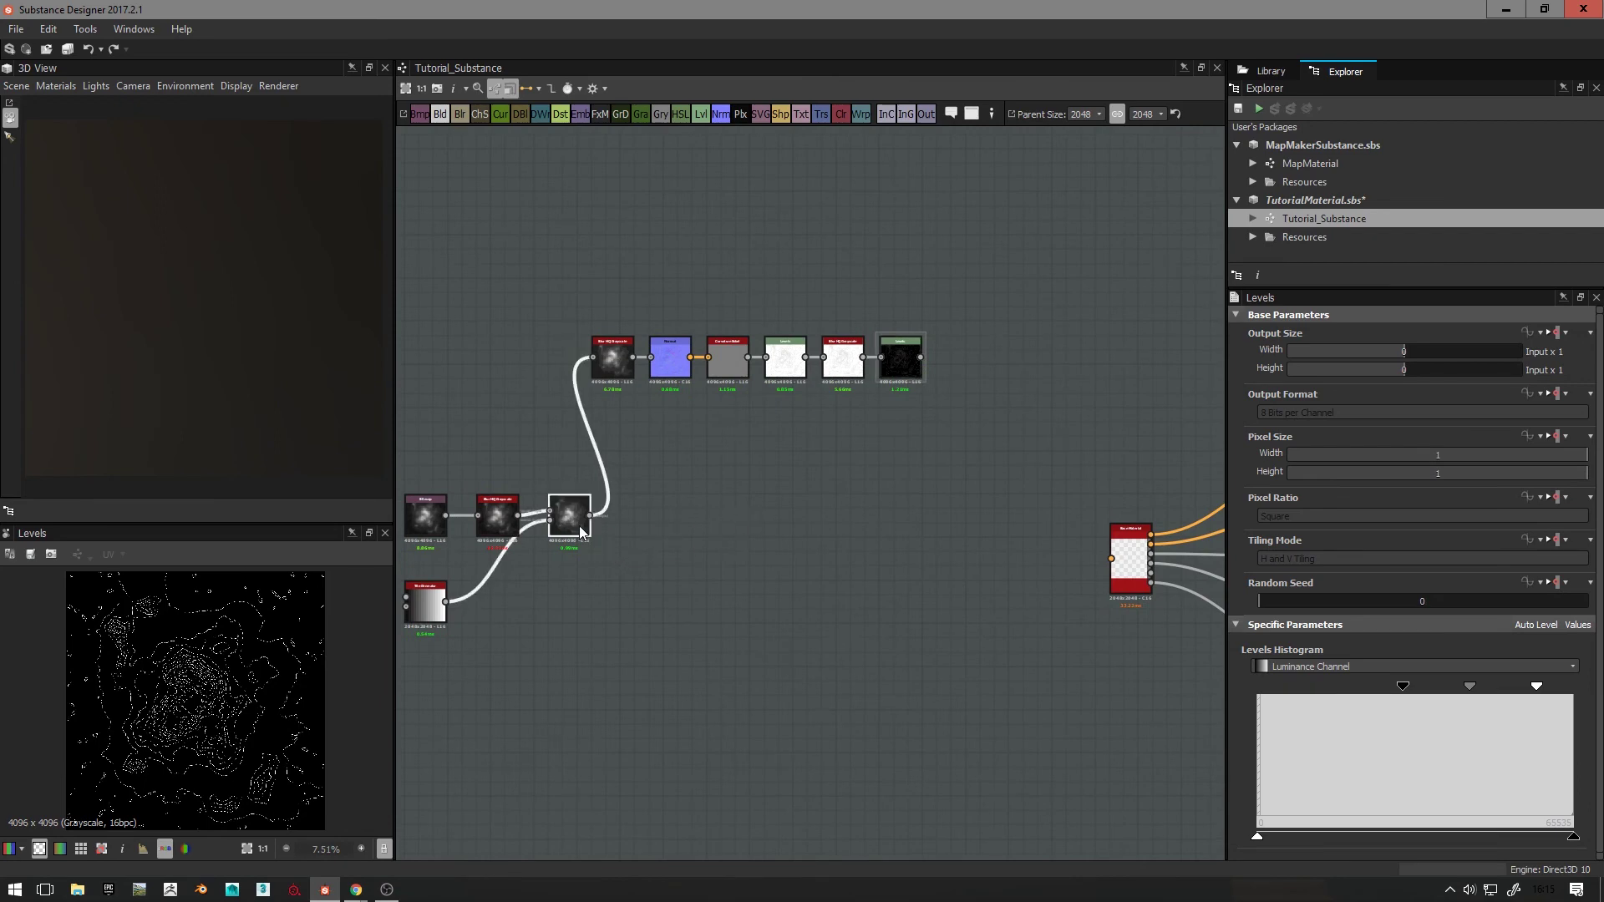
scroll(596, 512, up, 3)
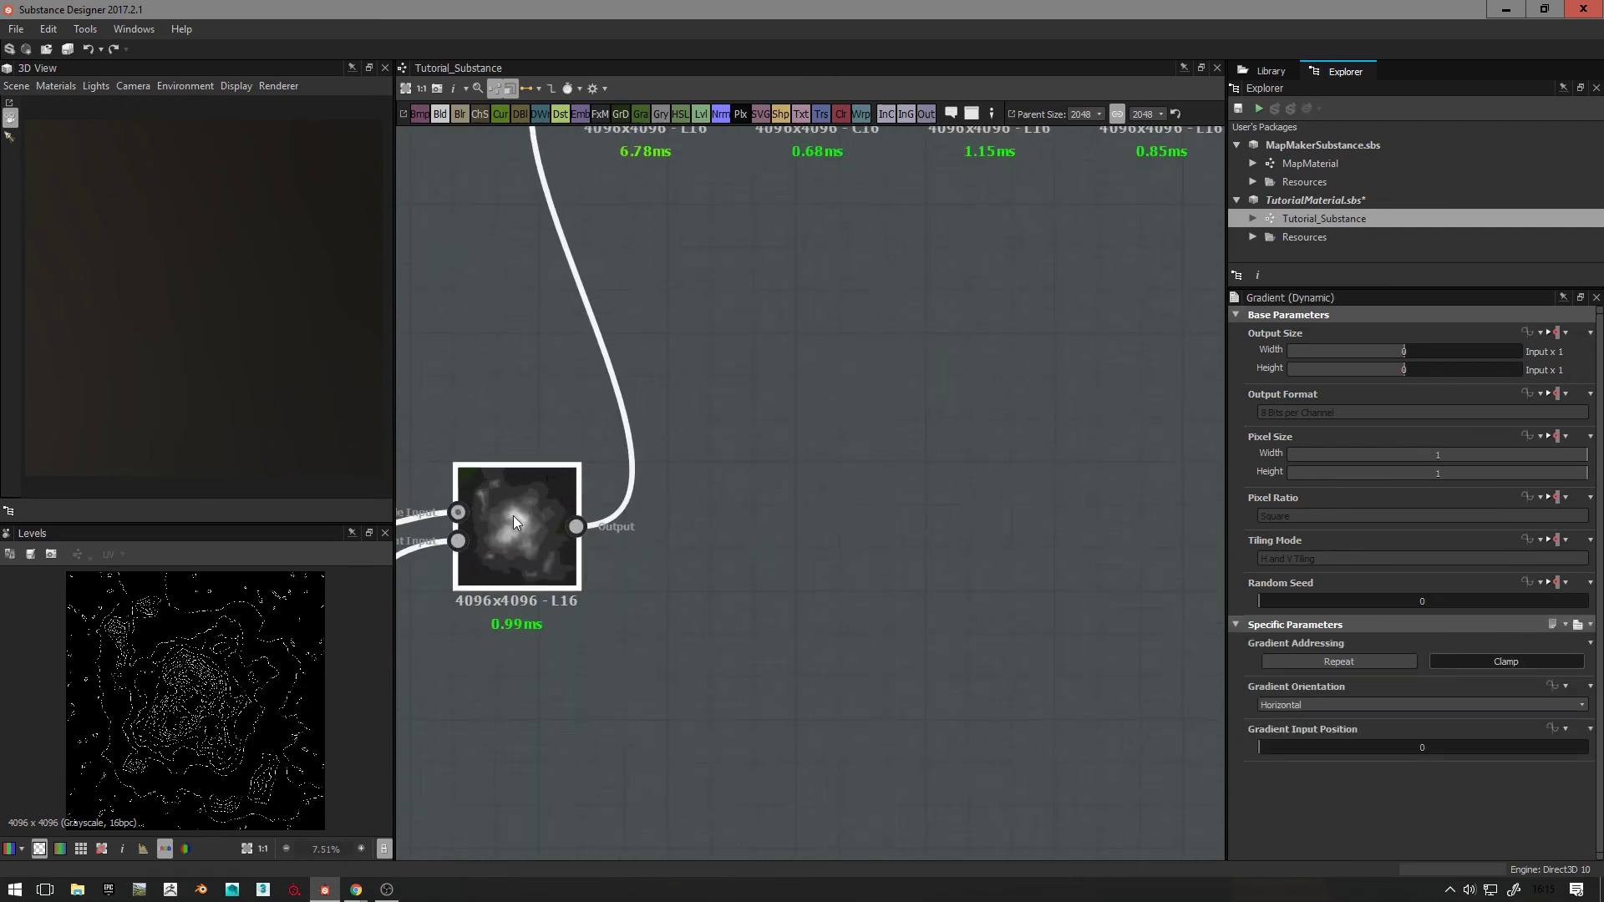
middle_drag(776, 624, 644, 577)
scroll(644, 576, down, 3)
click(700, 584)
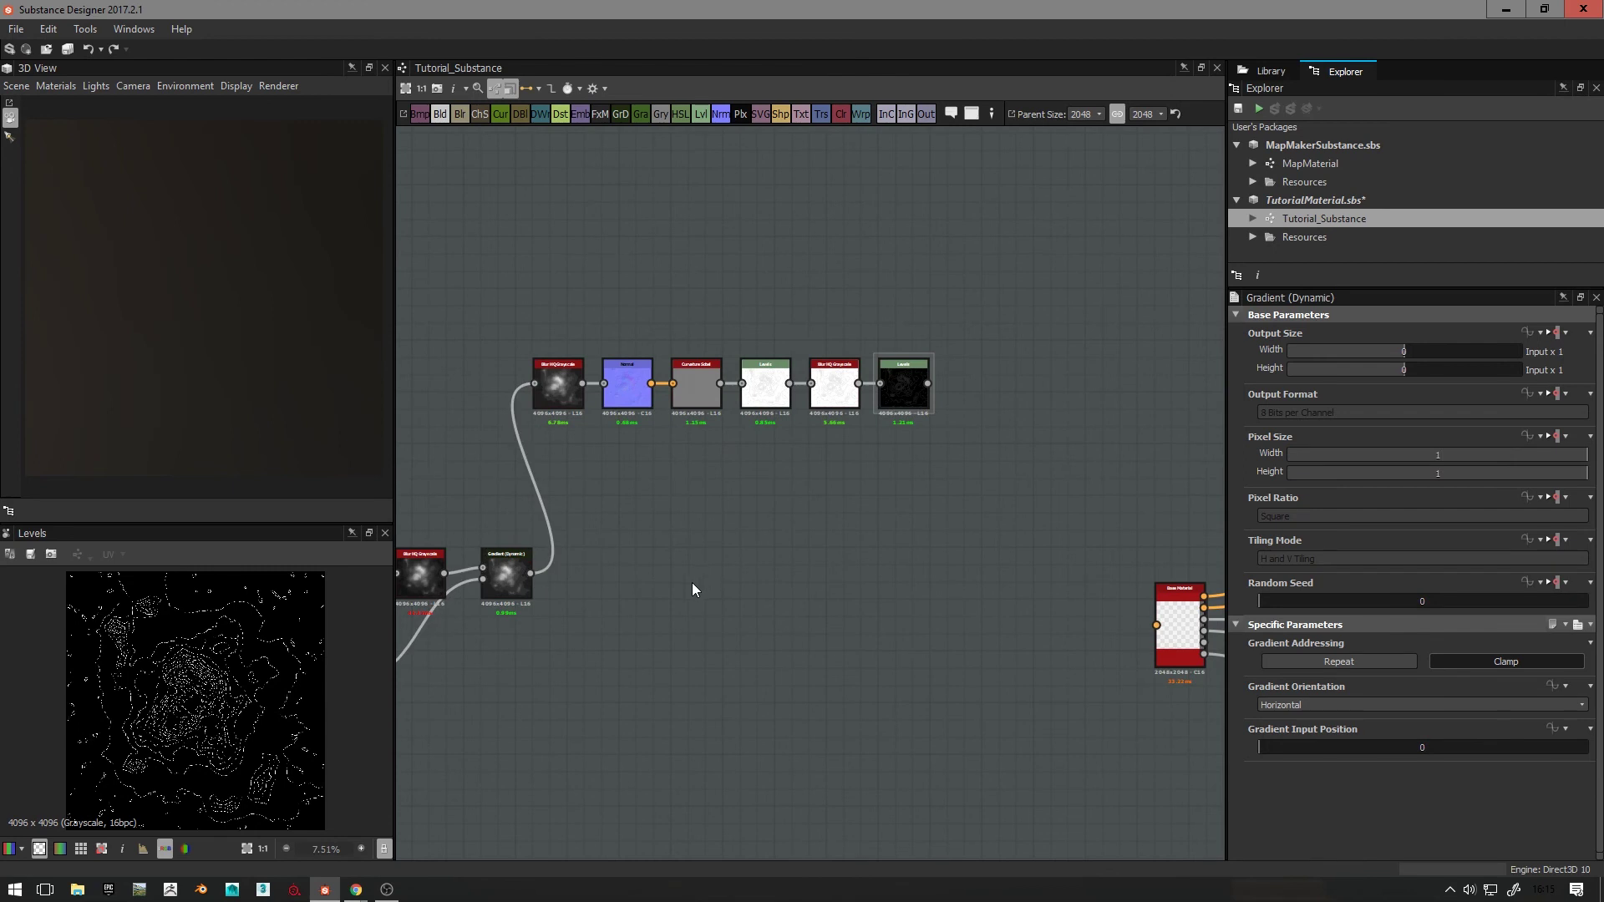
key(space)
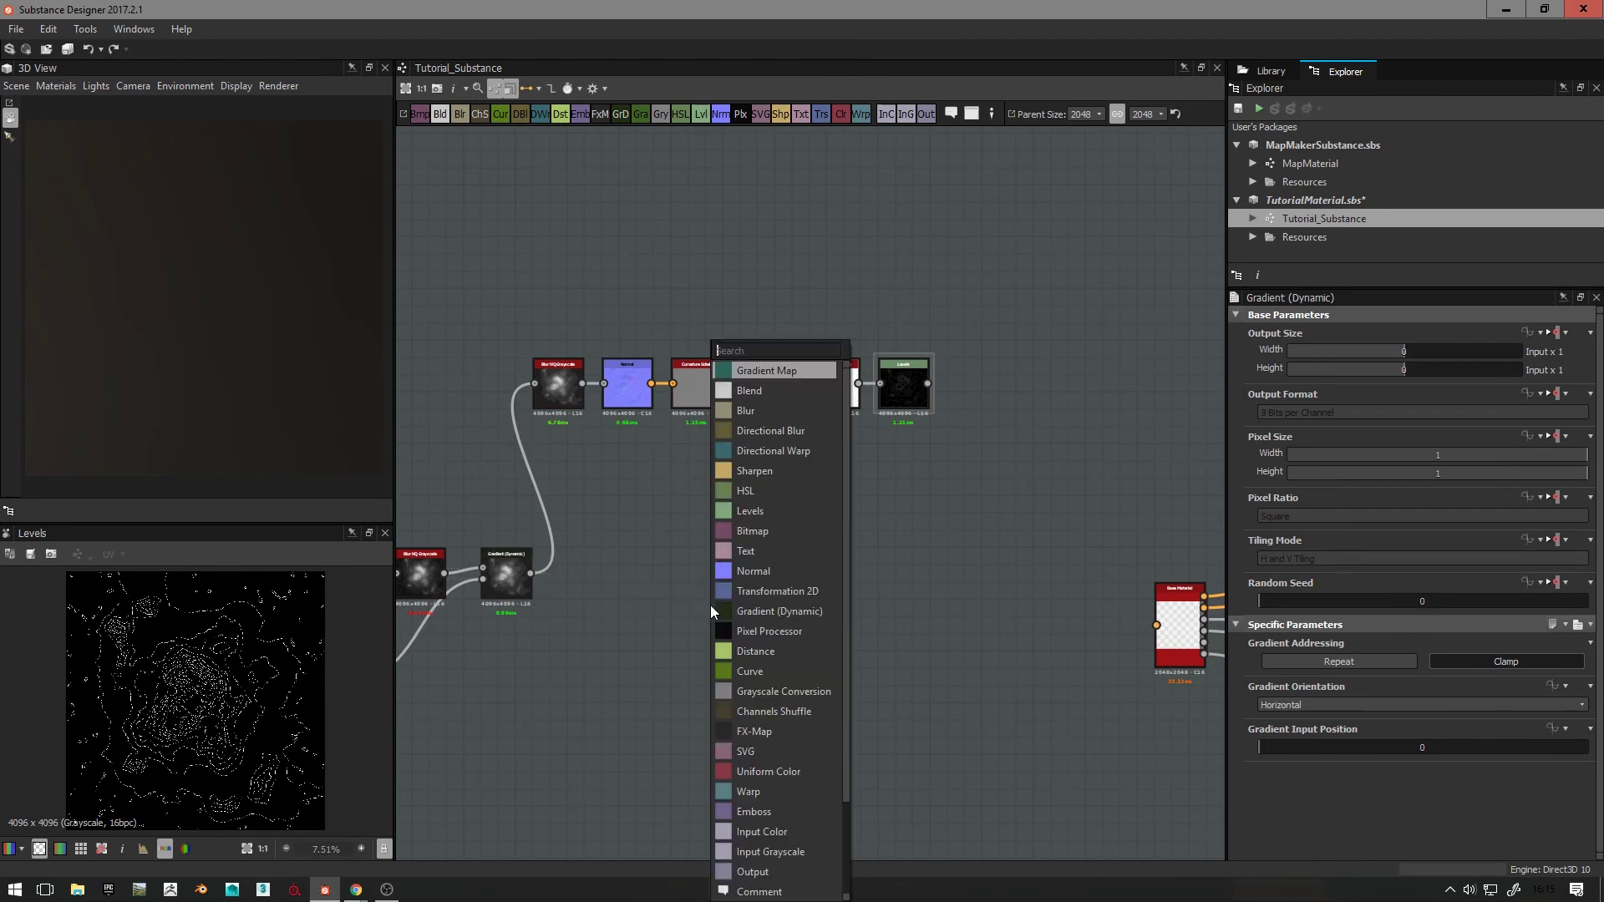
text(gra)
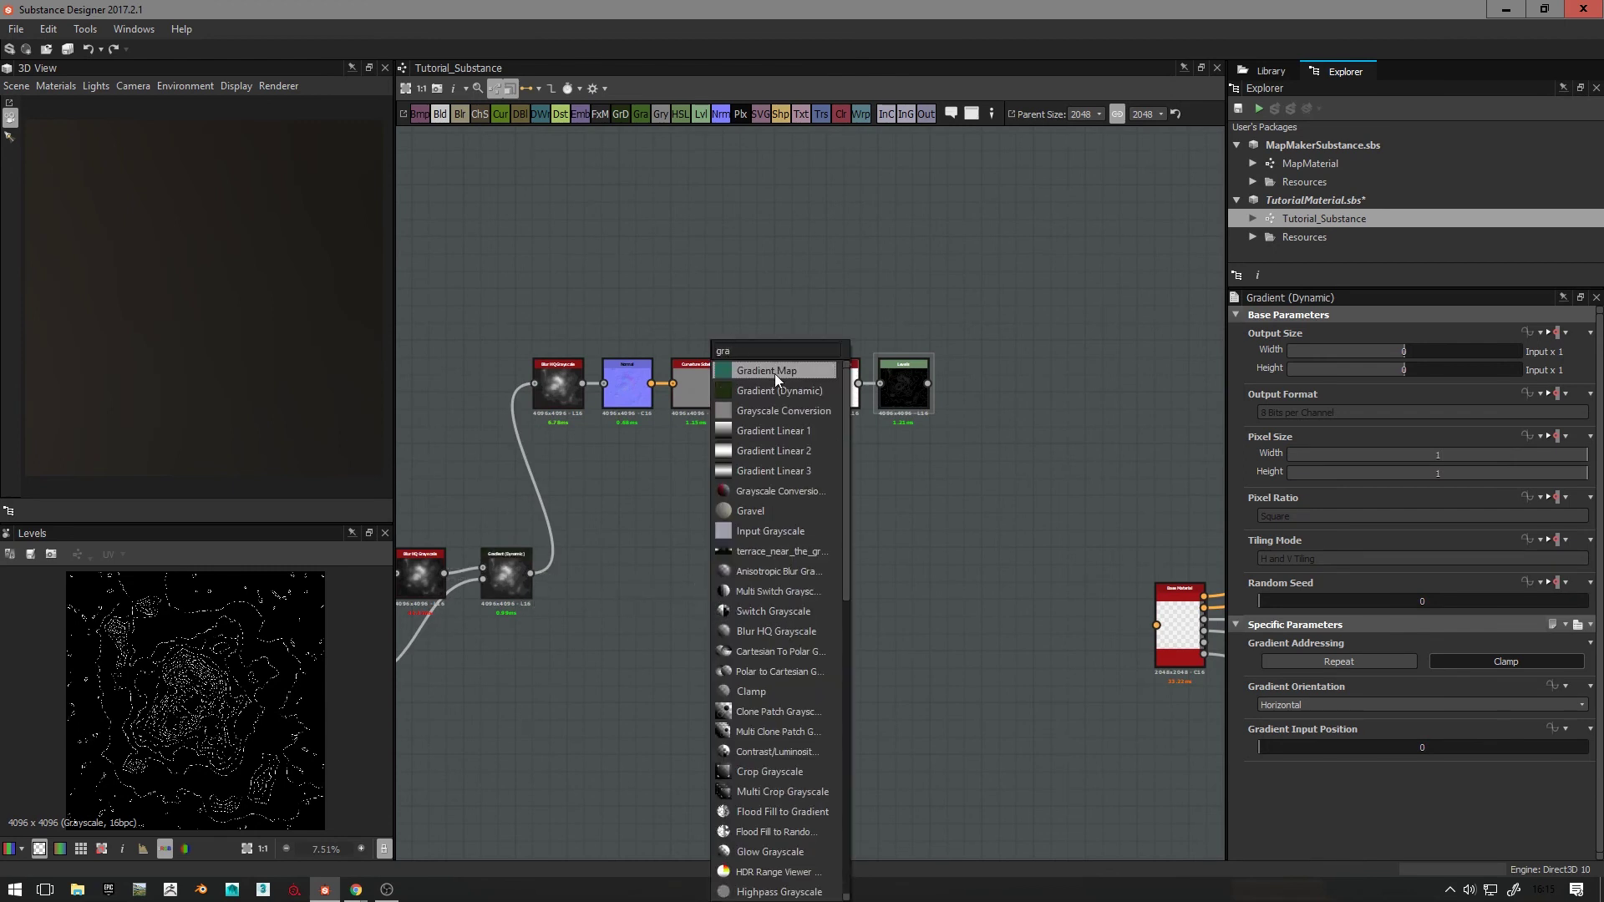
click(775, 373)
mouse_move(690, 608)
mouse_down()
mouse_move(510, 608)
mouse_move(519, 589)
mouse_move(705, 598)
mouse_up()
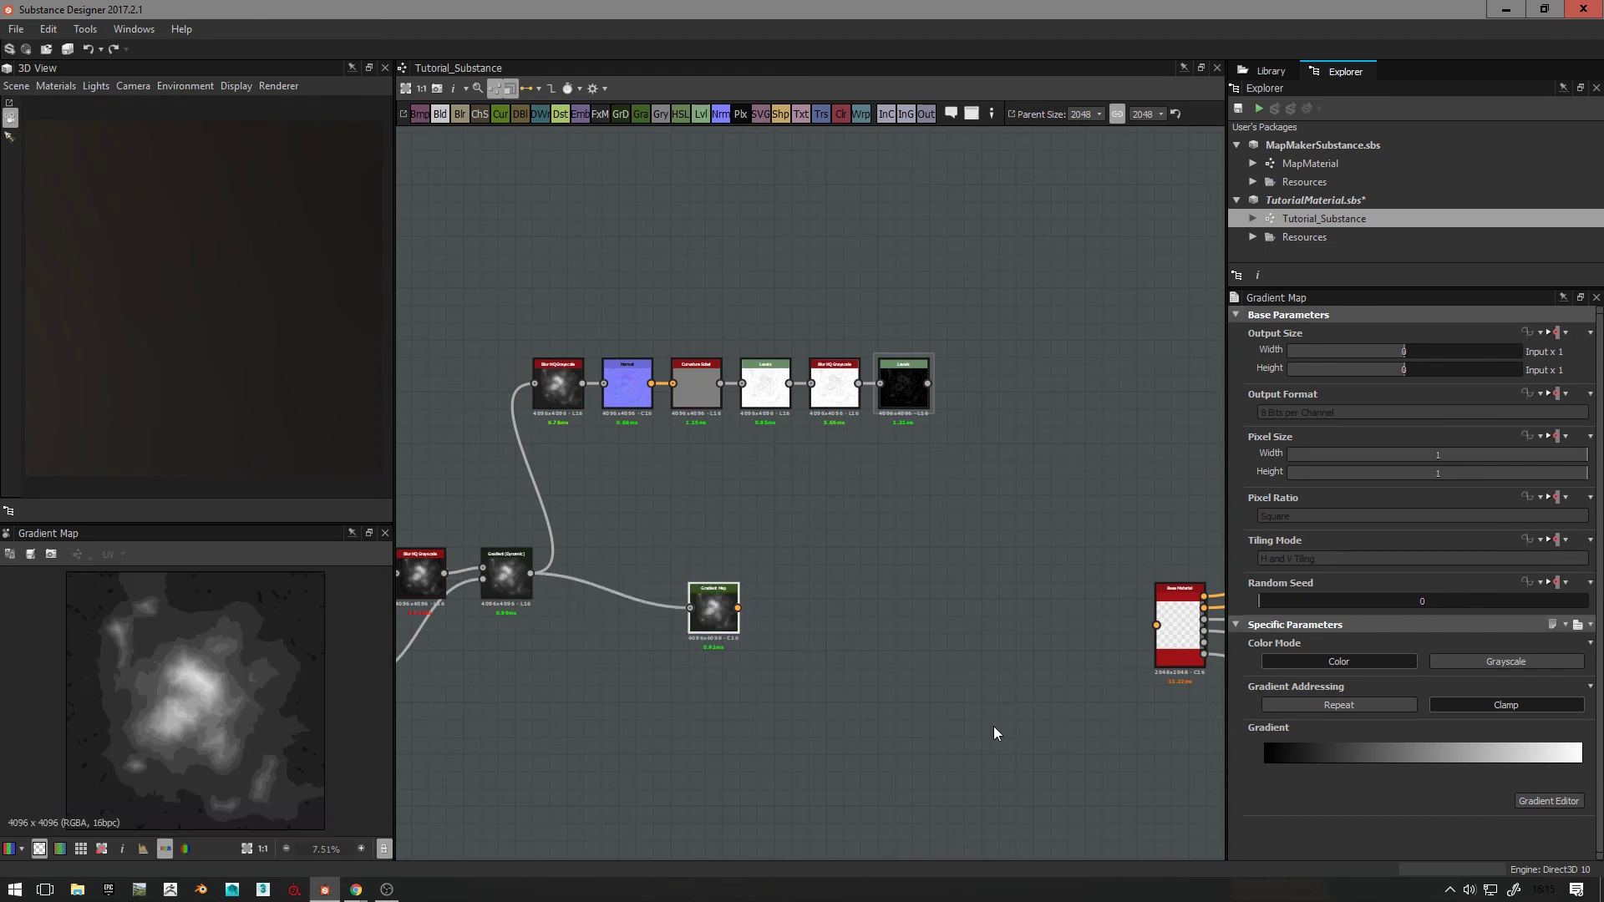
Step: Add a key near the middle of the Gradient Map's gradient and colour it dark green, #11280e
click(1306, 760)
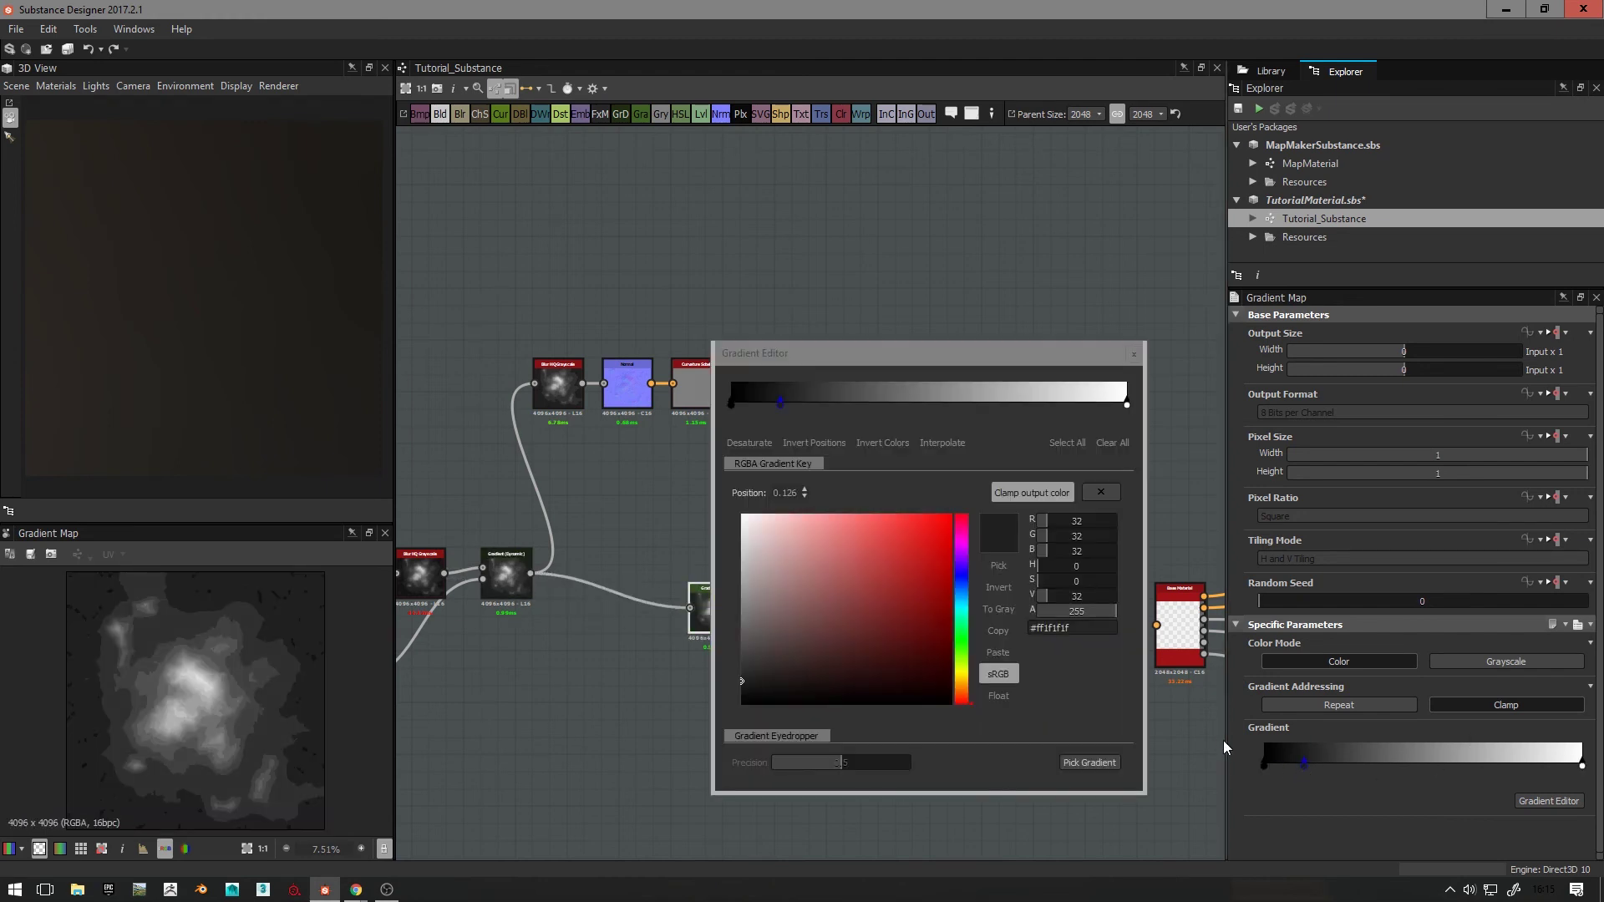
drag(781, 413, 920, 405)
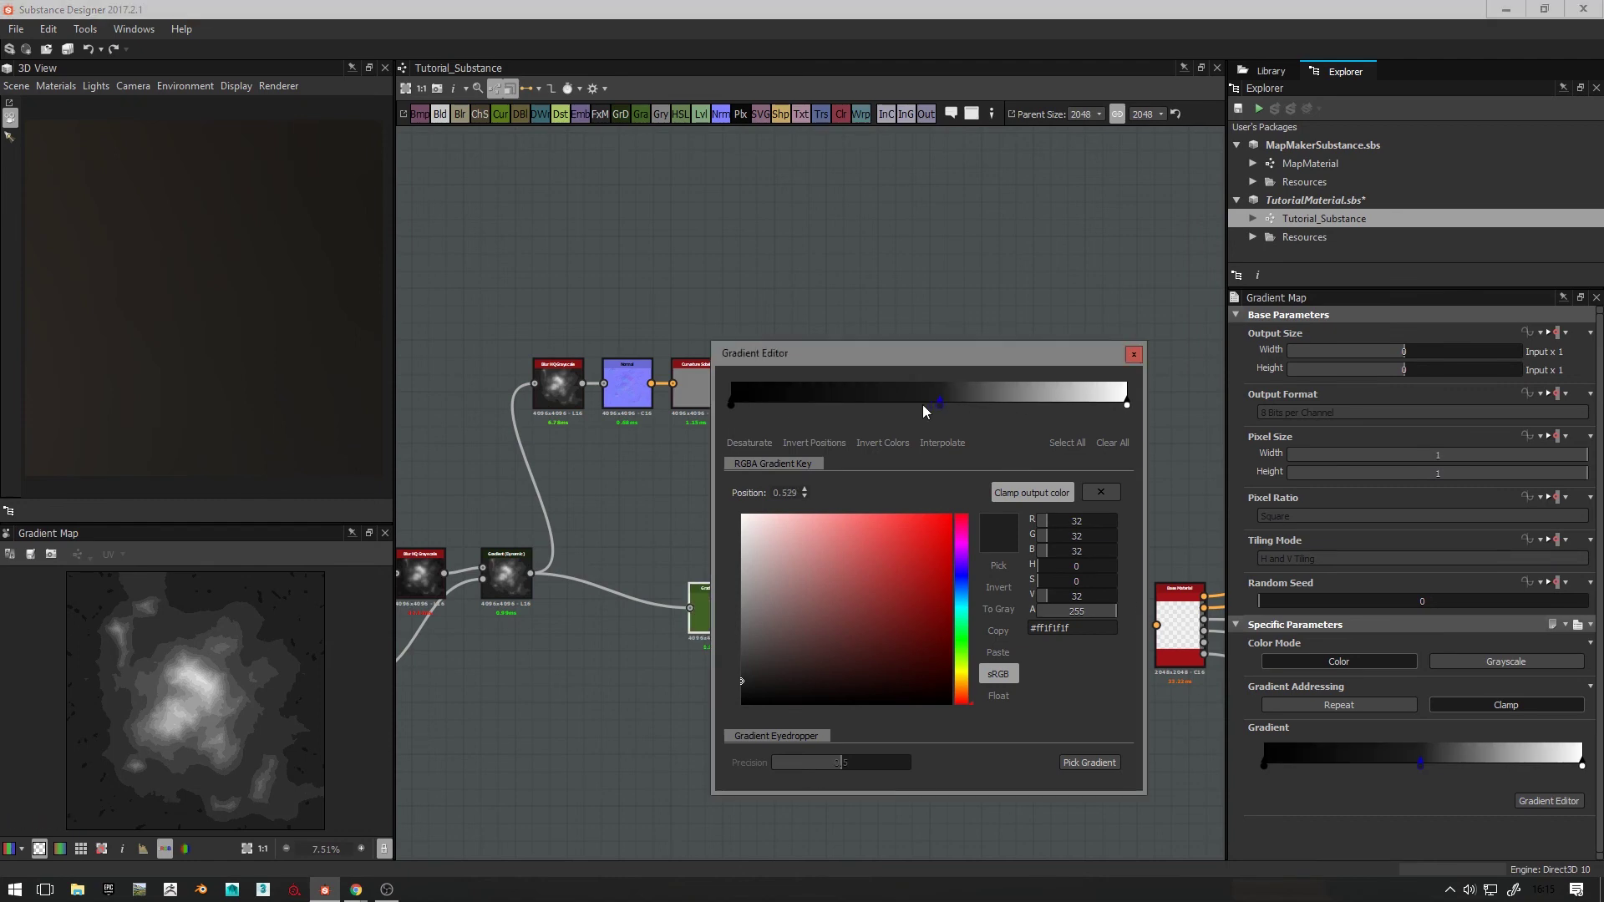
click(963, 652)
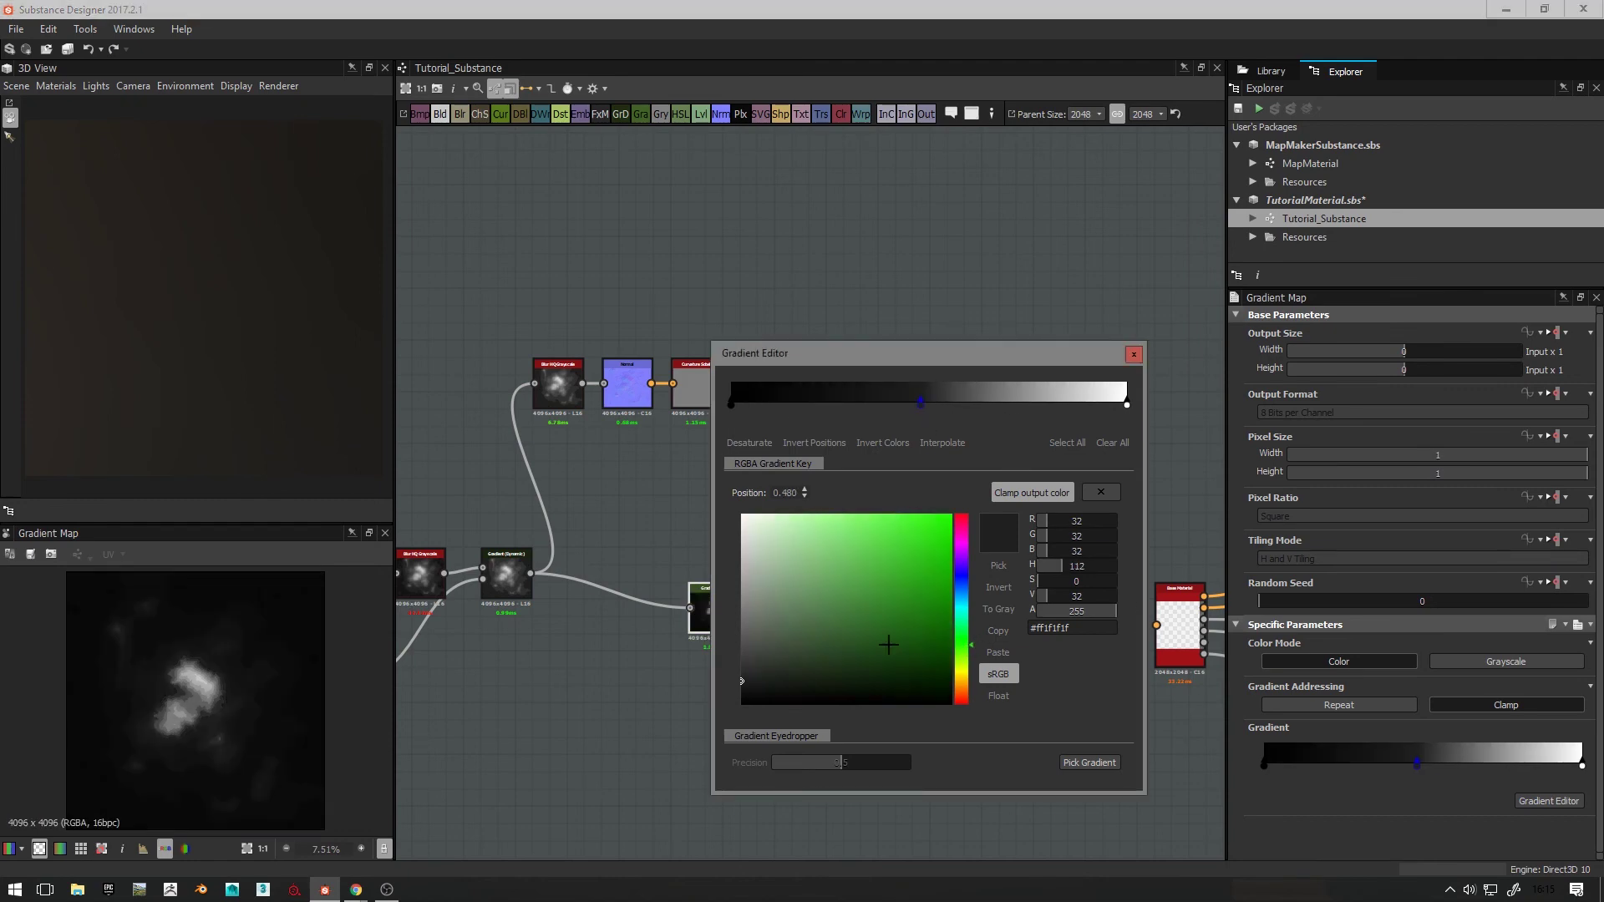
mouse_move(890, 648)
mouse_down()
mouse_move(909, 666)
mouse_move(879, 675)
mouse_up()
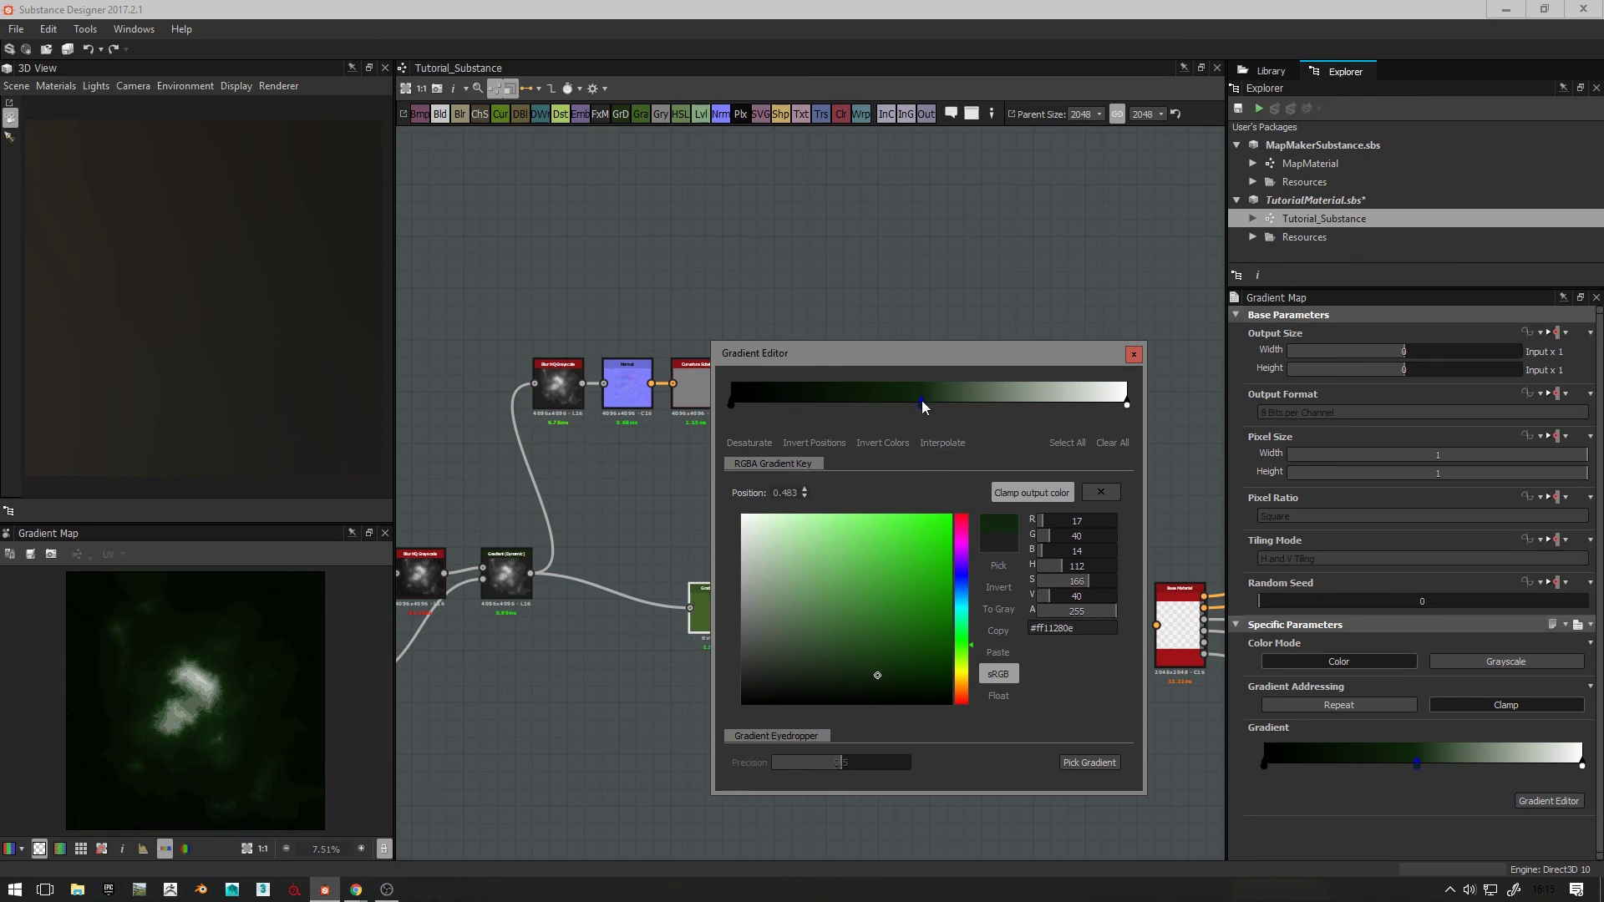
drag(920, 402, 924, 402)
Step: Set the gradient's first key, at position 0, to beige #bdb590
click(732, 409)
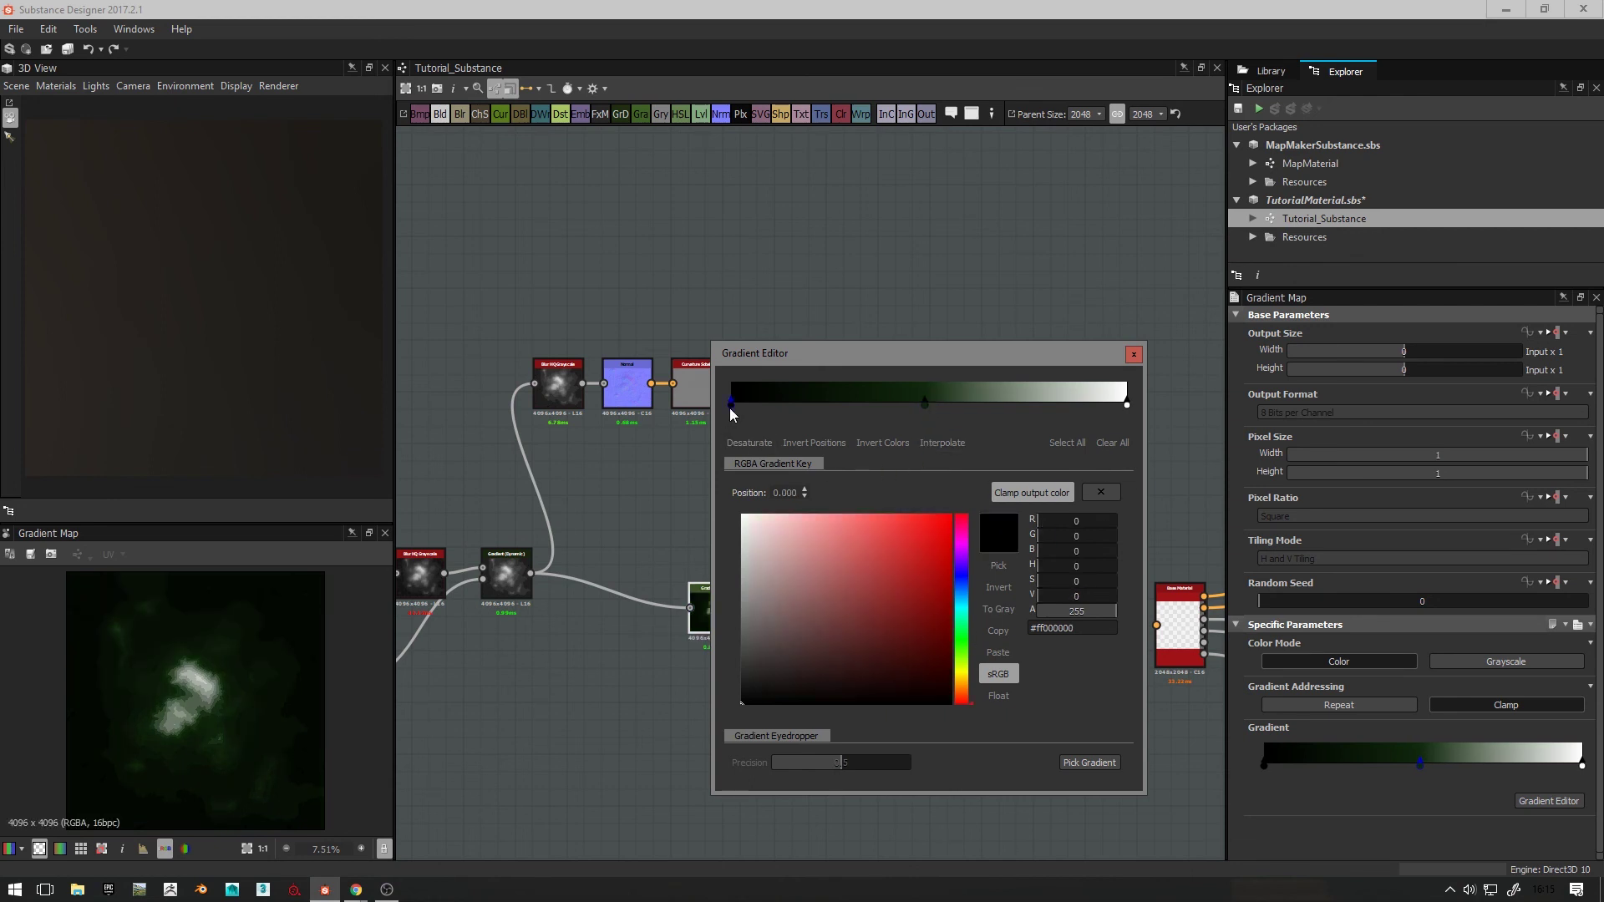
click(963, 677)
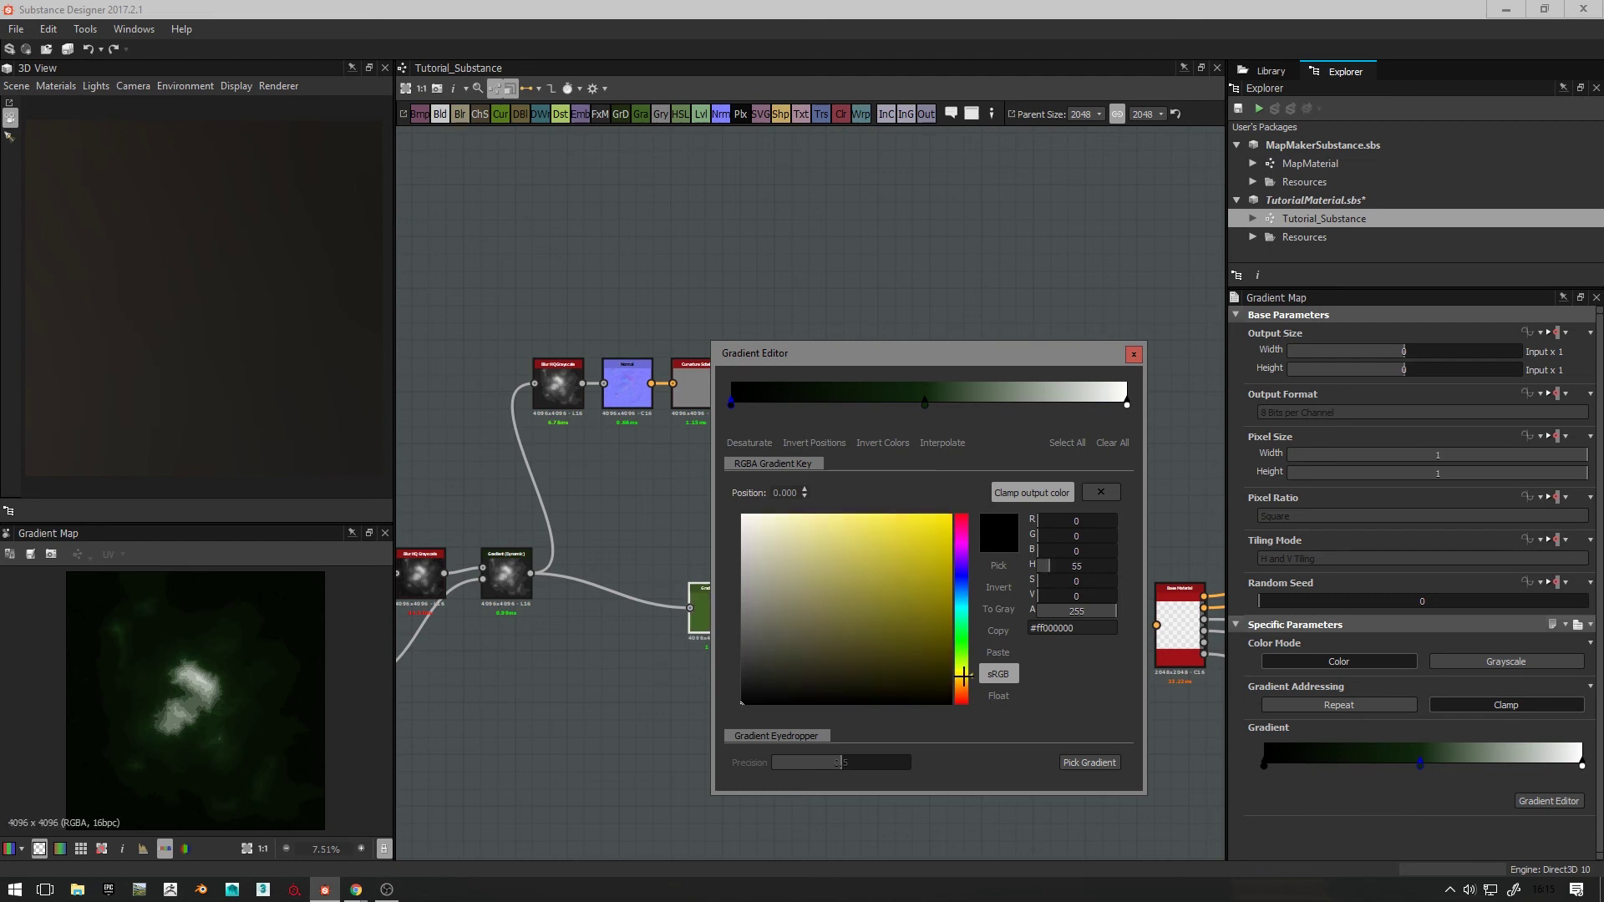
drag(781, 539, 790, 563)
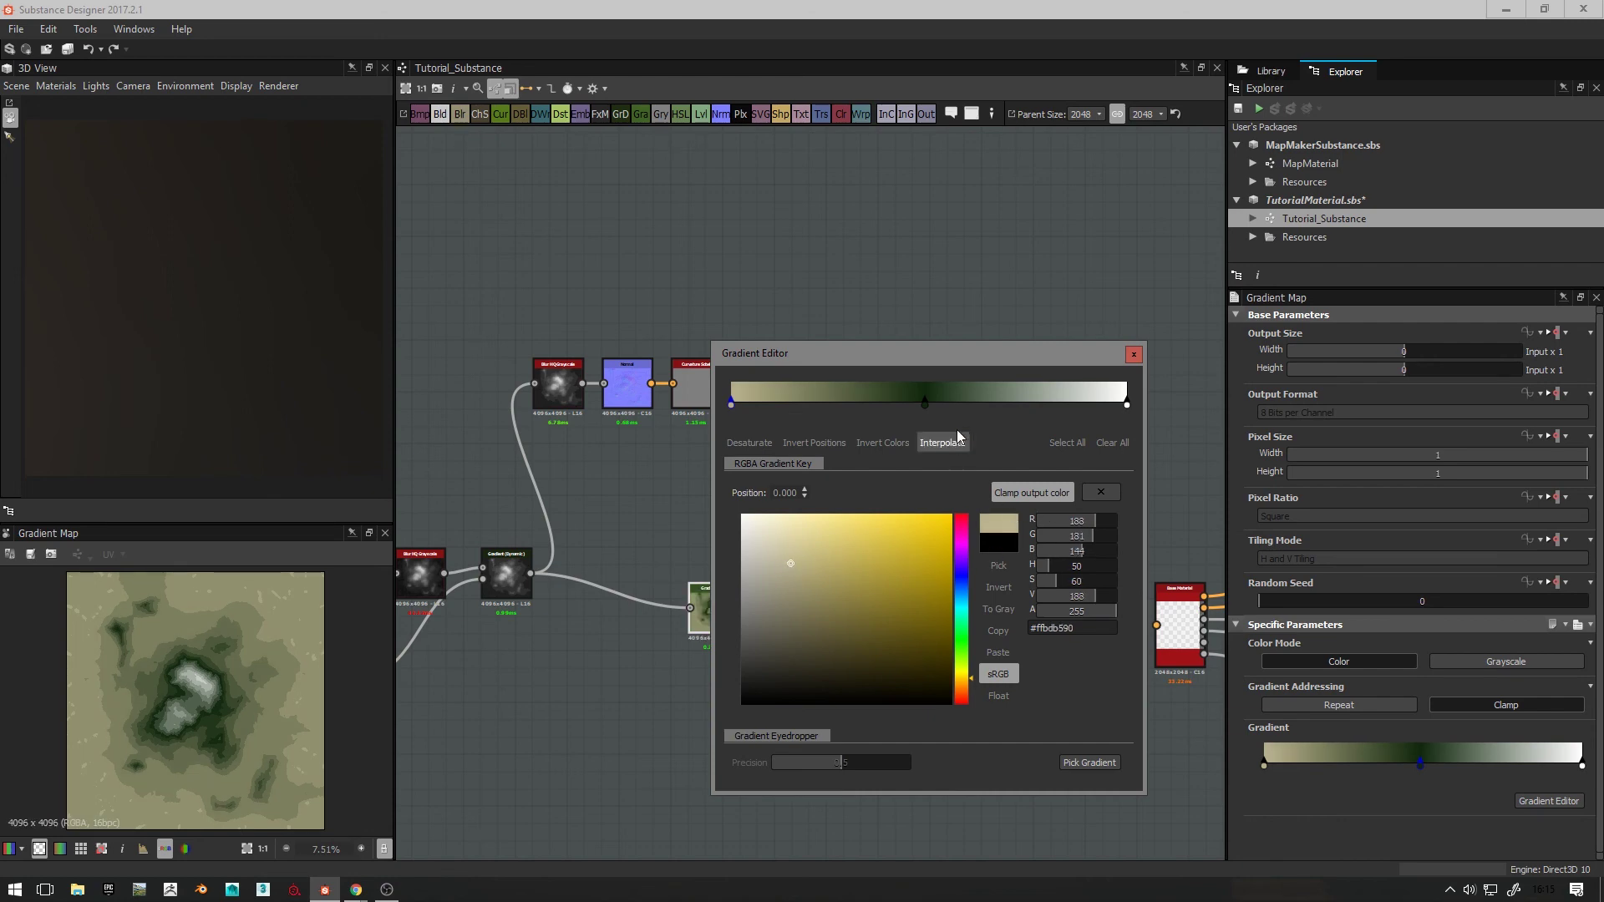
Step: Spread the dark green middle range with a second green key, and duplicate the white end key to position 0.857
drag(925, 388, 841, 418)
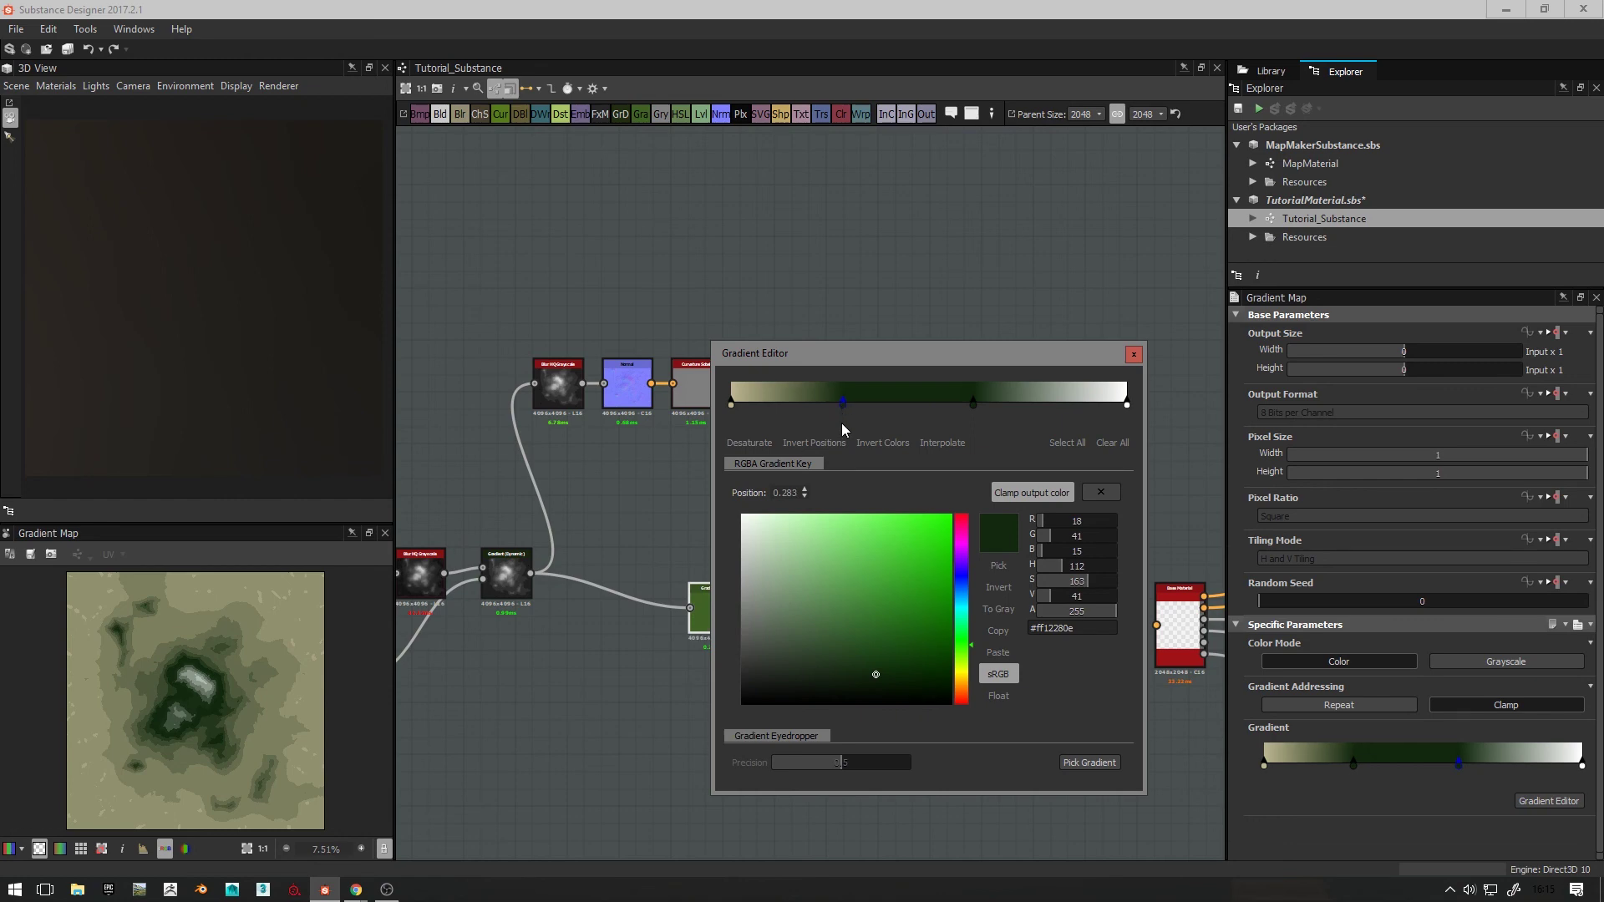
drag(1118, 401, 1070, 403)
click(1127, 405)
click(1089, 404)
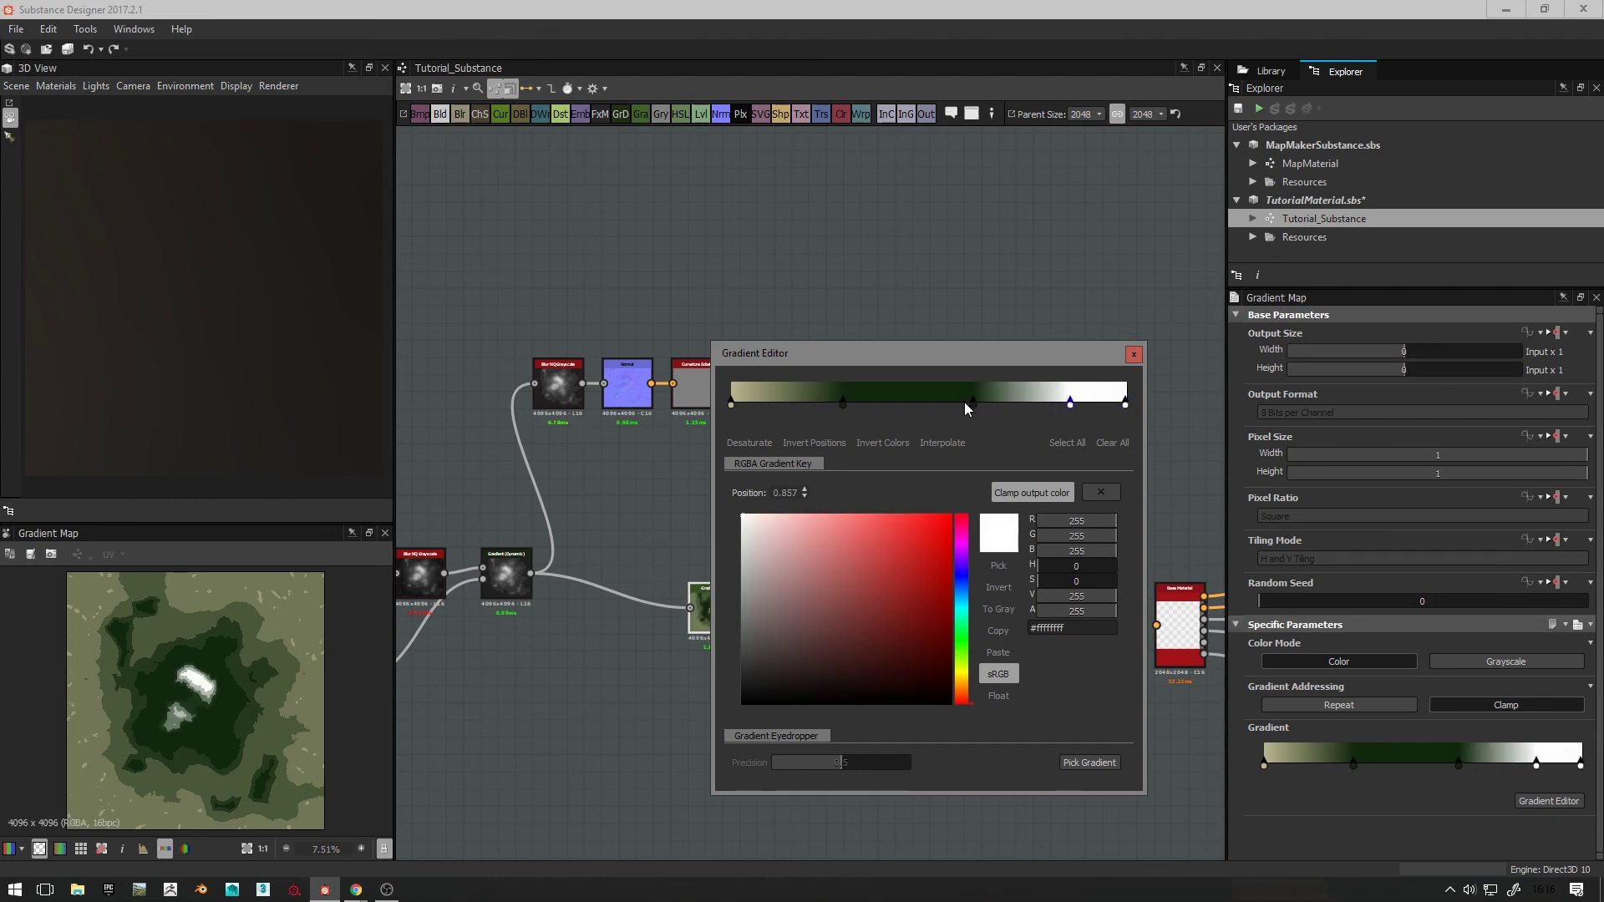
drag(842, 404, 873, 410)
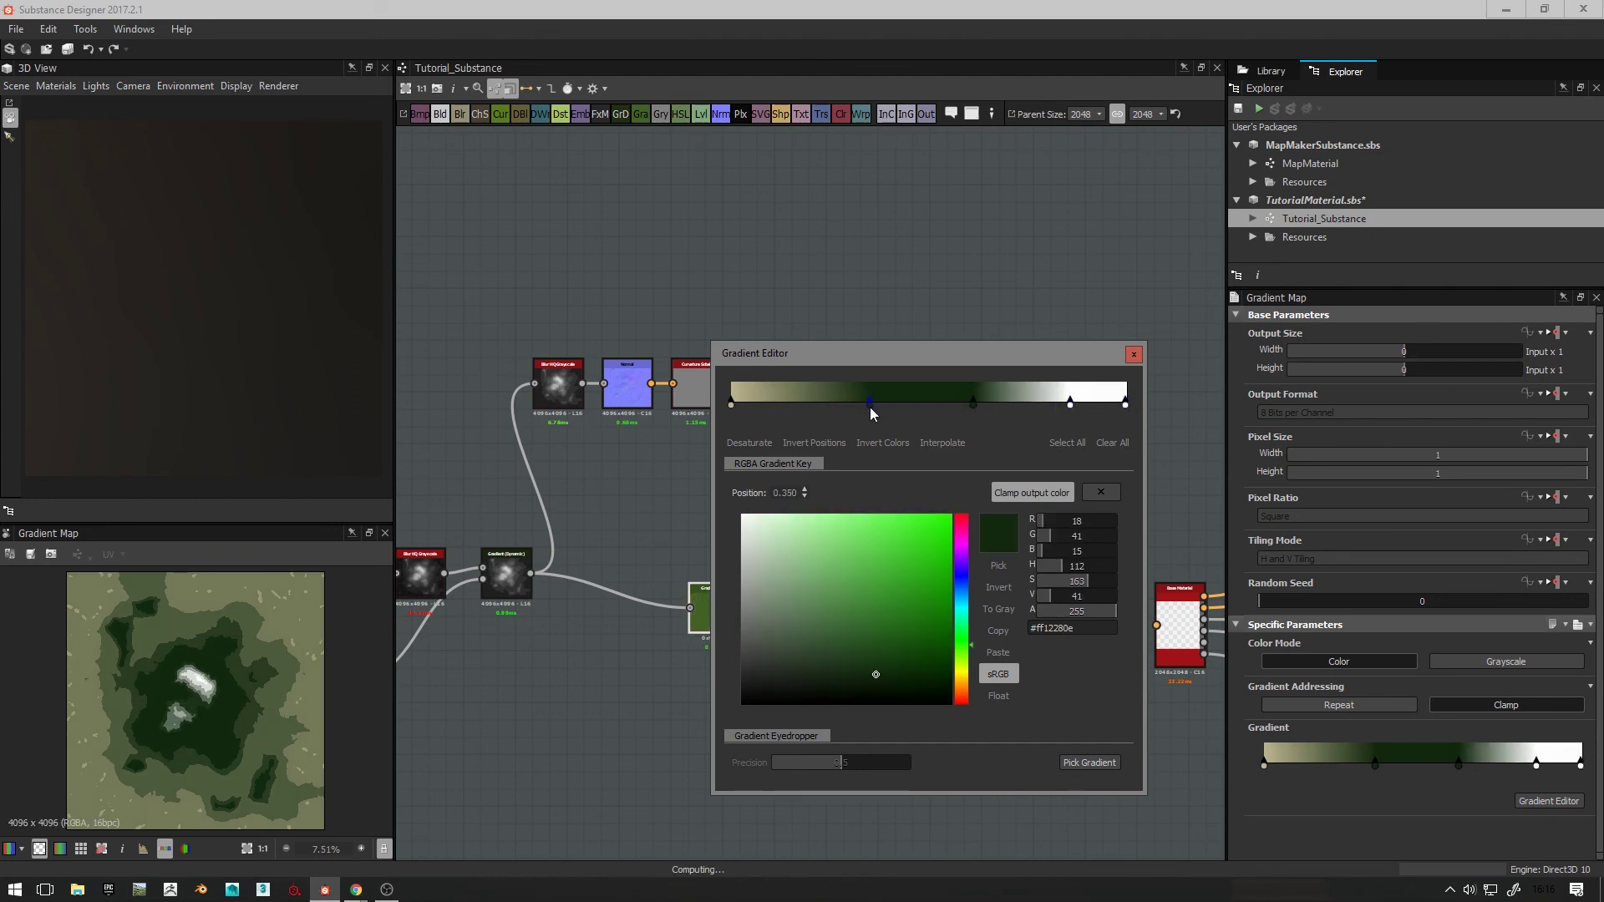
Step: Duplicate the gradient's beige start key to position 0.108 to widen the flat beige range
click(733, 404)
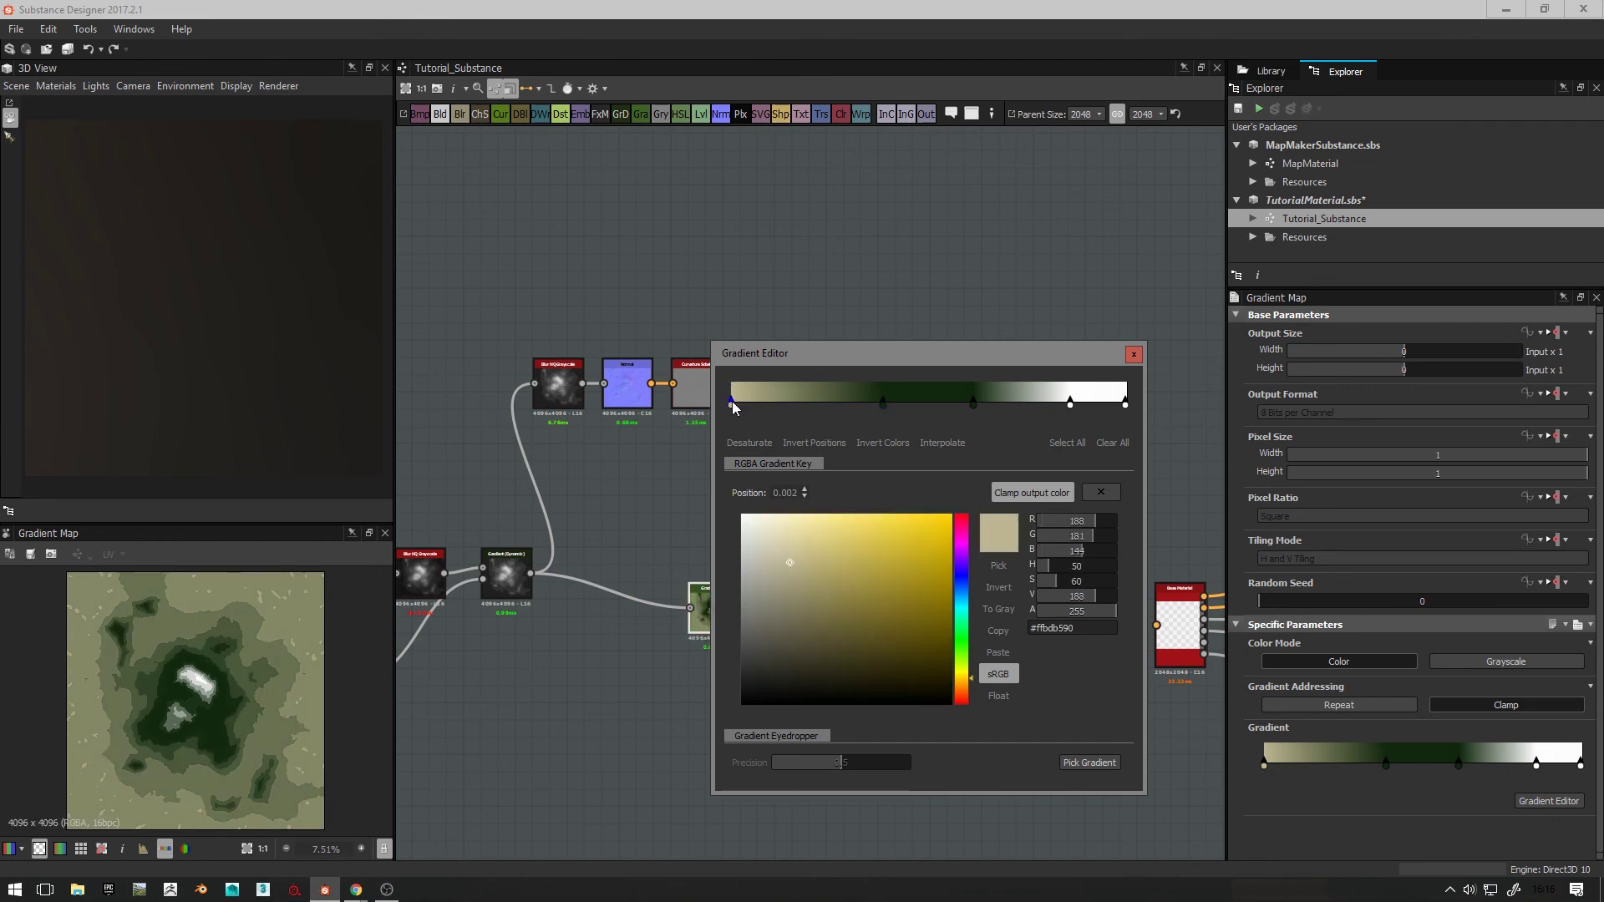
ctrl+drag(735, 405, 776, 431)
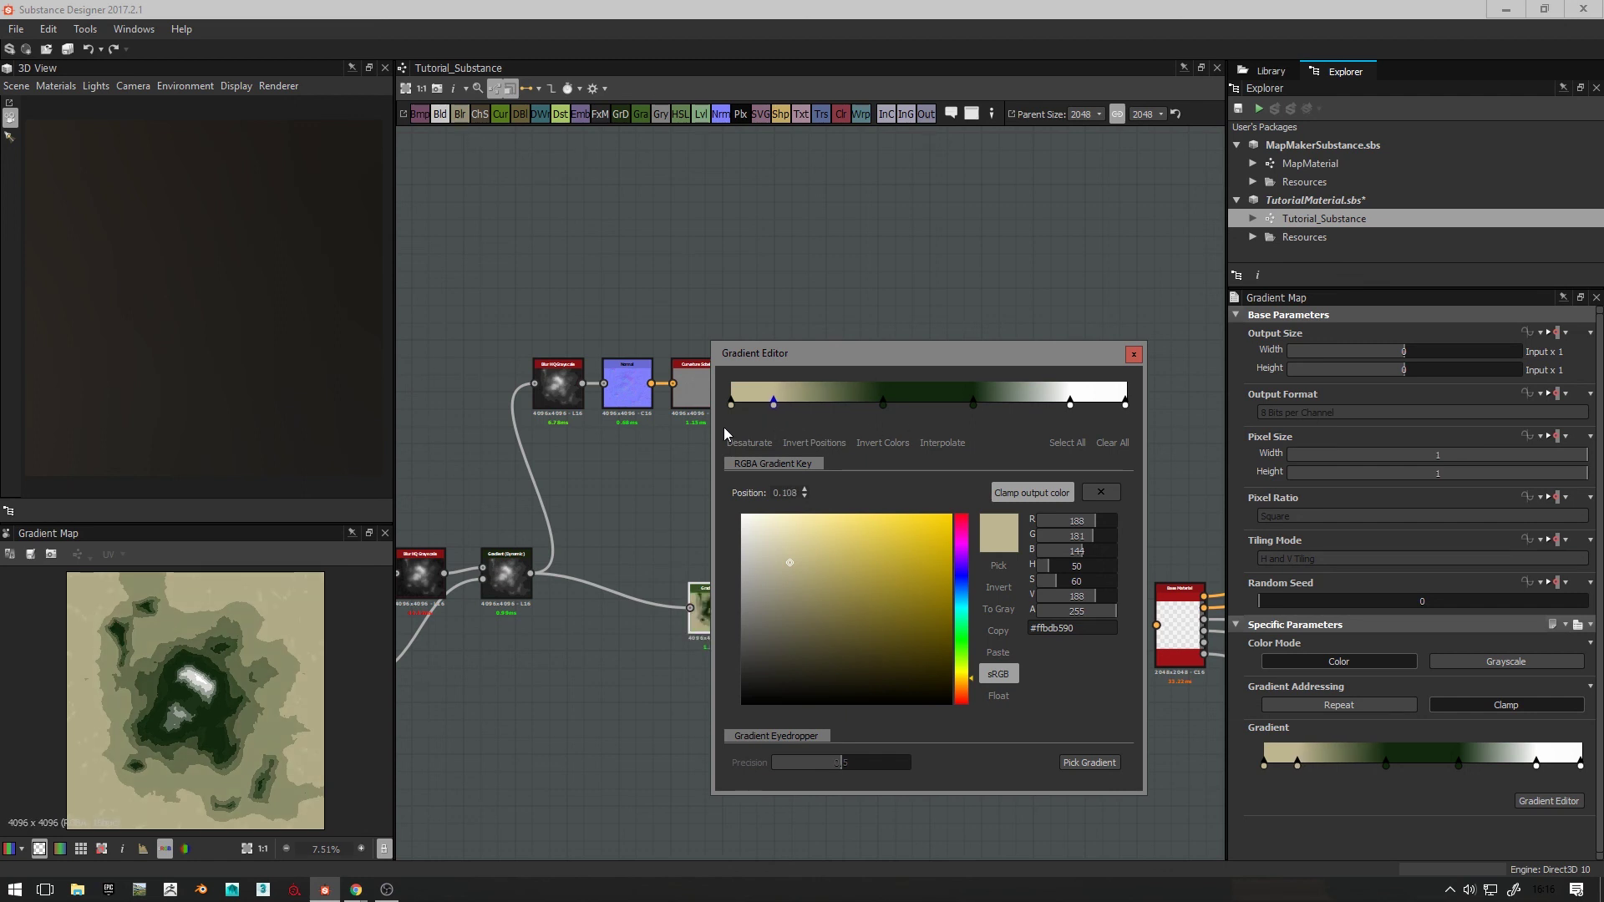
scroll(184, 720, up, 2)
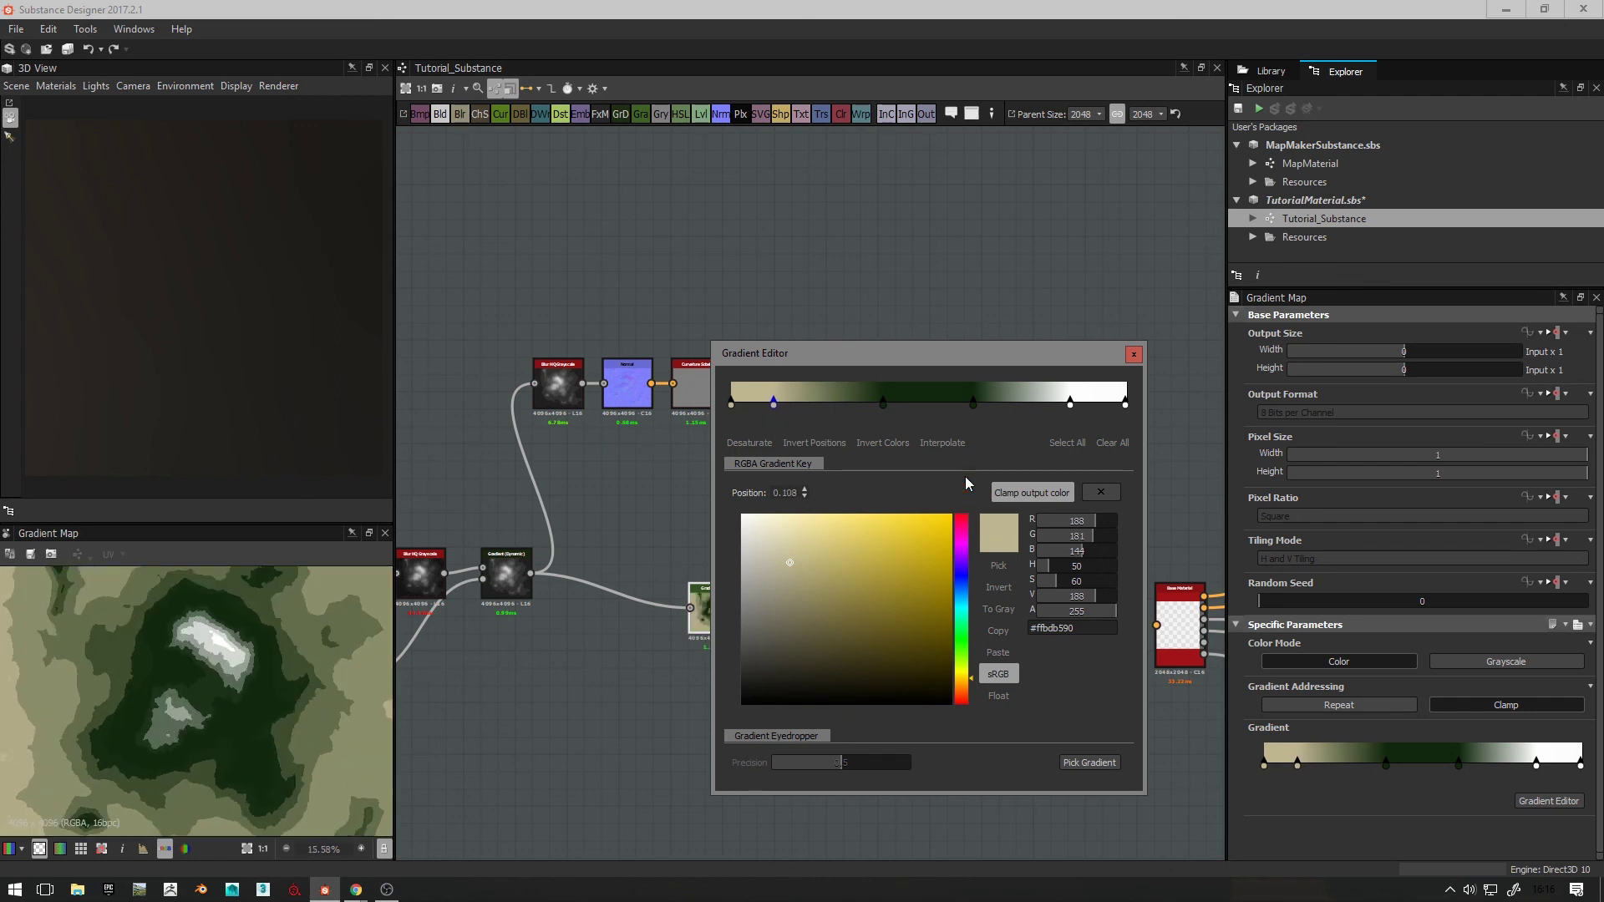
Step: Move the upper dark green key to 0.567 and the inner white key to 0.825, and close the gradient editor
drag(974, 405, 956, 405)
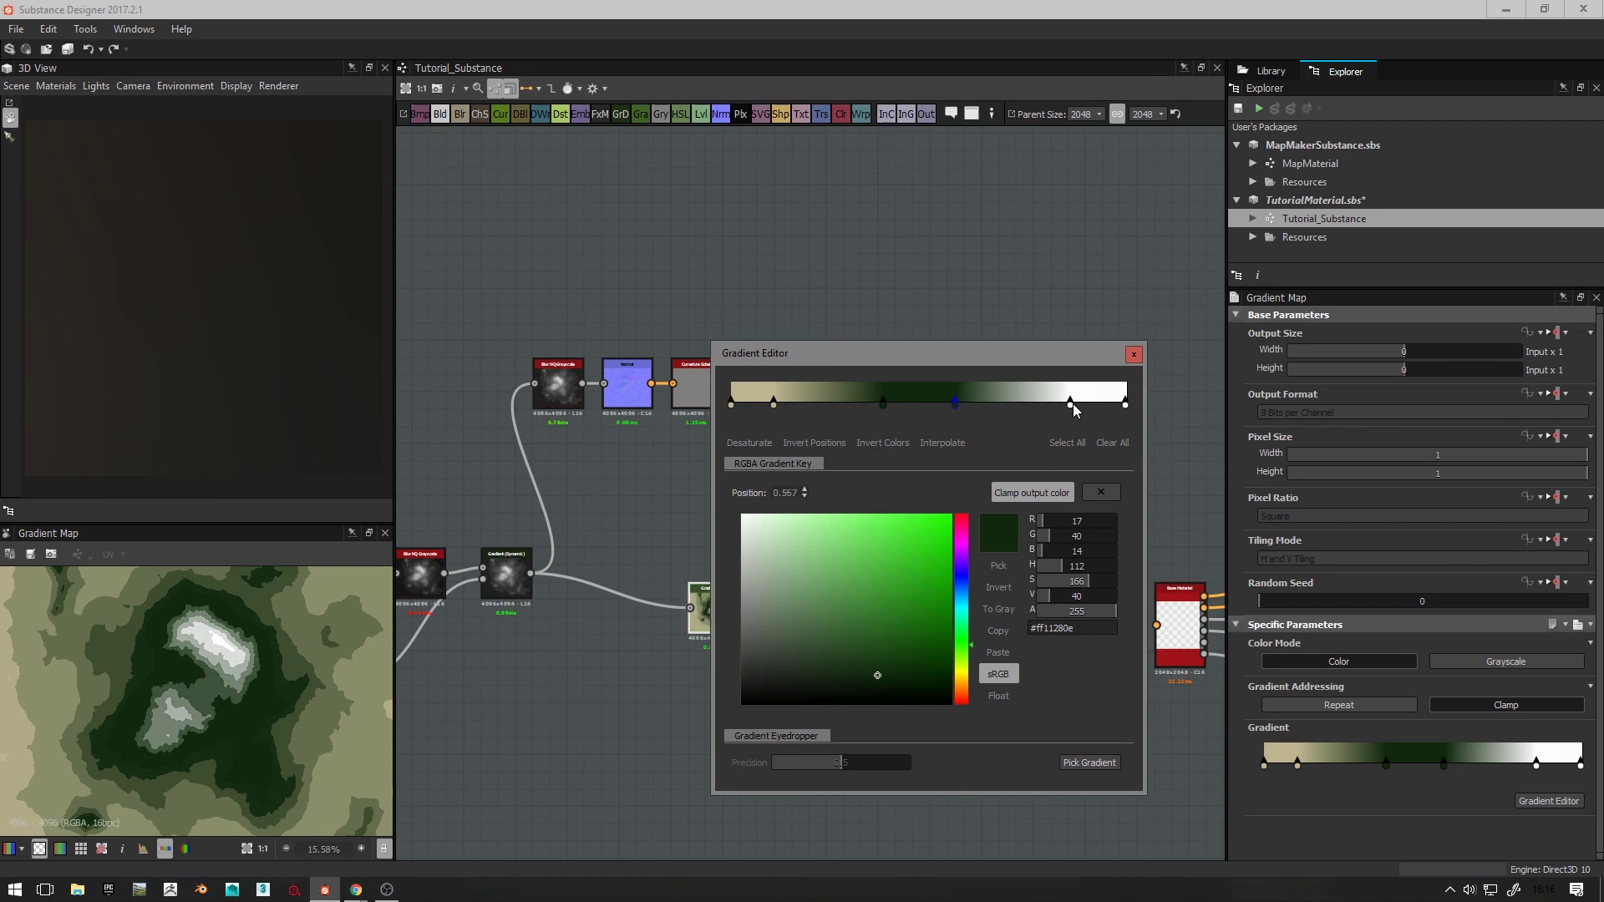
drag(1071, 405, 1058, 406)
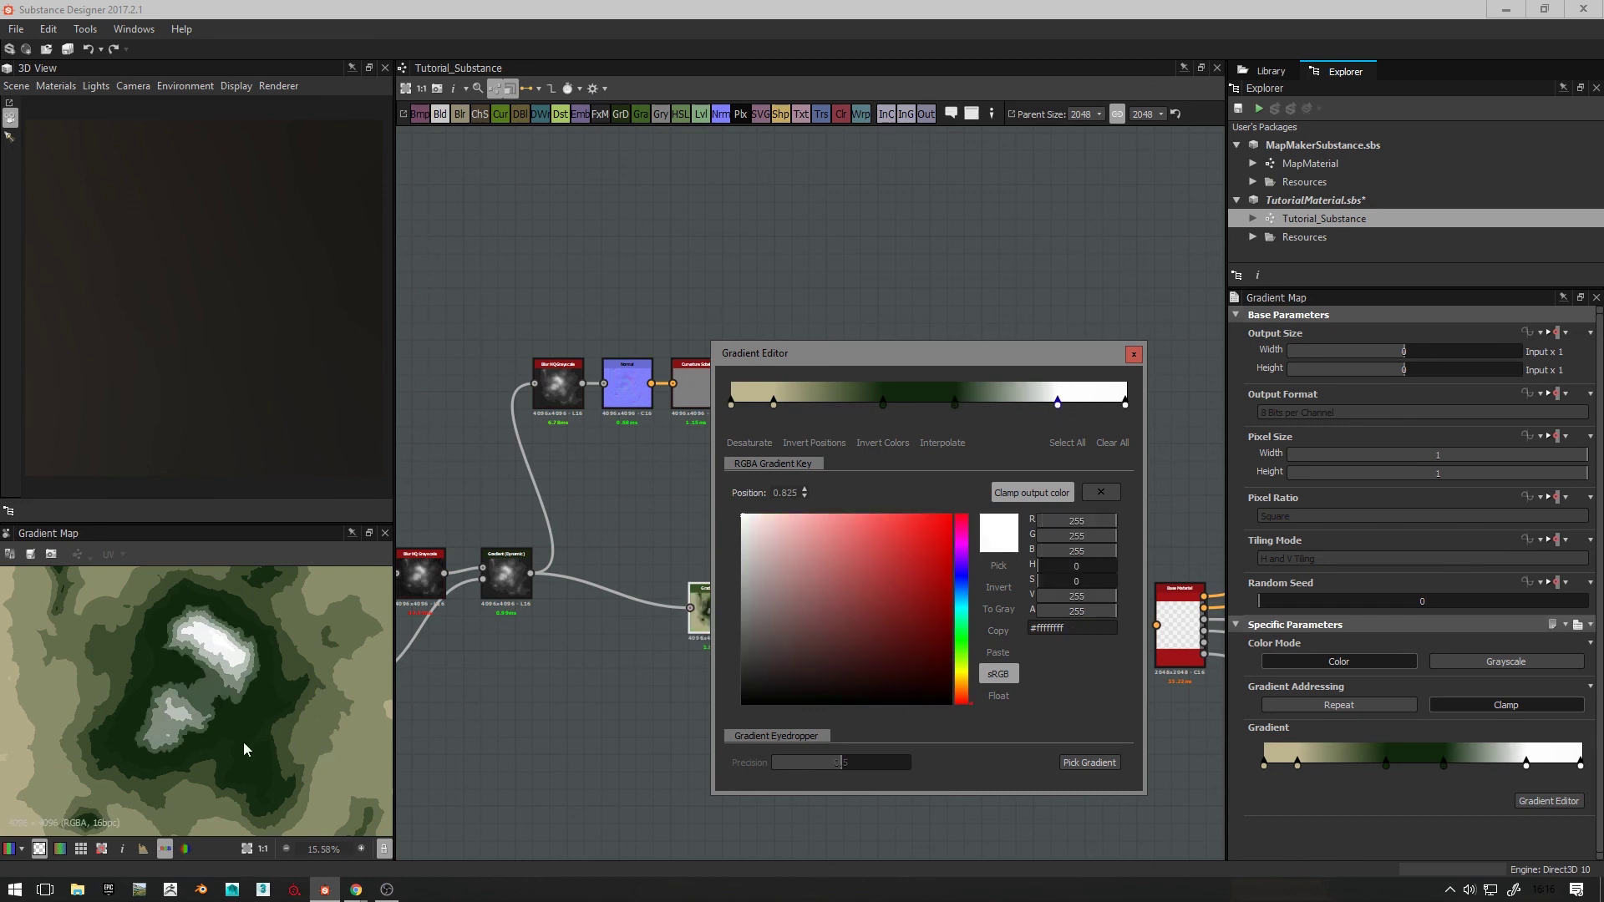
scroll(246, 749, down, 5)
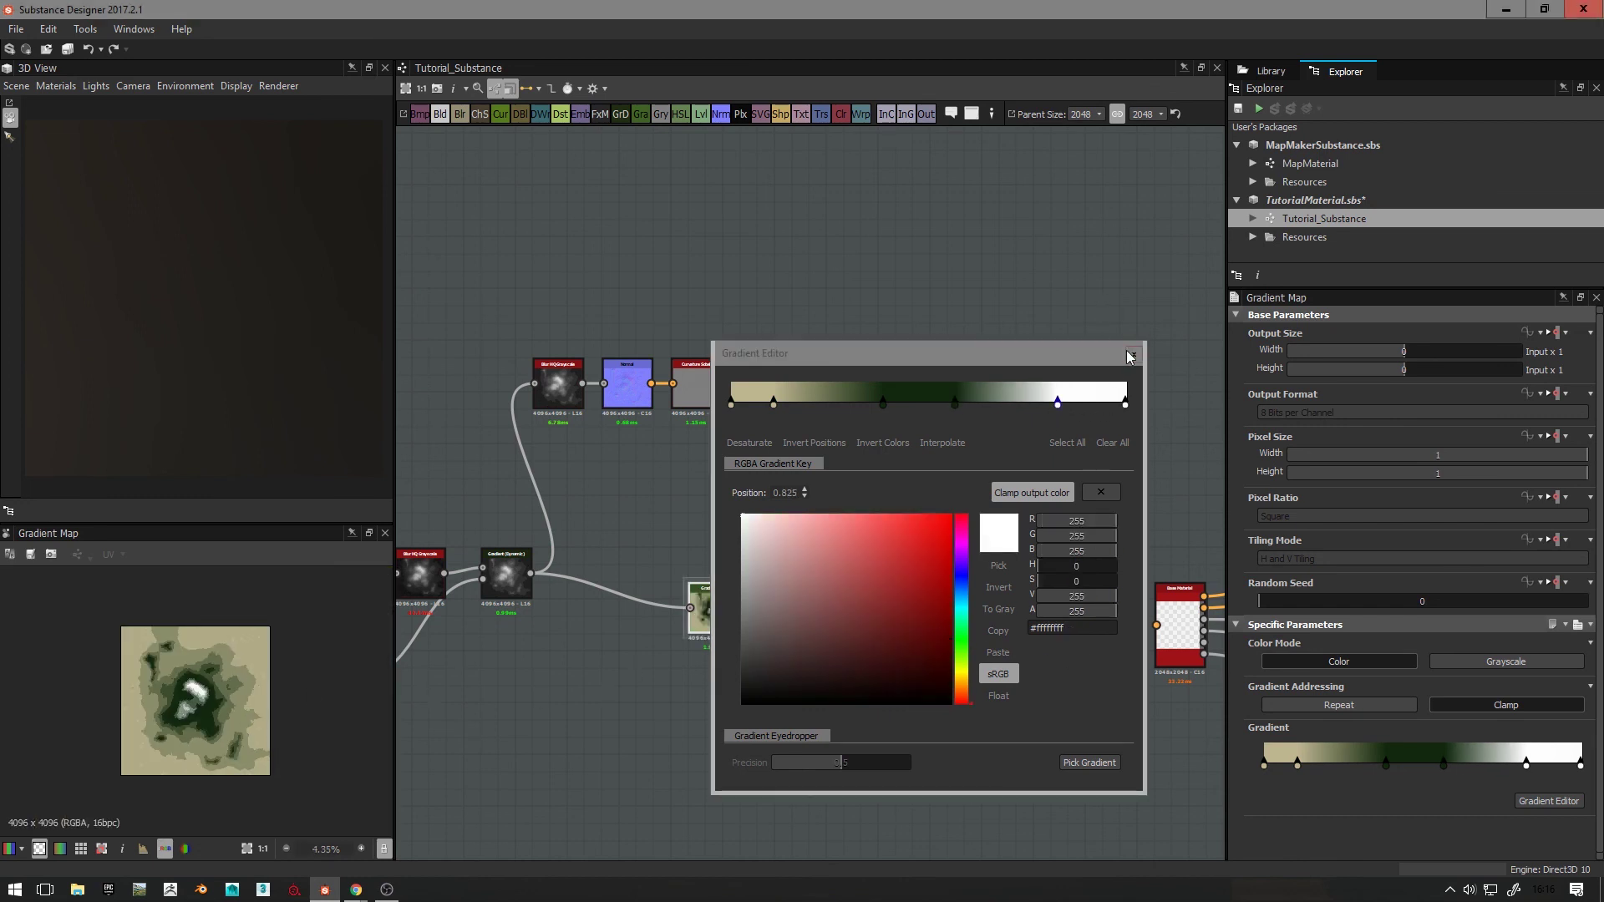
click(1132, 354)
middle_drag(591, 663, 759, 519)
scroll(758, 519, up, 4)
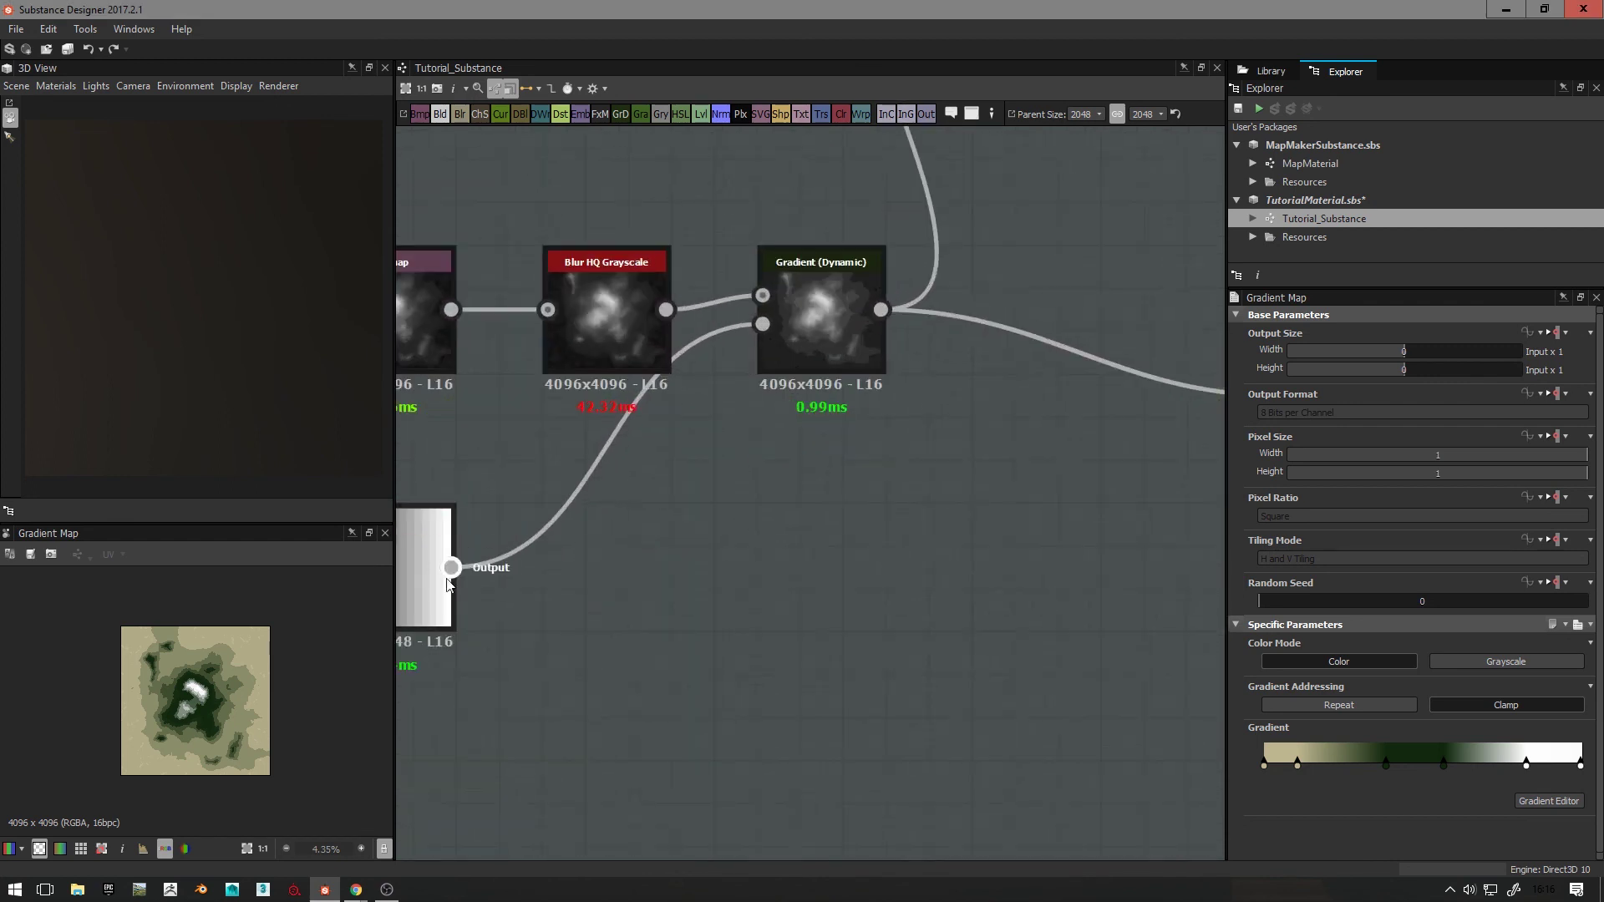
Step: Set the X Amount of the tile generator feeding the Gradient (Dynamic) node to 24
click(423, 573)
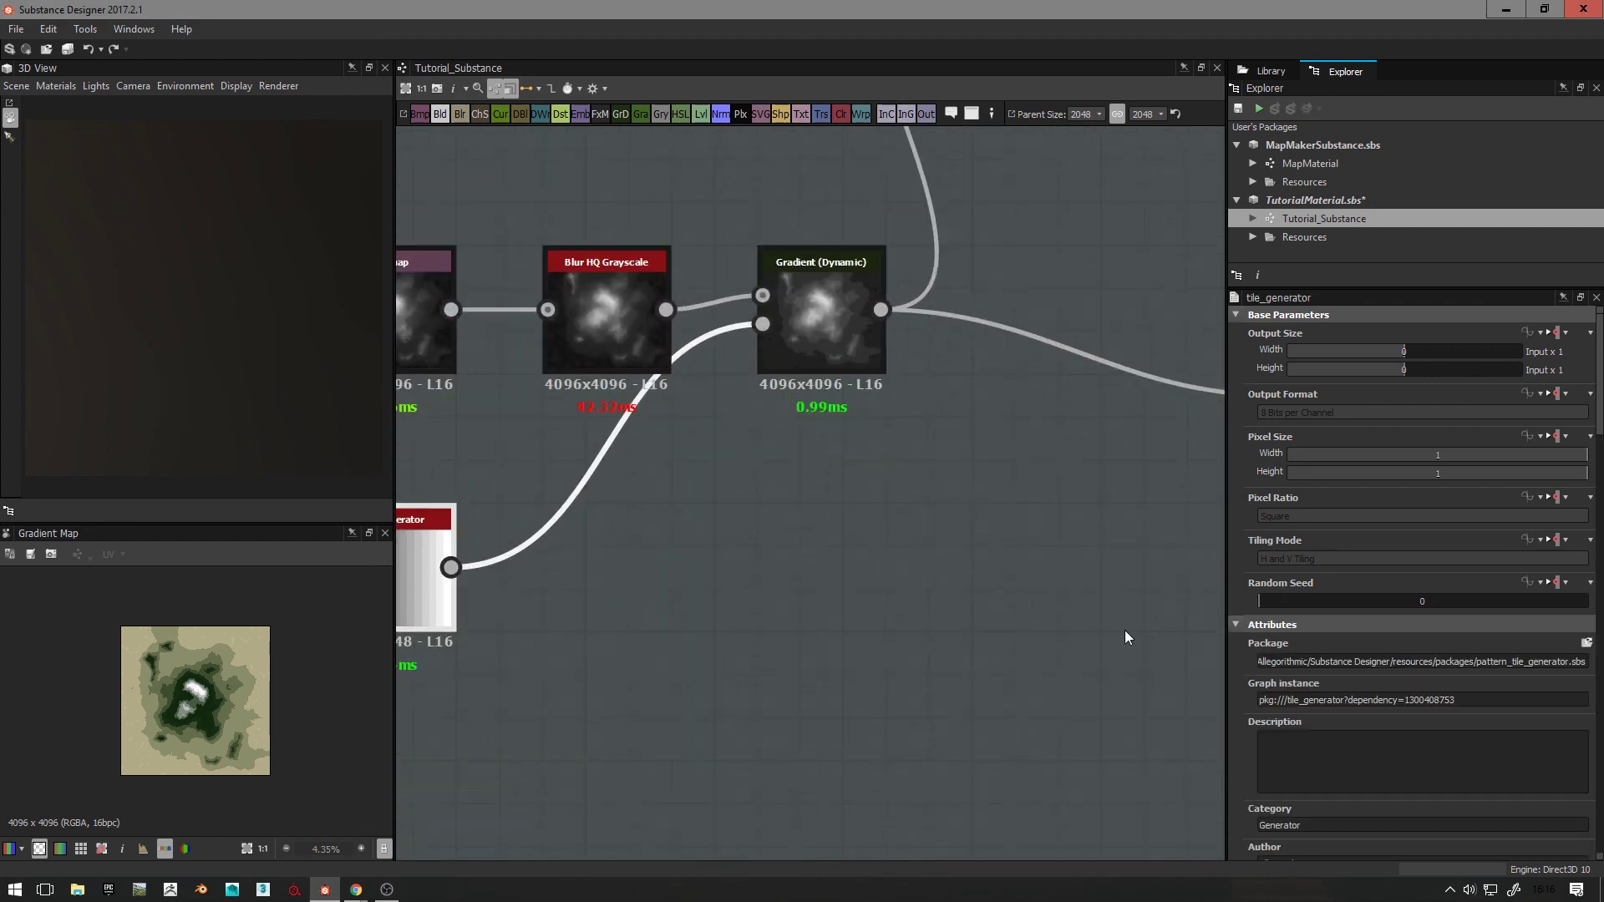
scroll(1242, 710, down, 4)
scroll(217, 752, up, 5)
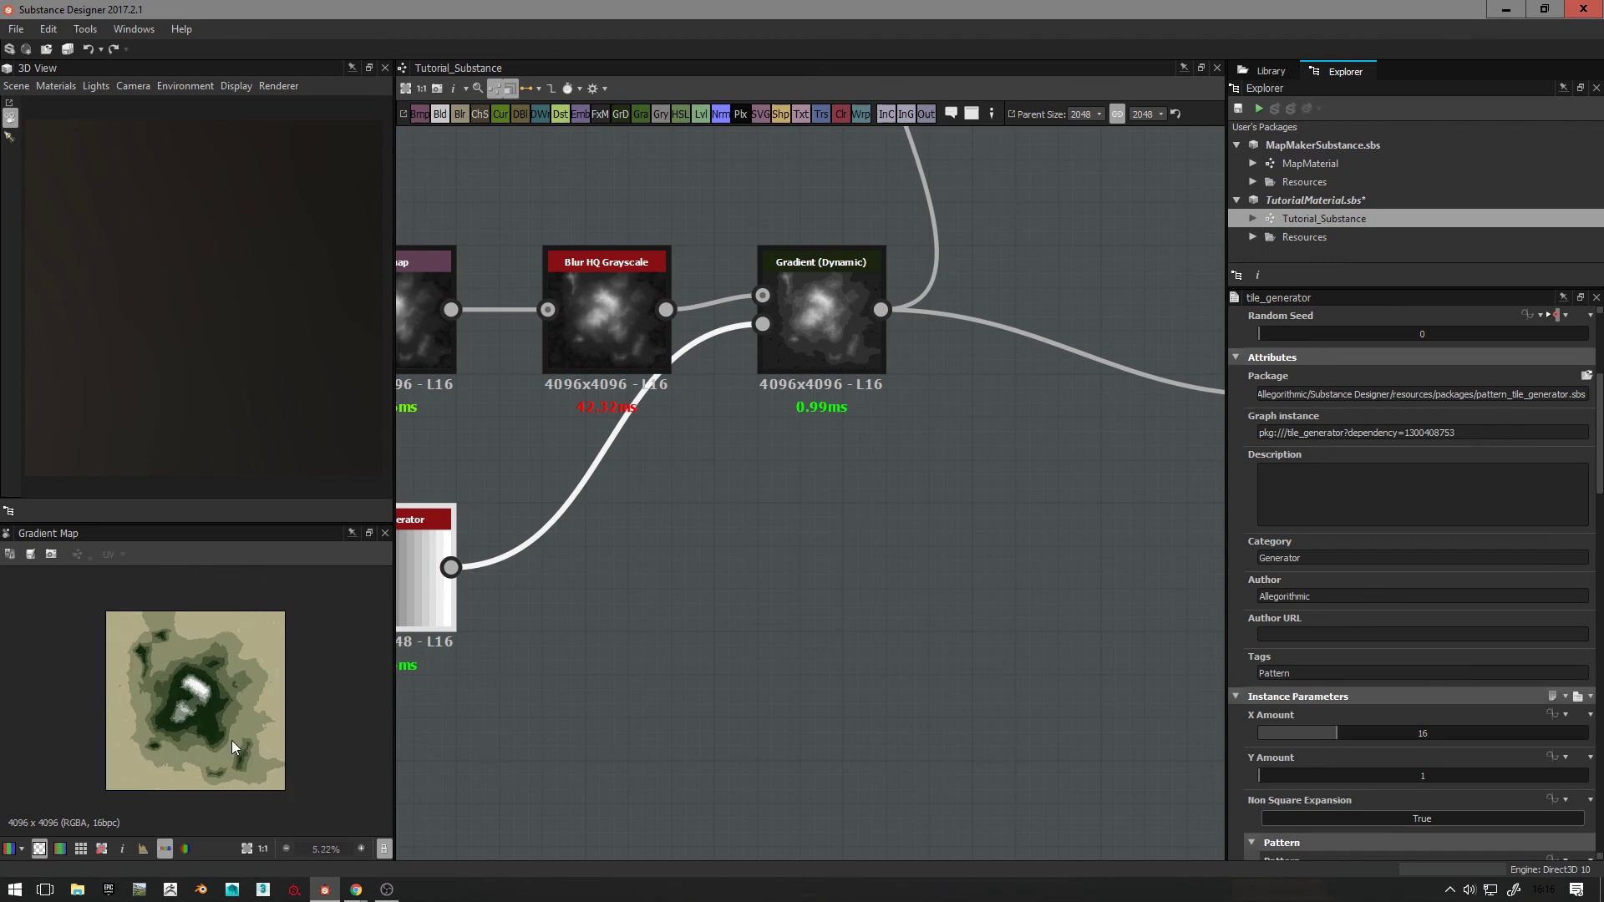
drag(1356, 733, 1373, 733)
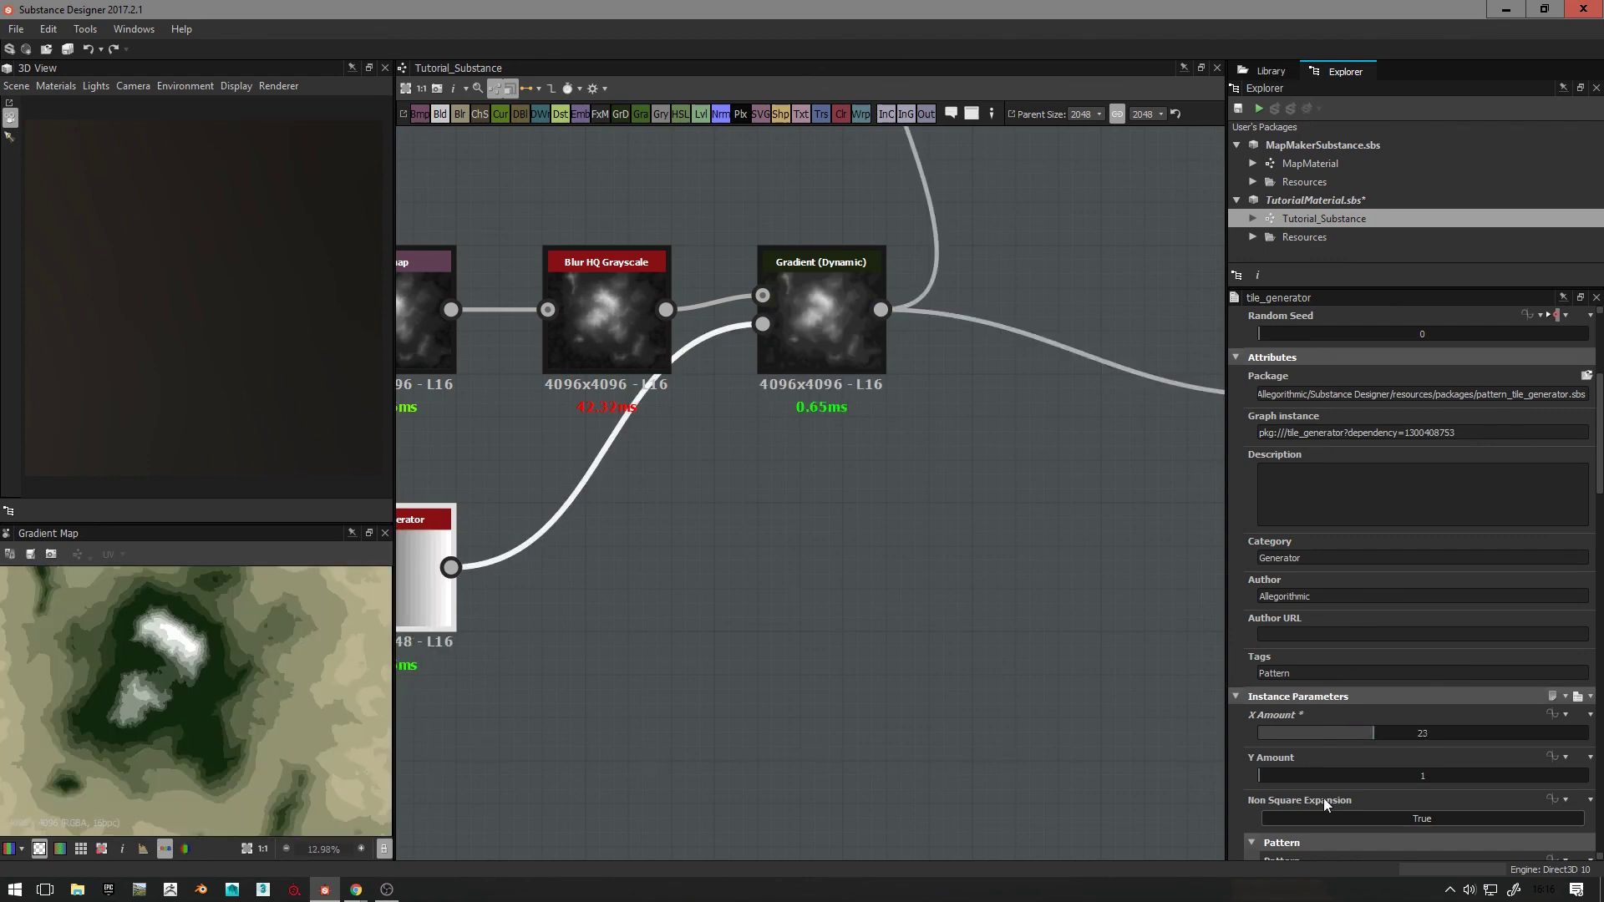
double_click(1396, 735)
key(Return)
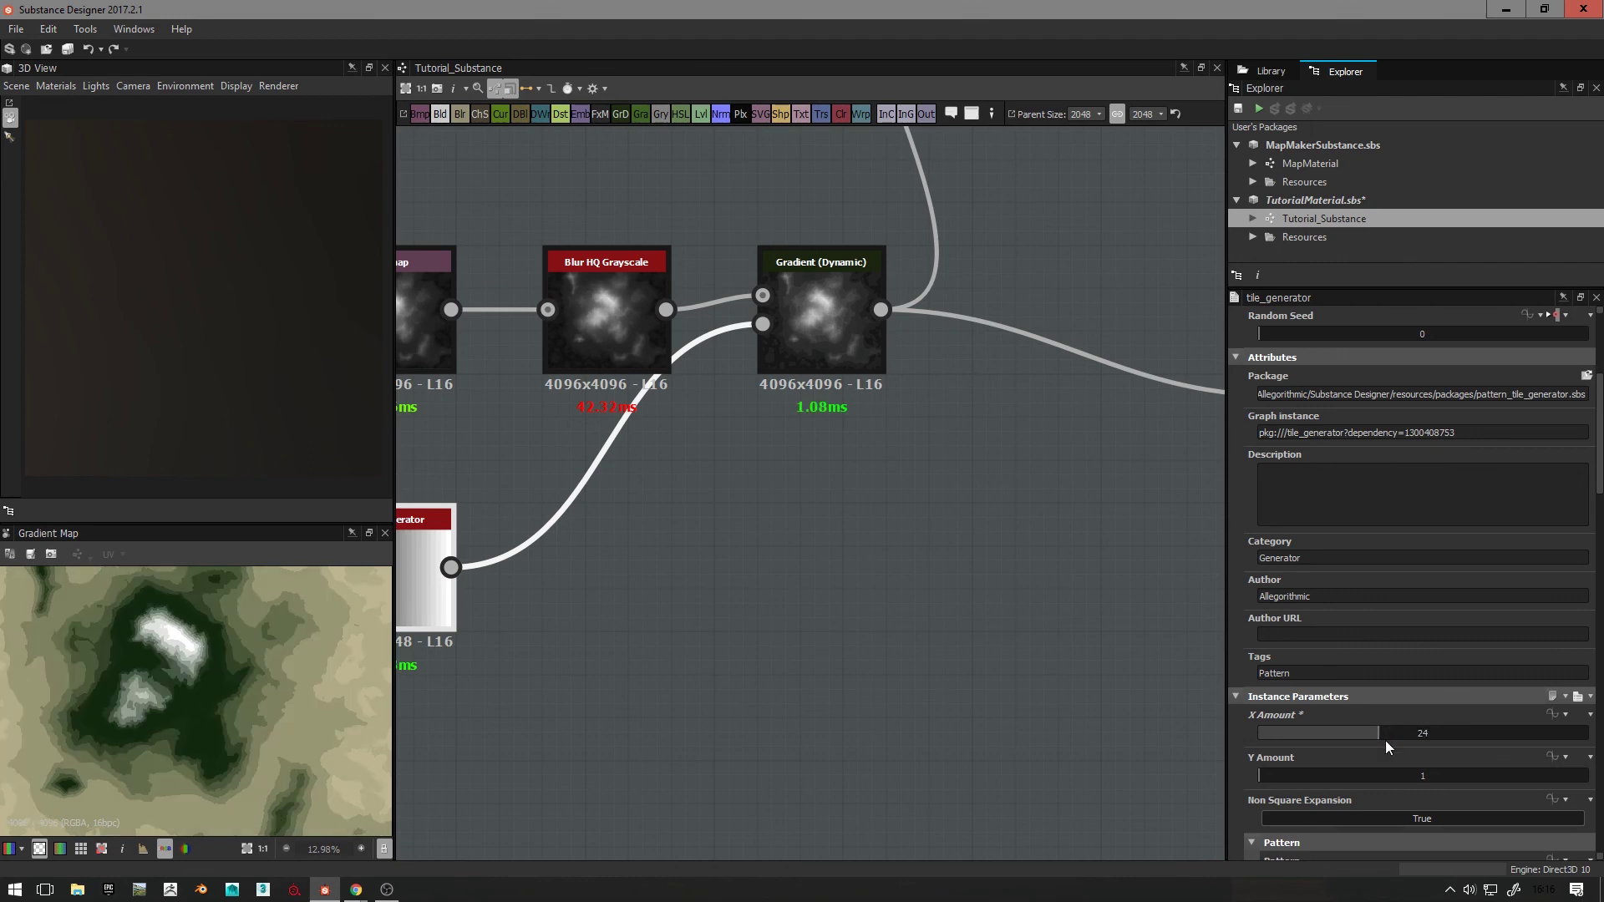
Step: Add a Blend node after the last Levels node, place it beside the Gradient Map, and connect the Gradient Map to its background
scroll(905, 324, down, 5)
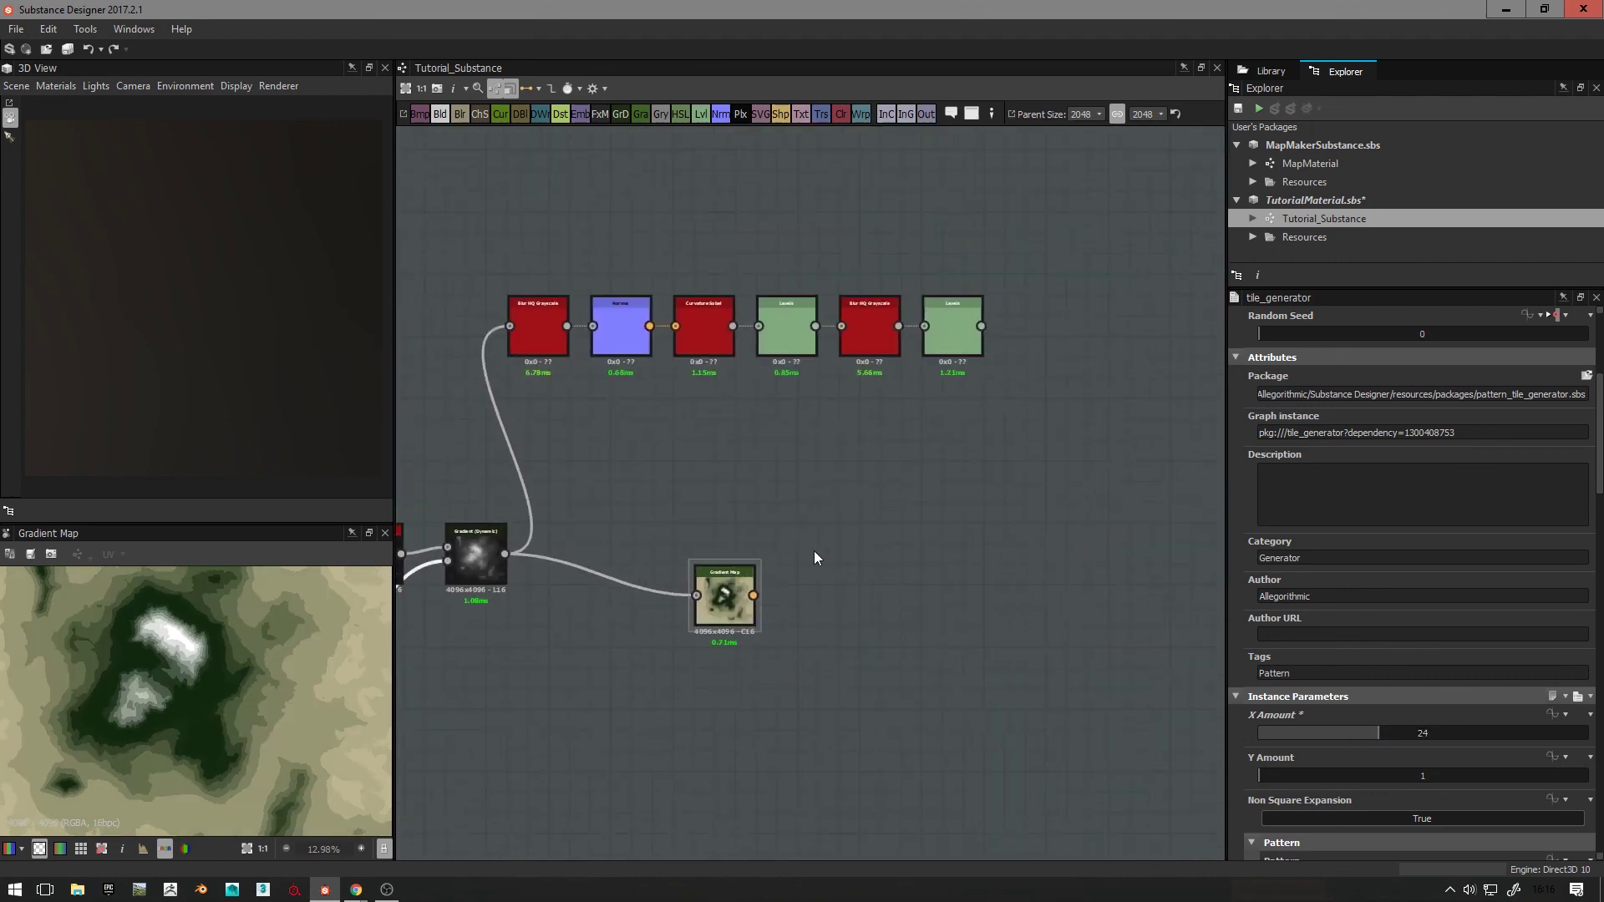
double_click(956, 347)
middle_drag(869, 542, 794, 529)
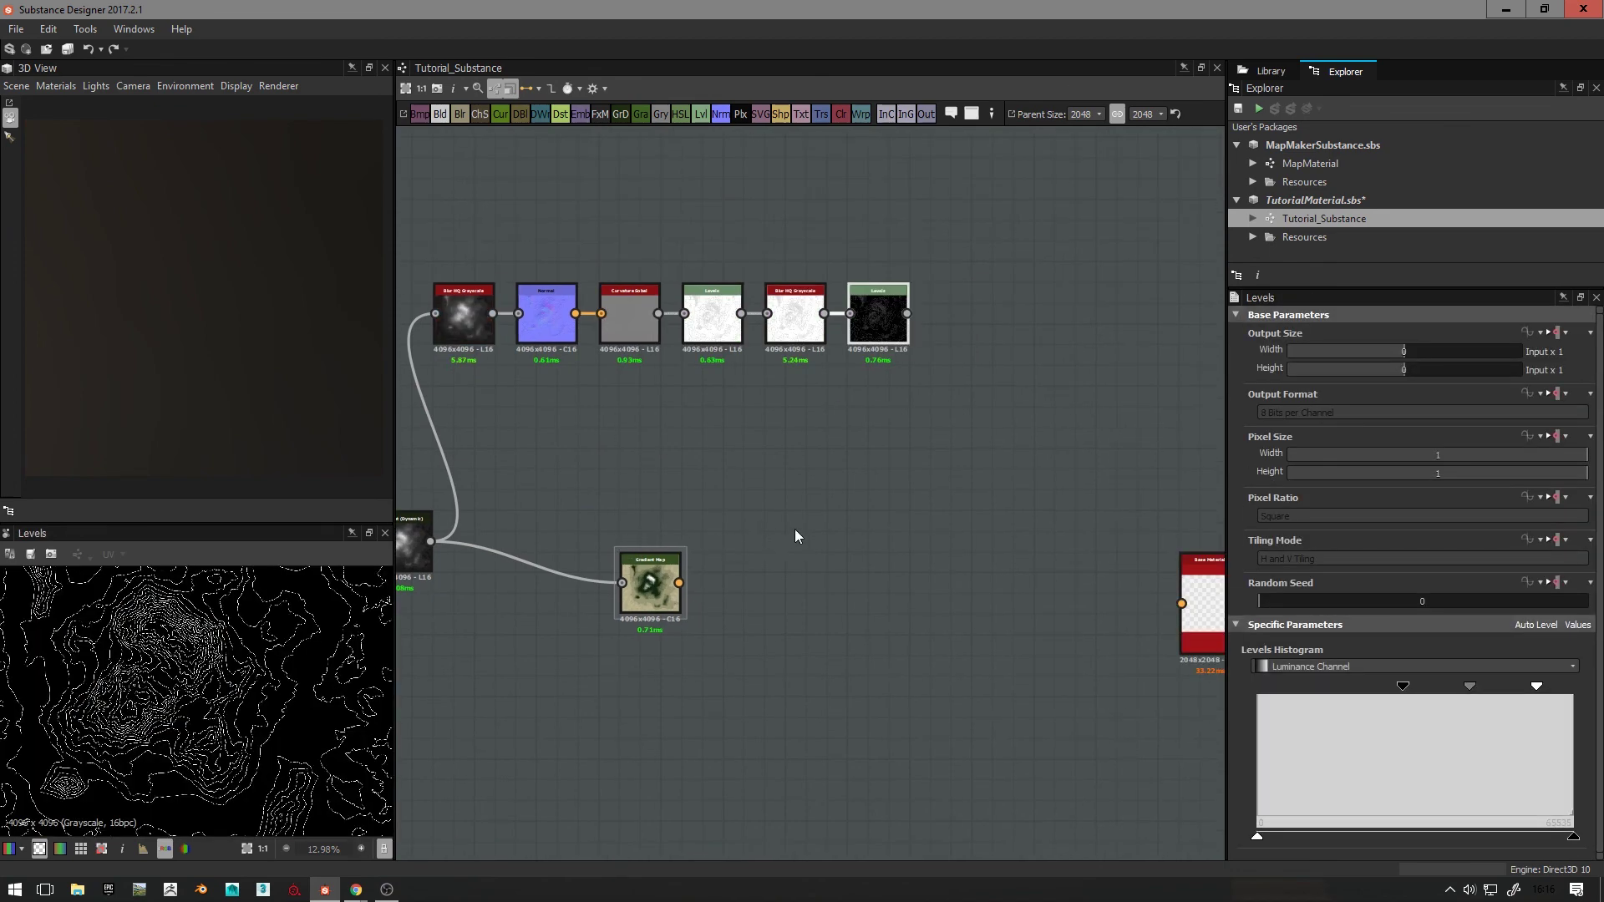
key(space)
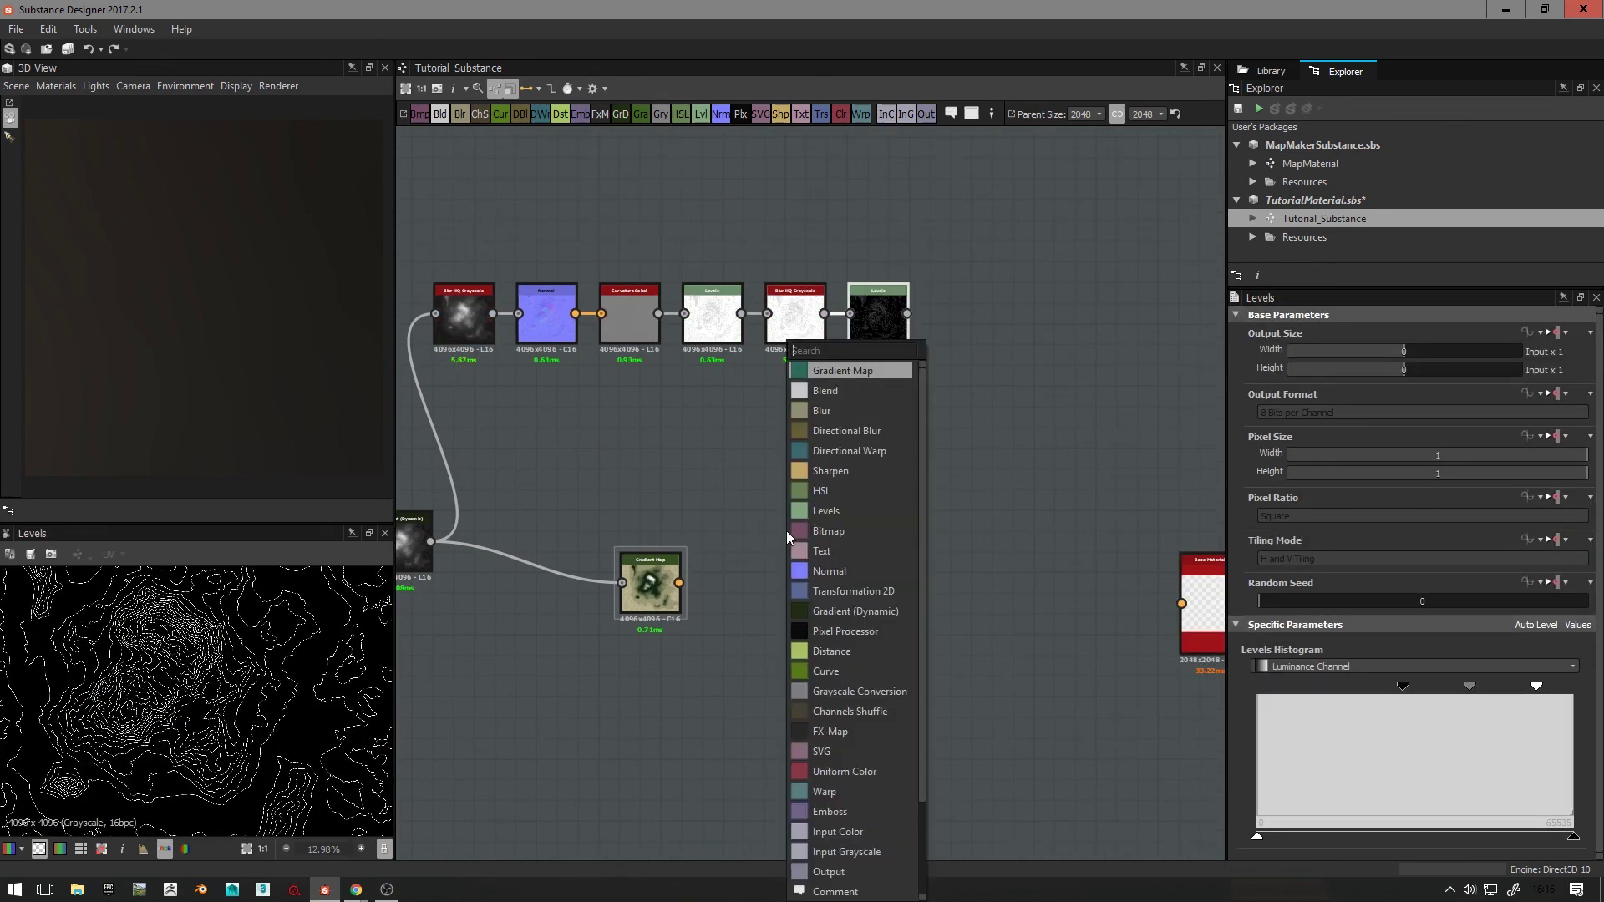
text(bl)
key(Return)
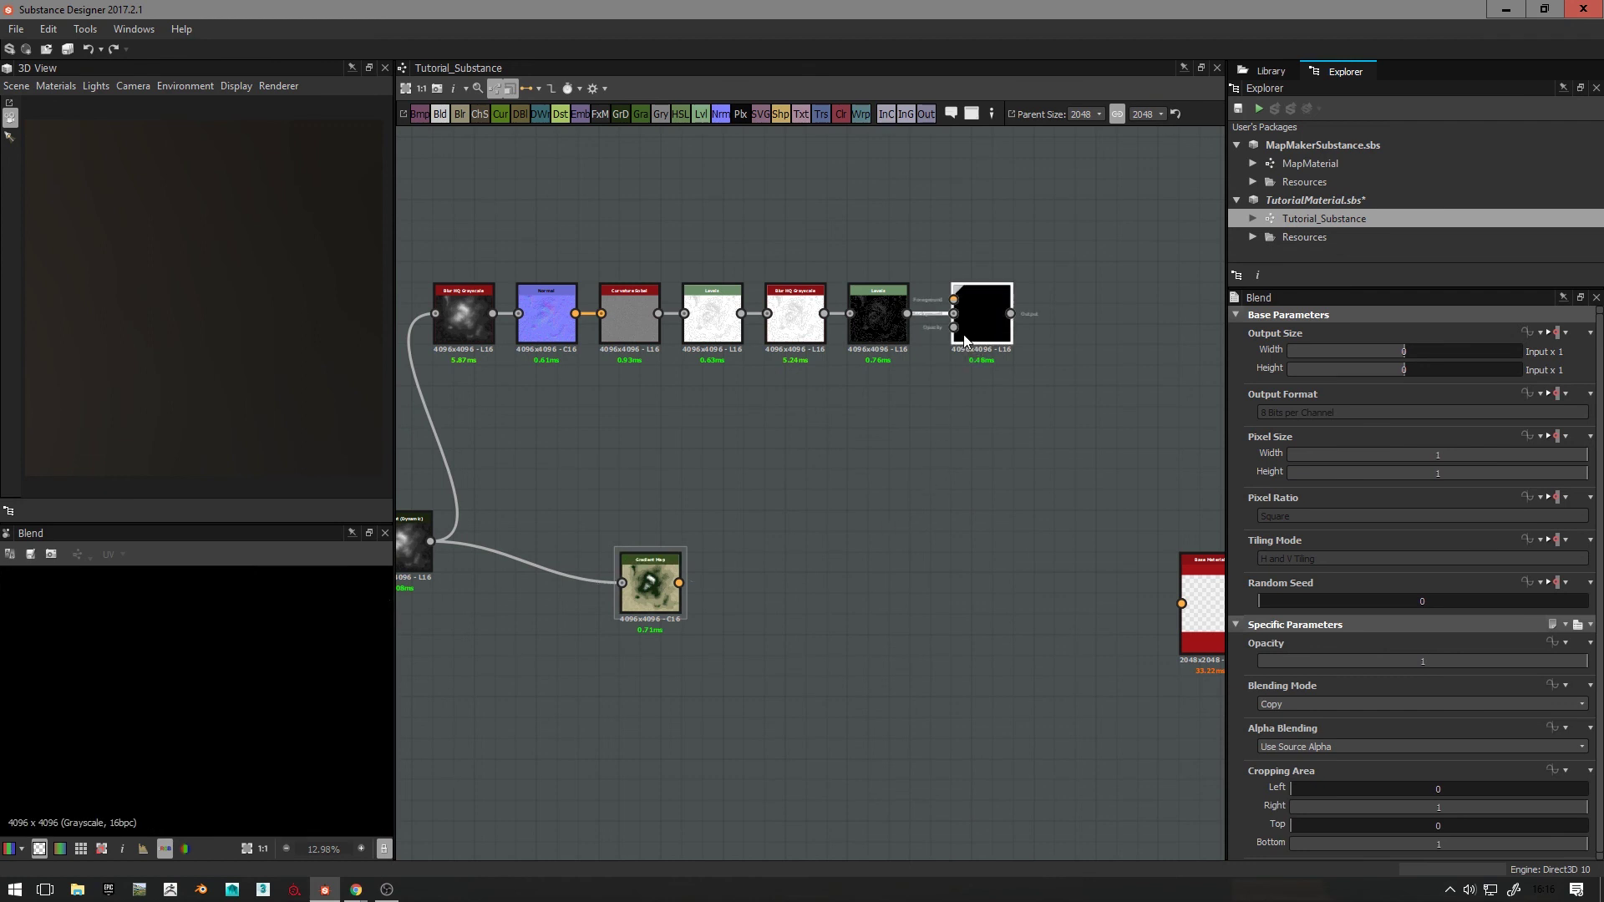
drag(985, 324, 882, 509)
drag(679, 582, 884, 577)
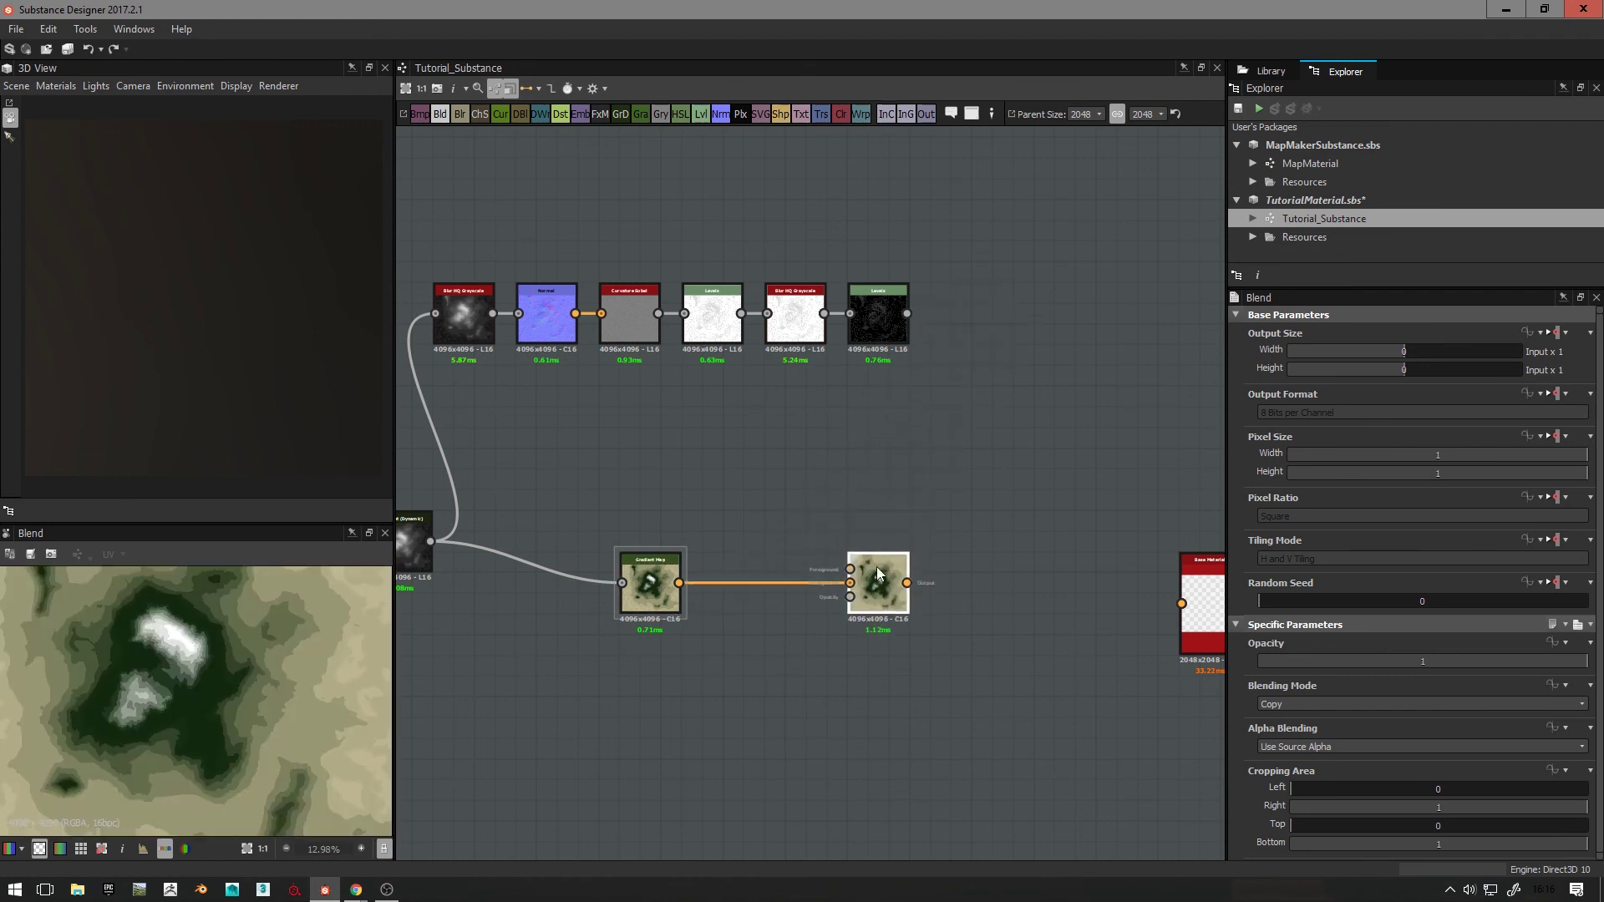
Step: Connect the last Levels output to the Blend's opacity input, keeping the Gradient Map as its background
mouse_move(908, 313)
mouse_down()
mouse_move(809, 494)
mouse_move(849, 597)
mouse_move(907, 314)
mouse_up()
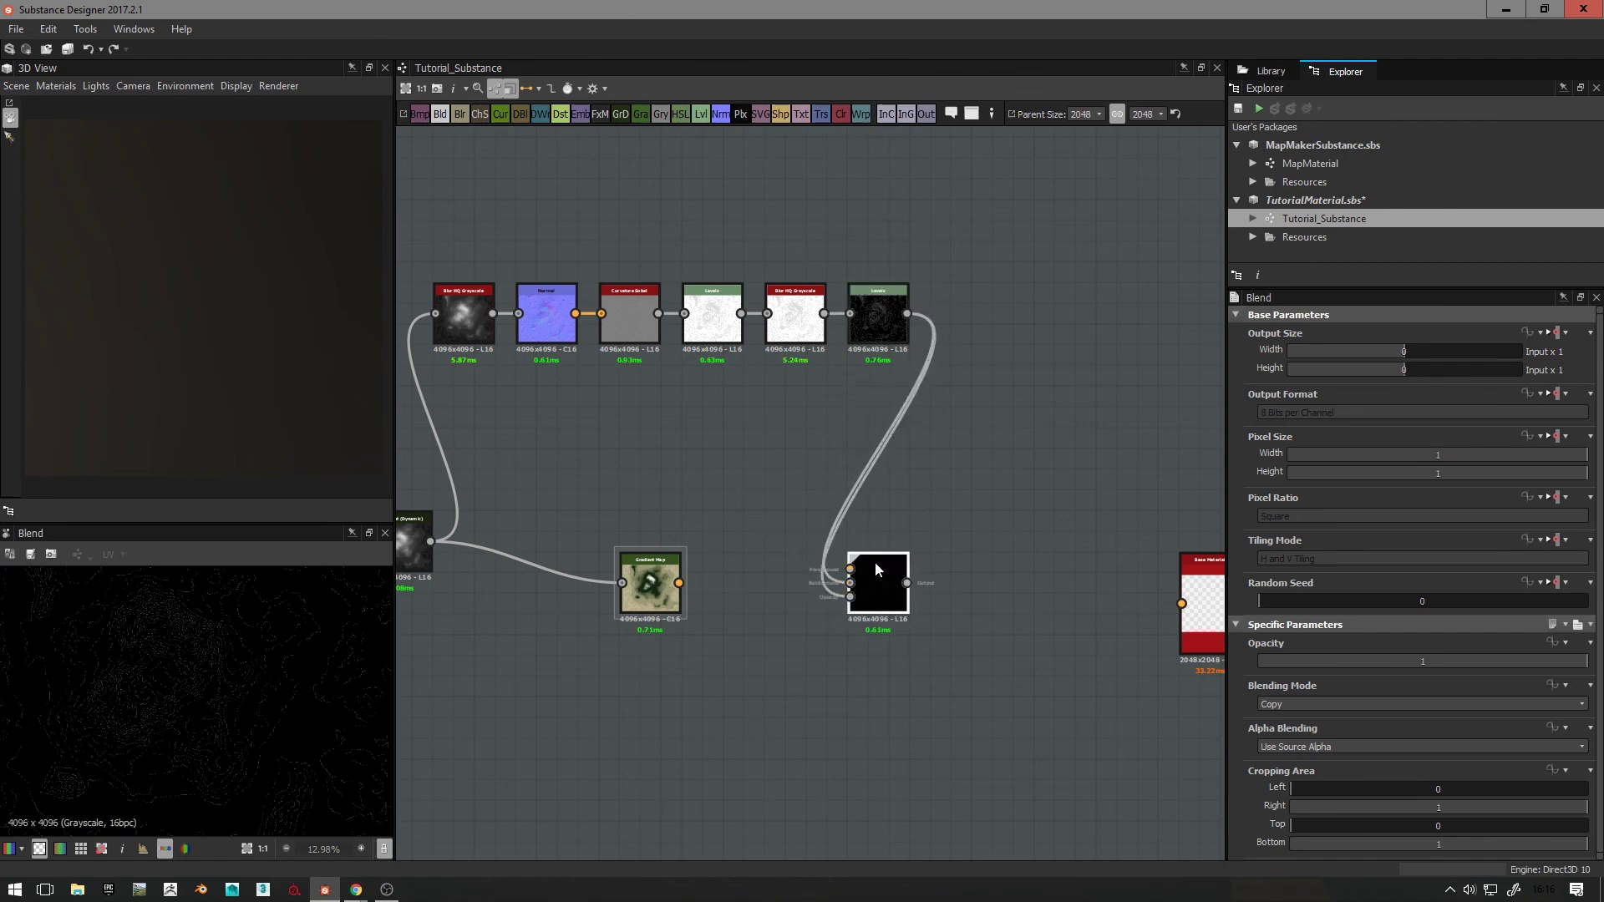
drag(850, 582, 678, 584)
scroll(856, 588, up, 3)
middle_drag(856, 589, 865, 666)
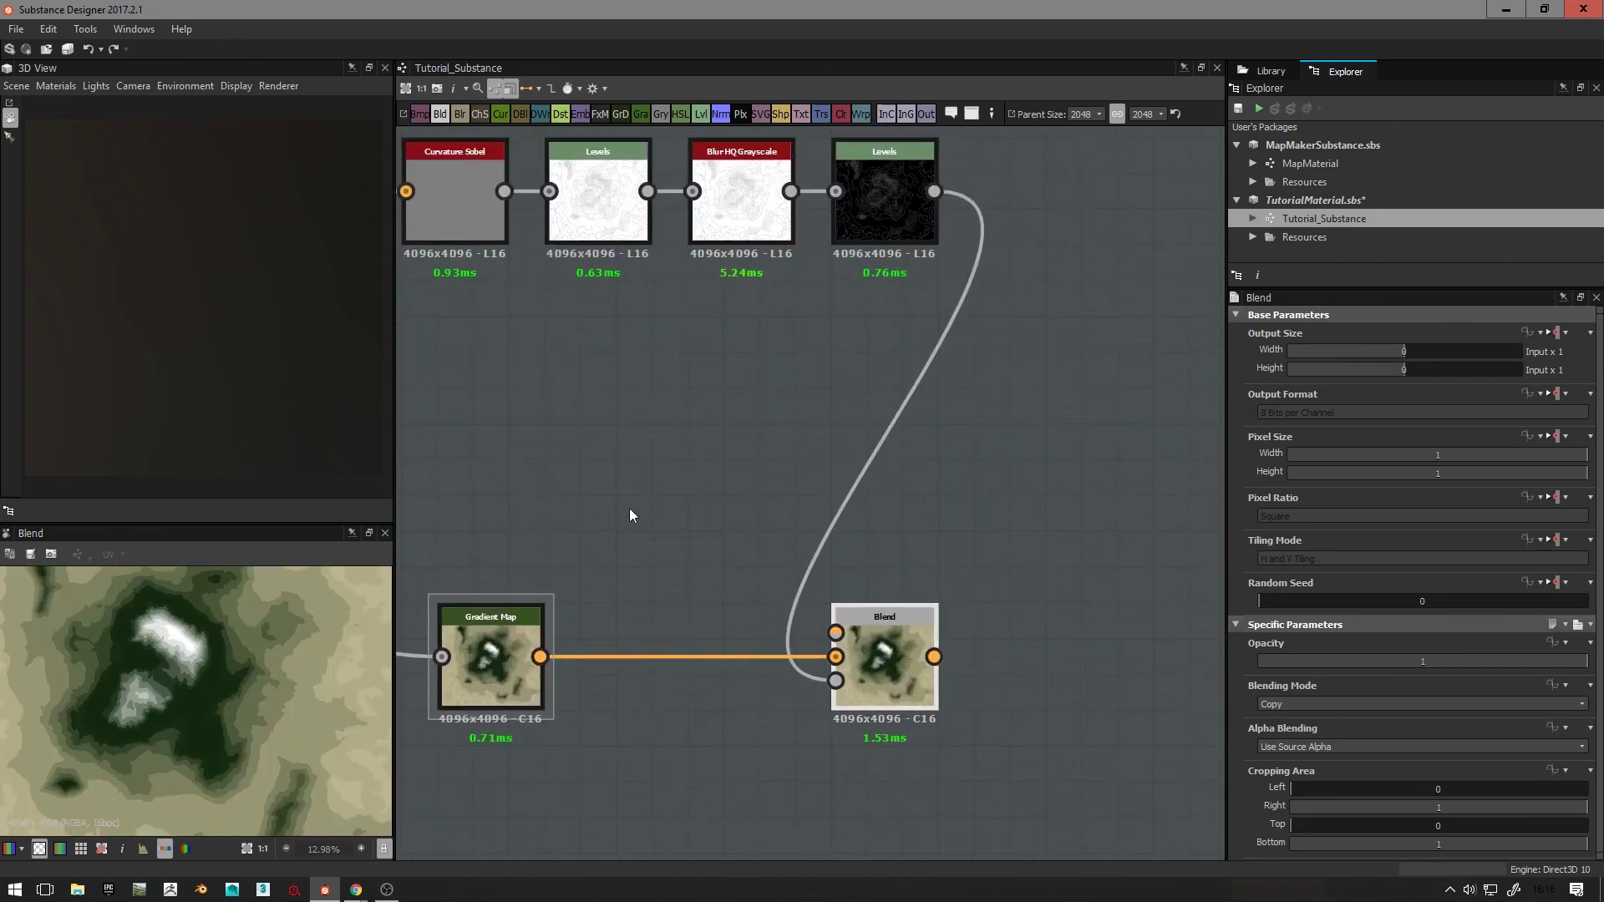
Step: Add a Uniform Color node above the Gradient Map and connect it to the Blend's foreground input
key(space)
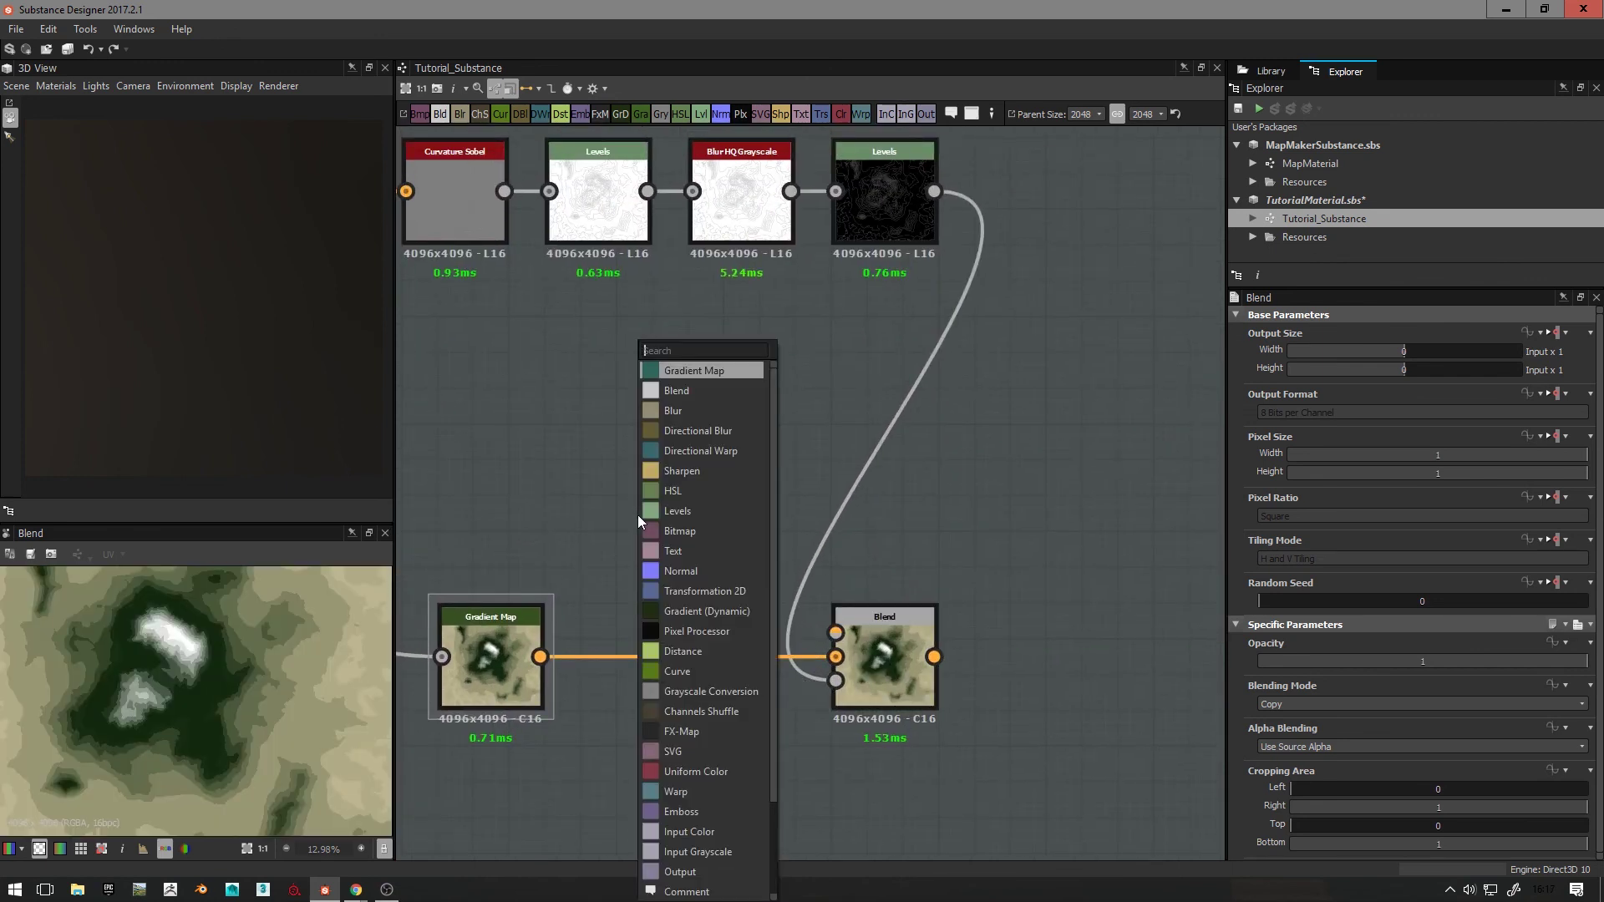
text(u)
key(Return)
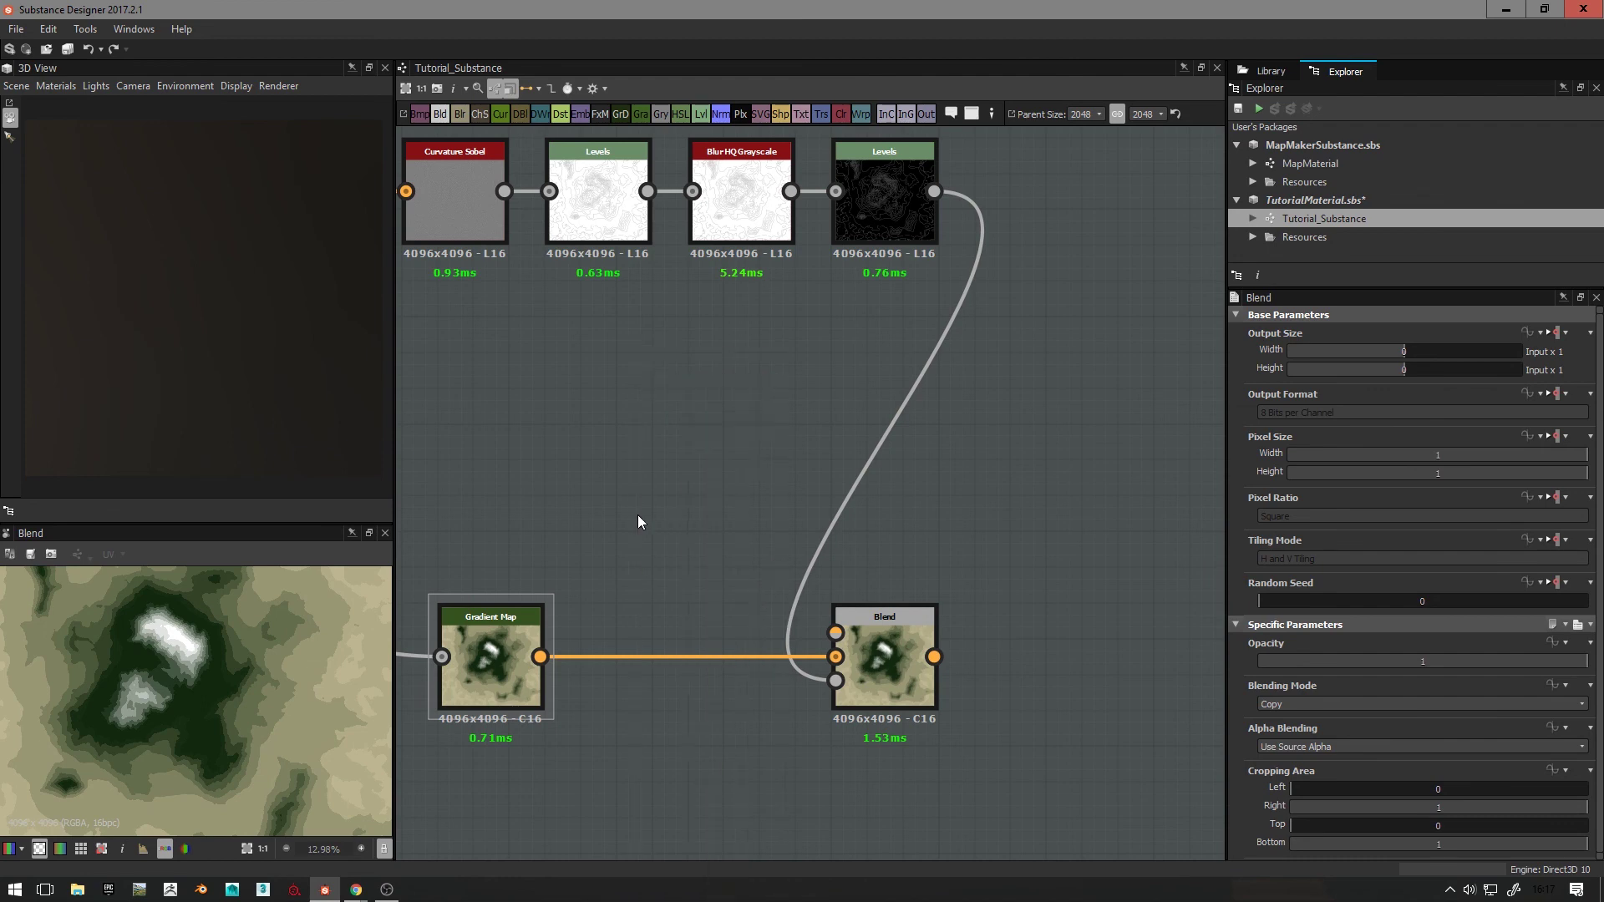
drag(659, 533, 835, 633)
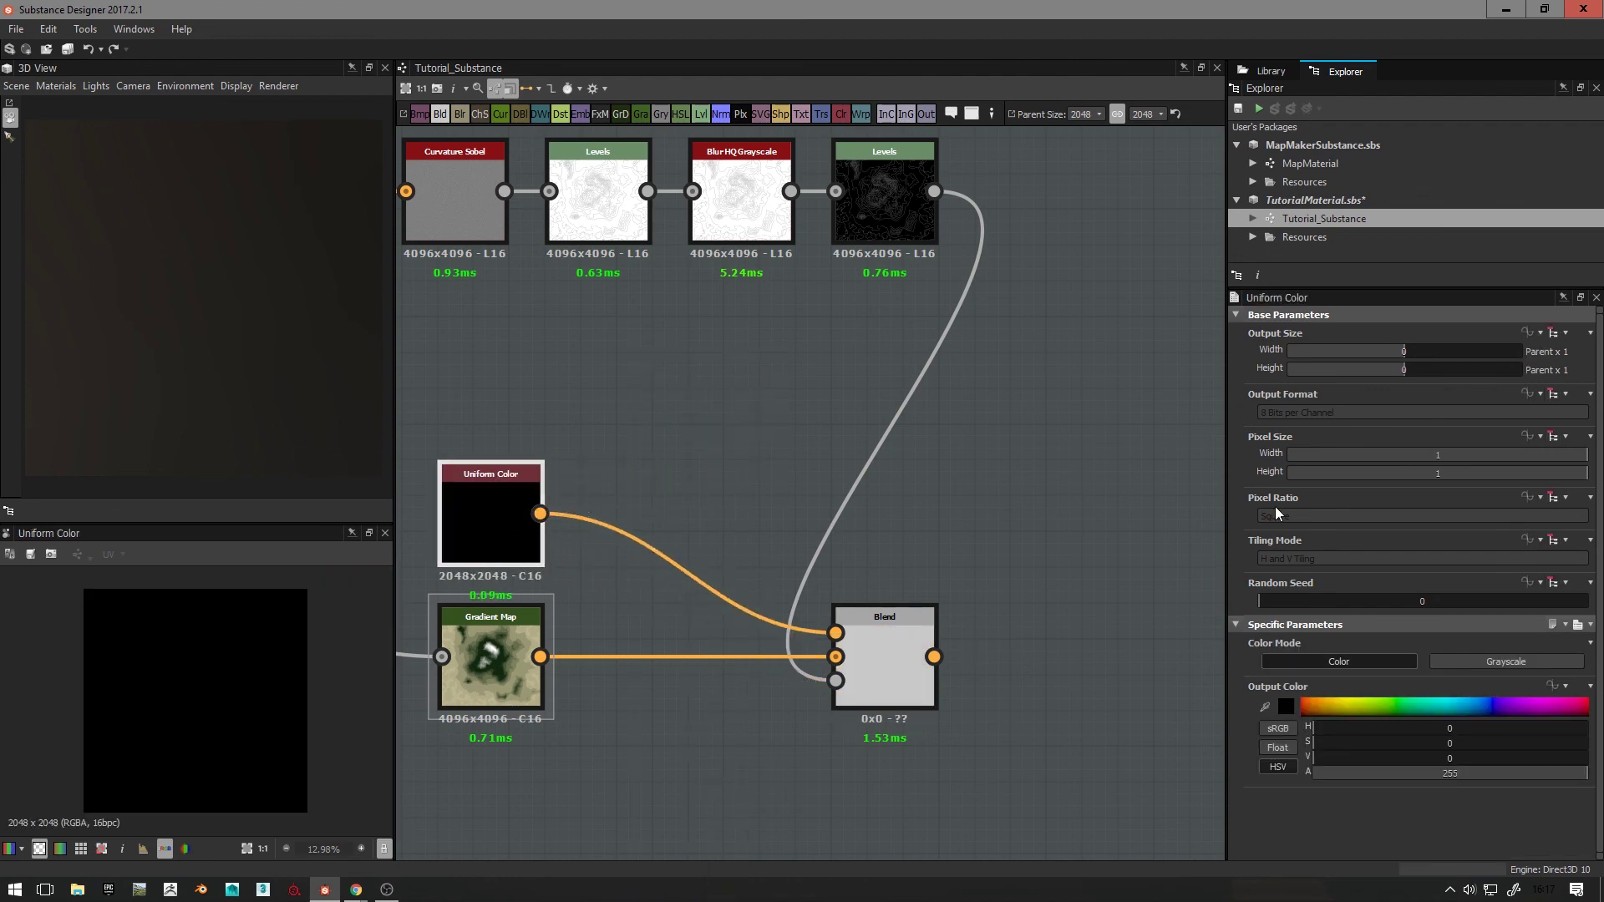
Step: Set the Uniform Color's output color to blue with H 222, S 255 and V 181
click(1285, 707)
drag(823, 493, 767, 453)
click(1124, 432)
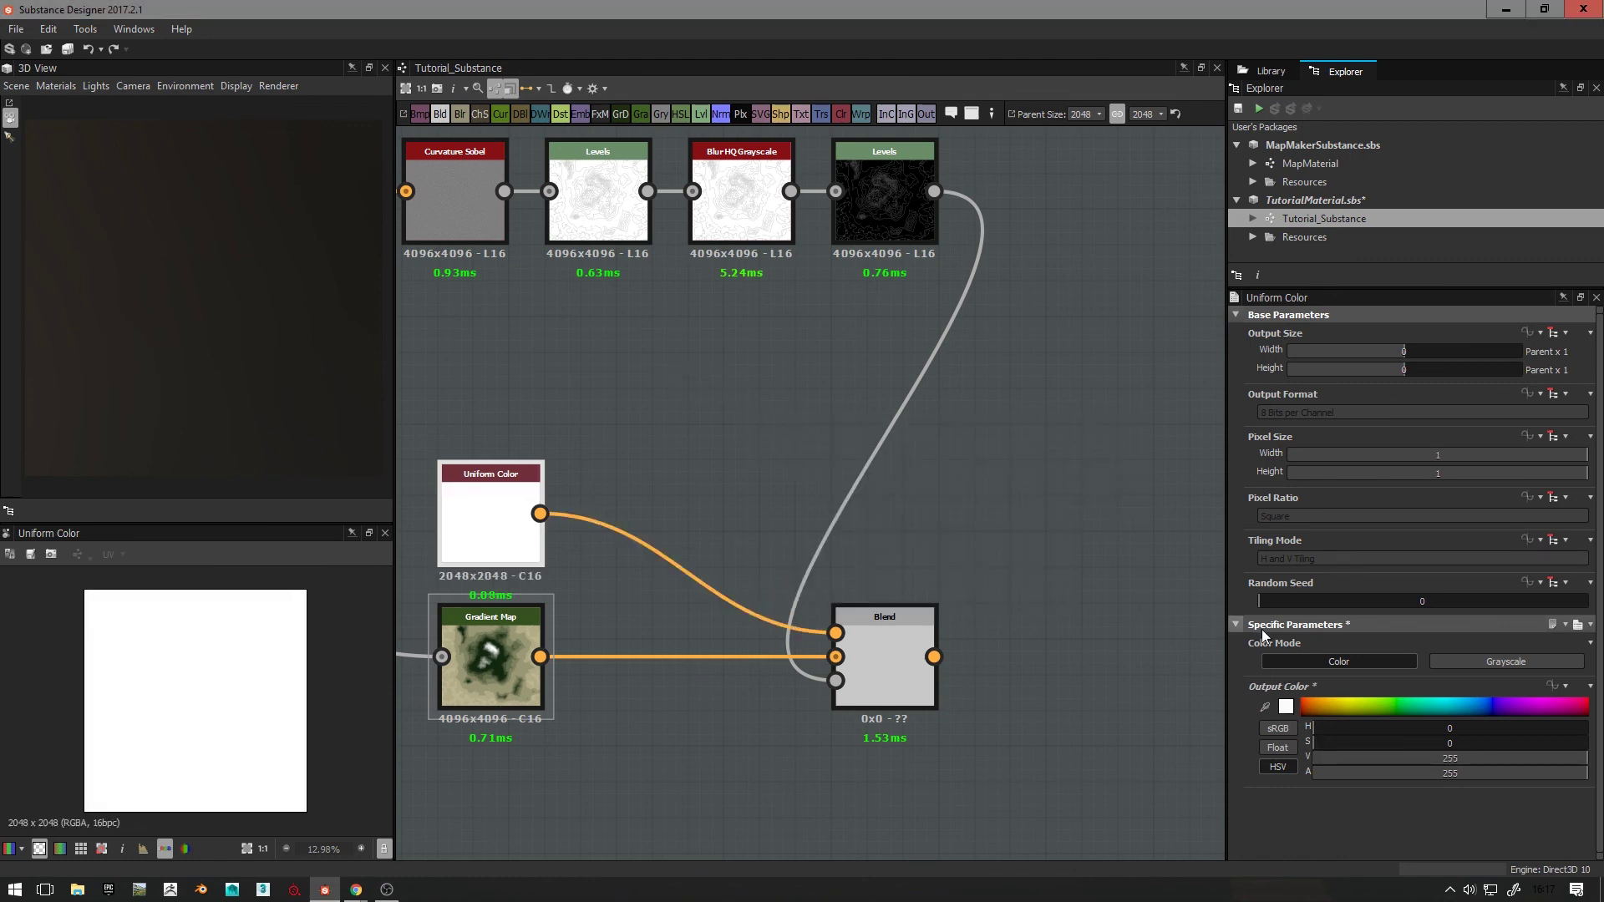
click(1485, 708)
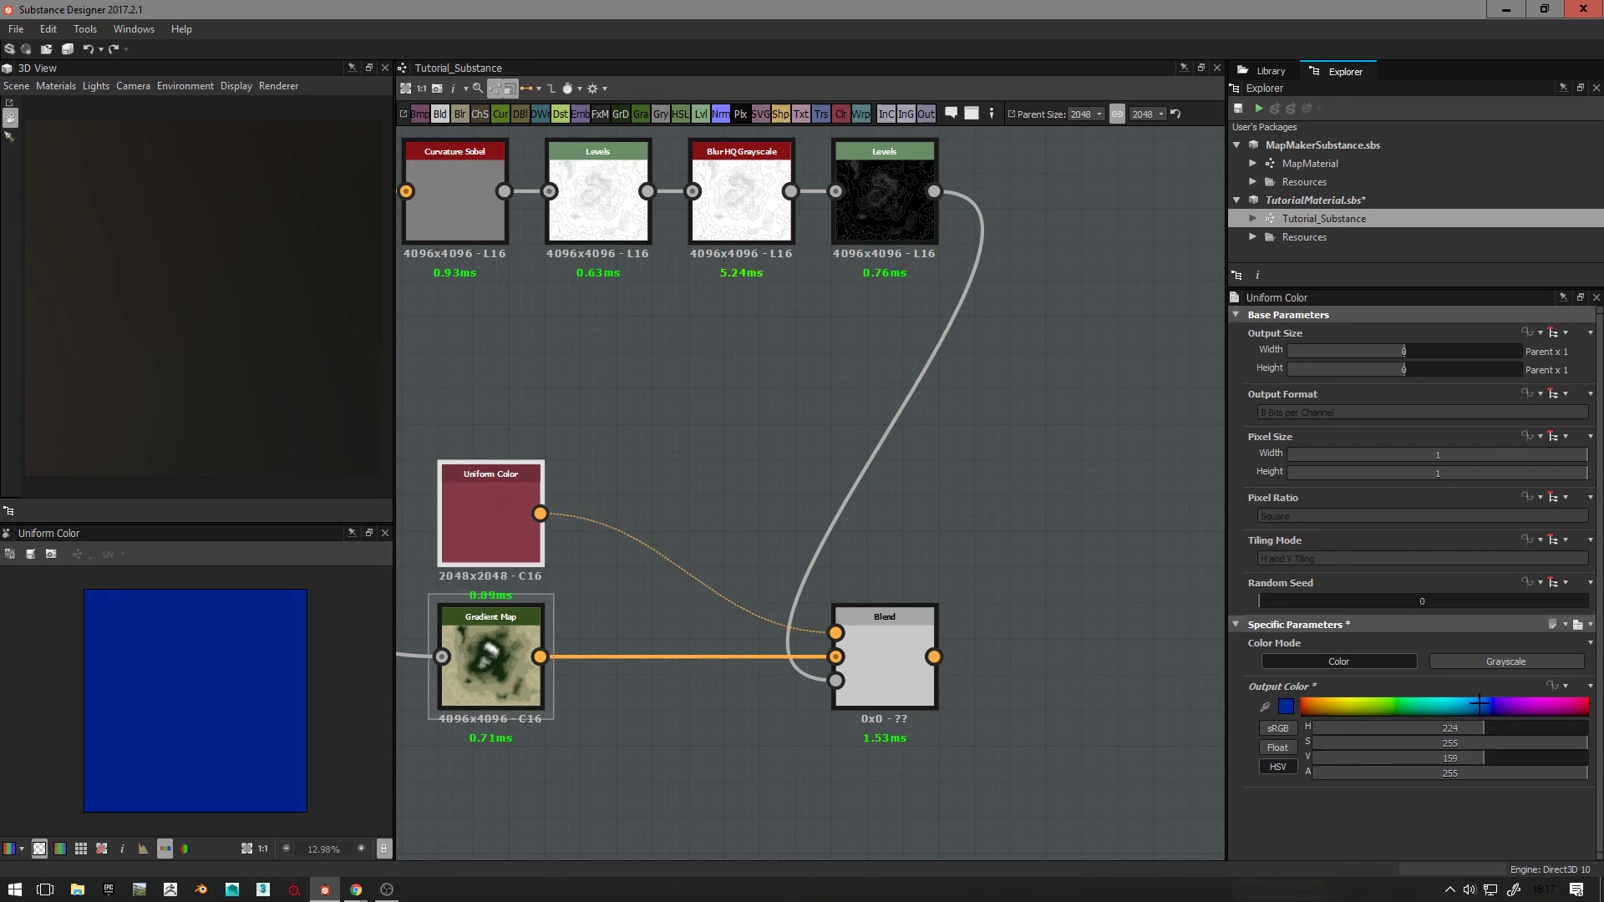
Step: Connect the Blend output to the Base Material node's color input
middle_drag(660, 495, 594, 418)
scroll(899, 580, down, 5)
drag(868, 580, 1077, 595)
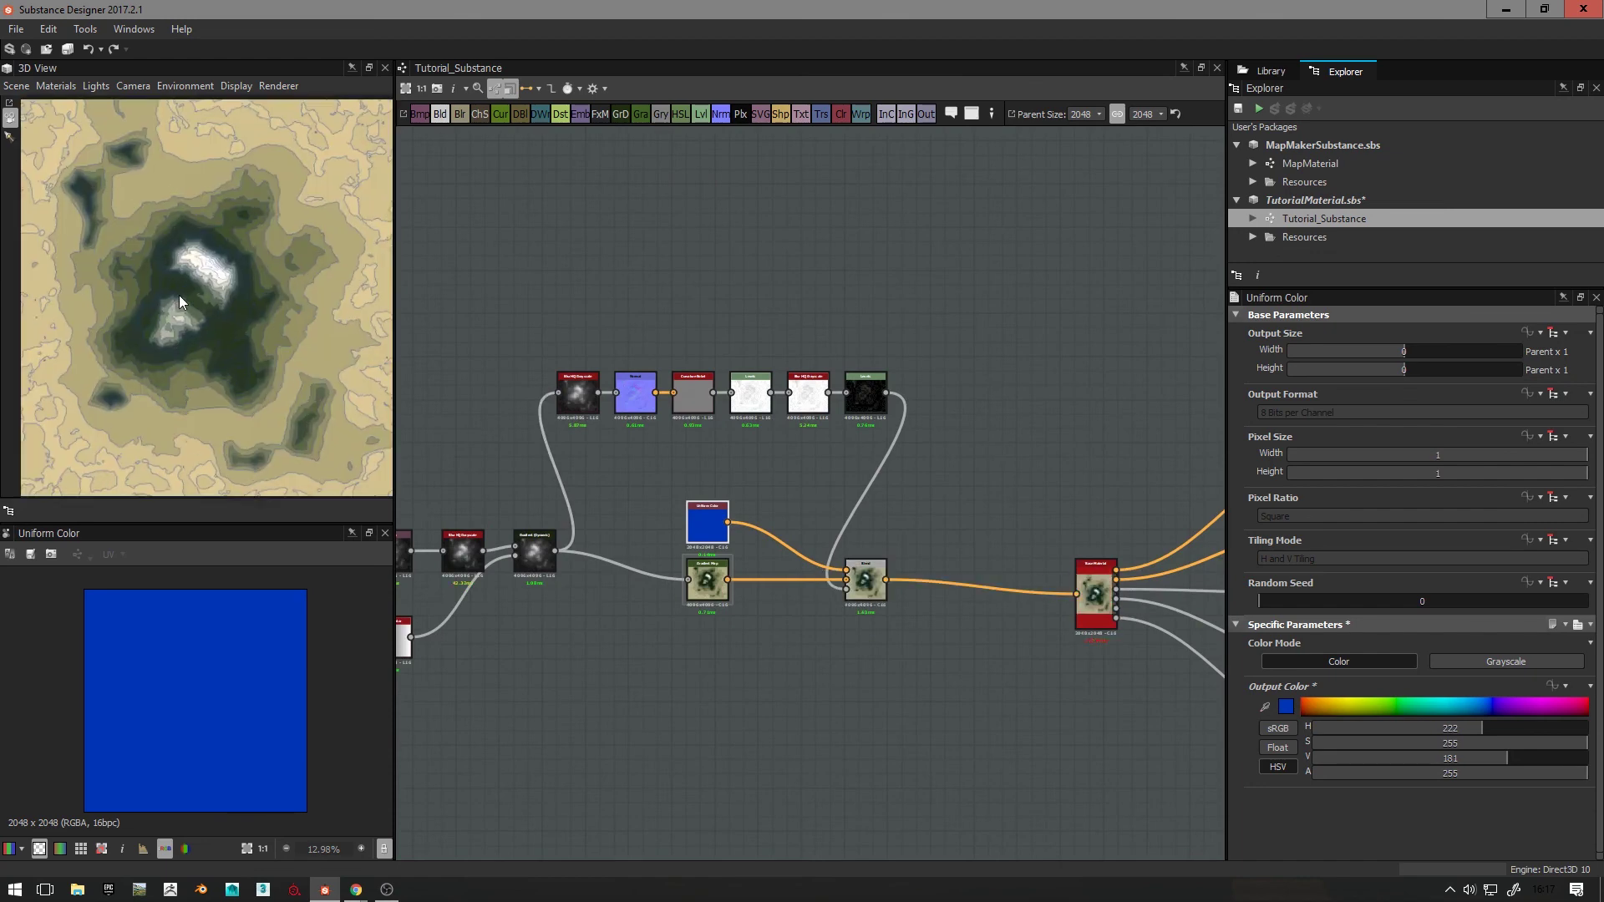
Step: Examine the contour lines and elevation bands on the material in the 3D view, both close up and as a whole
scroll(194, 334, up, 3)
middle_drag(192, 335, 201, 226)
scroll(197, 269, up, 5)
scroll(174, 361, up, 2)
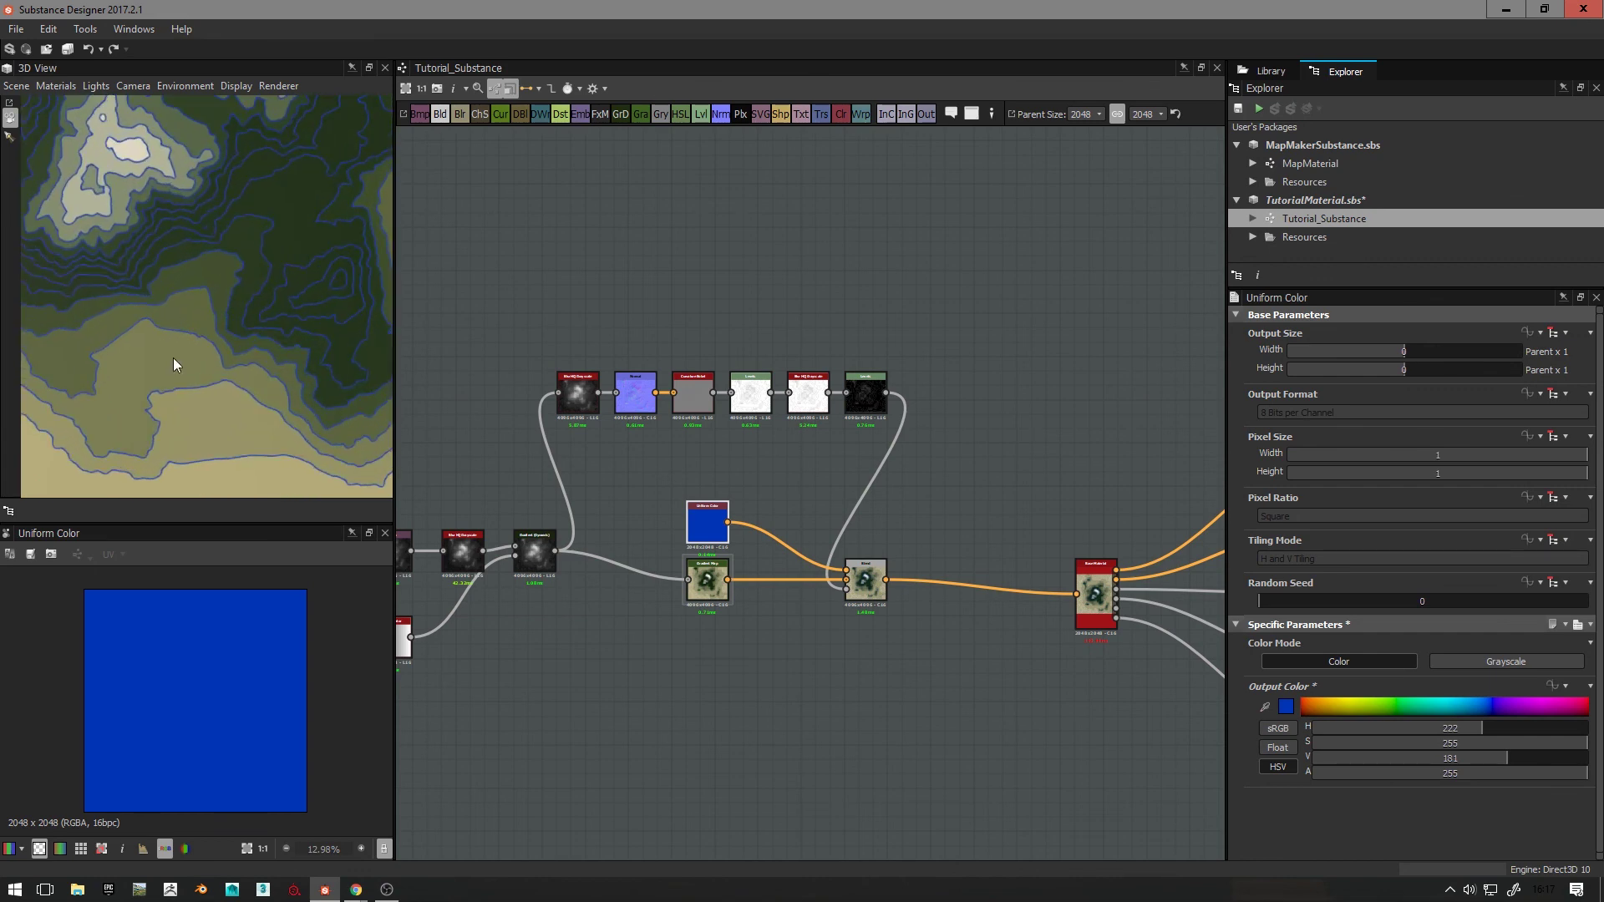
middle_drag(202, 394, 256, 342)
scroll(240, 393, down, 4)
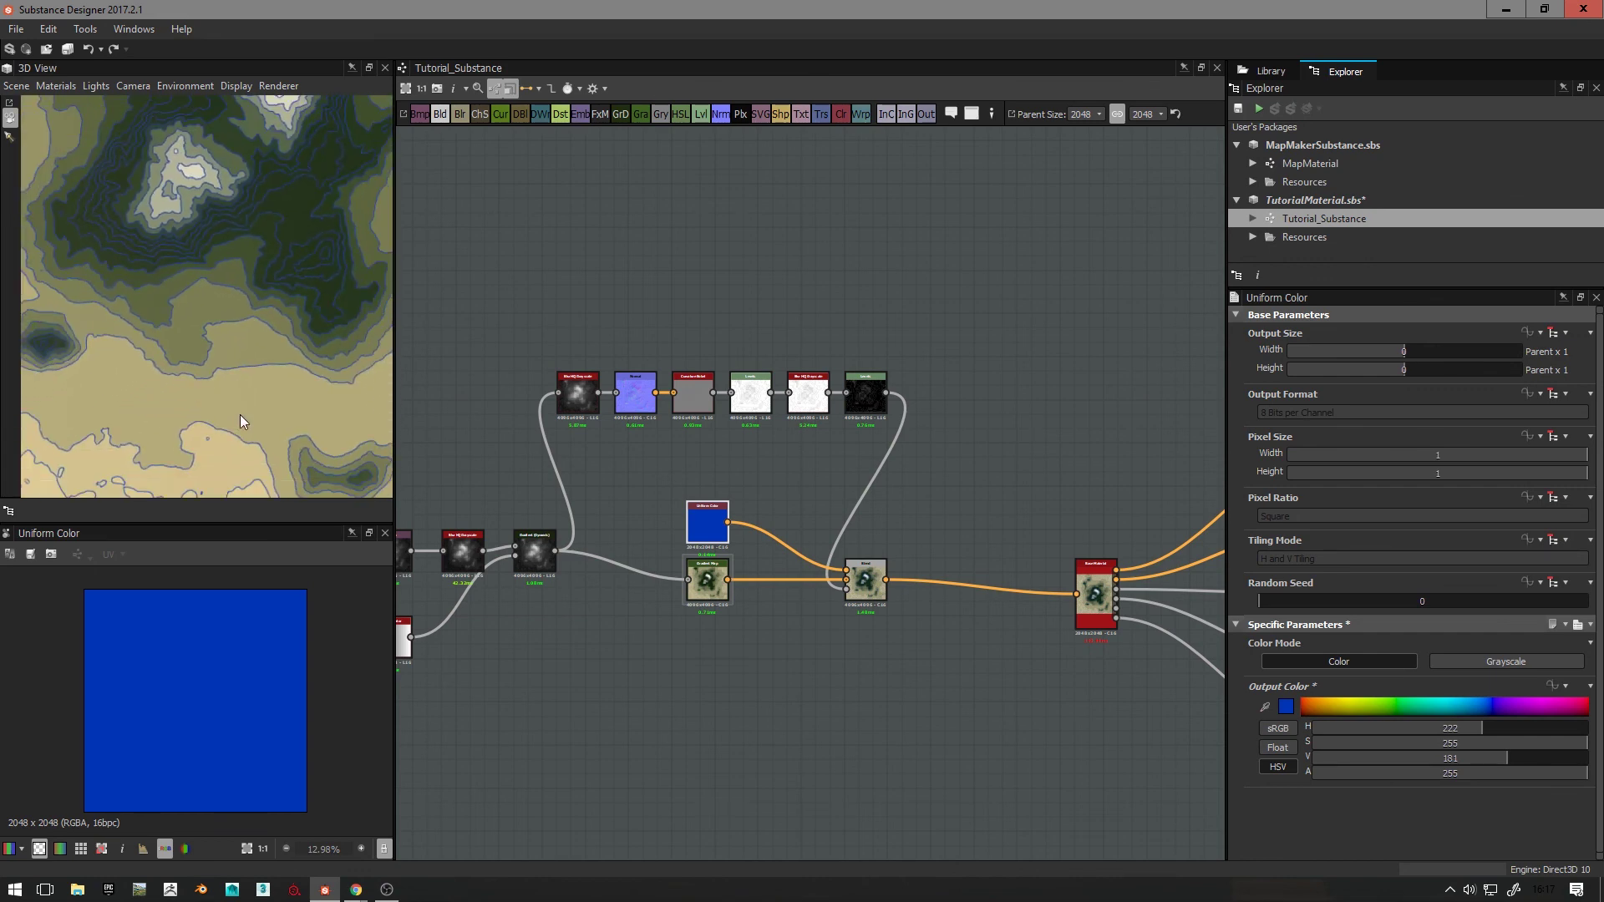
scroll(251, 390, down, 6)
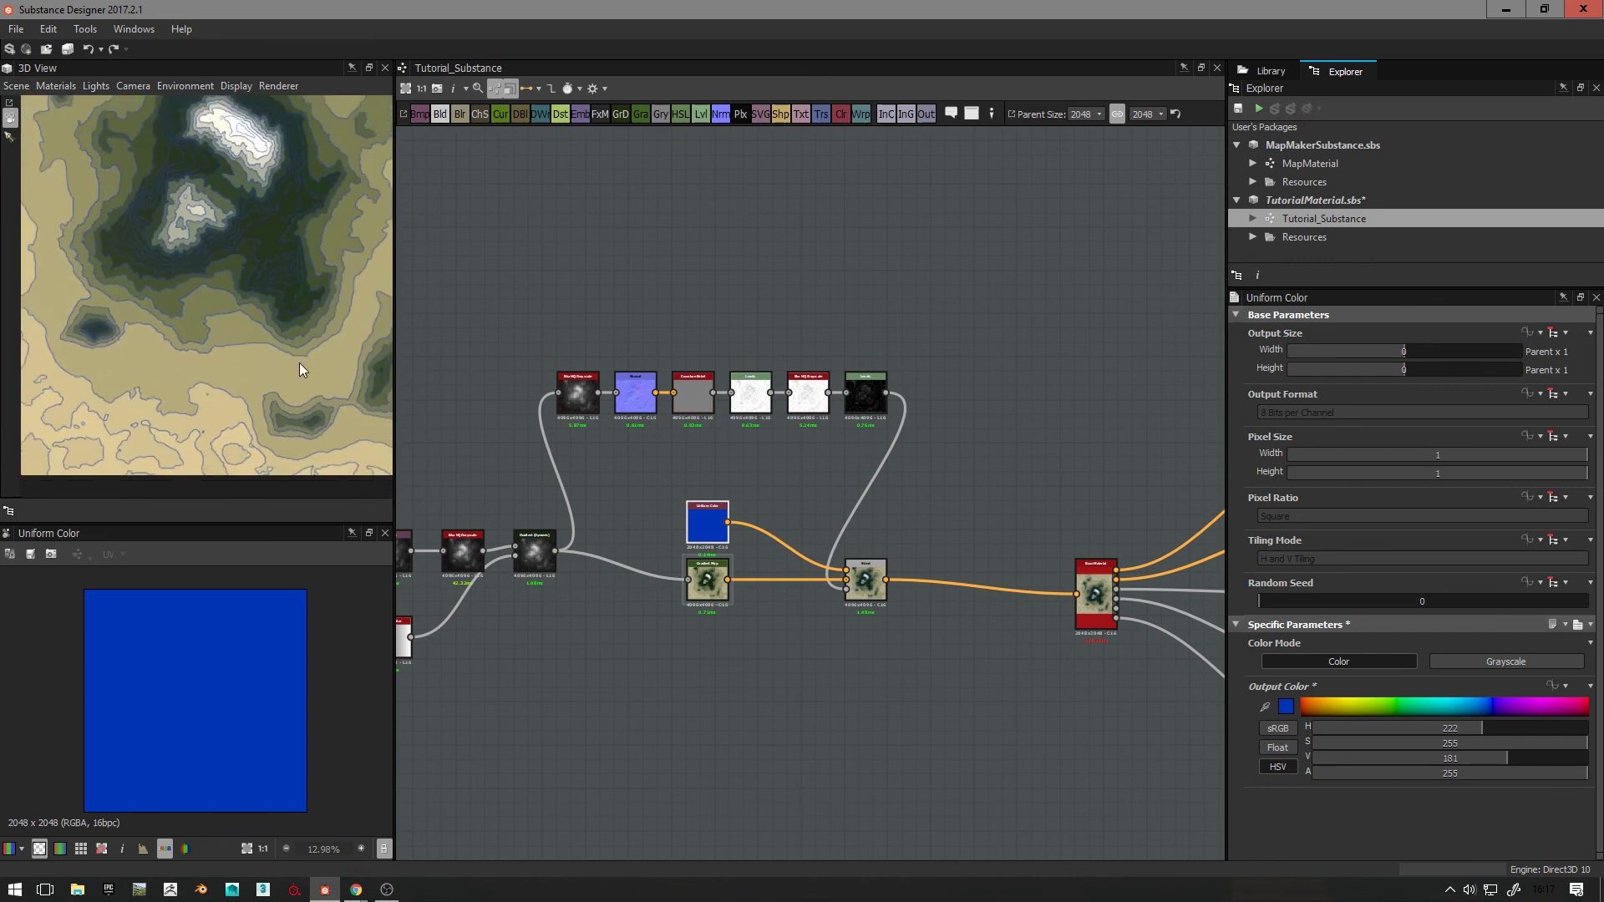
middle_drag(297, 284, 293, 359)
scroll(303, 358, down, 4)
scroll(292, 355, up, 1)
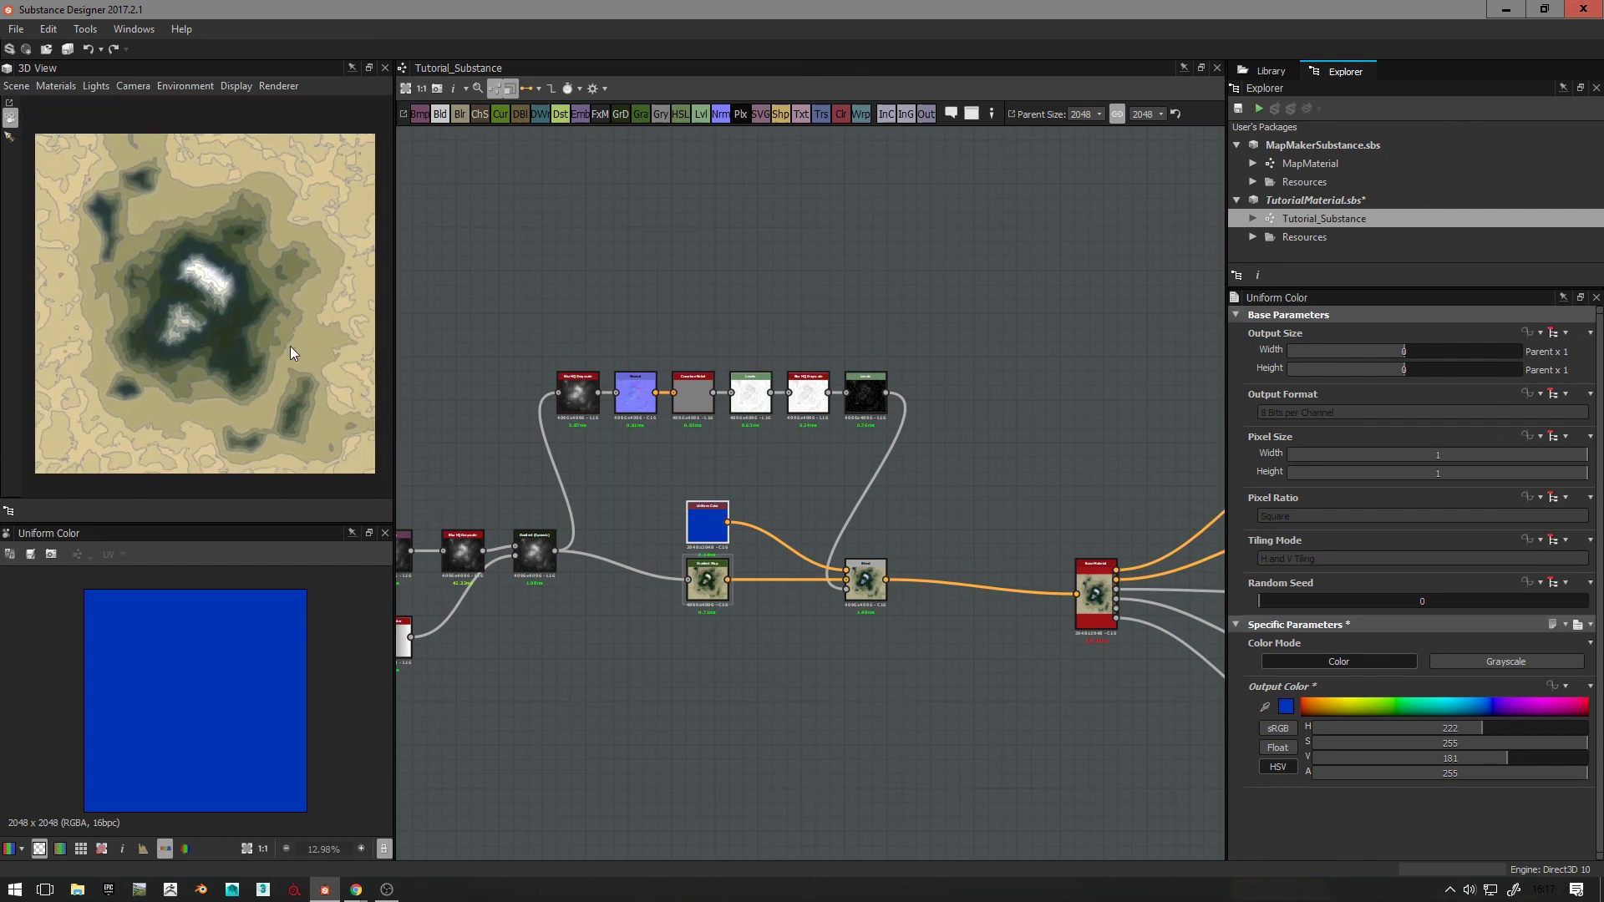
middle_drag(749, 298, 950, 183)
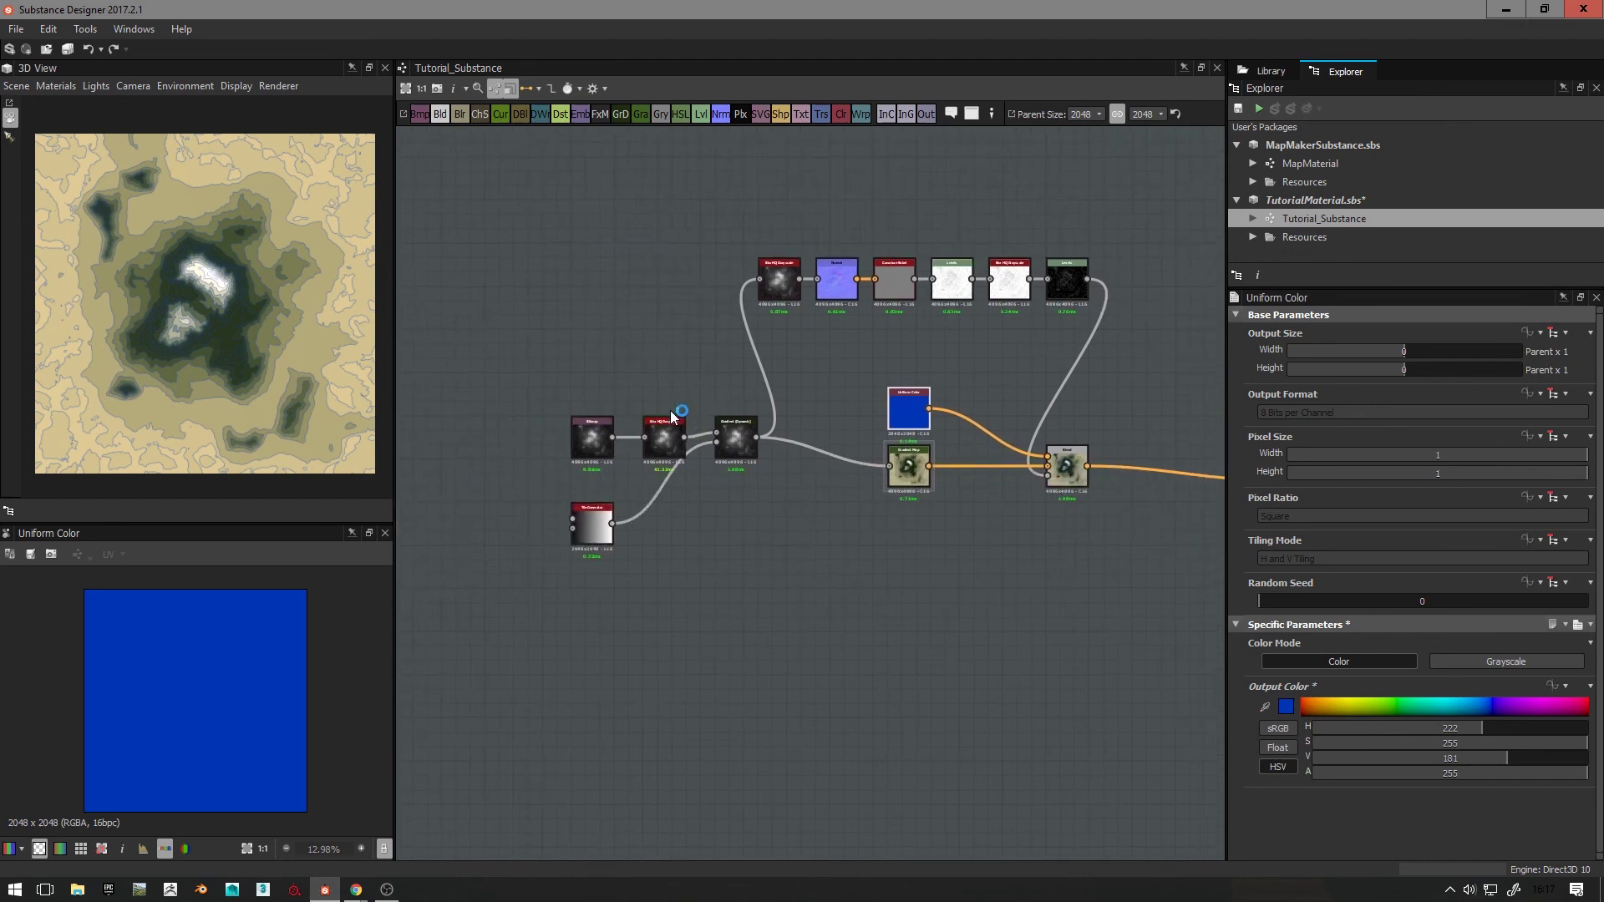
middle_drag(674, 426, 582, 468)
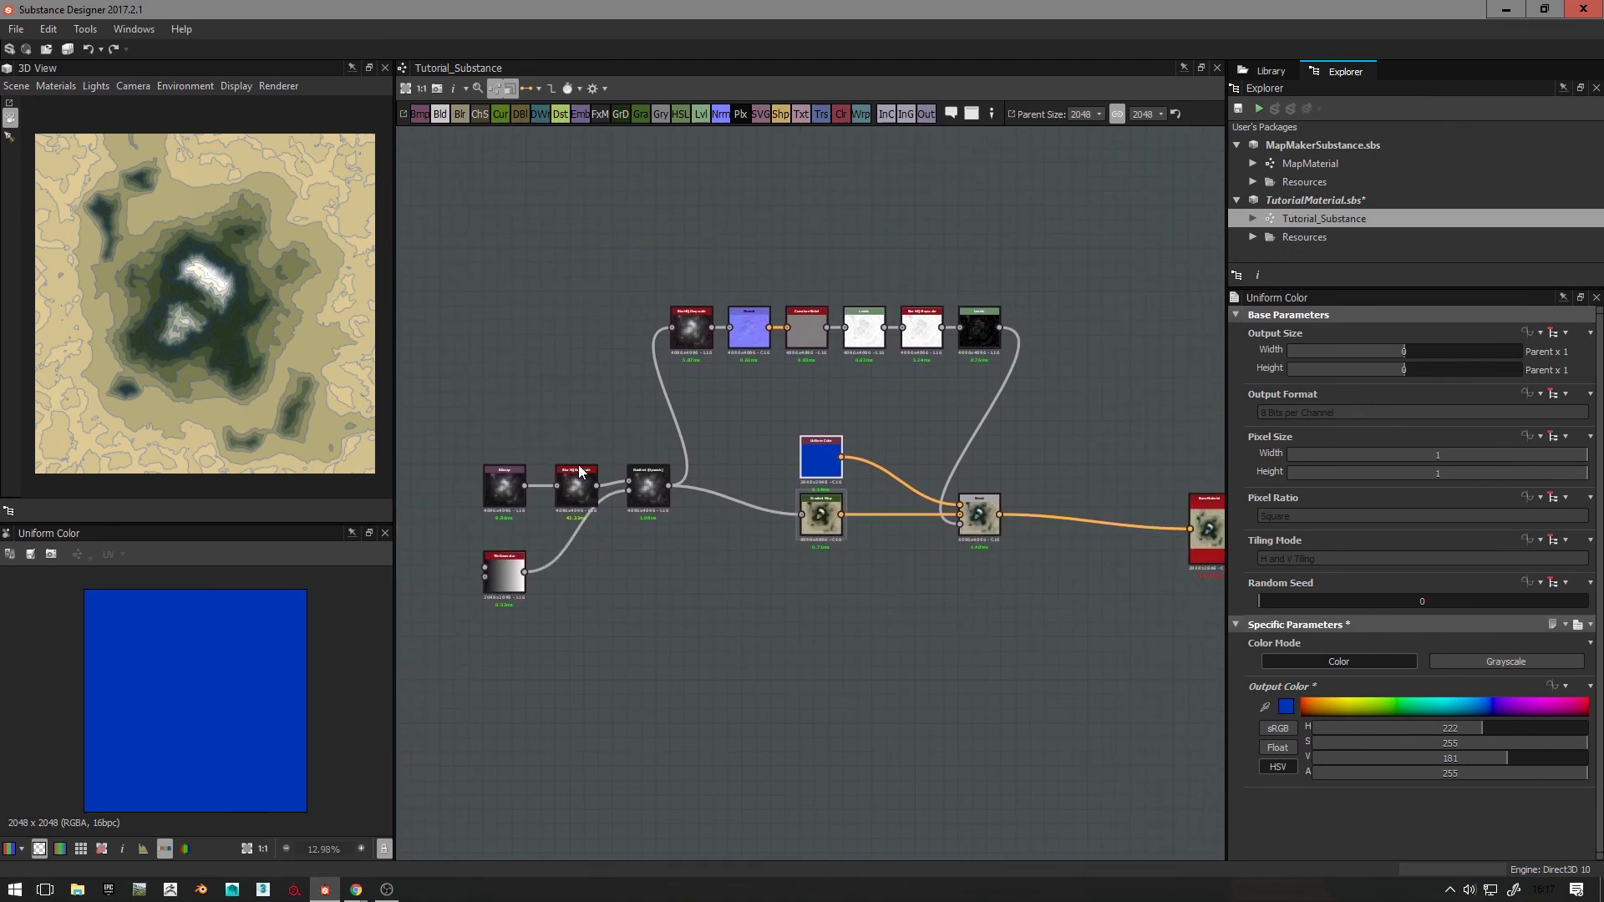
middle_drag(933, 407, 889, 436)
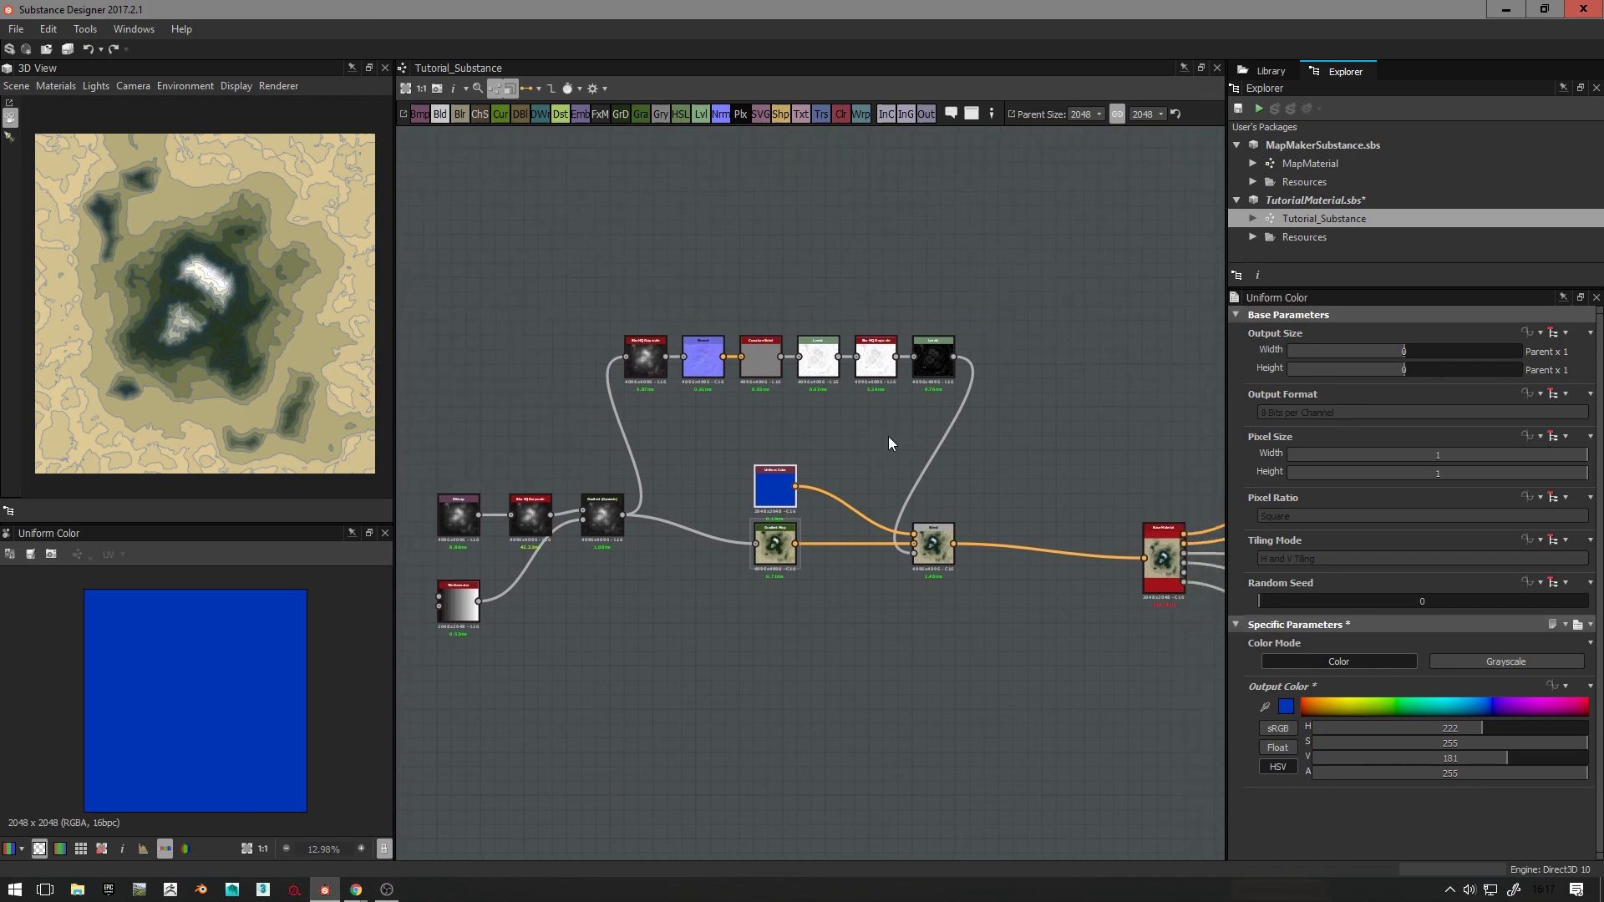